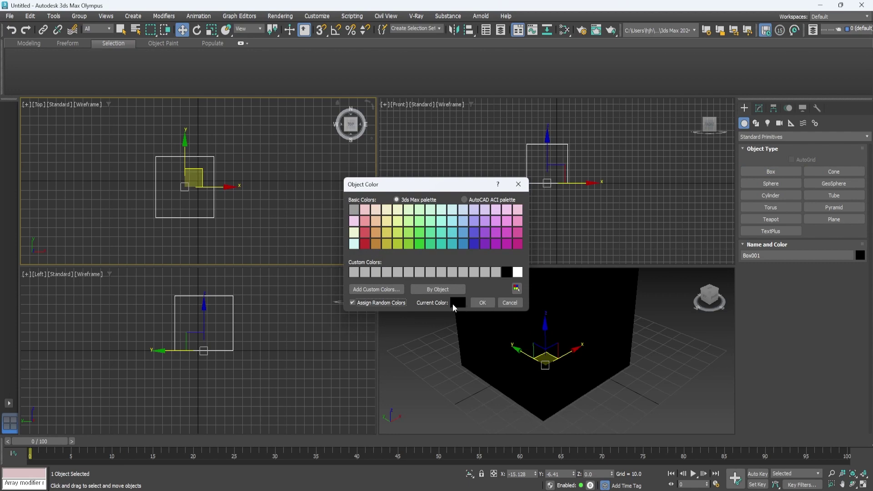
Step: Recolour the box violet-blue and set its length, width and height to 60
click(483, 303)
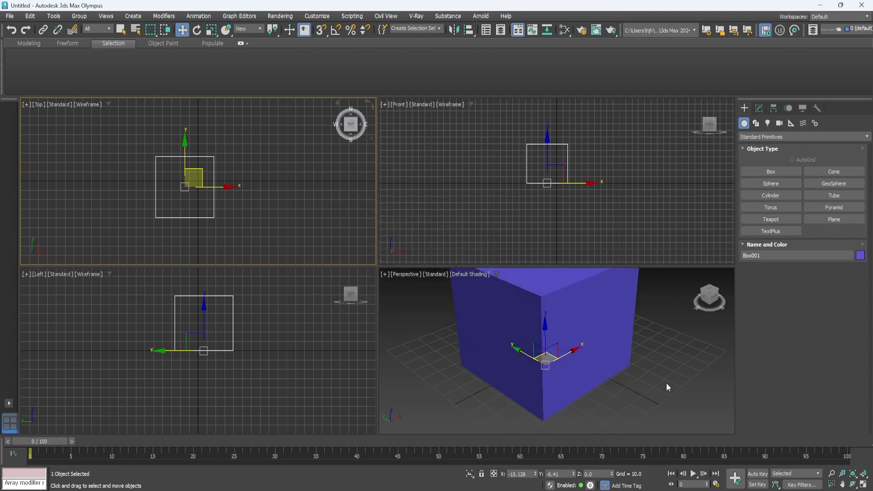
click(593, 360)
click(758, 109)
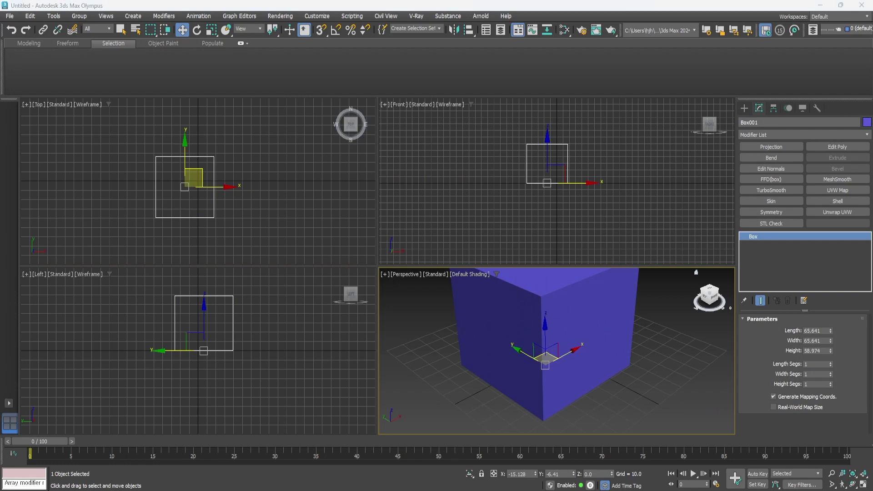
double_click(816, 331)
text(60)
double_click(821, 341)
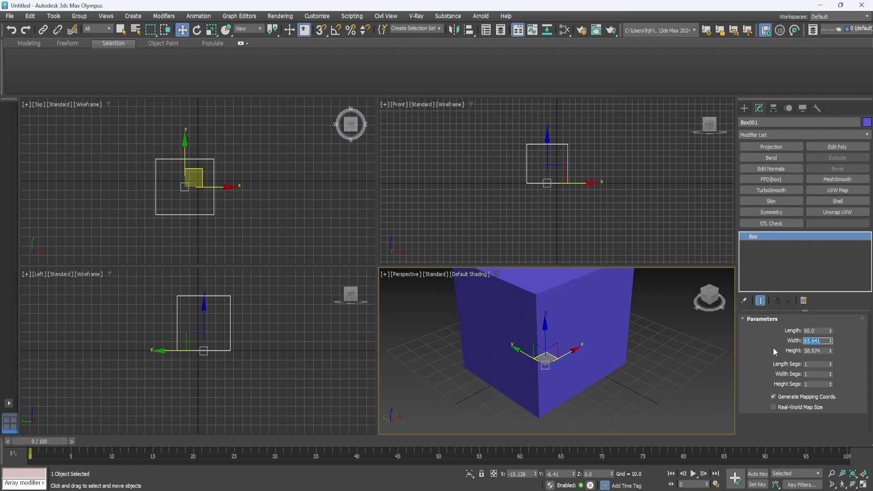
text(60)
double_click(819, 351)
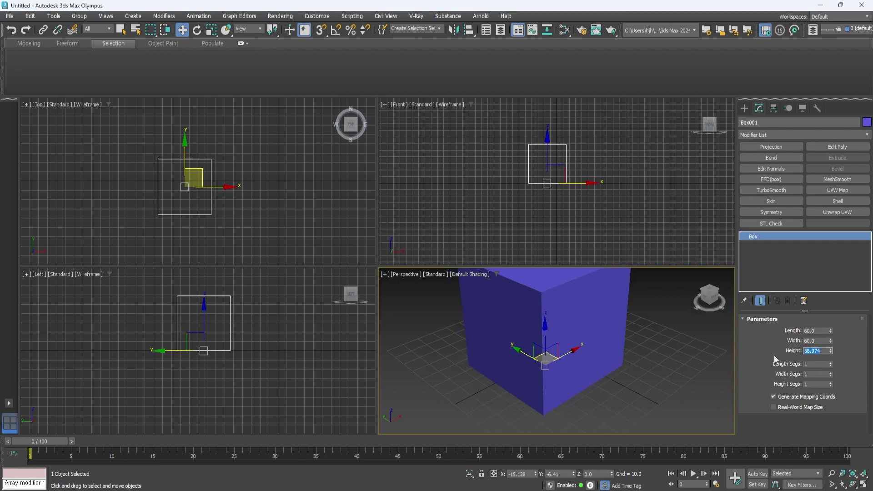
text(60.0)
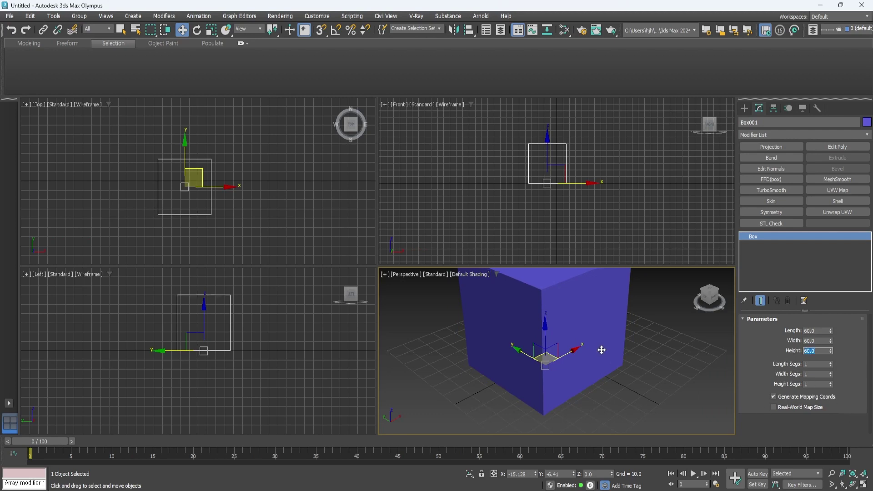
Step: Set the scene's display units to metric metres
middle_drag(684, 385, 730, 428)
scroll(728, 426, down, 1)
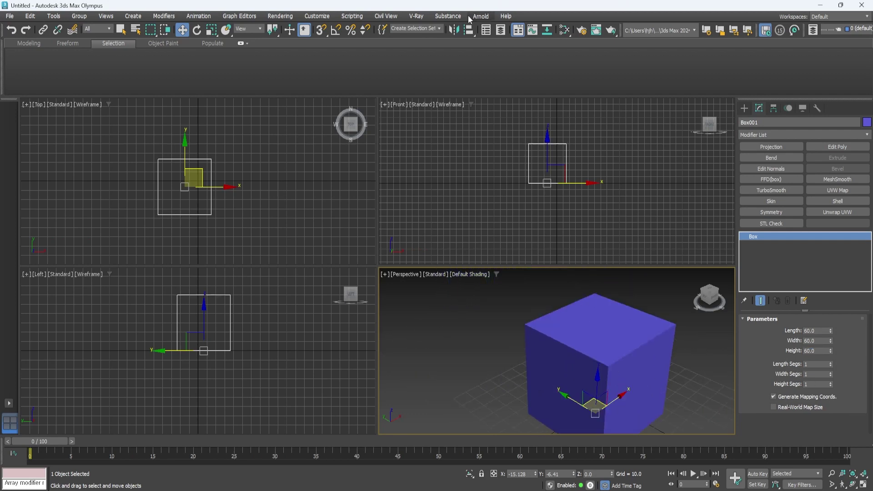
click(322, 19)
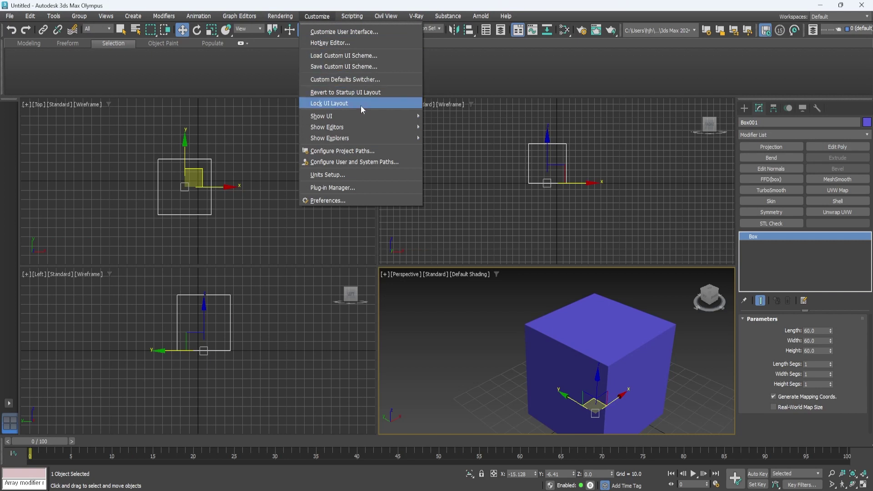
click(382, 175)
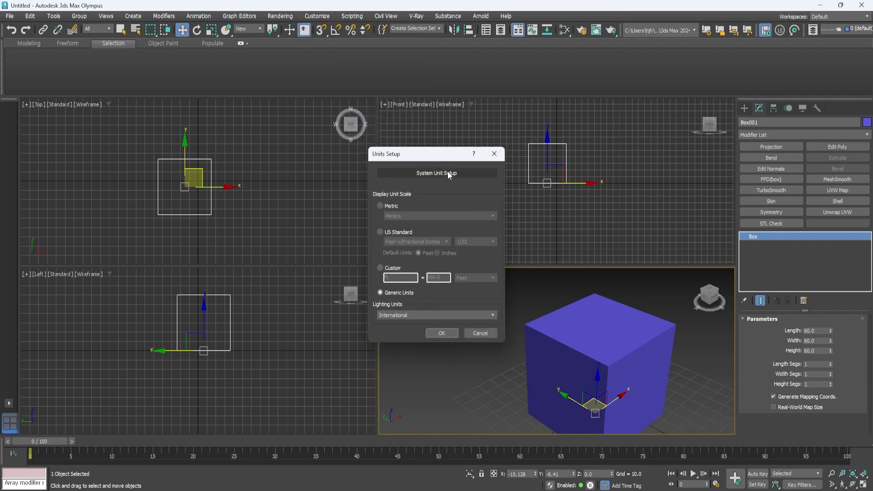
drag(446, 159, 578, 119)
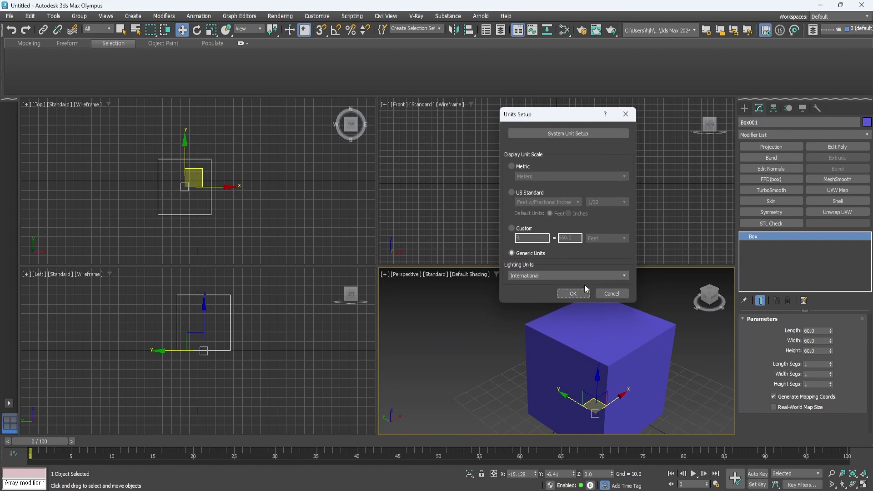
click(517, 167)
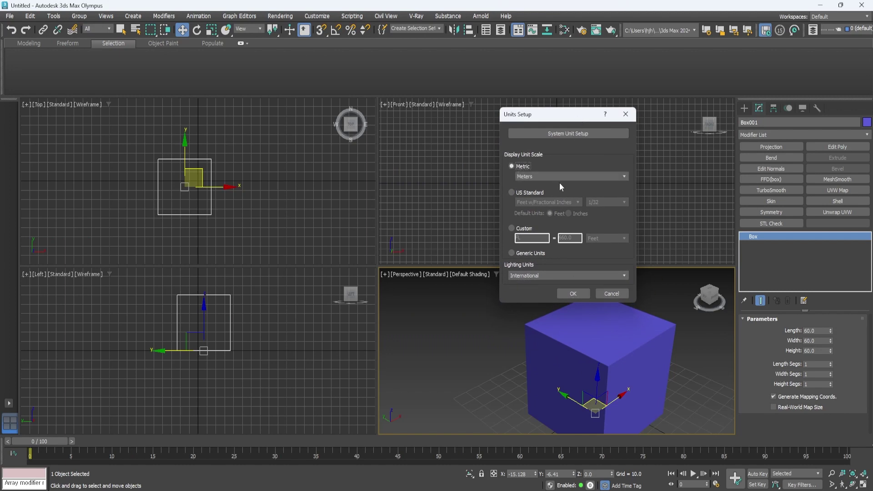
click(572, 294)
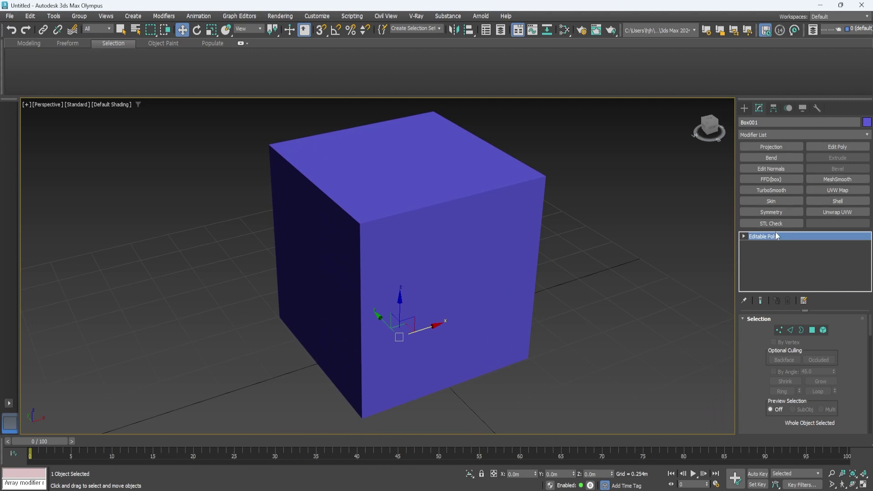
Step: Apply an Unwrap UVW modifier to the editable poly box and open the UV editor beside the model
click(838, 213)
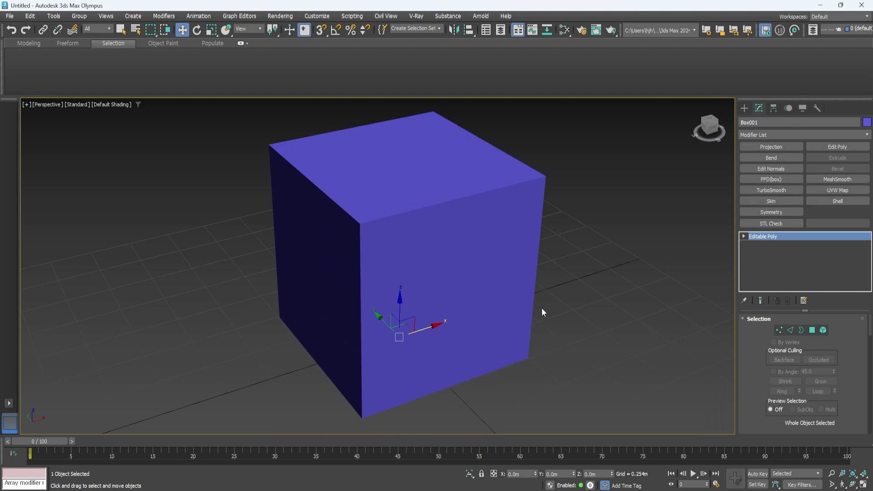
scroll(858, 387, down, 5)
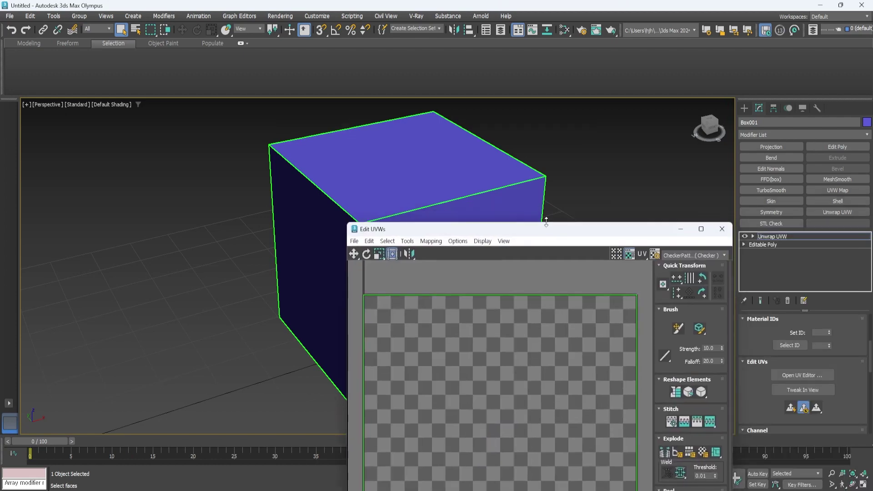
drag(548, 223, 268, 92)
scroll(267, 275, down, 3)
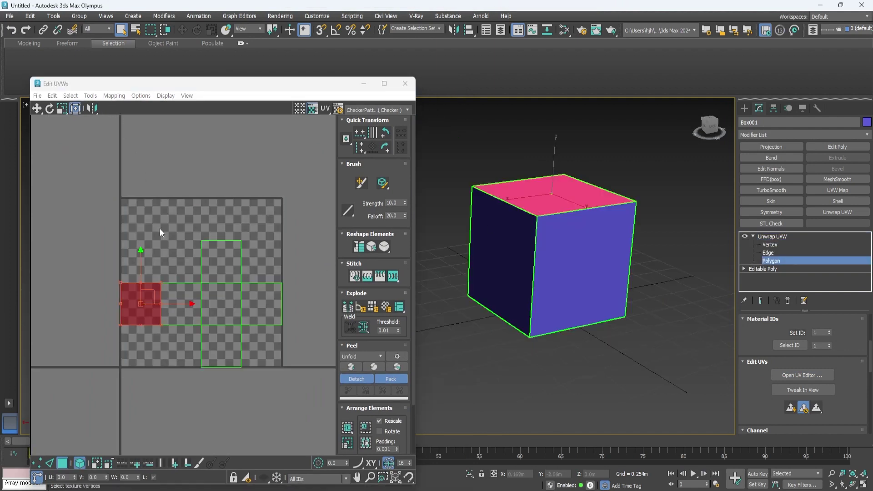
Step: Move the UV square of the cube's top face up, away from the cross-shaped layout
drag(141, 261, 142, 186)
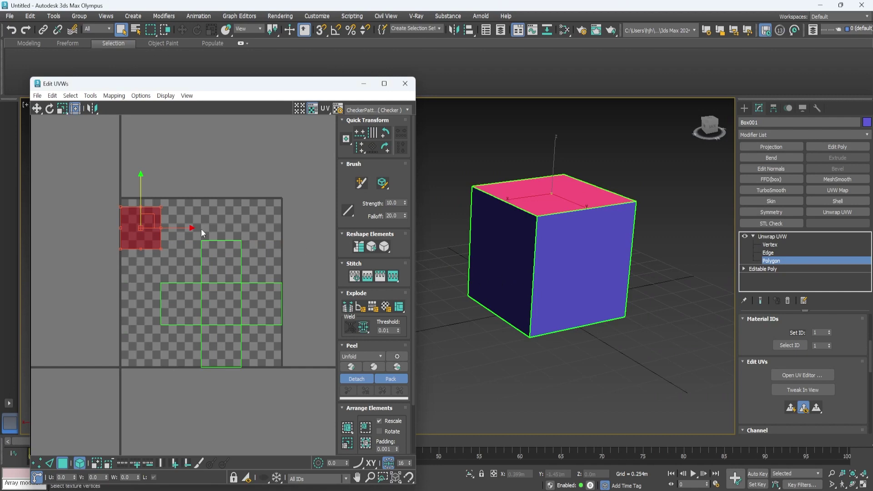
scroll(201, 234, up, 1)
middle_drag(200, 238, 274, 218)
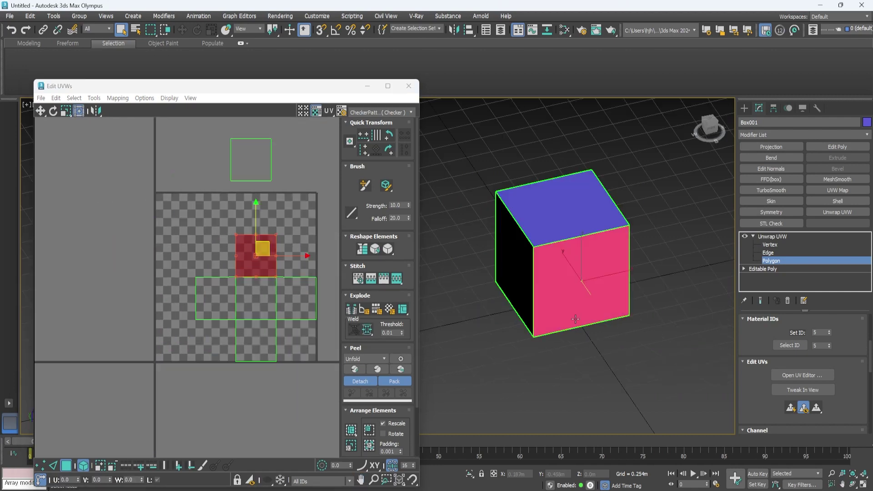
Step: Apply Unfold Mapping to the front face with Walk to closest face, and move its UV square left of the checker tile
click(119, 99)
click(141, 135)
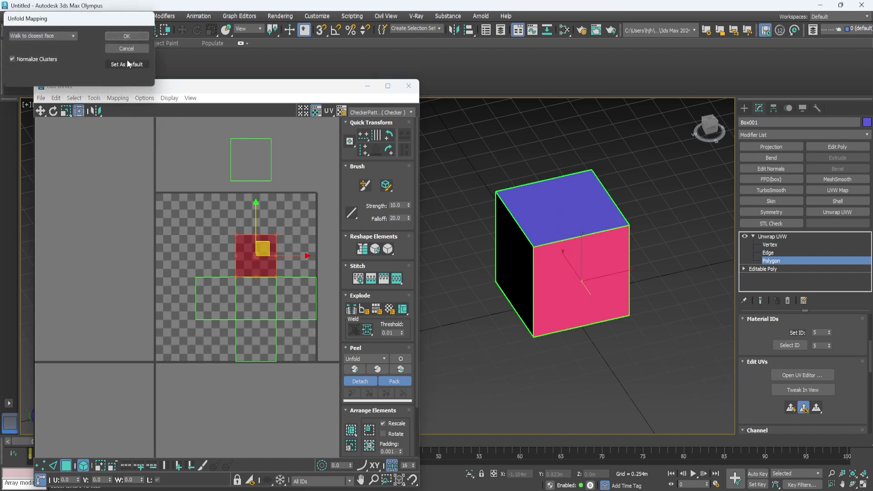
click(127, 36)
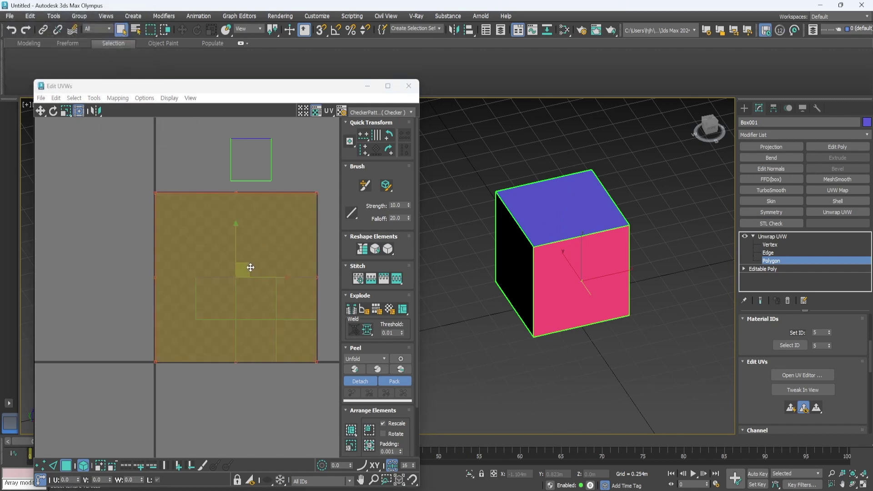
drag(251, 267, 77, 220)
scroll(203, 269, down, 5)
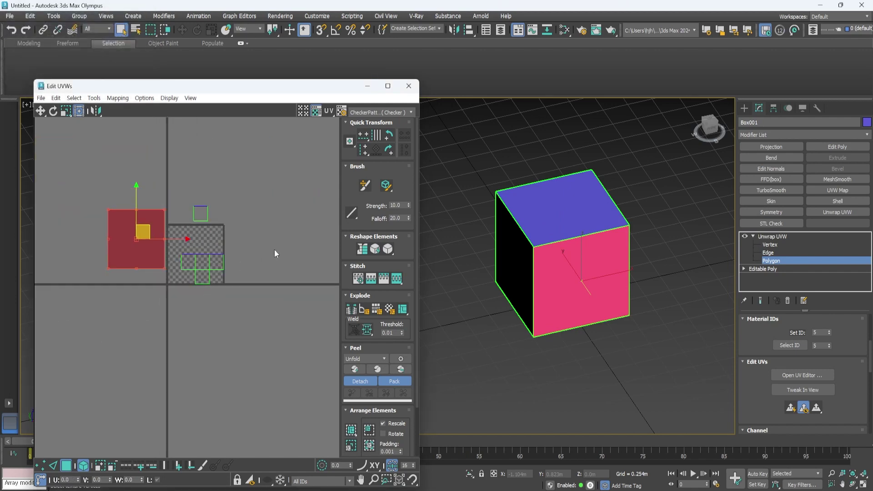
Step: Apply Unfold Mapping to the cube's top face and place its UV square above the unfolded front face
drag(199, 201, 197, 202)
click(168, 99)
mouse_move(118, 100)
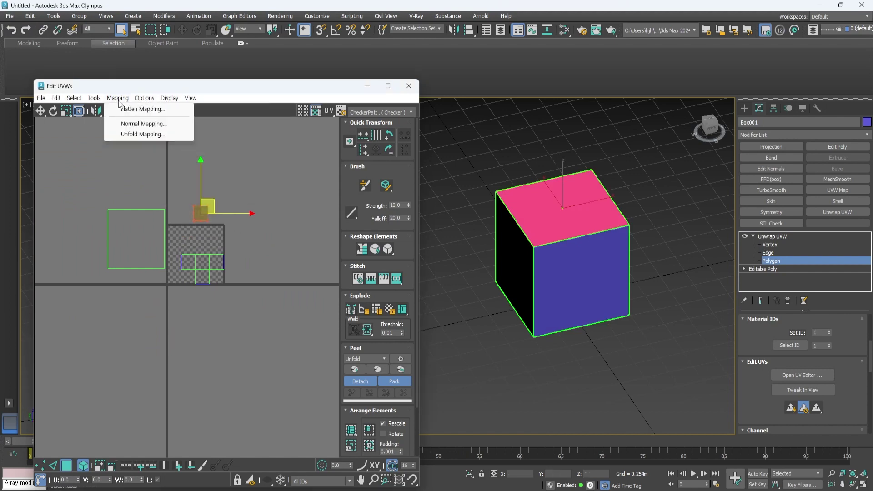
click(131, 134)
click(127, 37)
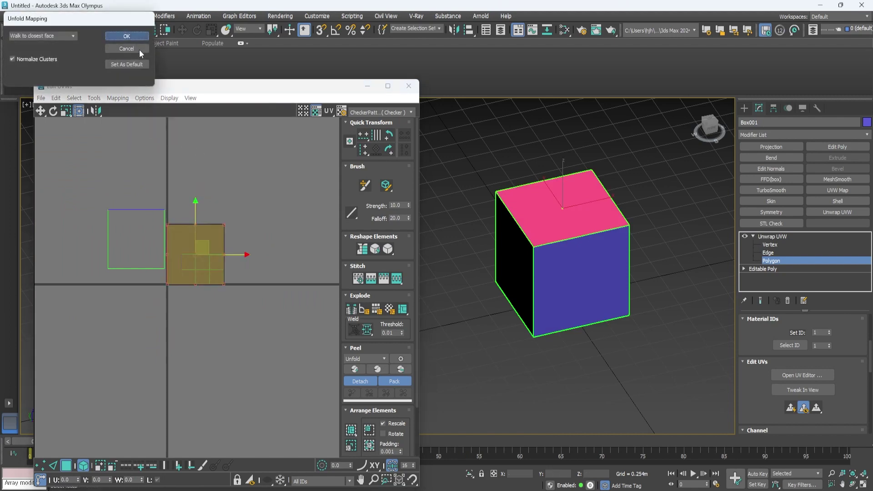
drag(212, 244, 153, 169)
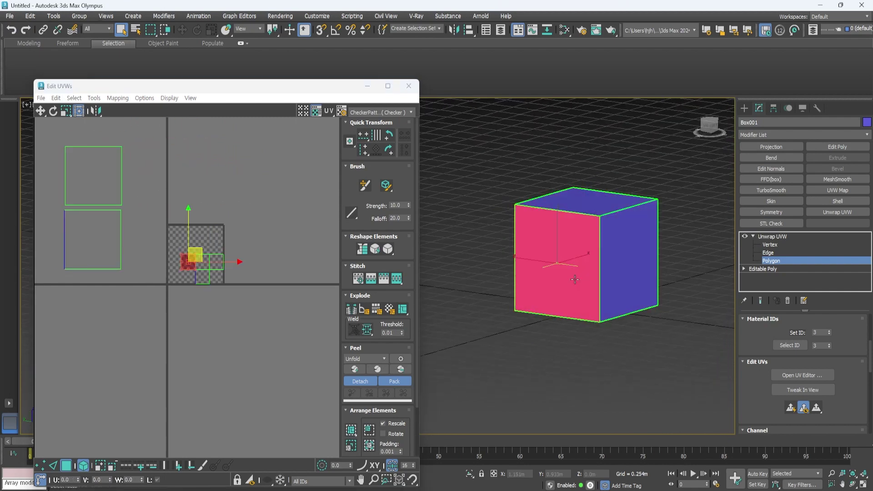
Step: Apply Unfold Mapping to the cube's remaining faces one by one, arranging their UV squares around those already unfolded
click(117, 97)
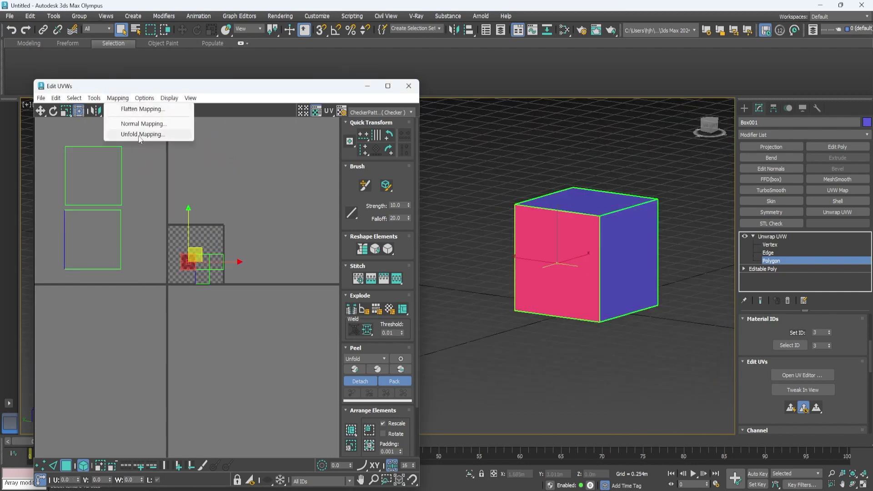
click(139, 136)
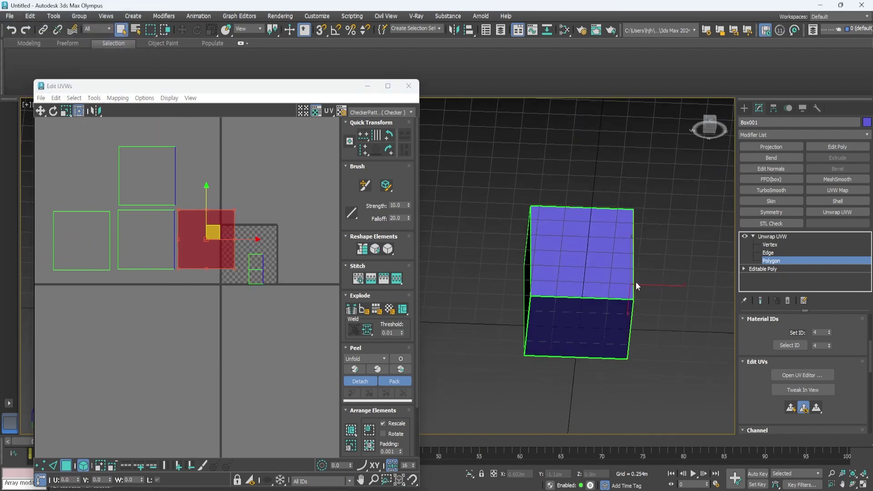
right_click(253, 293)
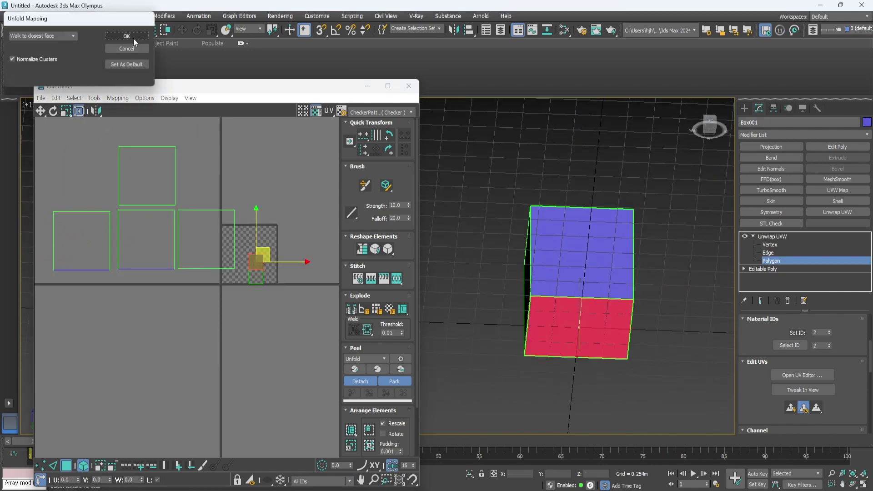
click(127, 37)
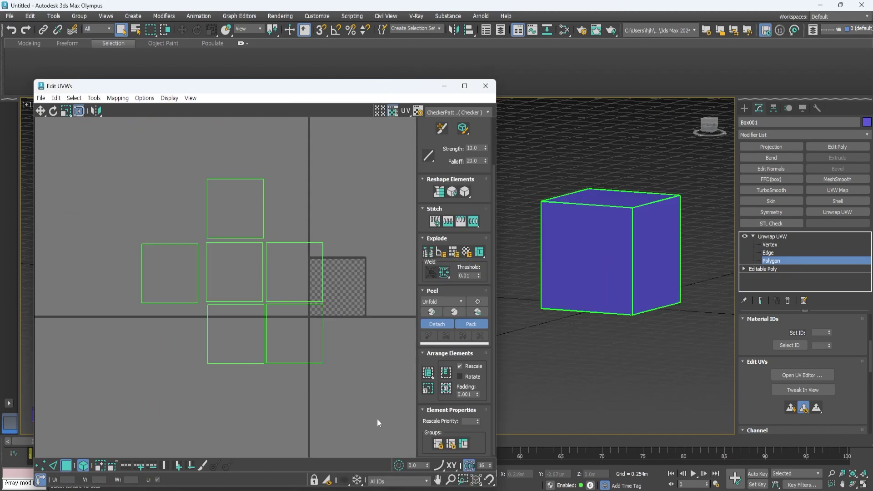
Step: Select all six UV squares, move them towards the checker tile and scale them to about 35.5%
drag(378, 420, 123, 159)
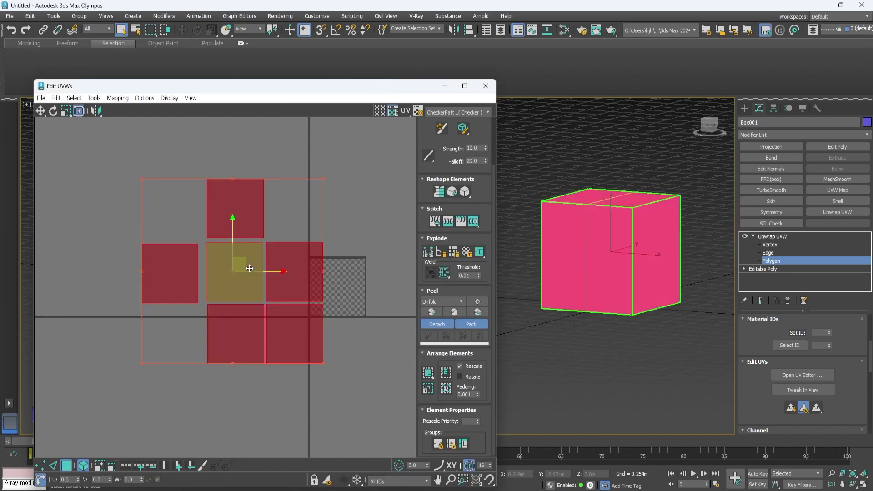
drag(301, 290, 369, 289)
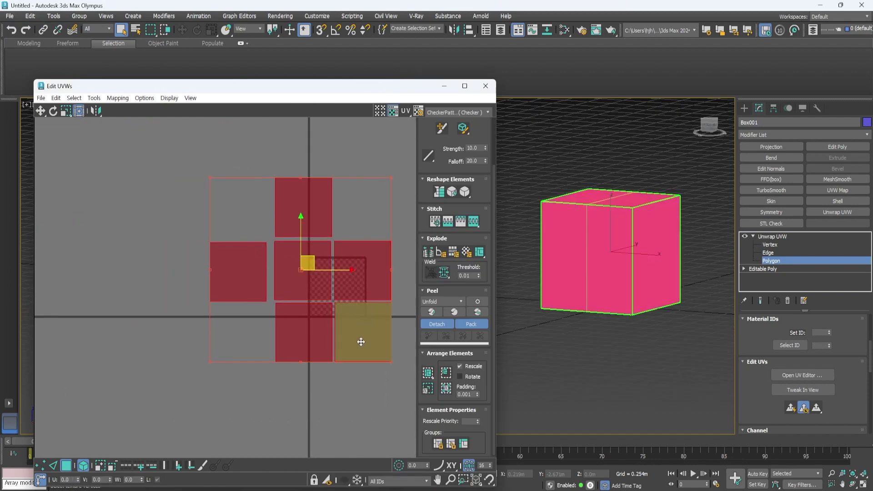
click(66, 111)
drag(323, 253, 307, 325)
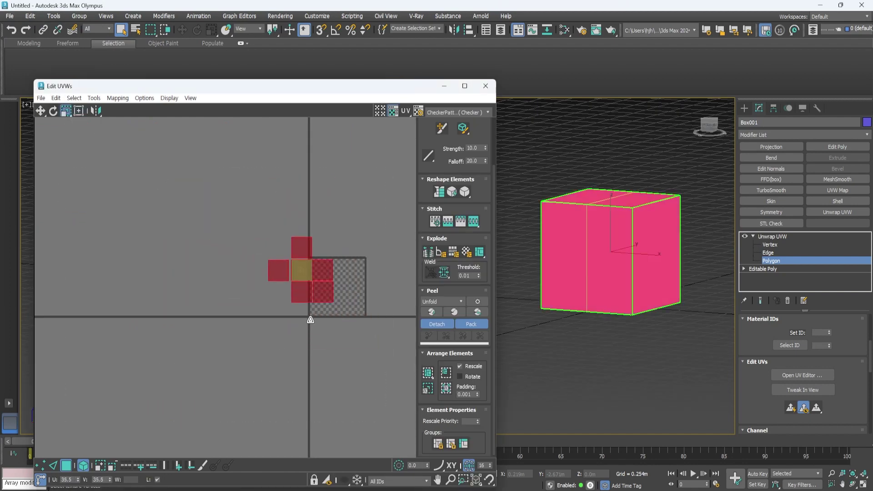
Step: Move the UV layout onto the checker tile and scale it to about 81.5%
middle_drag(340, 311, 292, 293)
scroll(255, 269, up, 5)
click(40, 111)
scroll(250, 272, up, 1)
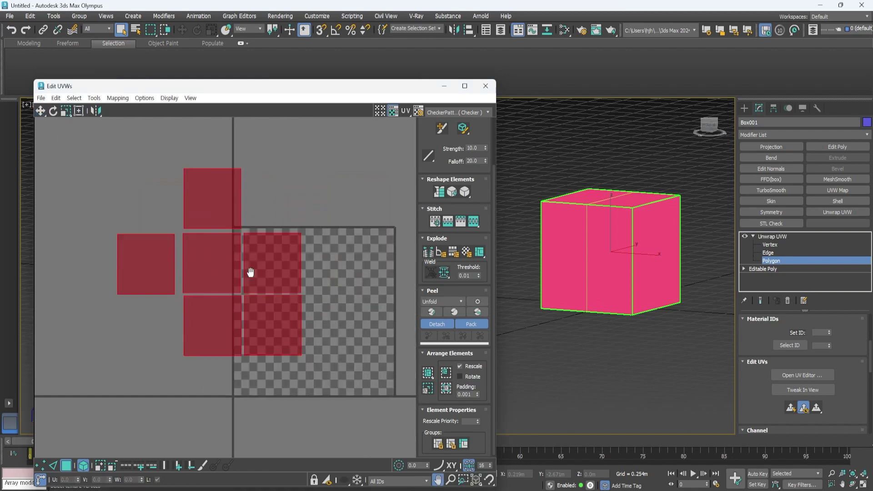
drag(315, 289, 373, 301)
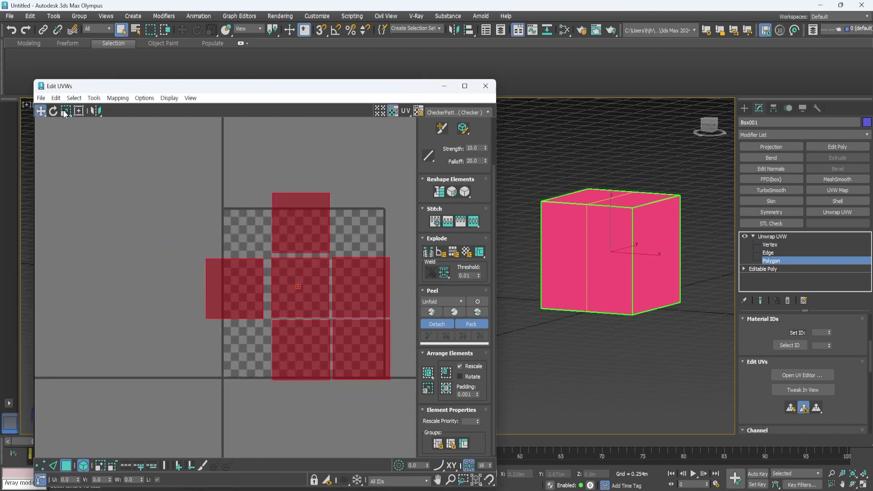
key(r)
drag(316, 276, 306, 293)
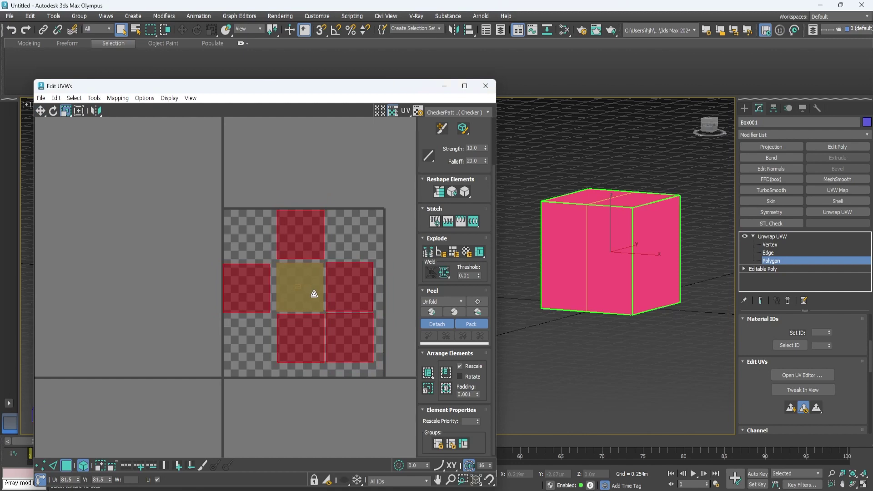
Step: Centre the UV layout within the checker tile and enlarge it slightly until it reaches the tile's edges
click(41, 111)
scroll(288, 312, up, 2)
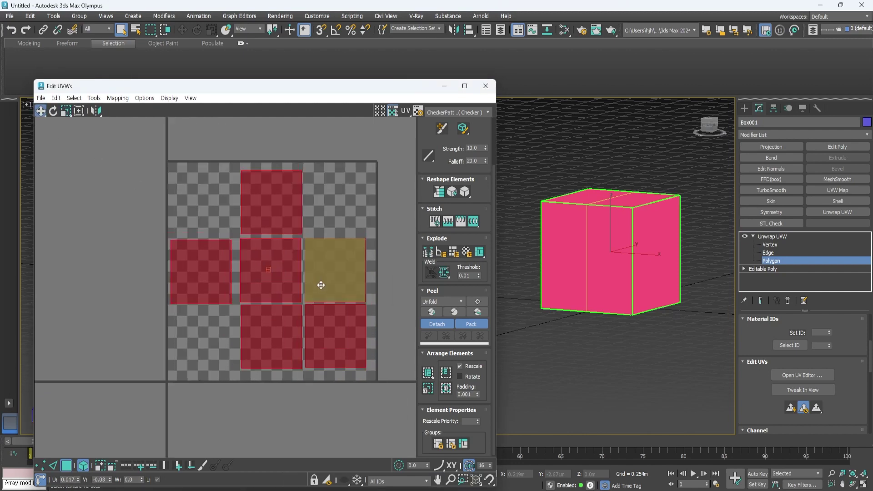
drag(322, 285, 323, 285)
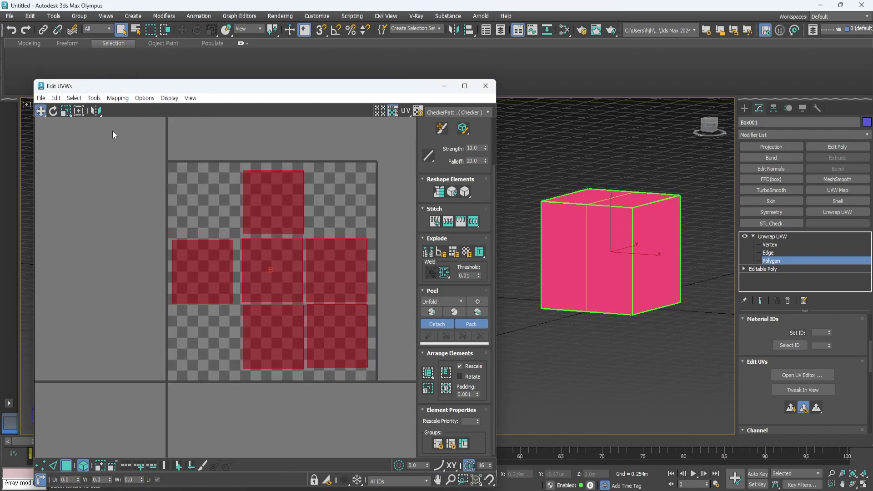
click(66, 110)
drag(250, 189, 264, 186)
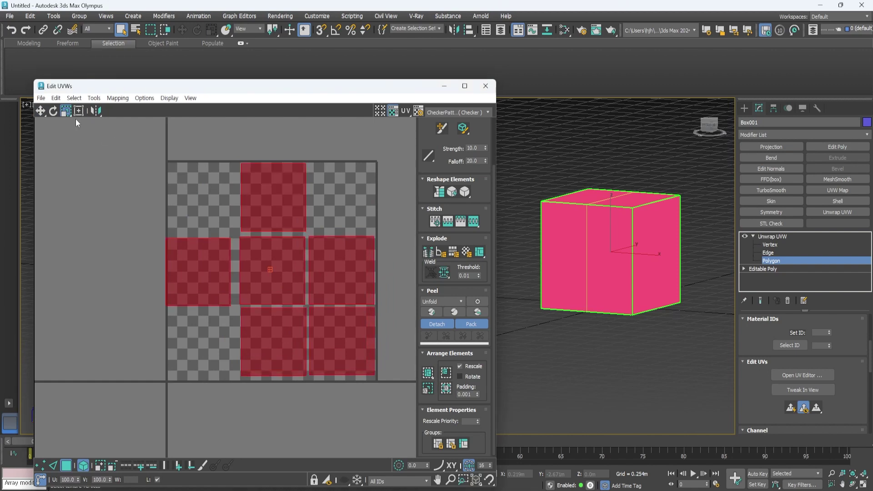
Step: Deselect the UV layout, select only its top square and nudge that square slightly down towards the row beneath it
click(41, 110)
click(335, 206)
click(279, 191)
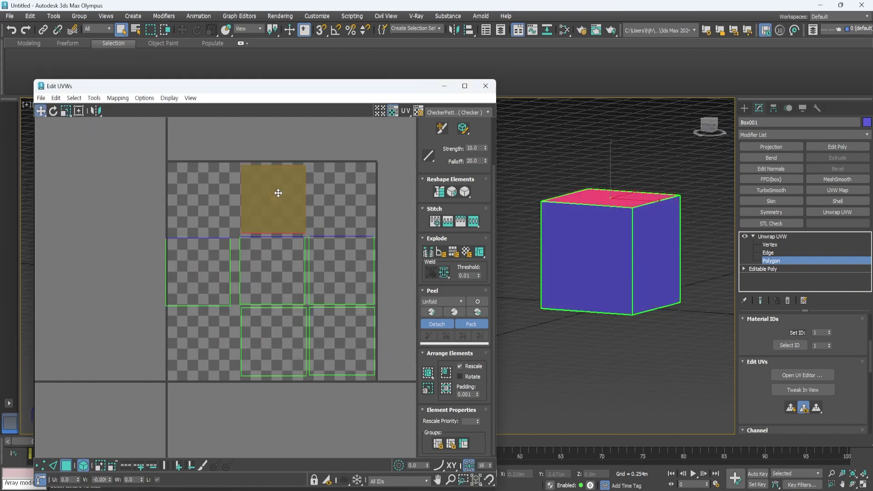
Step: Render the UV layout as a 1024 × 1024 UV template
click(117, 97)
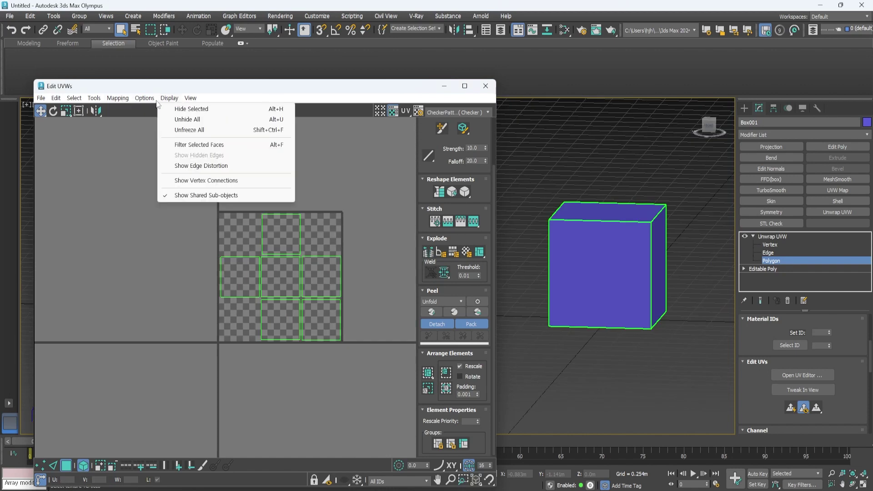
click(119, 279)
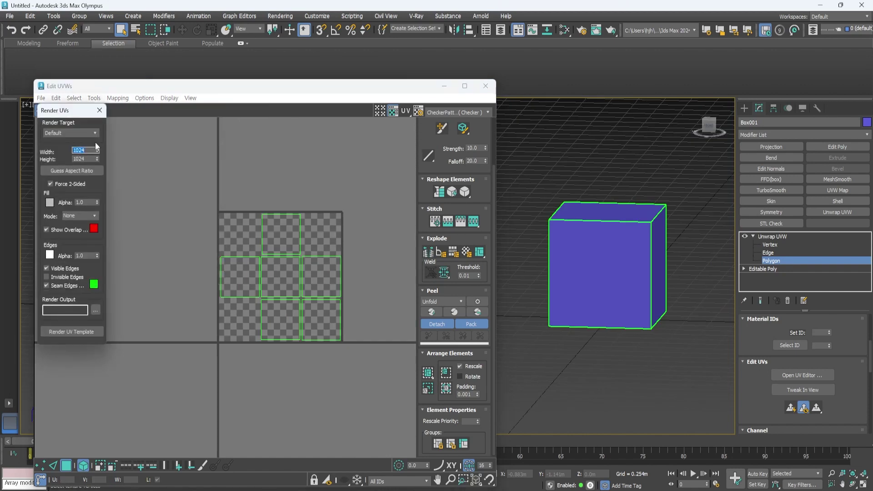
drag(64, 115, 285, 152)
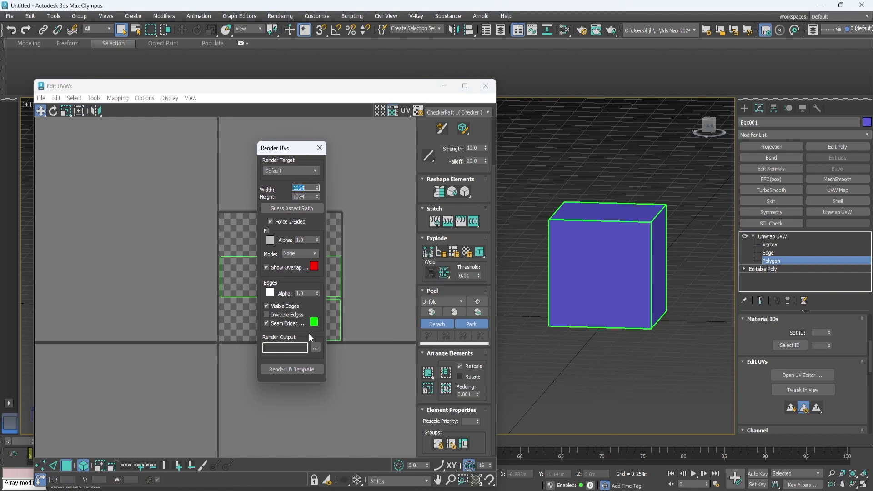
click(305, 171)
click(305, 170)
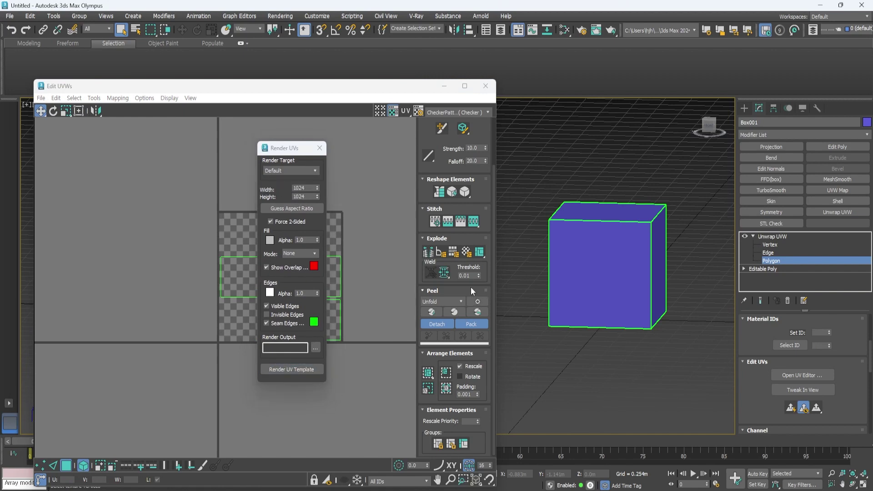
click(292, 369)
drag(548, 126, 265, 95)
scroll(311, 207, down, 2)
scroll(311, 206, up, 1)
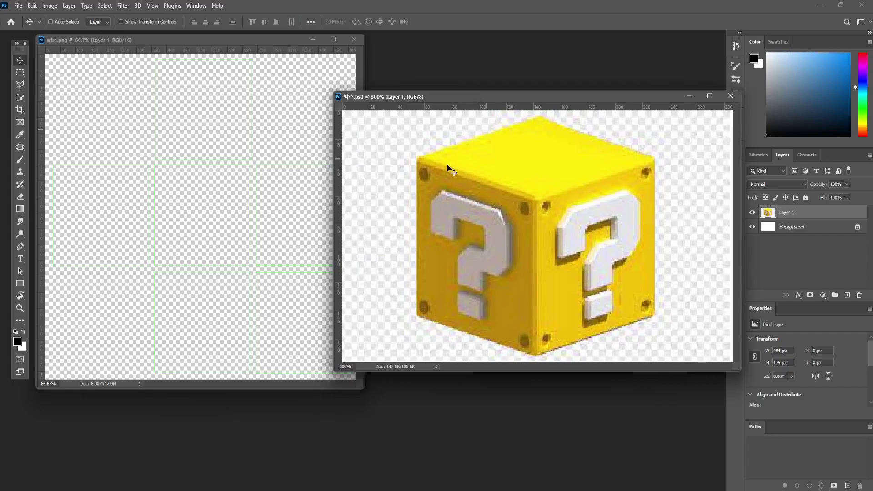
Step: In wire.png in Photoshop, add a new layer beneath the wireframe layer and fill it with the cube's yellow
click(202, 58)
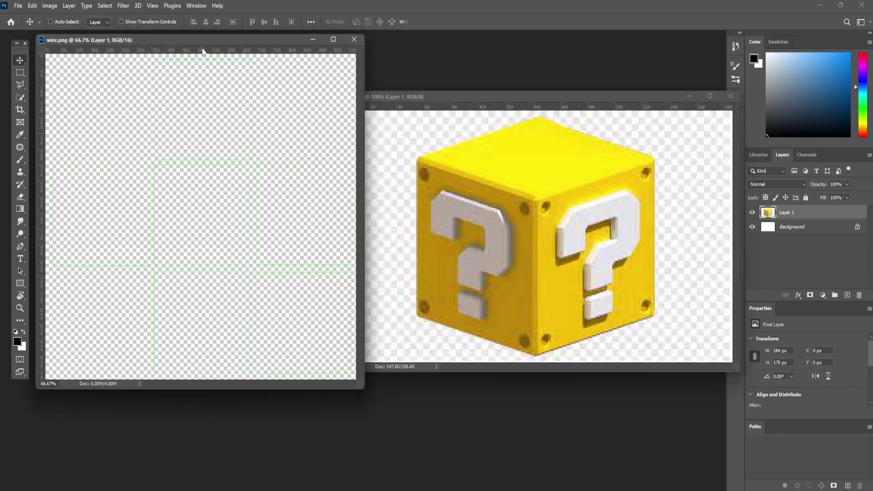
click(847, 295)
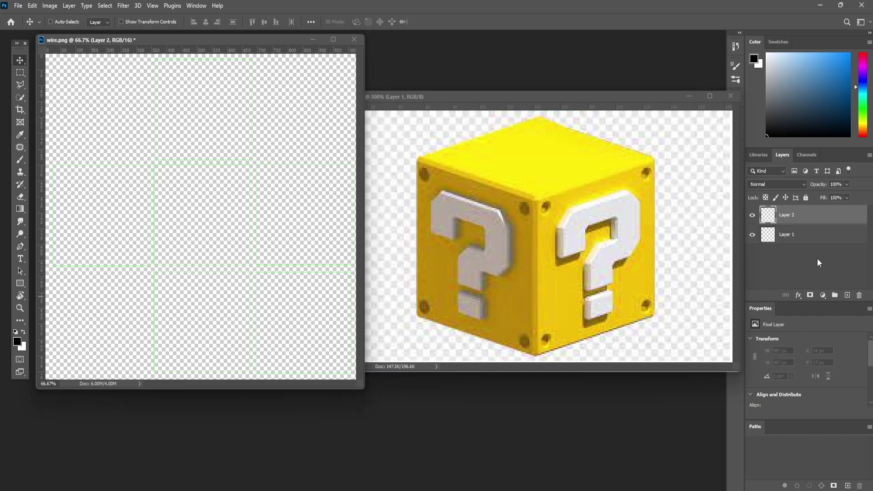
drag(789, 215, 768, 250)
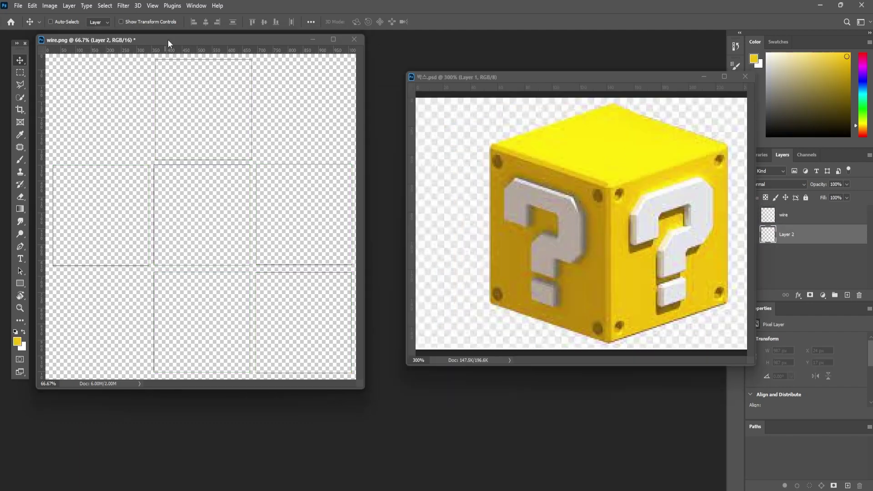
key(alt+BackSpace)
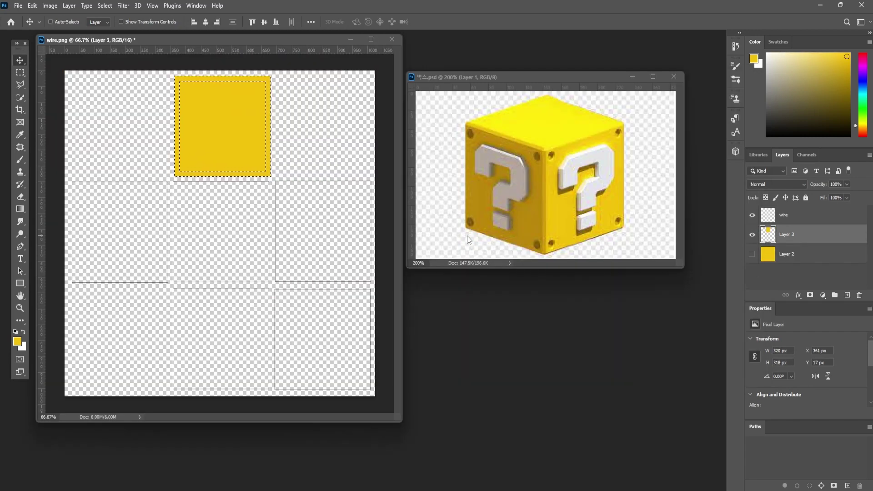
Step: Clear the inside of the yellow square on the top UV face to leave a frame and give it Bevel & Emboss
key(Delete)
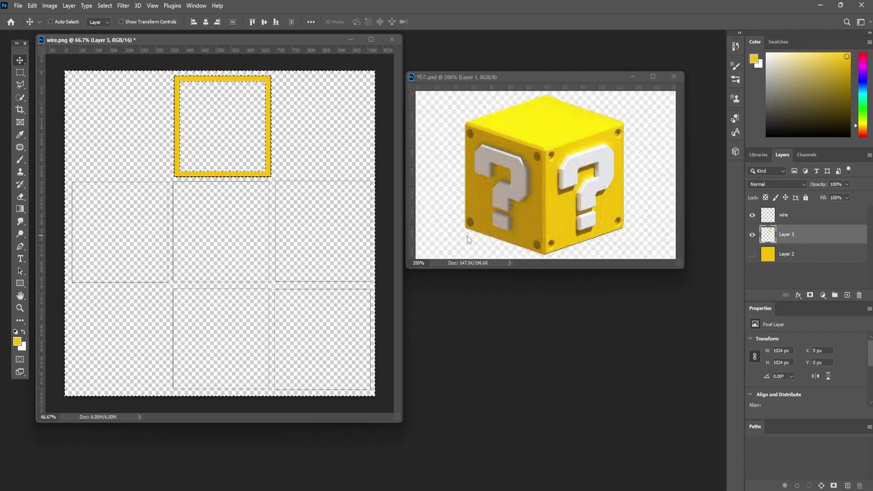
double_click(825, 234)
click(551, 167)
drag(682, 199, 669, 248)
click(835, 129)
Step: Adjust the bevelled frame's colour with Curves so that it stands out from the yellow fill
key(ctrl+m)
click(831, 156)
key(alt+BackSpace)
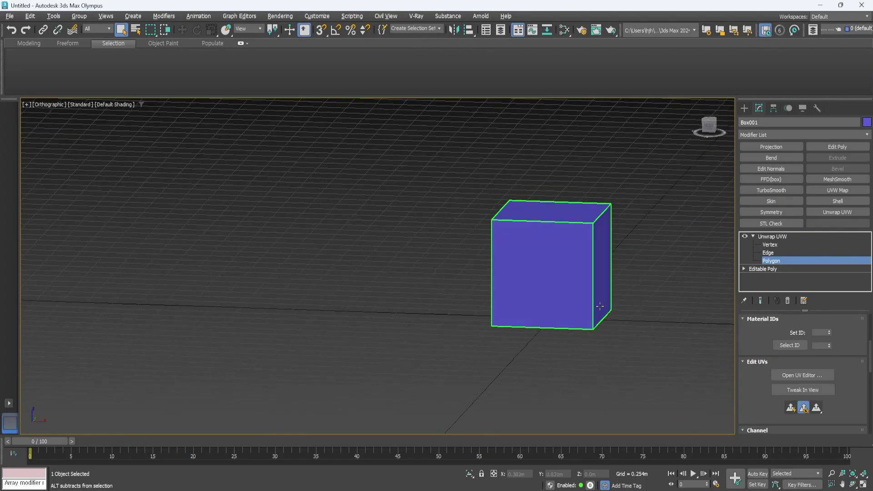
Step: Switch to 3ds Max and create a PBR Material (Metal/Rough) in the Slate Material Editor
alt+middle_drag(599, 306, 547, 333)
scroll(594, 308, up, 3)
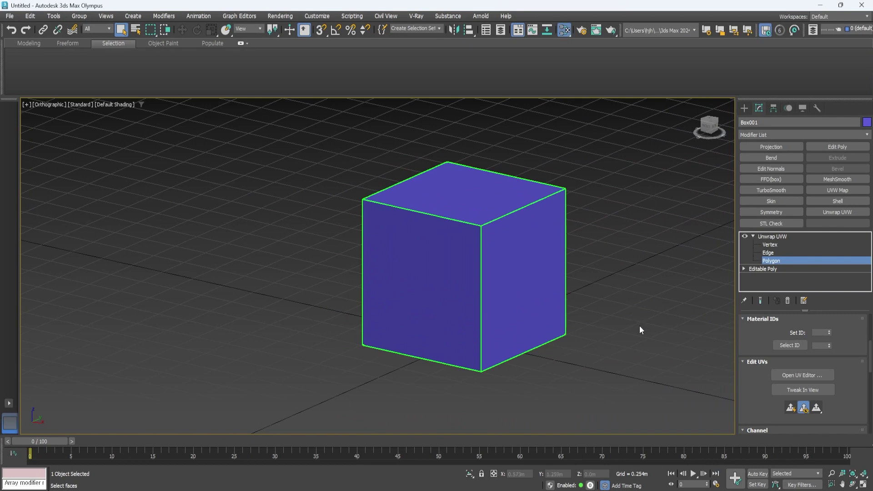
key(m)
right_click(287, 246)
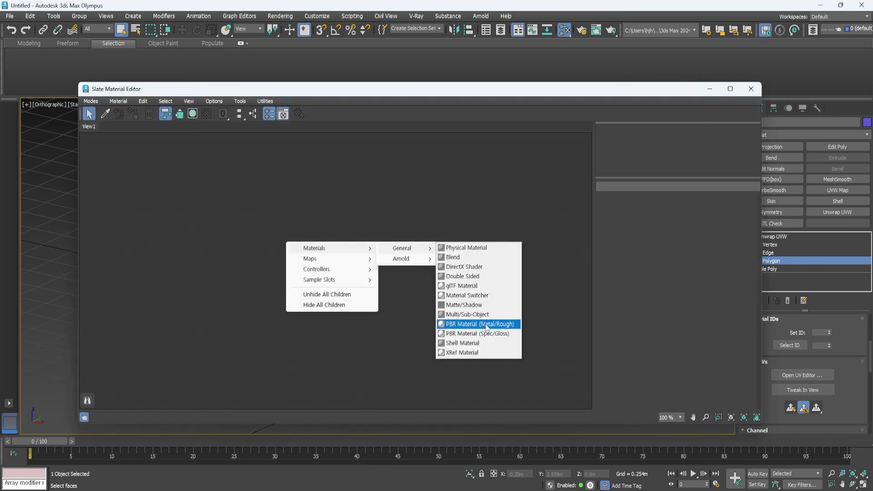
click(486, 324)
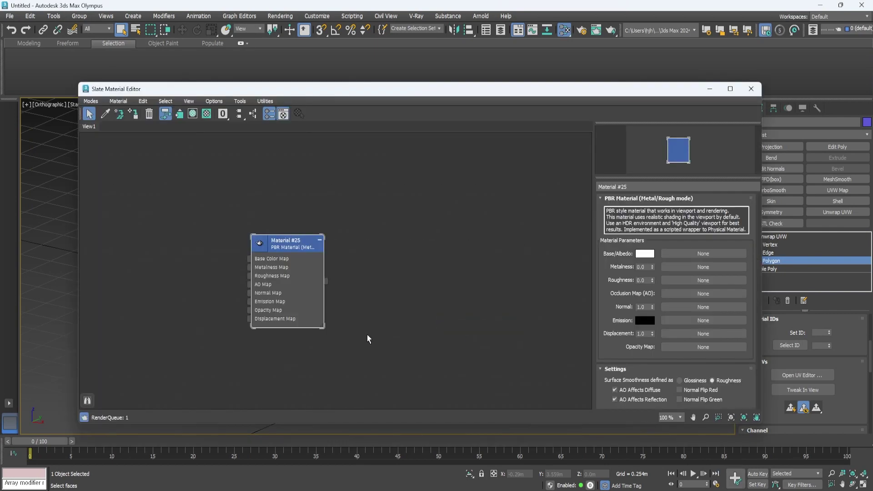
scroll(291, 250, up, 4)
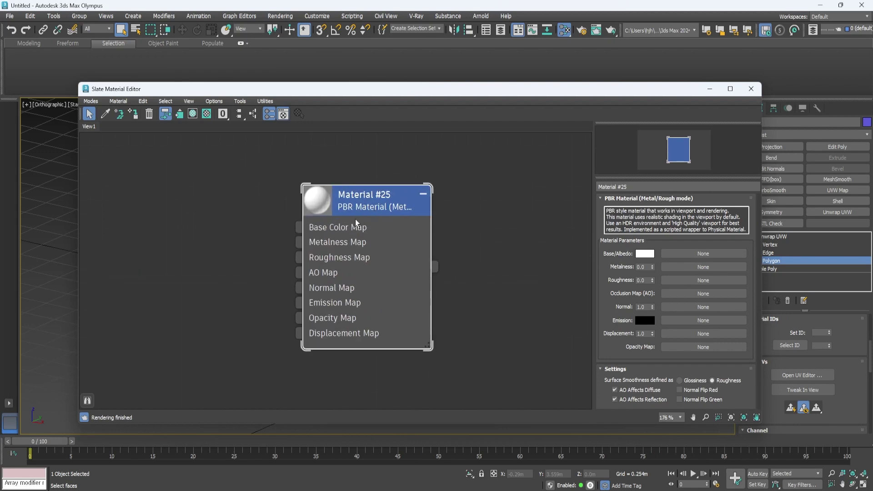
Step: Add a Bitmap map, connect it to the material's Base Color Map and dismiss the render message window
right_click(291, 240)
mouse_move(293, 250)
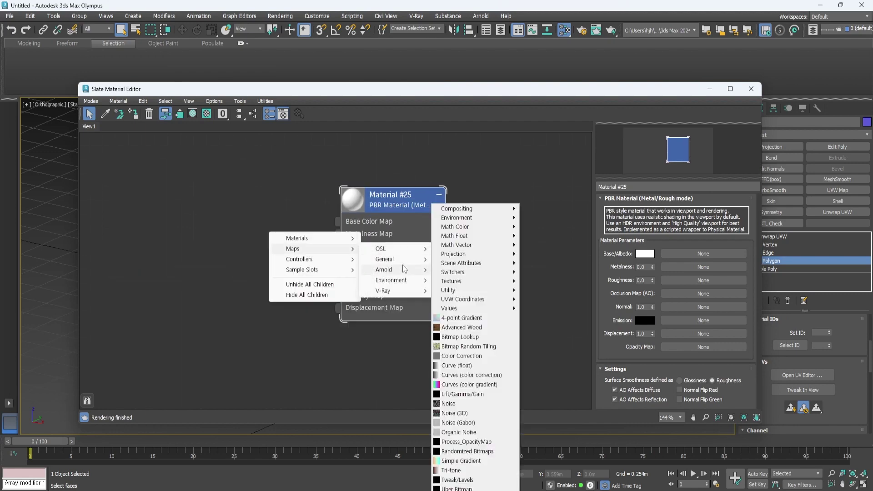
mouse_move(404, 264)
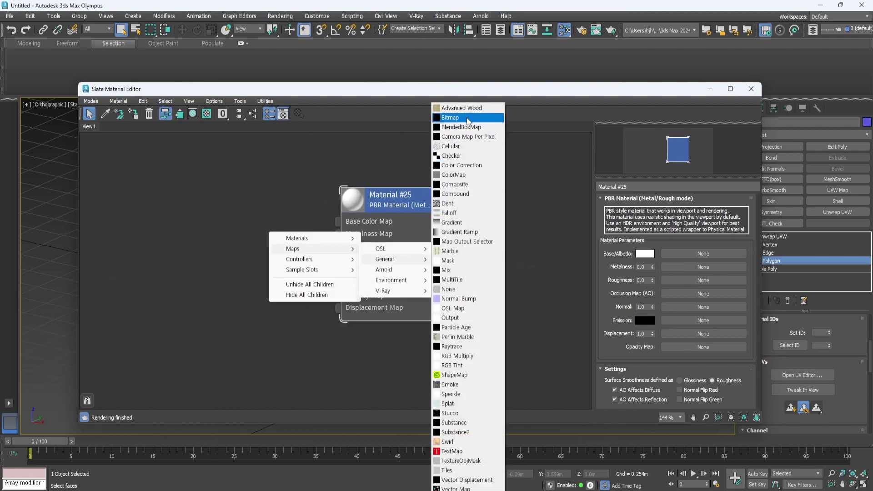
click(450, 117)
drag(280, 245, 338, 221)
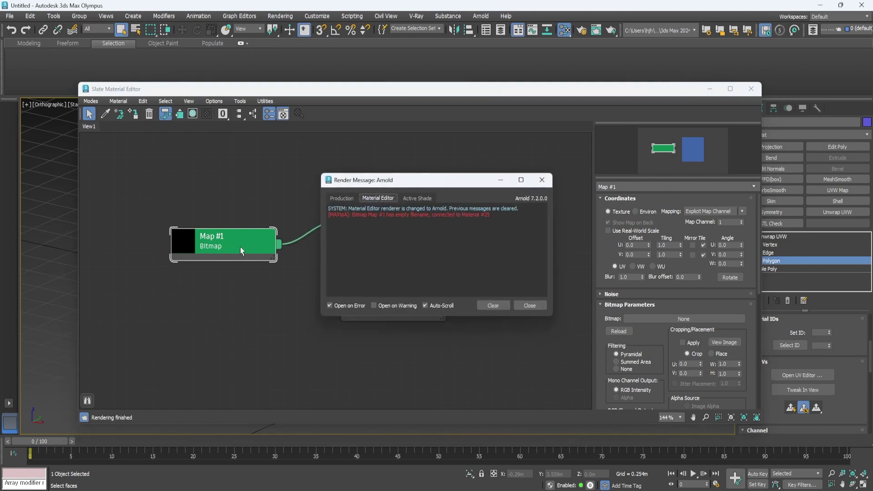
click(530, 305)
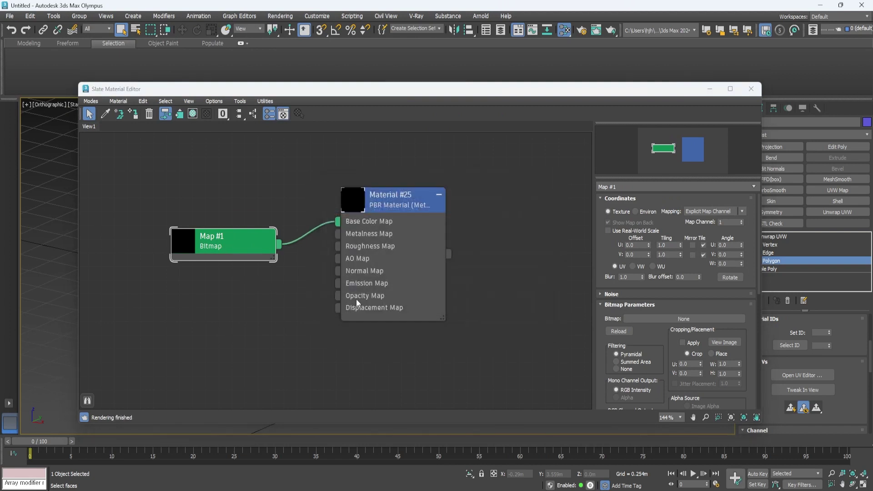
Step: Load the yellow face texture into the Bitmap map and apply the PBR material to the box
double_click(182, 249)
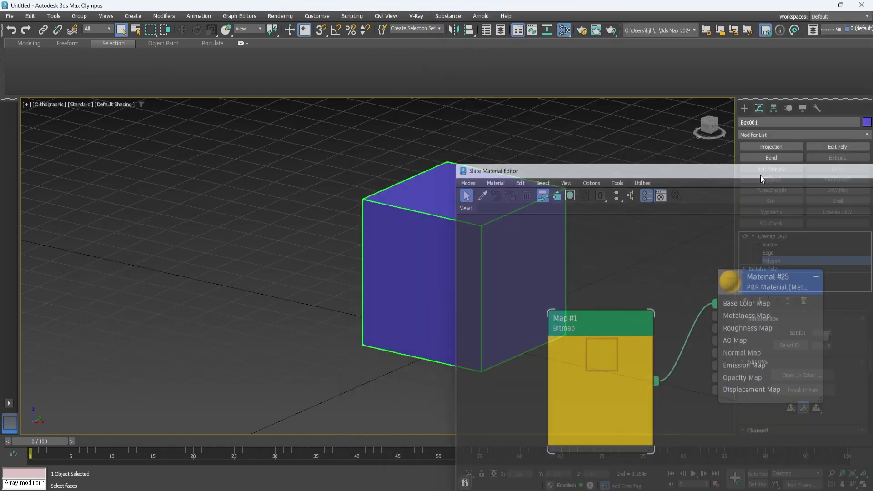
drag(760, 176, 358, 251)
drag(735, 240, 523, 335)
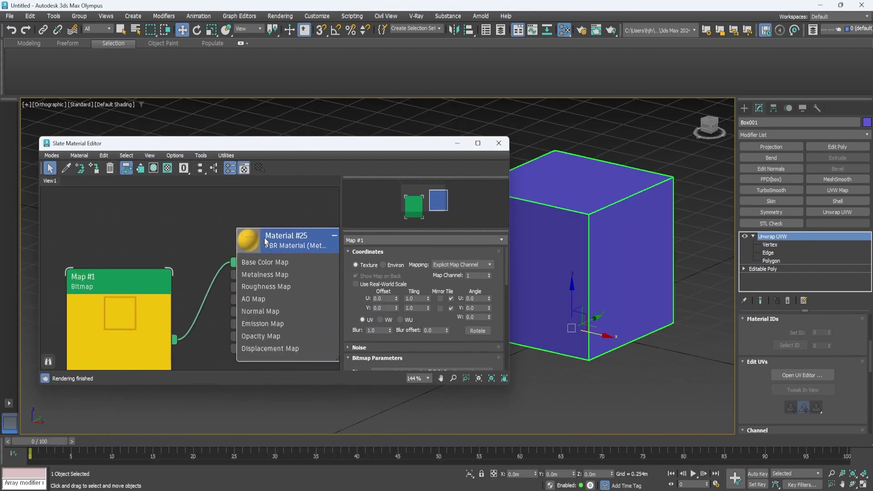
click(657, 383)
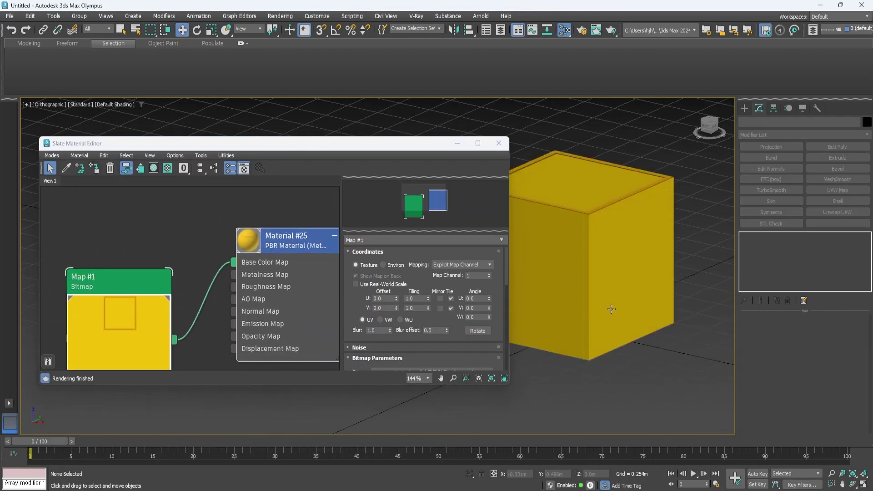
mouse_move(612, 309)
alt+middle_down()
mouse_move(660, 323)
mouse_move(597, 301)
alt+middle_up()
drag(430, 147, 389, 150)
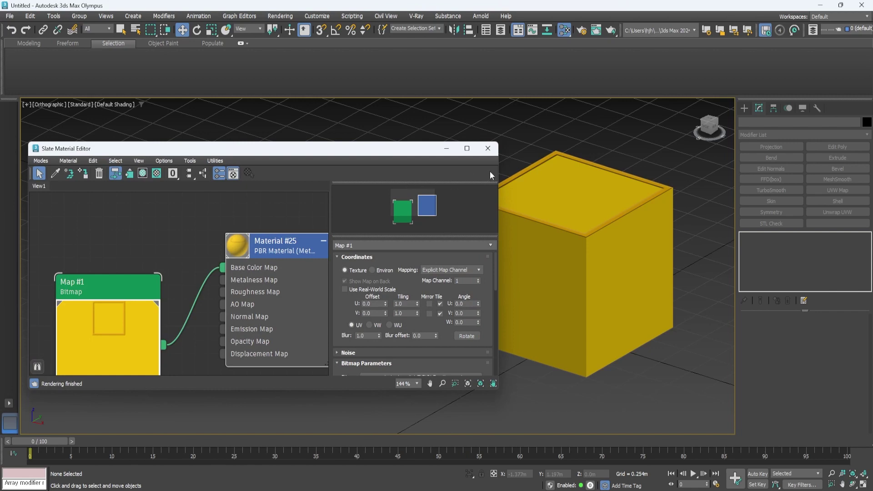
Step: Switch to Photoshop and copy the bevelled frame onto the other five face squares of box.psd
click(443, 150)
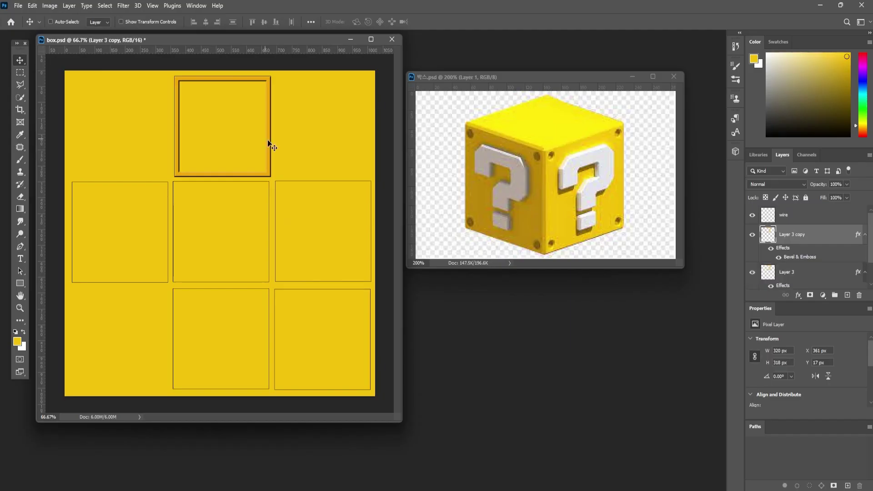
drag(268, 142, 166, 268)
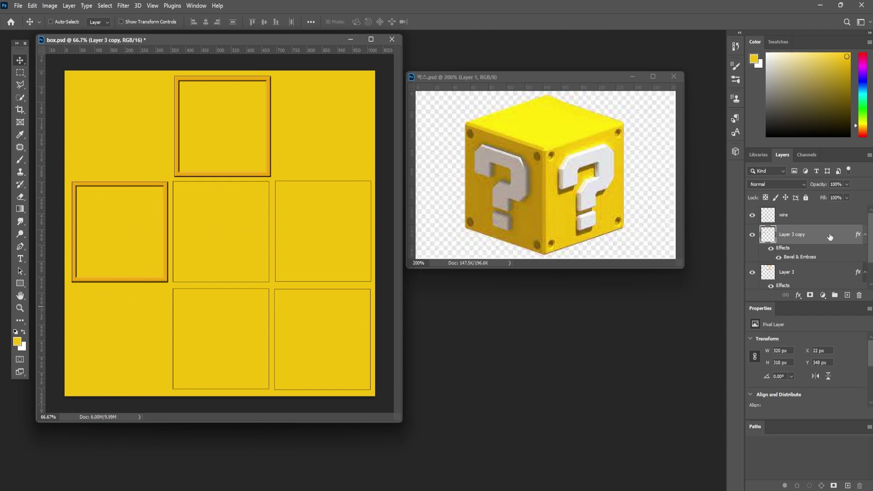
alt+drag(145, 228, 293, 315)
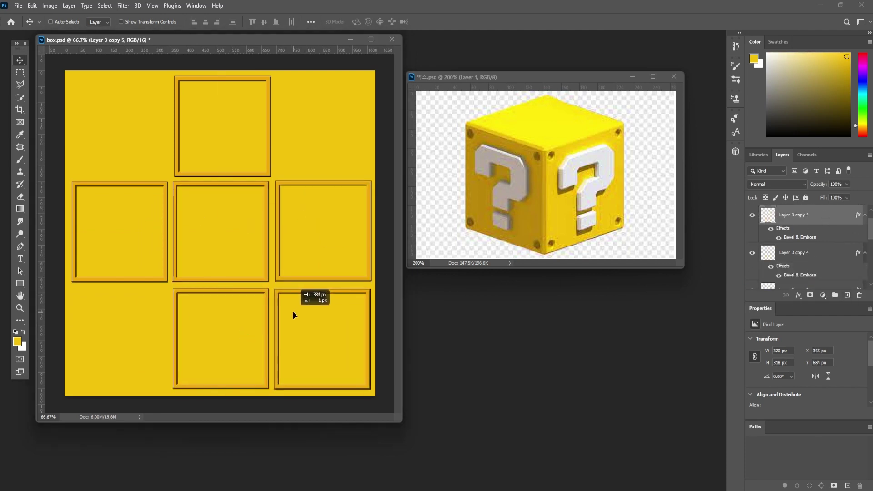
Step: Hide the wireframe layer and build a blocky white question mark on the central face from filled rectangular selections
scroll(754, 219, up, 1)
click(752, 216)
shift+drag(252, 247, 253, 271)
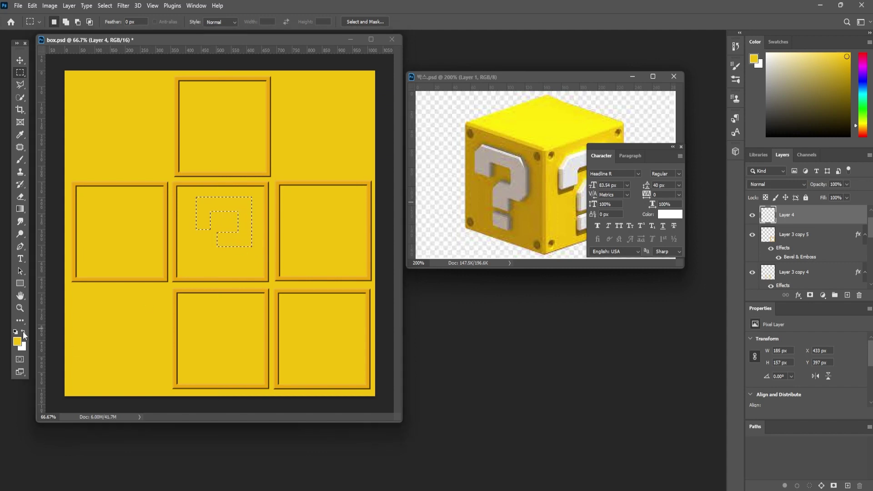
key(ctrl+BackSpace)
key(Delete)
key(ctrl+d)
Step: Trim the outer right and left edges of the white question mark straight
key(ctrl+plus)
key(ctrl+plus)
drag(337, 316, 314, 102)
key(Delete)
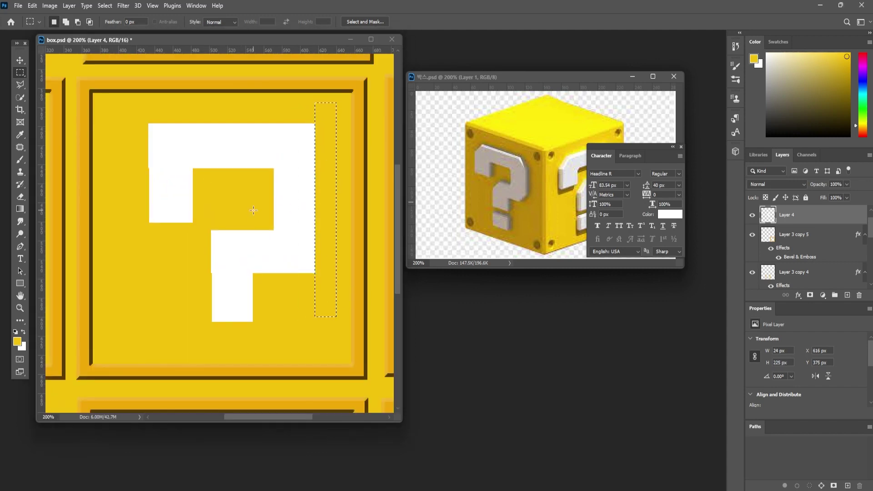
drag(122, 117, 151, 231)
key(Delete)
key(ctrl+d)
Step: Trim the question mark's stem and add a white dot of 44 × 33 px beneath it
drag(205, 227, 211, 323)
key(Delete)
mouse_move(281, 345)
mouse_down()
mouse_move(178, 310)
mouse_move(252, 357)
mouse_up()
key(Delete)
key(ctrl+d)
key(ctrl+Delete)
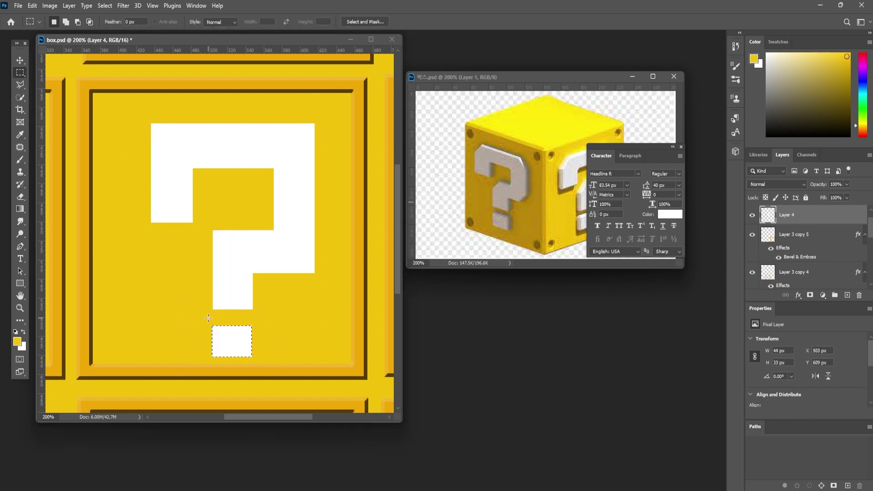
Step: Cut the question mark's two upper outer corners off diagonally with the Polygonal Lasso
key(l)
key(ctrl+d)
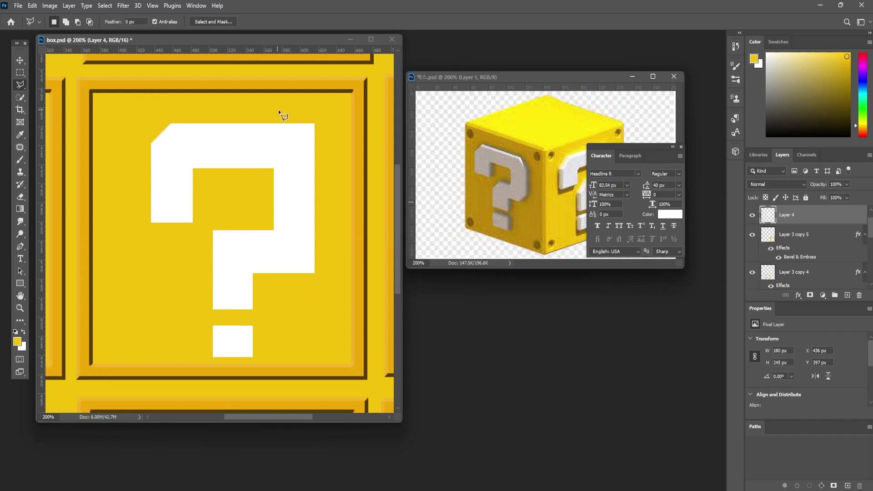
click(290, 114)
key(Delete)
key(ctrl+d)
Step: Cut off the question mark's lower right outer corner and the stem's upper left corner diagonally
click(332, 235)
double_click(333, 320)
key(Delete)
key(ctrl+d)
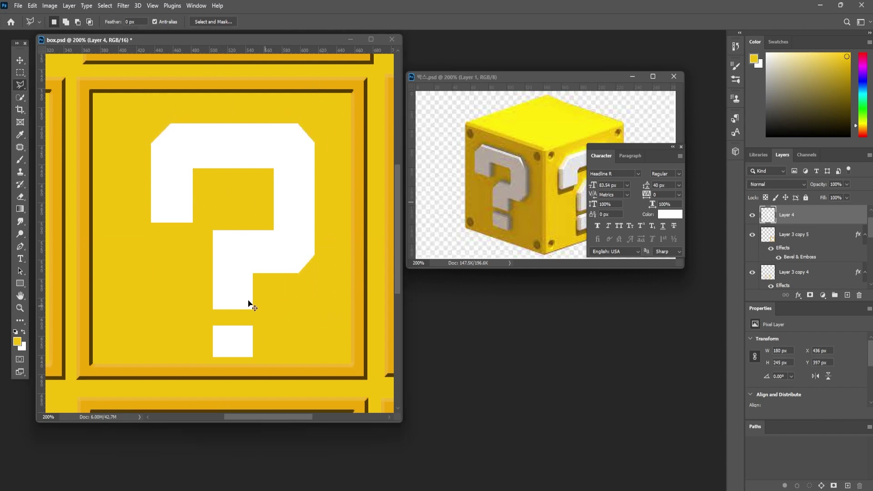
double_click(199, 216)
key(Delete)
key(ctrl+d)
Step: Scale the question mark down to about 227 px high and centre it within the central face's frame
key(v)
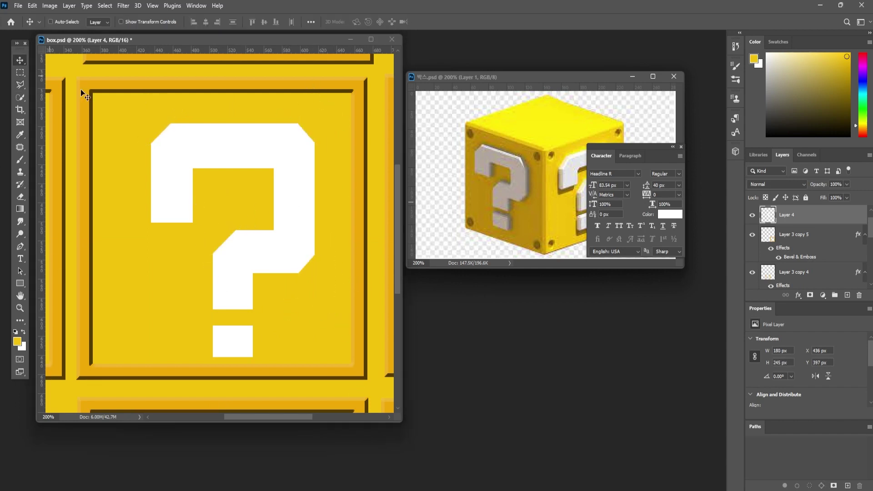
key(ctrl+t)
drag(307, 351, 295, 323)
key(Return)
drag(269, 201, 270, 207)
Step: Give the question mark layer an Inner Bevel with the Chisel Hard technique and a shading angle of 114°
double_click(852, 219)
click(547, 167)
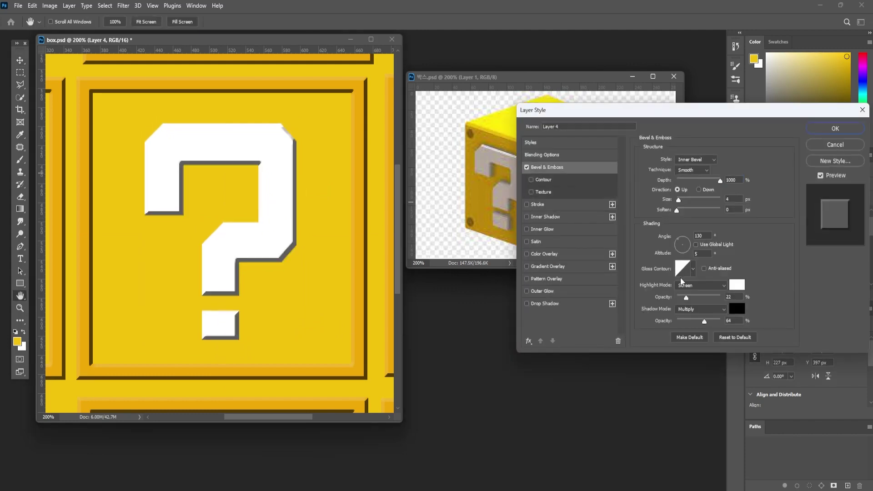
click(681, 242)
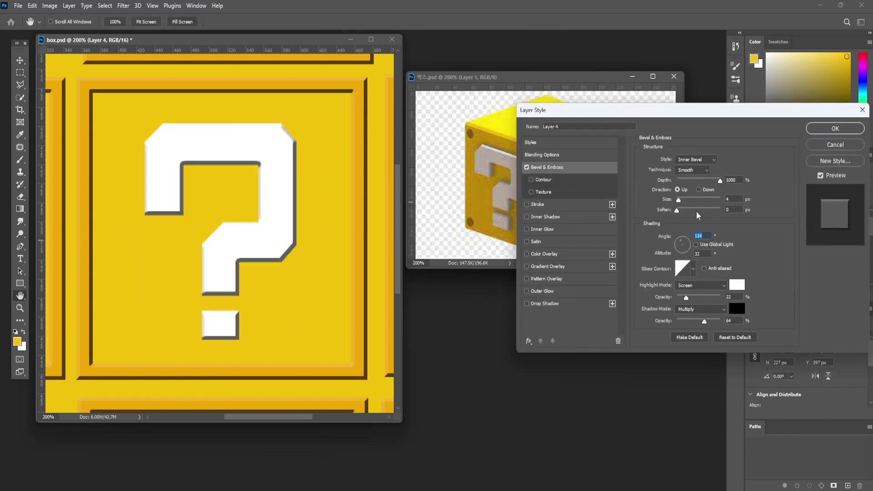
click(693, 170)
click(691, 180)
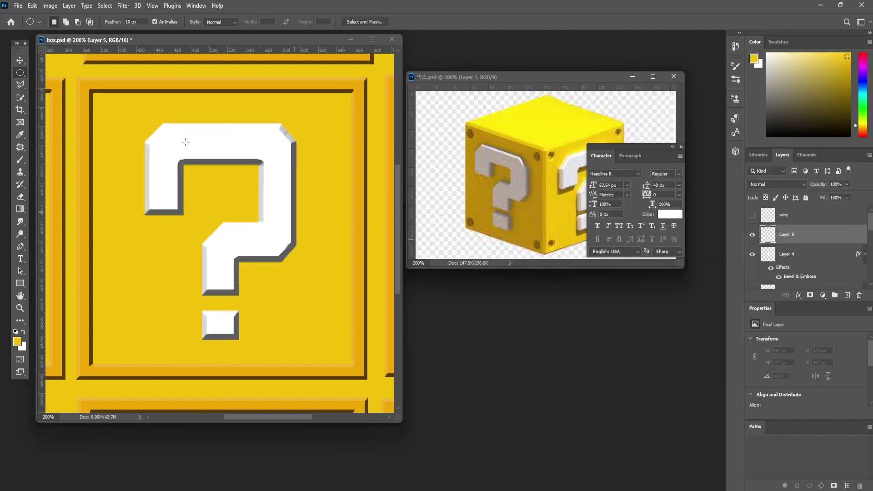
Step: Select a small unfeathered circle near the central face's upper left corner and fill it with dark yellow
drag(102, 103, 114, 112)
key(Return)
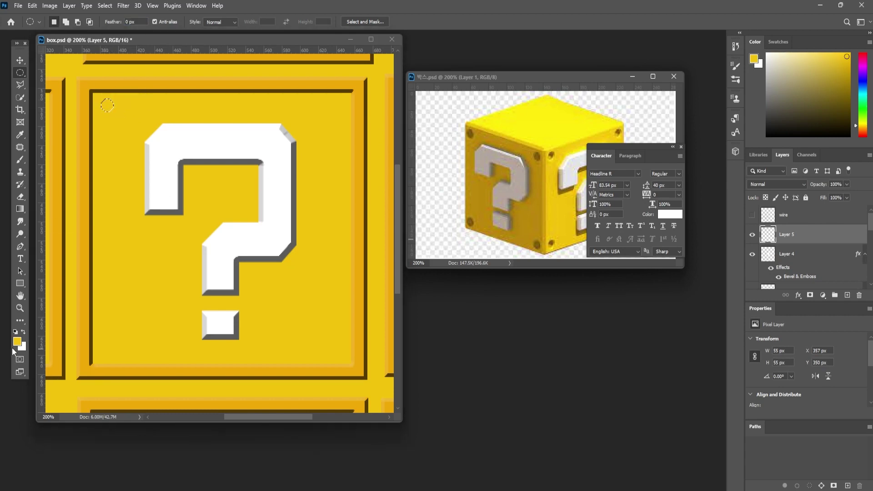
click(17, 342)
click(668, 275)
key(Return)
key(alt+Delete)
Step: Turn the dark yellow circle into a recessed hole with a 5 px Chisel Hard Inner Bevel directed Down
double_click(817, 235)
click(548, 167)
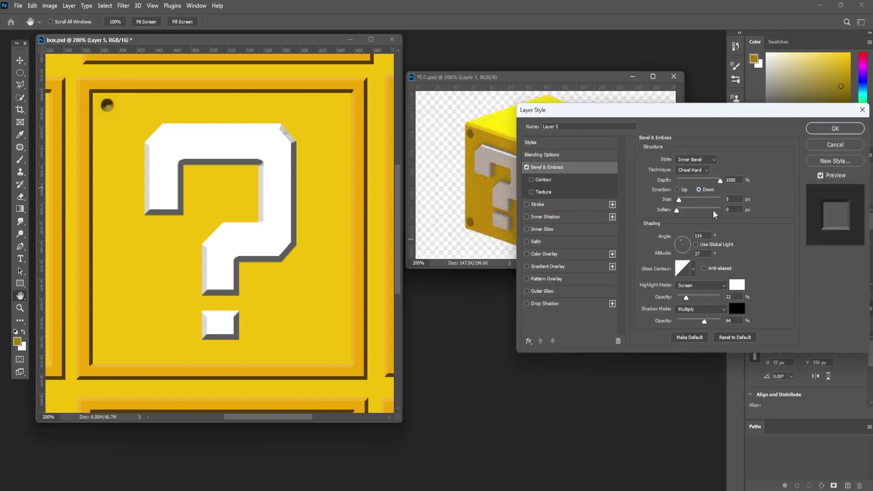
drag(677, 200, 679, 201)
key(Return)
Step: Duplicate the hole and place the copy in the central face's lower right corner
key(v)
key(ctrl+j)
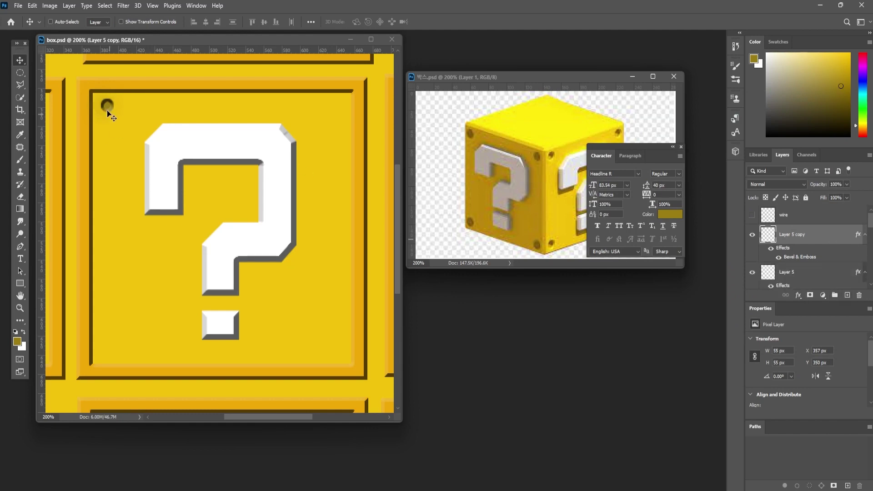
mouse_move(107, 109)
mouse_down()
mouse_move(340, 108)
mouse_move(337, 350)
mouse_up()
key(Left)
key(Left)
key(Left)
key(Left)
key(Left)
Step: Merge the two holes, add a mirrored copy for the other two corners, merge everything into one layer and save the file
shift+click(817, 276)
right_click(822, 275)
click(755, 243)
key(ctrl+e)
key(ctrl+j)
key(ctrl+e)
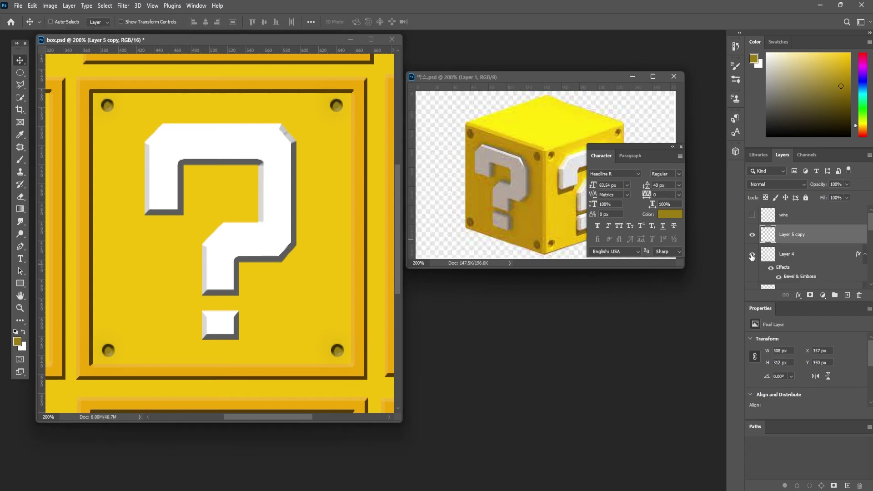
key(ctrl+s)
Step: Copy the question mark onto the template's left face and view the textured box in 3ds Max
alt+scroll(237, 236, down, 2)
drag(822, 255, 848, 295)
alt+drag(328, 239, 123, 239)
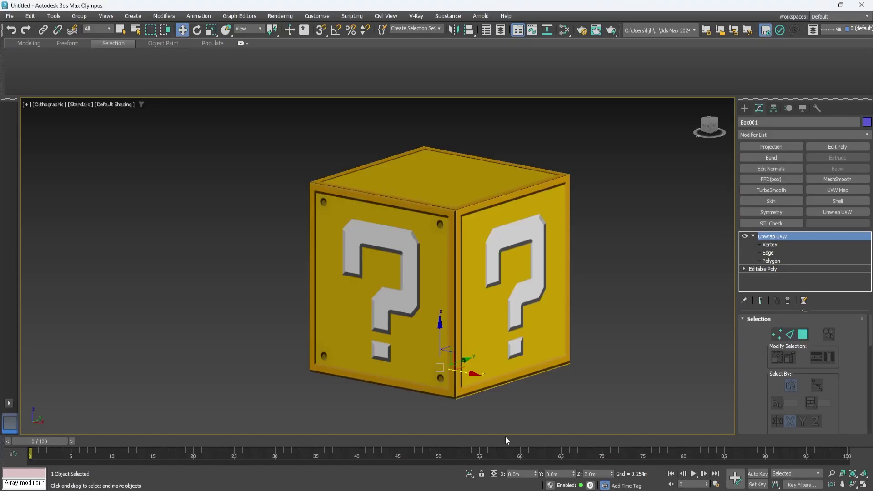
mouse_move(464, 364)
alt+middle_down()
mouse_move(462, 357)
mouse_move(446, 365)
mouse_move(447, 348)
mouse_move(454, 359)
alt+middle_up()
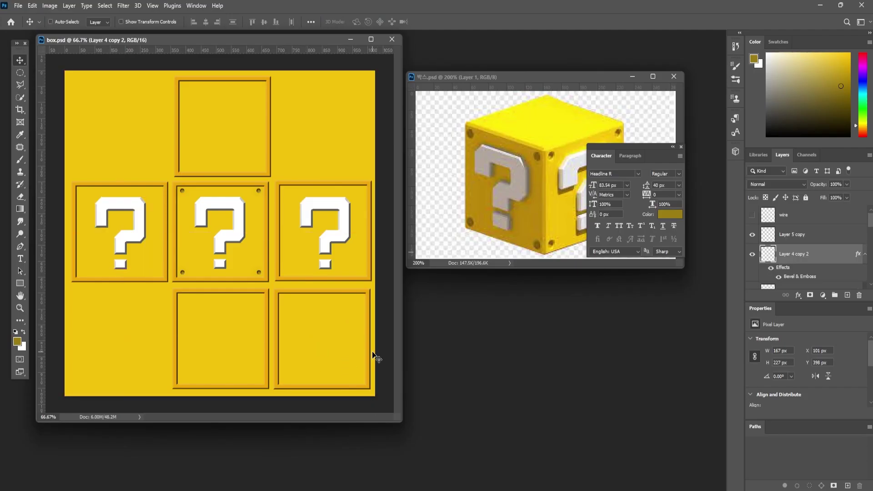
key(m)
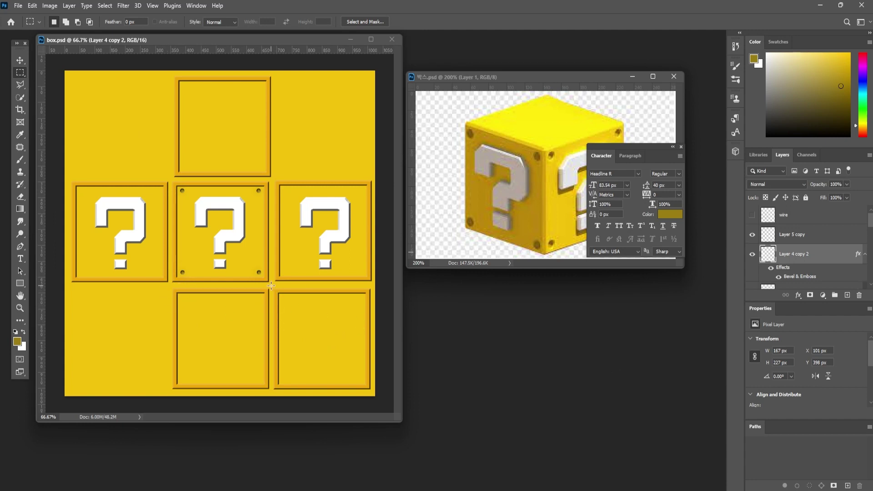
drag(271, 286, 376, 396)
key(ctrl+d)
Step: Copy the four corner holes in Photoshop onto the template's left face and view the updated box in 3ds Max
click(20, 61)
right_click(259, 191)
click(281, 197)
key(ctrl+j)
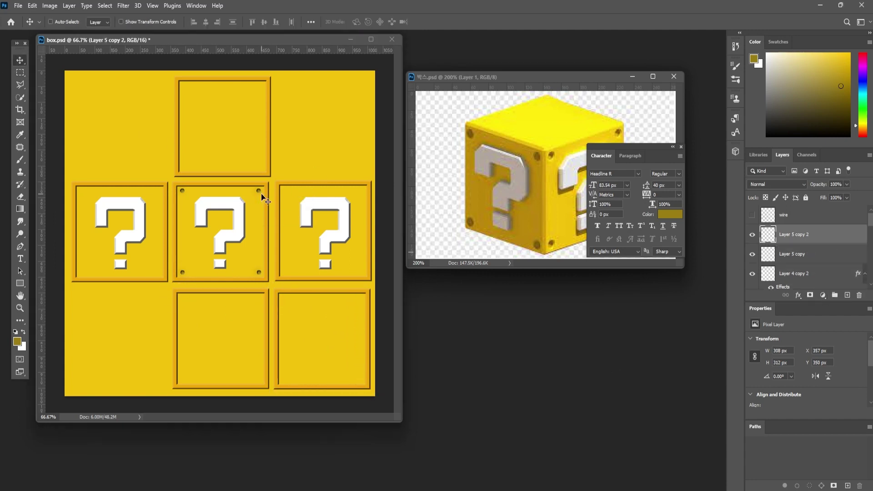
drag(262, 196, 80, 195)
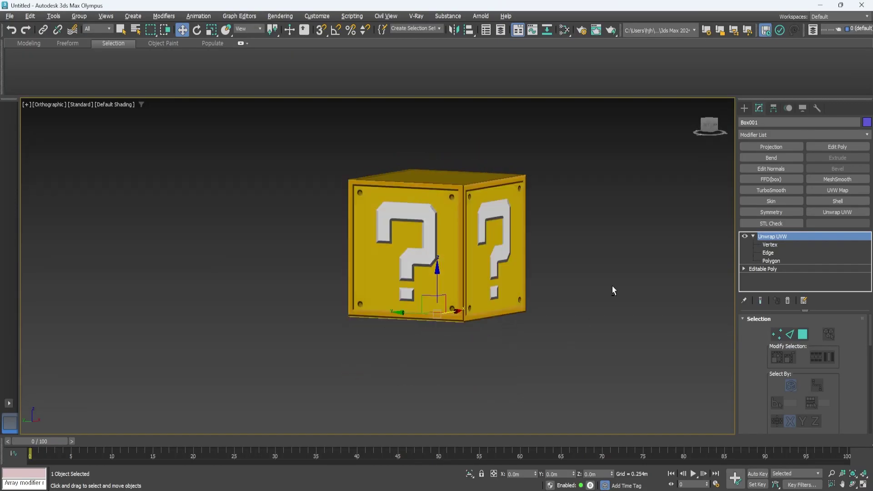
alt+middle_drag(613, 290, 514, 302)
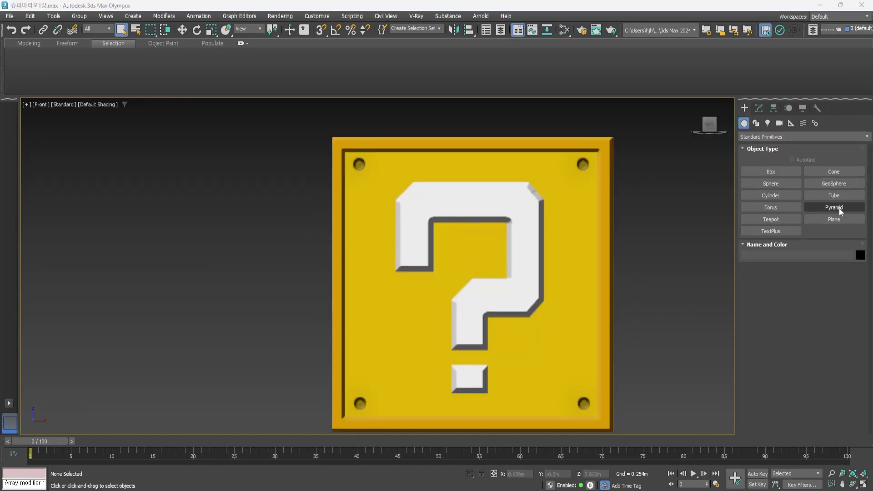
Step: Trace the question mark's outline, without its dot, as a closed Line spline in the front view
click(756, 123)
click(783, 184)
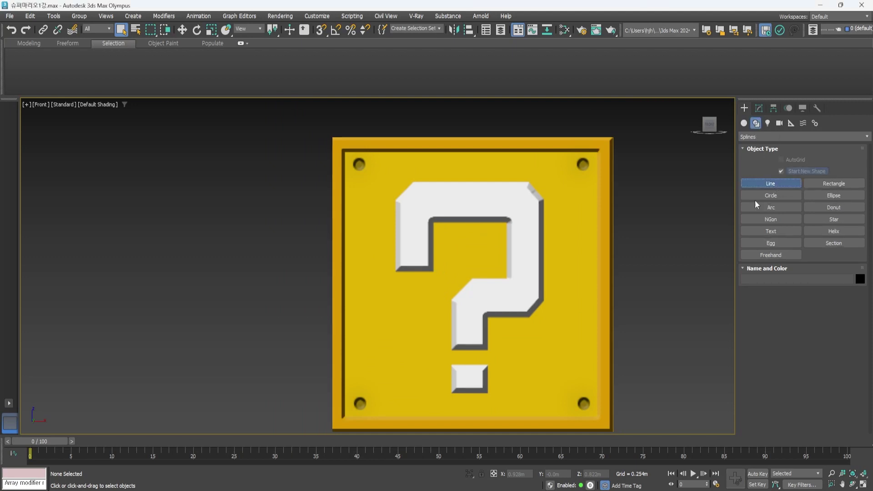
middle_drag(409, 288, 392, 269)
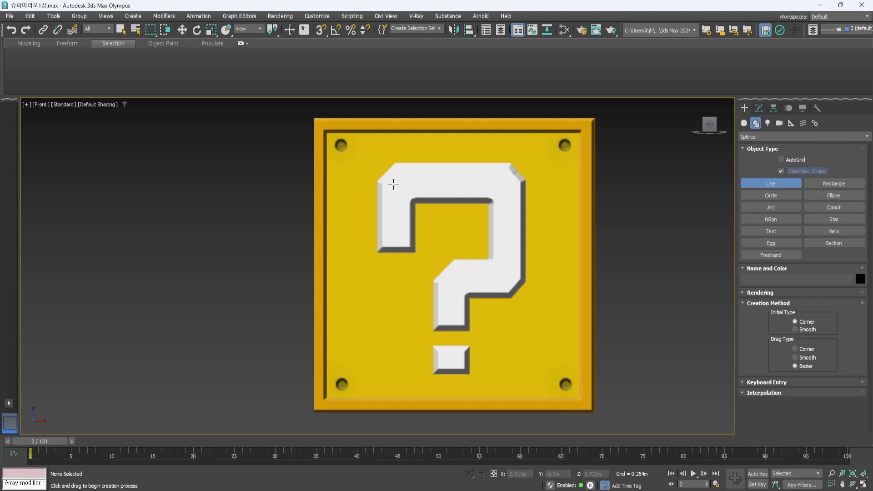
click(377, 181)
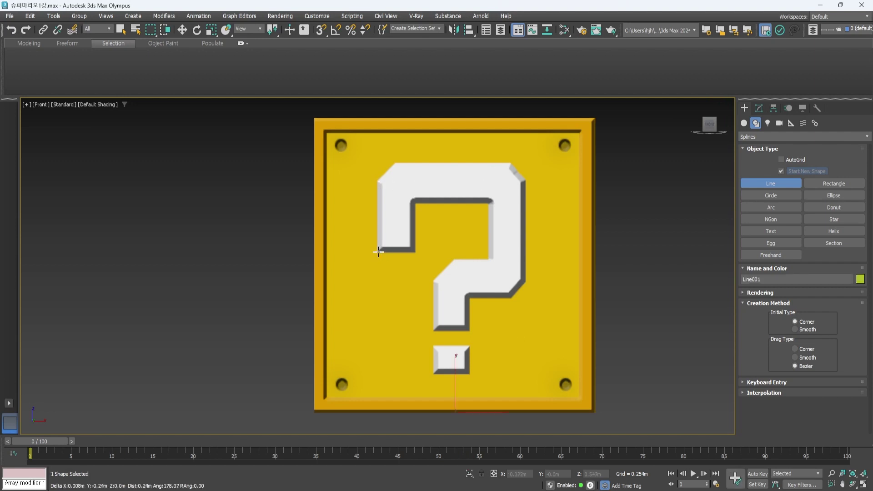
key(F3)
key(F3)
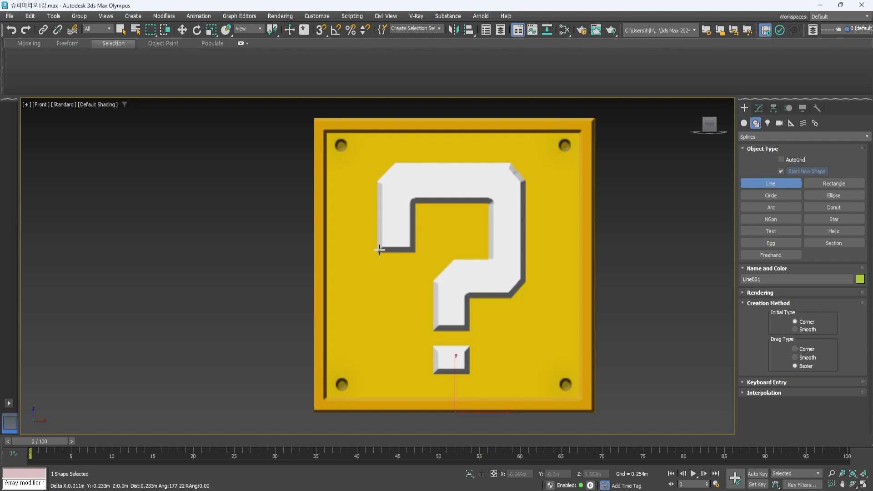
click(377, 251)
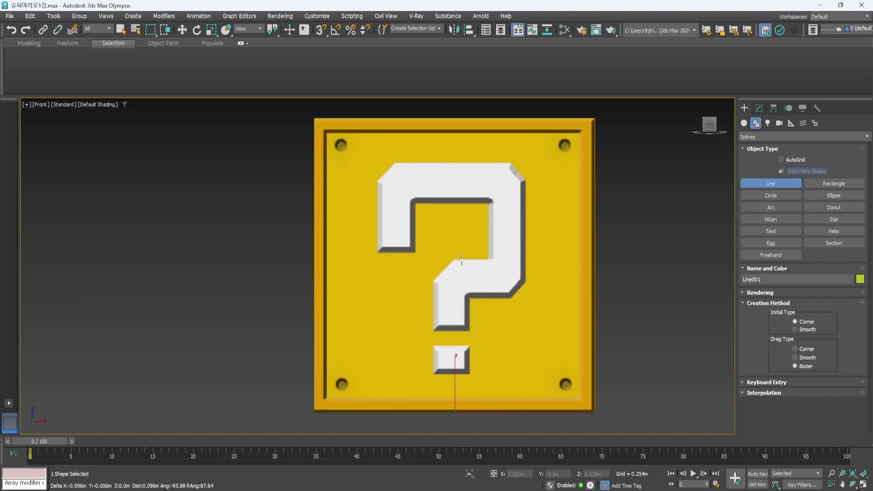
click(433, 330)
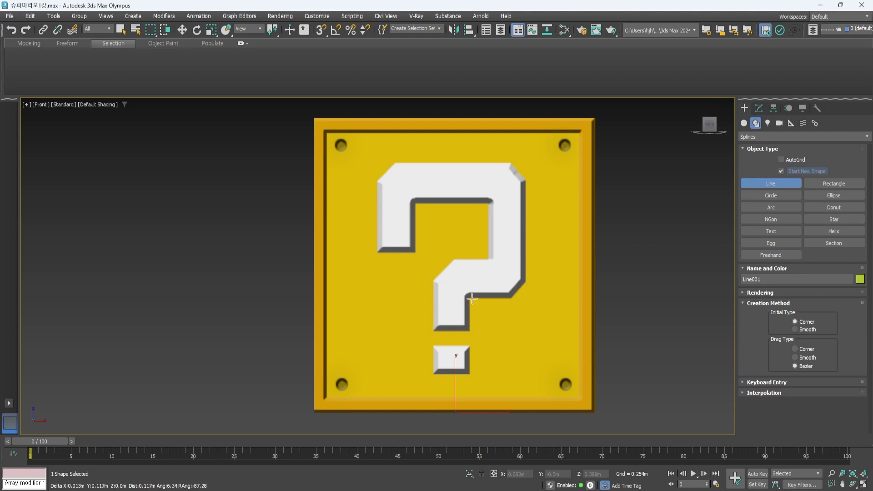
click(511, 298)
click(526, 181)
click(510, 164)
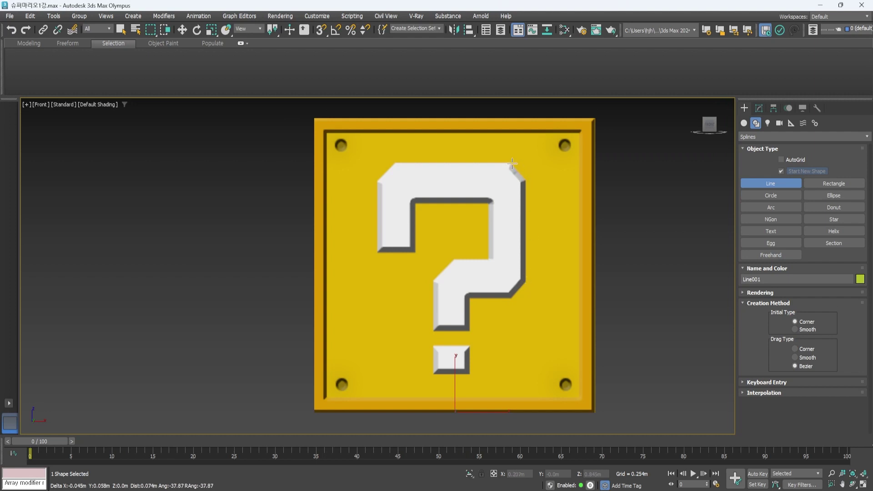
click(395, 163)
key(F3)
click(375, 180)
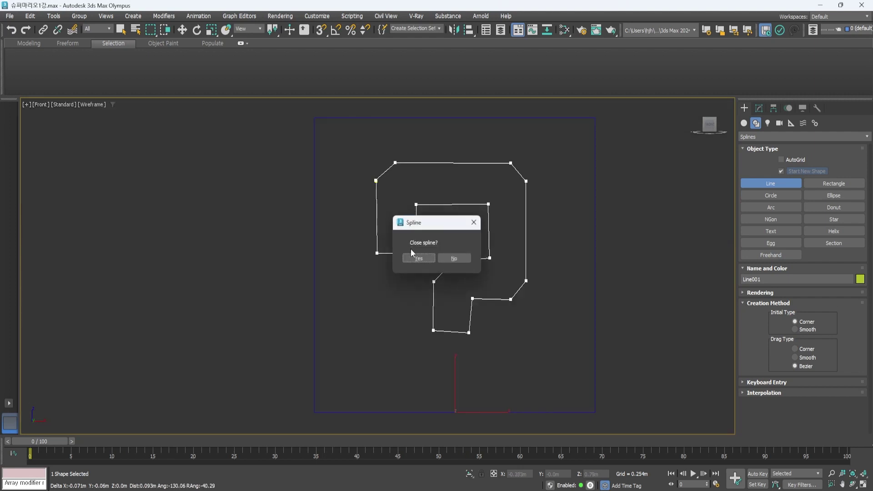
click(417, 259)
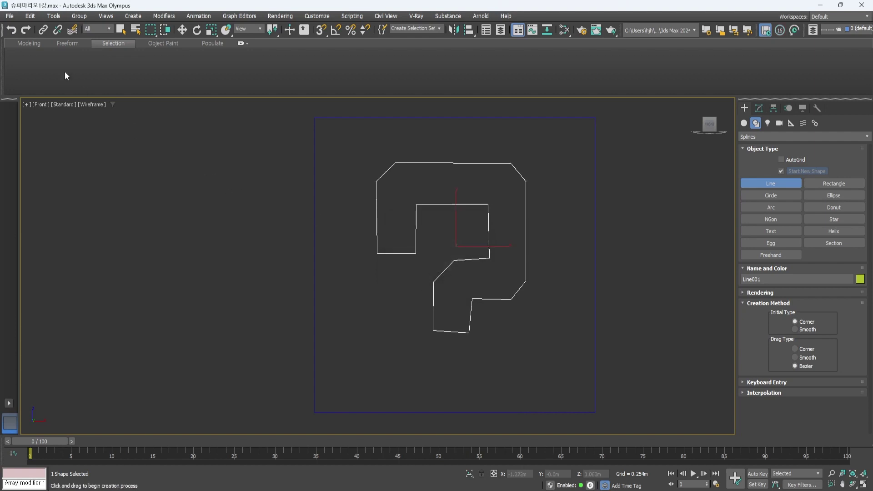
click(182, 30)
key(1)
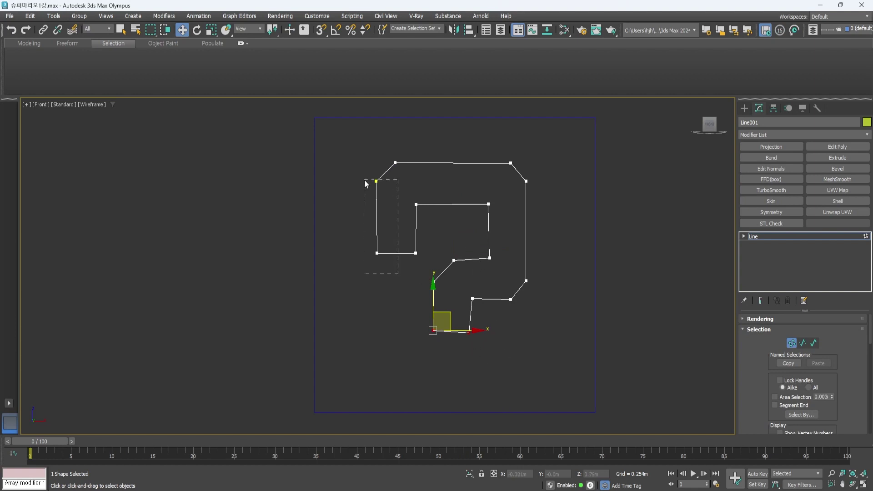
drag(365, 183, 365, 182)
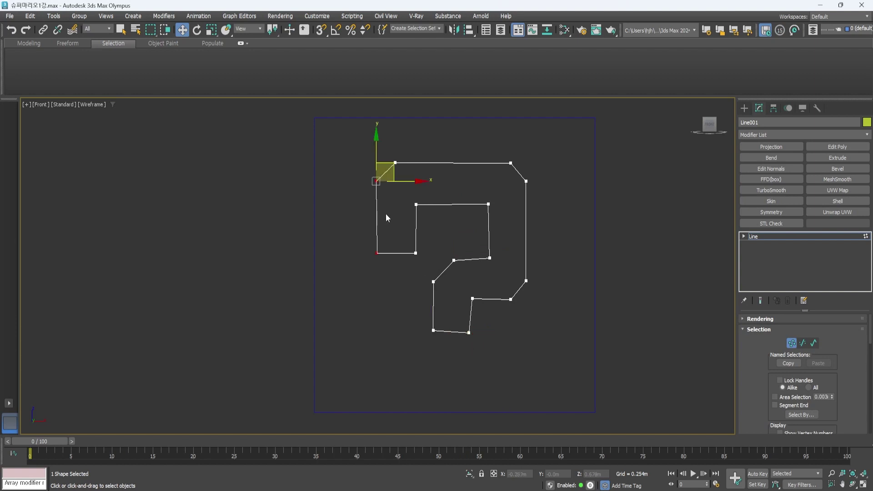
click(211, 31)
click(214, 60)
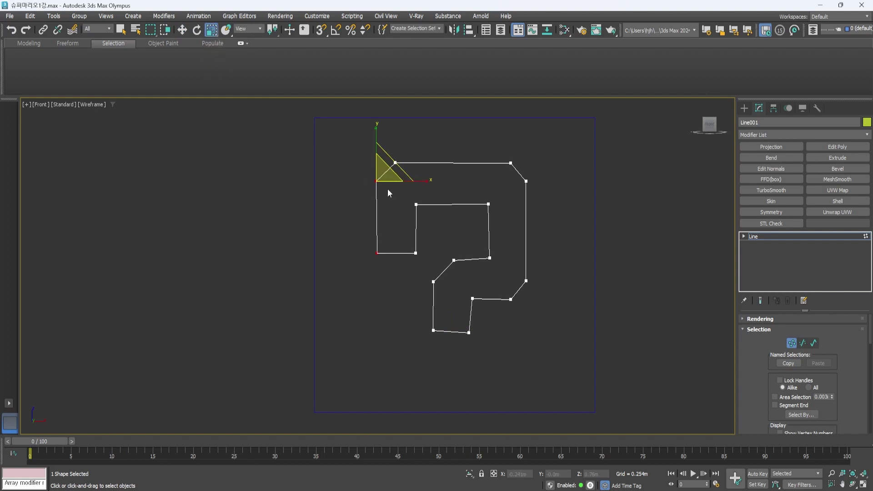
click(212, 32)
right_click(212, 32)
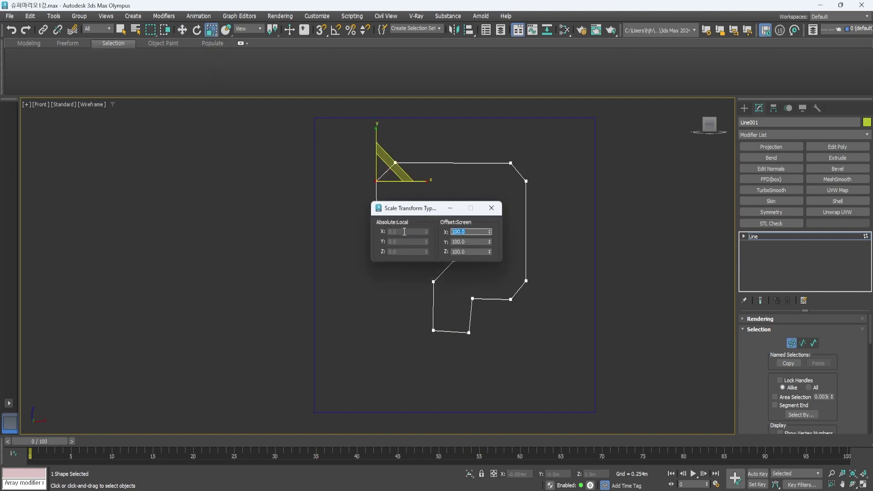
click(494, 210)
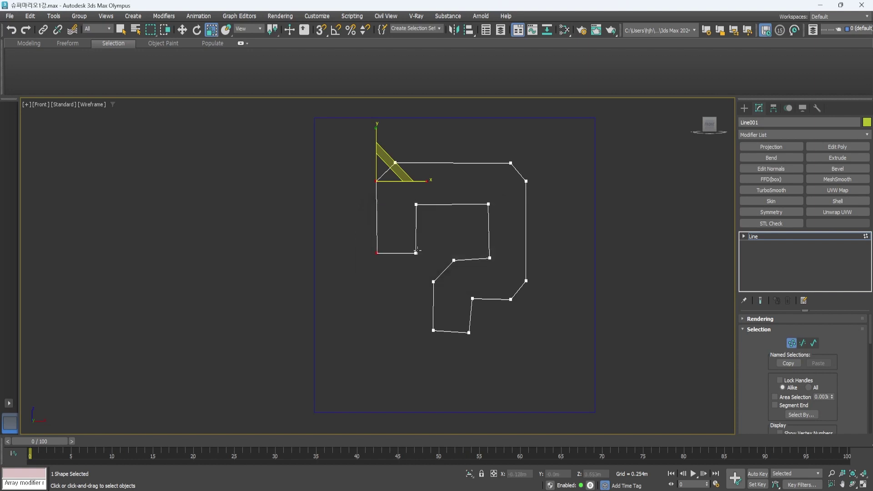
click(398, 234)
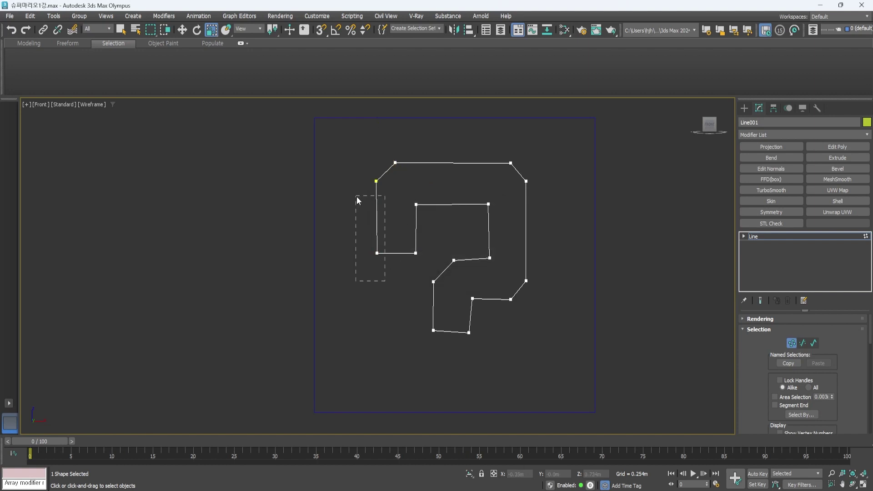
drag(356, 197, 357, 197)
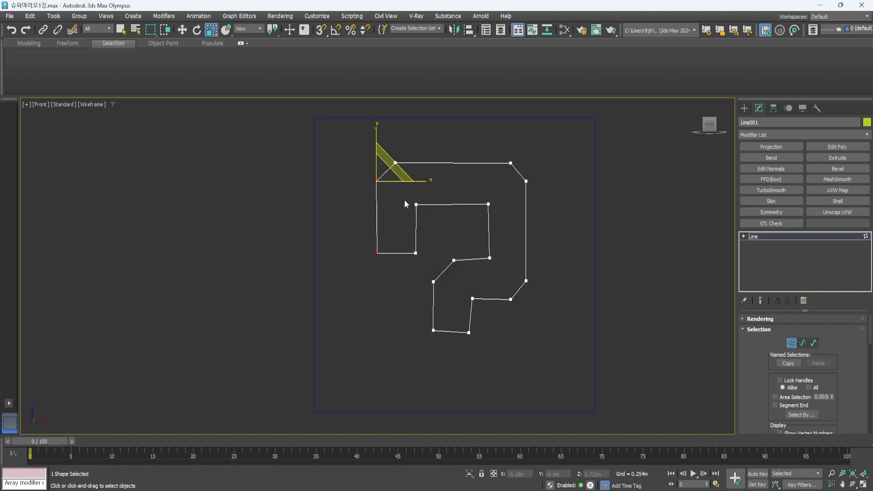
click(182, 32)
click(277, 182)
Step: Extrude the question mark spline 0.089 m and move it in front of the textured box face
click(769, 237)
click(837, 158)
scroll(575, 293, down, 3)
alt+middle_drag(575, 293, 514, 318)
drag(829, 331, 829, 322)
alt+middle_drag(541, 268, 484, 266)
drag(555, 265, 485, 274)
key(F3)
alt+middle_drag(485, 274, 541, 275)
key(f)
scroll(542, 271, down, 2)
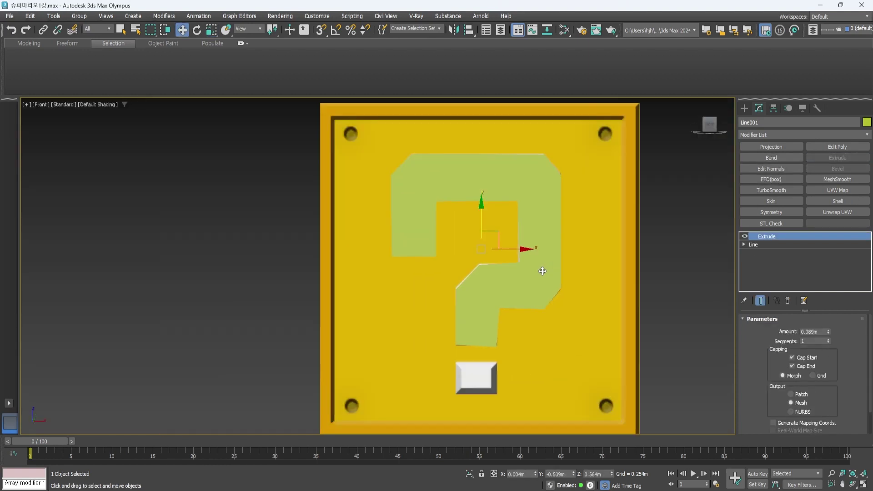
Step: Convert the extruded question mark to an Editable Poly and align its outer left edge's vertices in X with non-uniform scaling
key(F3)
right_click(549, 225)
click(664, 358)
key(1)
drag(407, 281, 378, 165)
drag(212, 30, 211, 60)
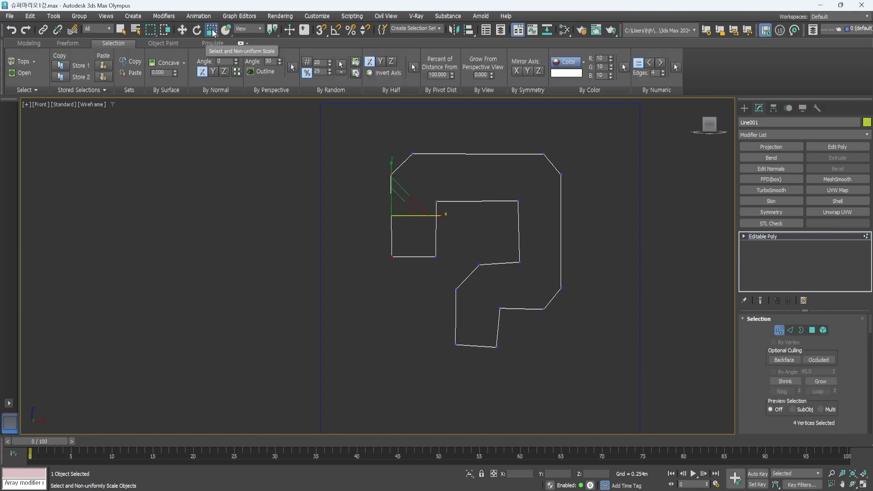
right_click(212, 32)
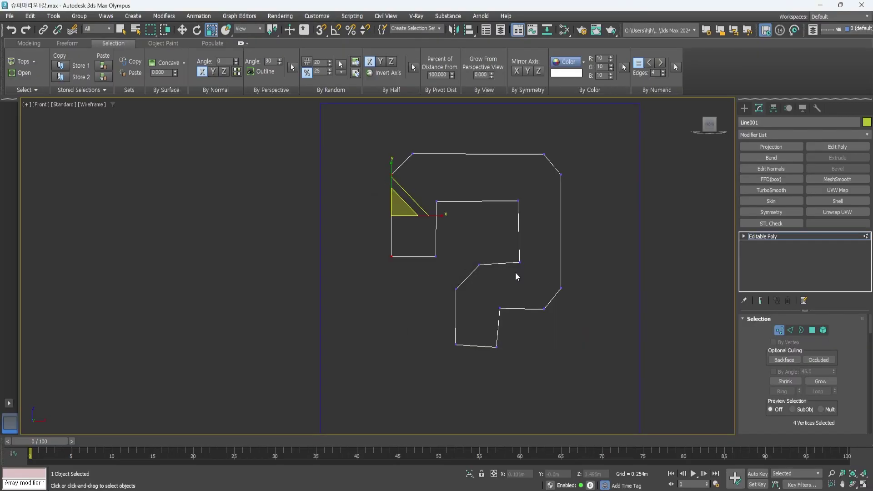
Step: Align the vertices at the left arm's lower end and the inner lower corners by scaling them to 0 in Y
drag(530, 278, 380, 247)
right_click(212, 32)
double_click(466, 241)
text(0)
key(Return)
click(496, 208)
Step: Straighten the left arm's inner vertical edge by scaling its vertices to 0 in X
drag(421, 275, 457, 192)
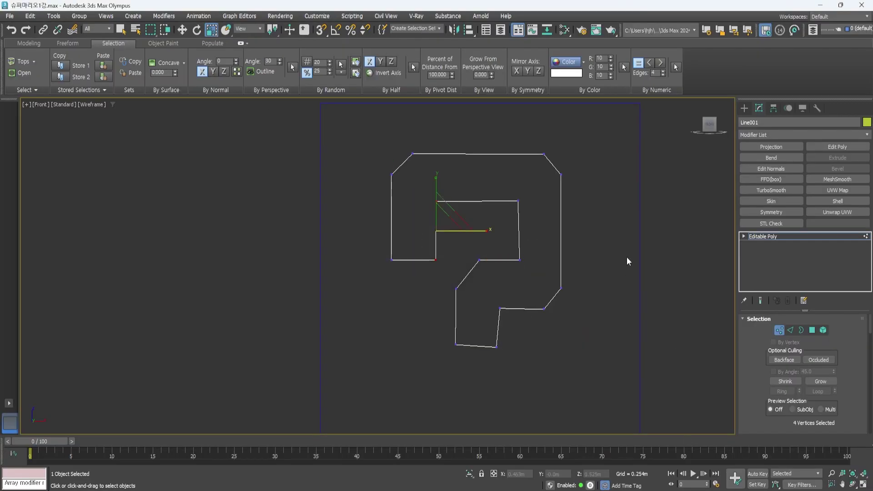
right_click(212, 31)
drag(412, 209, 523, 219)
double_click(577, 244)
text(0)
key(Return)
key(Escape)
Step: Level the question mark's outer top edge by scaling its vertices to 0 in Y
drag(370, 122, 551, 161)
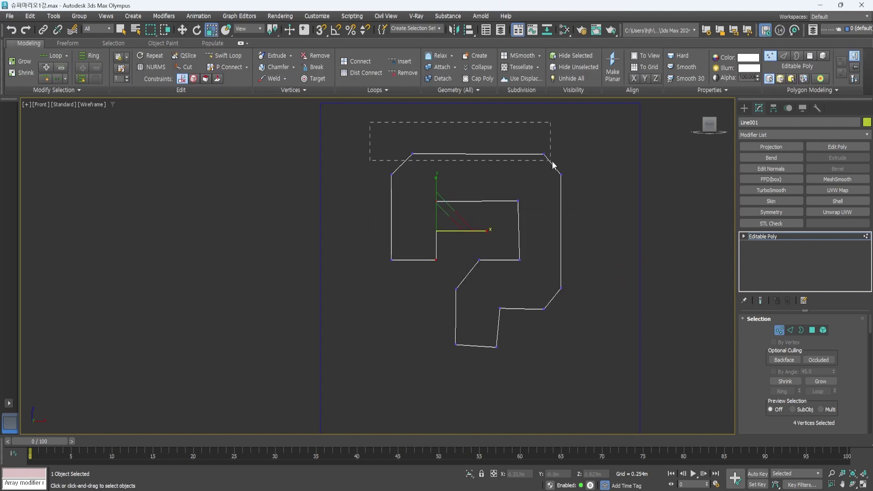
right_click(212, 32)
double_click(577, 253)
text(0)
key(Return)
click(605, 220)
Step: Level the question mark's inner top edge by scaling its vertices in Y
drag(542, 220, 432, 191)
right_click(211, 32)
double_click(576, 253)
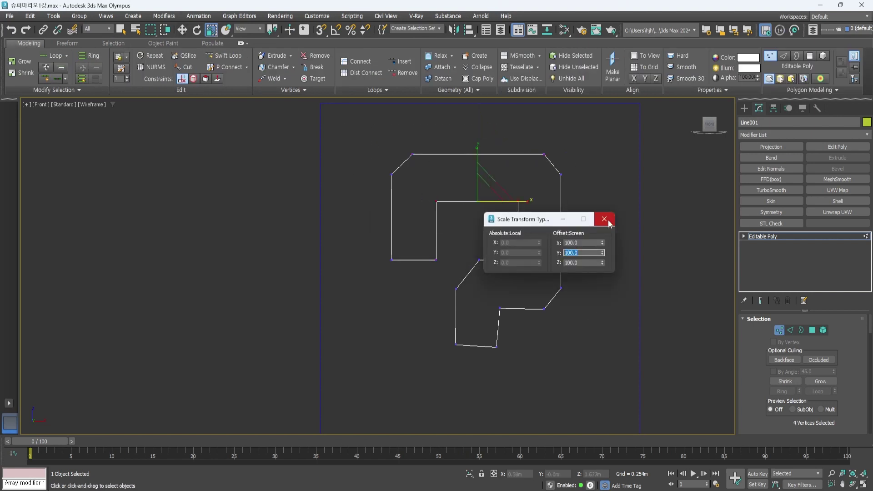
Step: Straighten the question mark's inner right vertical edge by scaling its two vertices to 0 in X
click(609, 222)
drag(537, 278, 498, 186)
right_click(212, 32)
double_click(592, 243)
text(0)
key(Return)
click(605, 220)
Step: Level the hook's lower edge beside the stem by scaling its vertices to 0 in Y
drag(550, 335, 487, 297)
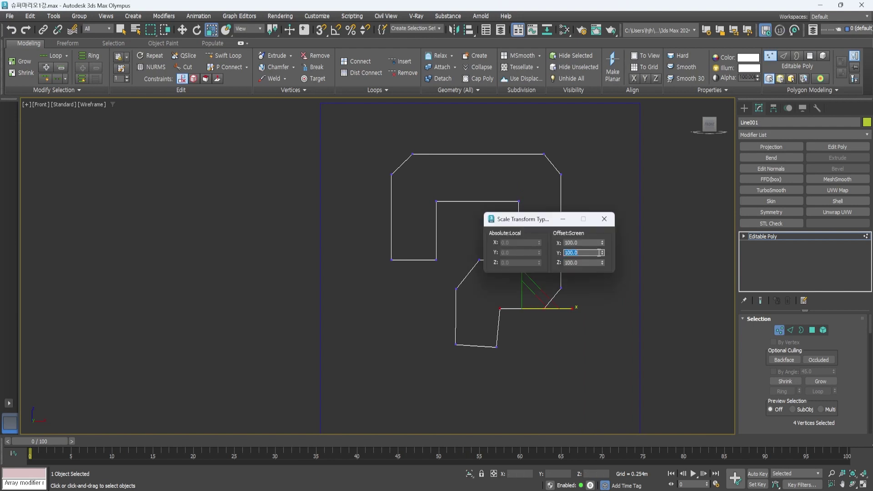
text(0)
key(Return)
click(604, 219)
Step: Level the stem's bottom edge by scaling its two vertices to 0 in Y
drag(539, 379, 434, 330)
right_click(212, 32)
double_click(579, 253)
text(0)
key(Return)
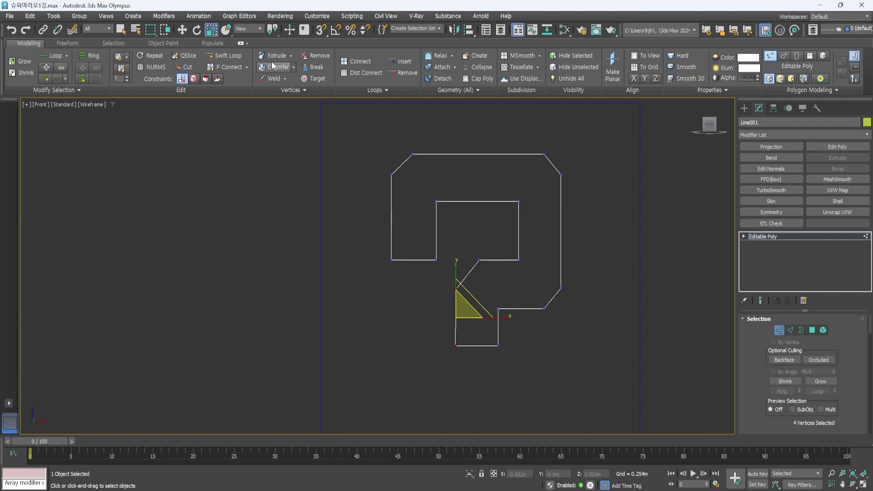
Step: Straighten the stem's left vertical edge by scaling its vertices to 0 in X
right_click(211, 32)
double_click(580, 243)
text(0)
key(Return)
click(605, 220)
Step: Align the lower vertices of the question mark's two outer upper corners with each other by scaling them in Y
click(183, 33)
drag(379, 164, 402, 186)
ctrl+drag(574, 185, 552, 165)
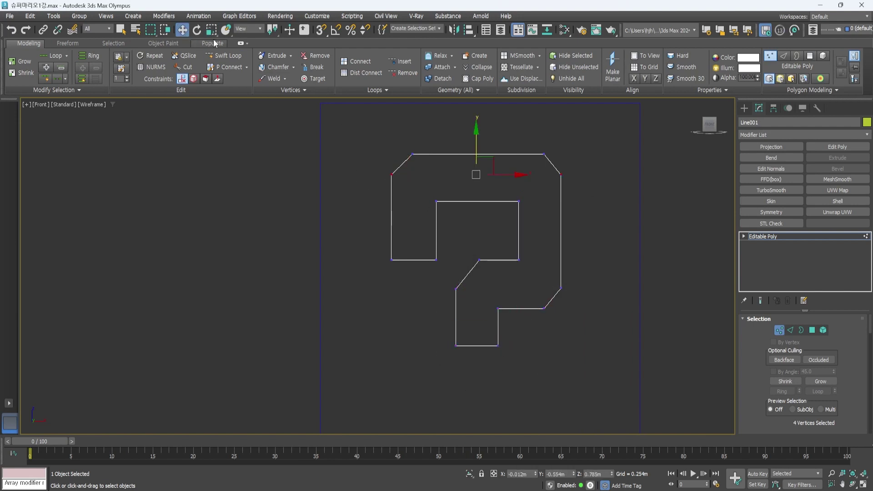
right_click(212, 30)
click(606, 220)
Step: Raise the vertices of the hook's lower right edge and corner slightly and leave vertex editing
drag(570, 321, 487, 299)
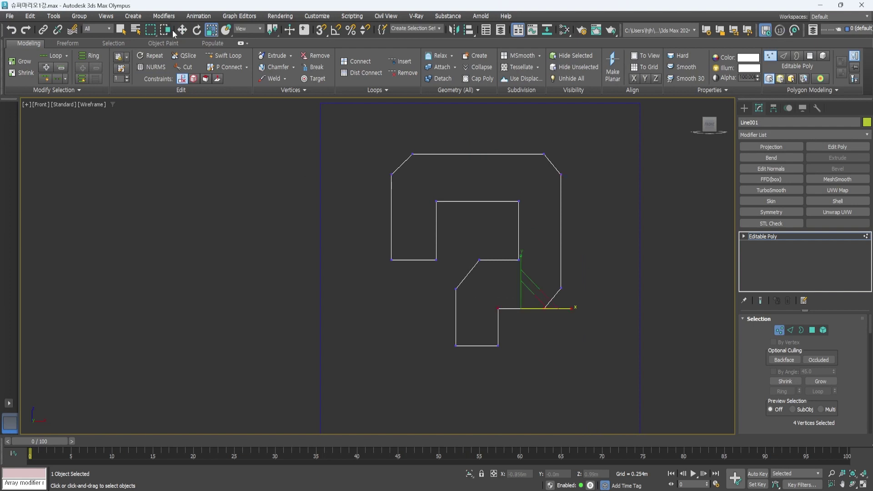
click(182, 31)
drag(539, 313, 551, 279)
key(ctrl+z)
drag(534, 254, 534, 242)
click(614, 259)
click(769, 237)
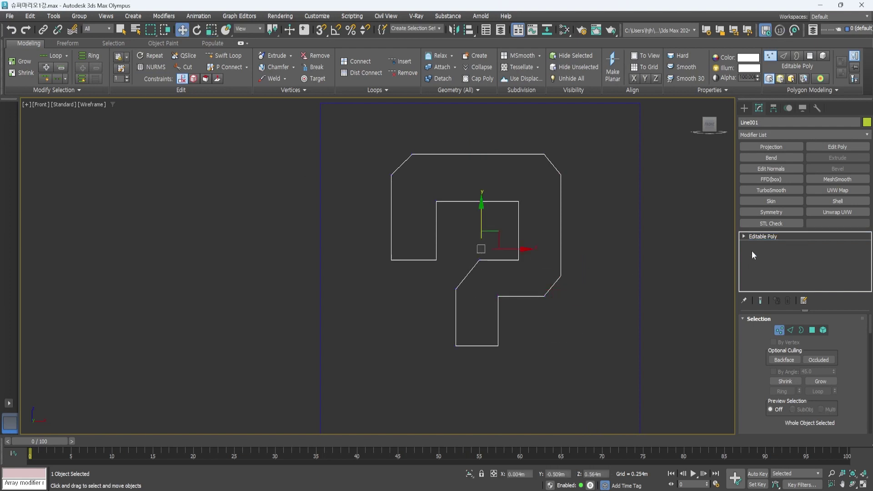
Step: In shaded display, lower the question mark about 0.01 m over the texture and push it about 0.043 m back into the block
scroll(569, 277, down, 4)
key(F3)
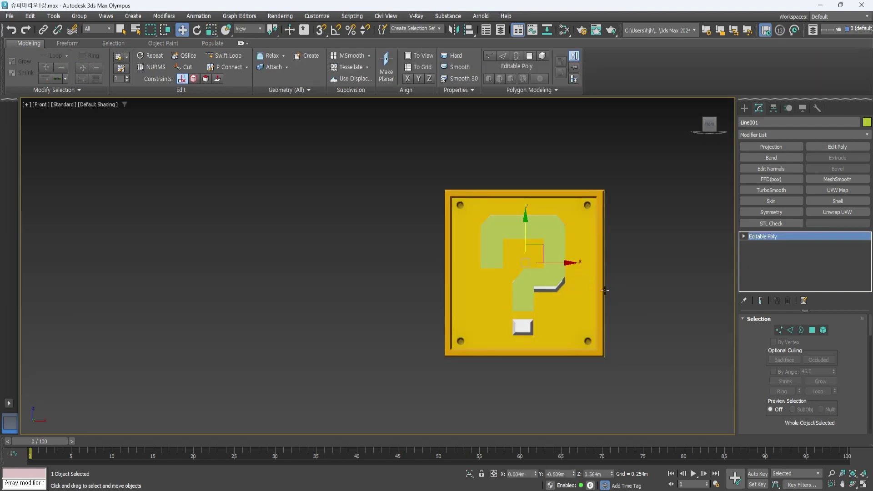
scroll(604, 290, up, 2)
drag(493, 207, 495, 209)
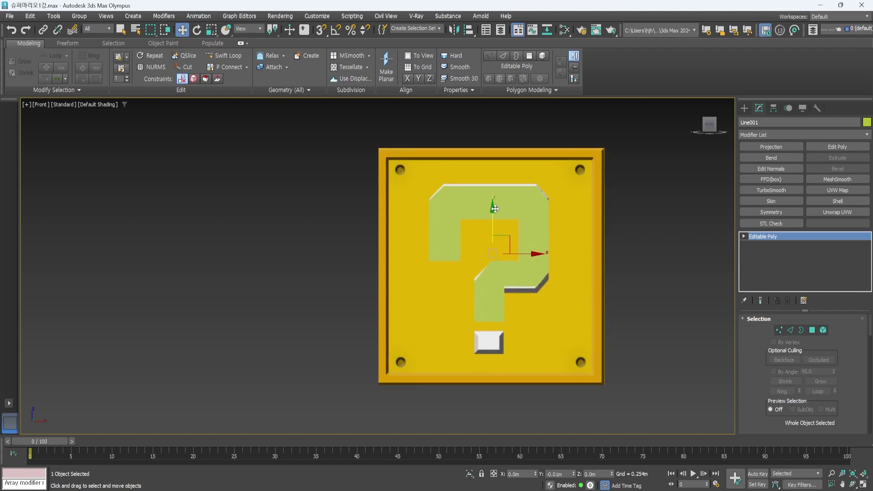
alt+middle_drag(586, 291, 540, 330)
drag(508, 245, 573, 289)
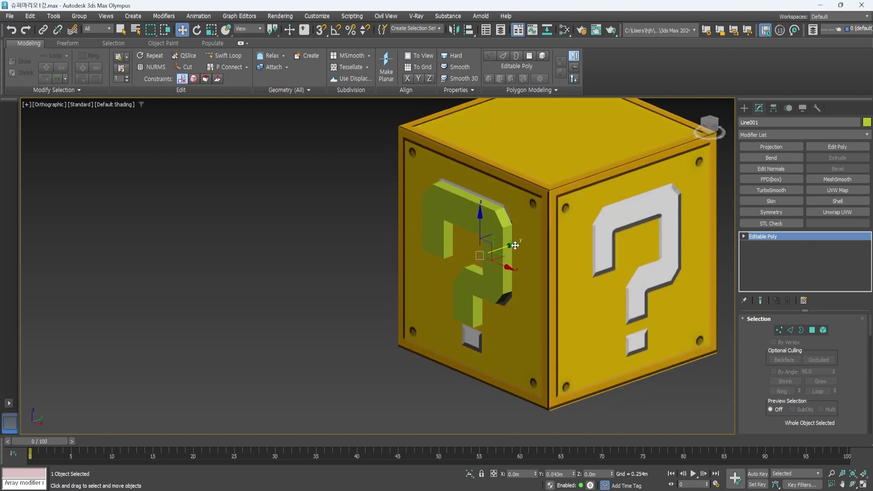
mouse_move(562, 298)
alt+middle_down()
mouse_move(614, 292)
mouse_move(580, 300)
mouse_move(589, 286)
mouse_move(517, 288)
mouse_move(579, 302)
mouse_move(557, 300)
alt+middle_up()
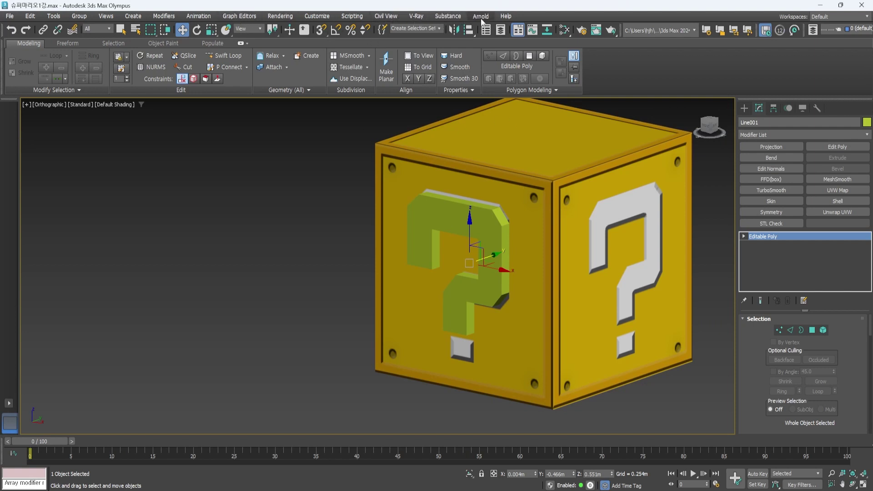
right_click(660, 76)
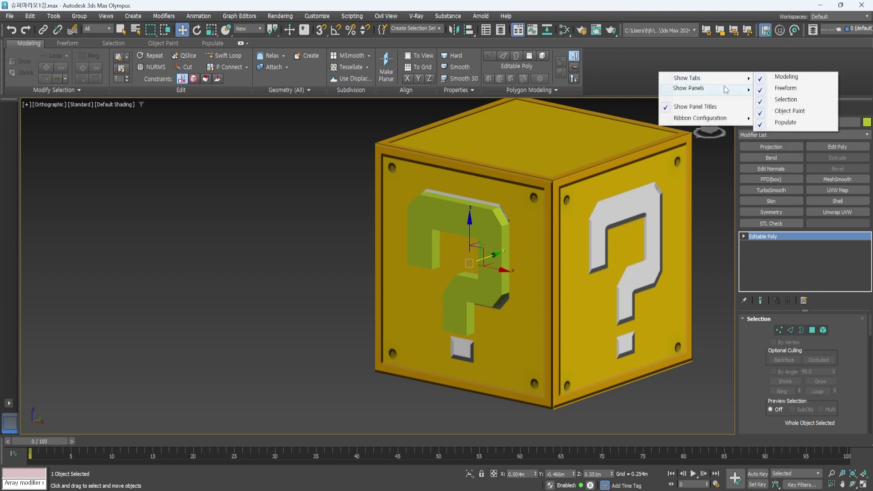
mouse_move(724, 93)
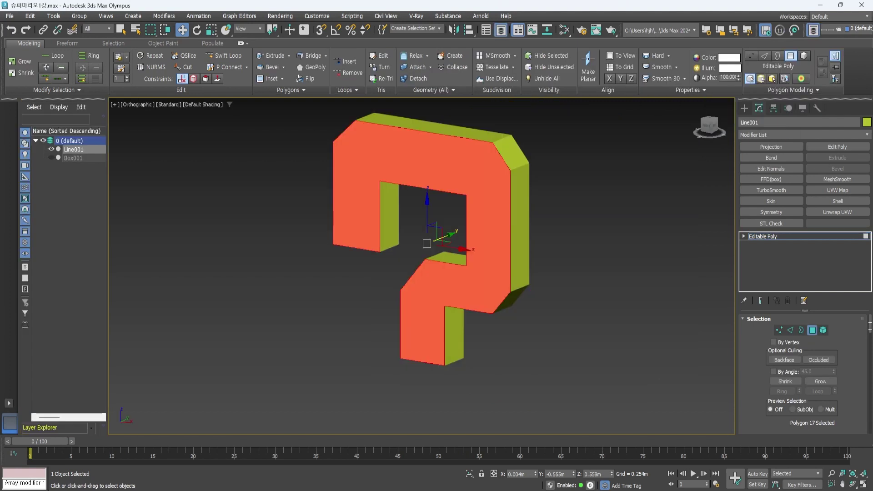
Step: Bevel the question mark's front polygon outward with a narrow sloped rim, show edged faces, and deselect the polygon
scroll(781, 352, down, 5)
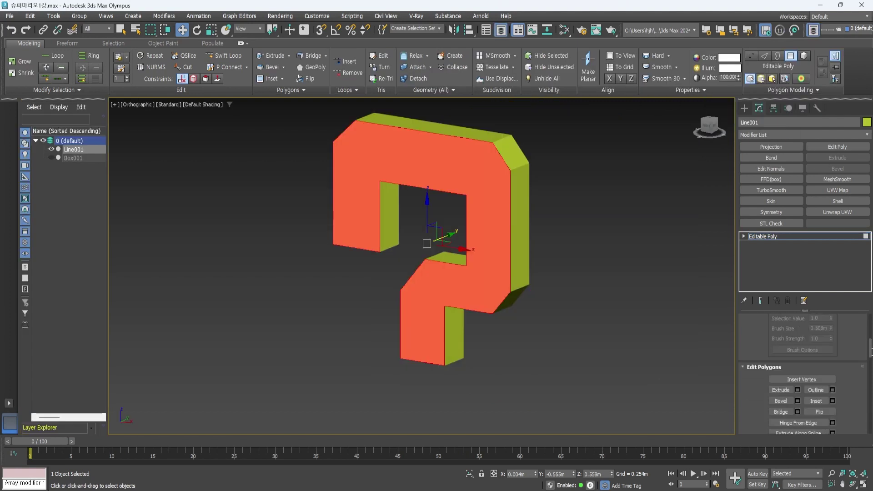
click(781, 351)
middle_drag(582, 279, 585, 323)
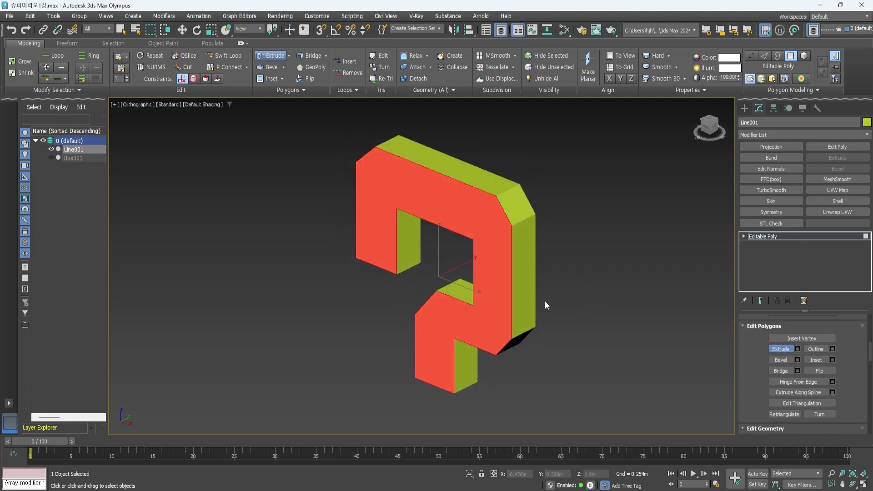
click(781, 360)
drag(495, 247, 497, 241)
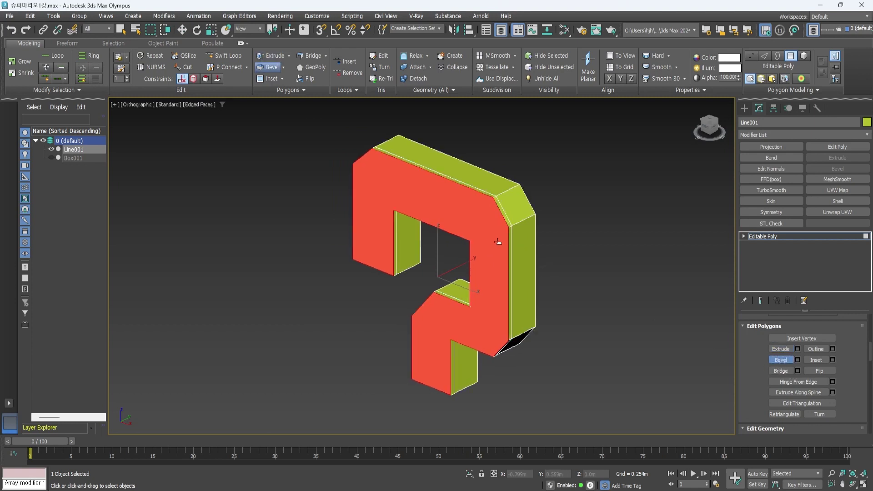
key(F4)
click(500, 244)
alt+middle_drag(565, 359, 632, 351)
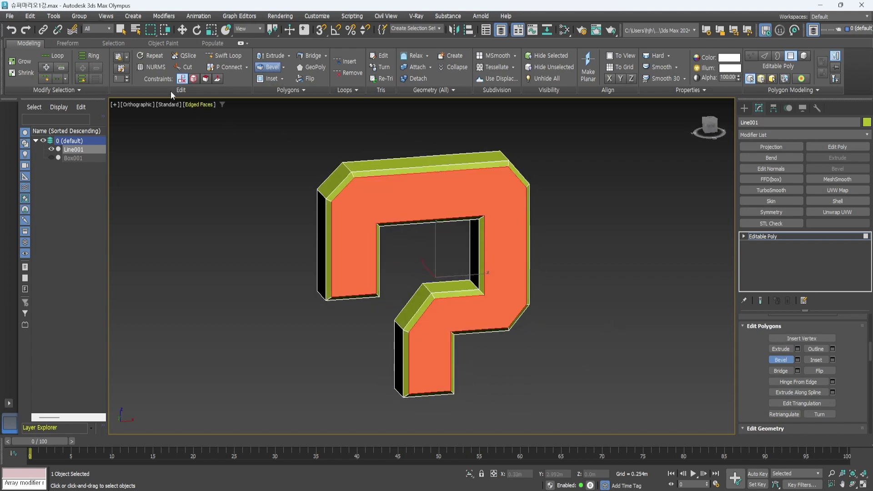
click(183, 30)
click(583, 347)
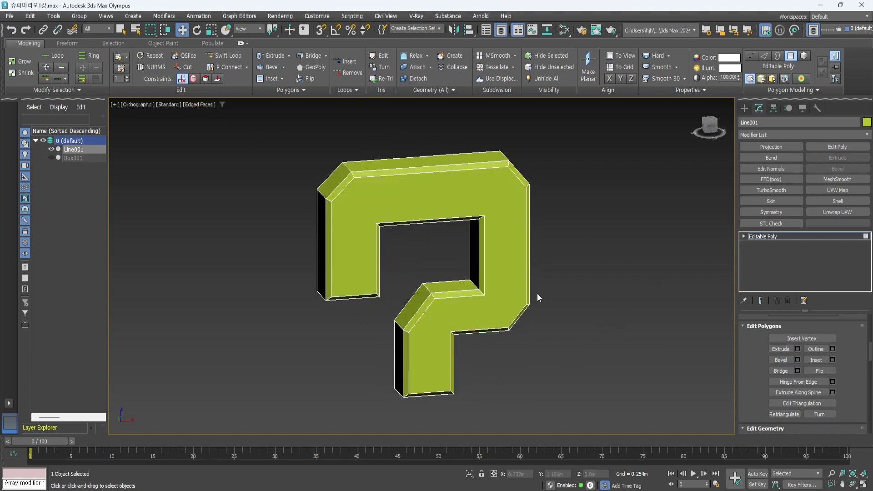
Step: Unhide the textured block Box001, return to the front view and save the scene
click(493, 261)
click(597, 276)
click(58, 158)
key(f)
scroll(522, 262, down, 5)
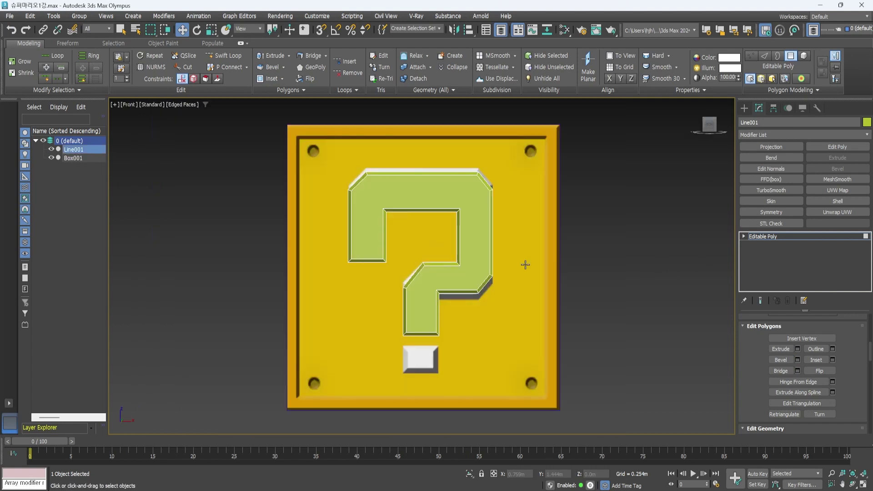
key(ctrl+s)
Step: Draw a box over the question mark's painted dot in the front view, about 0.083 m long, 0.128 m wide and 0.039 m high
scroll(511, 305, up, 6)
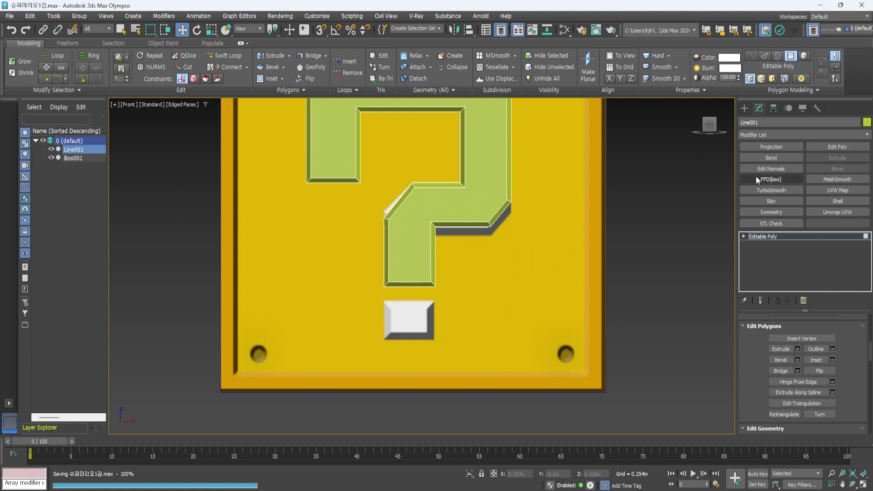
click(744, 108)
click(744, 123)
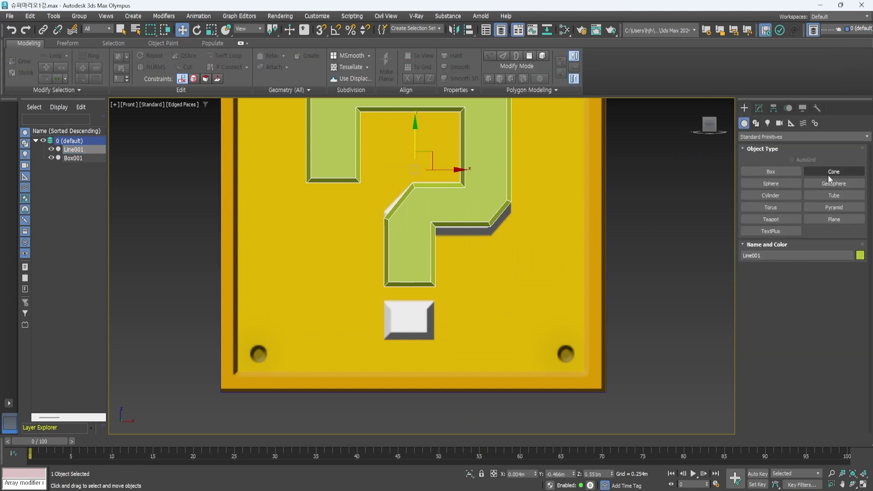
click(770, 172)
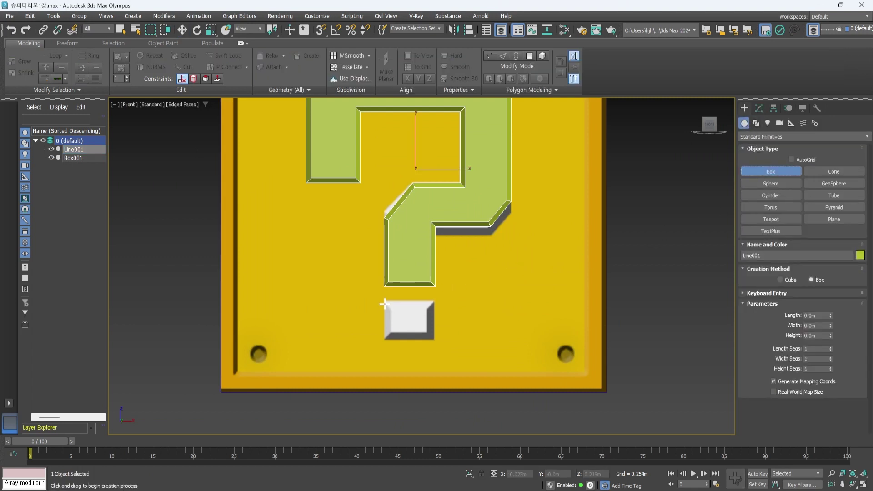
drag(384, 303, 434, 335)
key(F3)
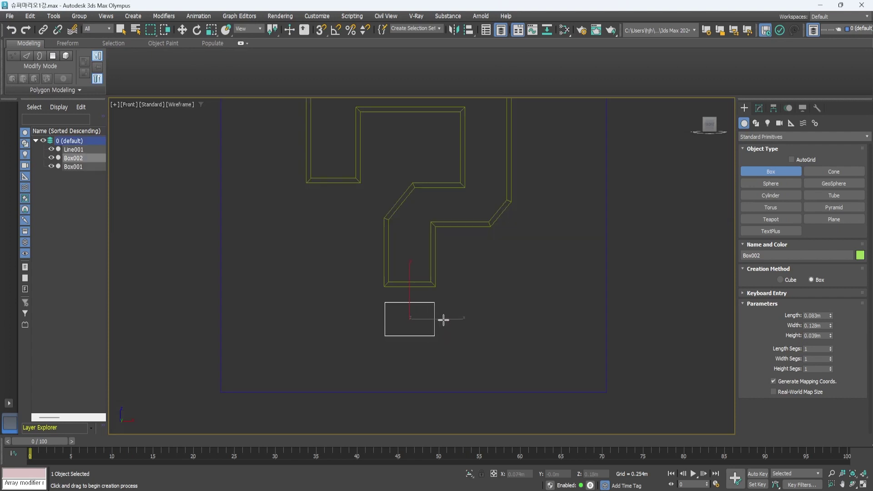
key(F3)
scroll(443, 320, down, 4)
alt+middle_drag(444, 319, 556, 315)
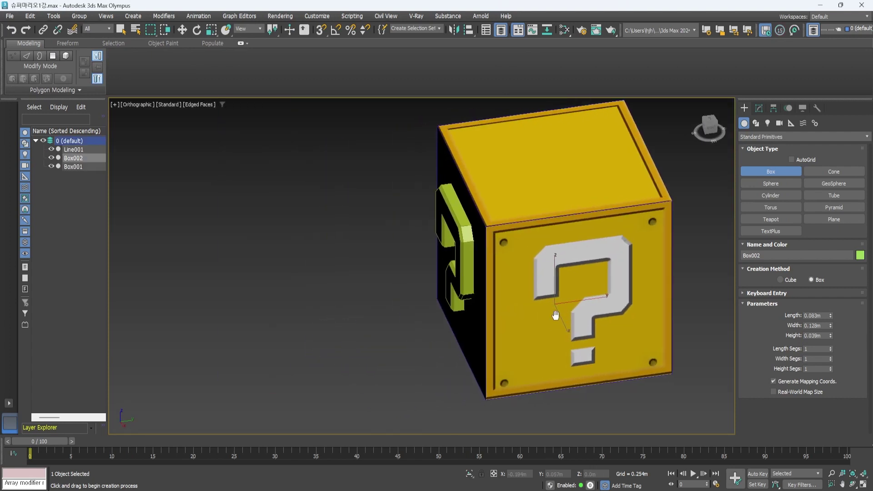
Step: Move the dot box along Y onto the block's front face, in line with the question mark above it
click(182, 29)
key(F3)
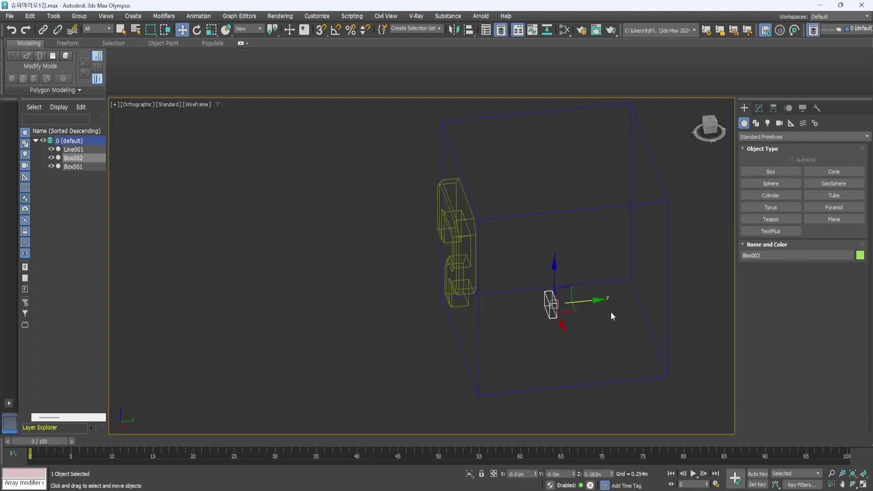
drag(602, 300, 515, 313)
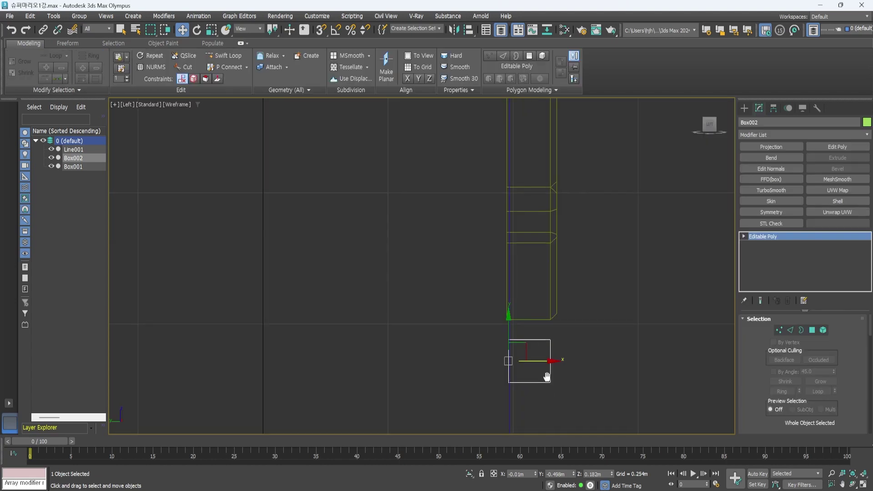
middle_drag(545, 376, 555, 314)
Step: Delete the dot box's back polygon on the side facing into the block and return to shaded display
mouse_move(578, 359)
alt+middle_down()
mouse_move(602, 362)
mouse_move(588, 367)
alt+middle_up()
key(4)
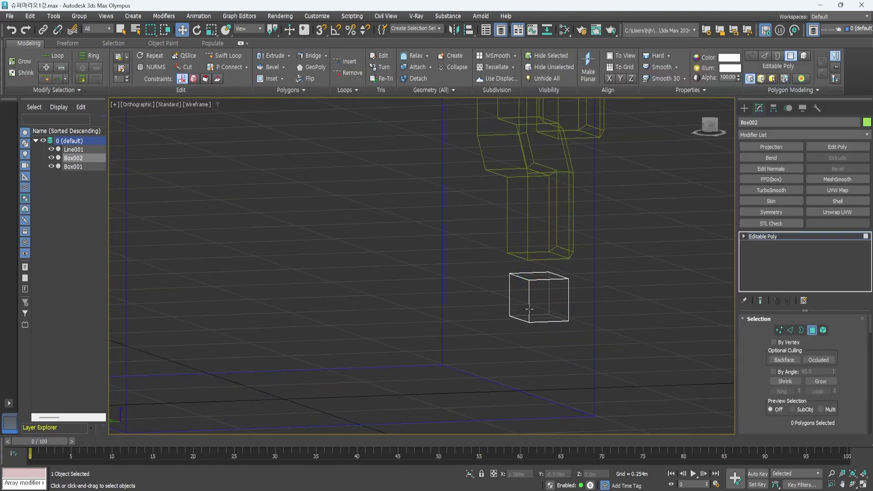
click(523, 300)
key(Delete)
key(F3)
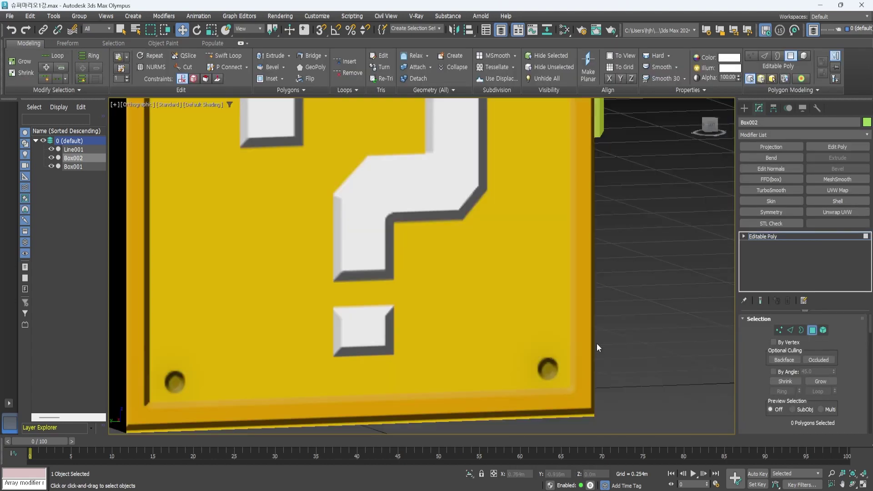
mouse_move(617, 333)
alt+middle_down()
mouse_move(571, 332)
mouse_move(583, 320)
alt+middle_up()
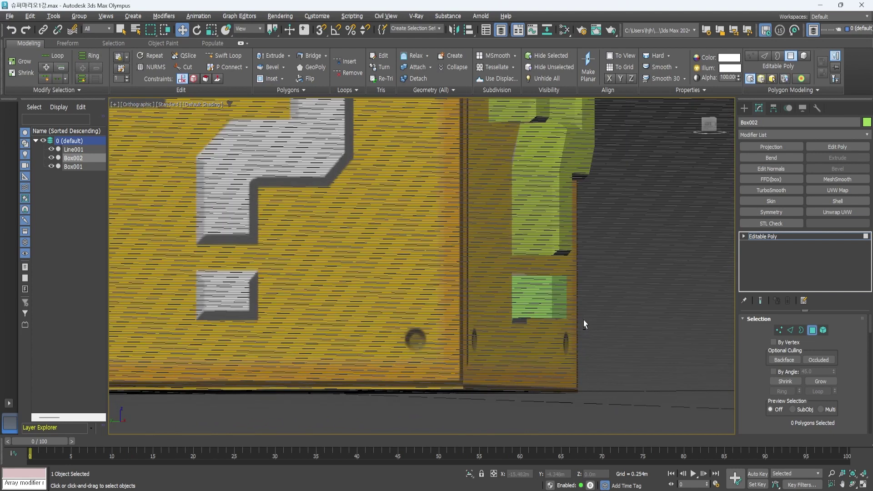
Step: Bevel the dot box's front polygon outward with a narrow sloped rim matching the question mark's depth
click(559, 290)
alt+middle_drag(559, 290, 632, 330)
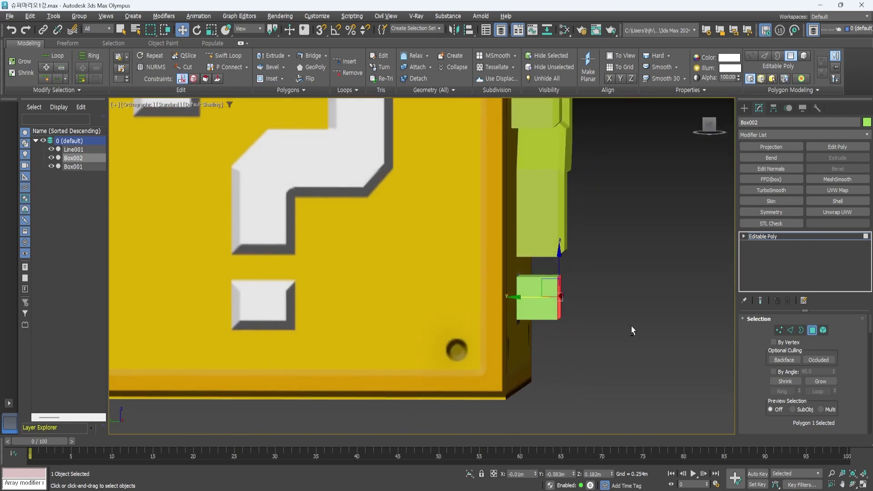
drag(850, 373, 853, 189)
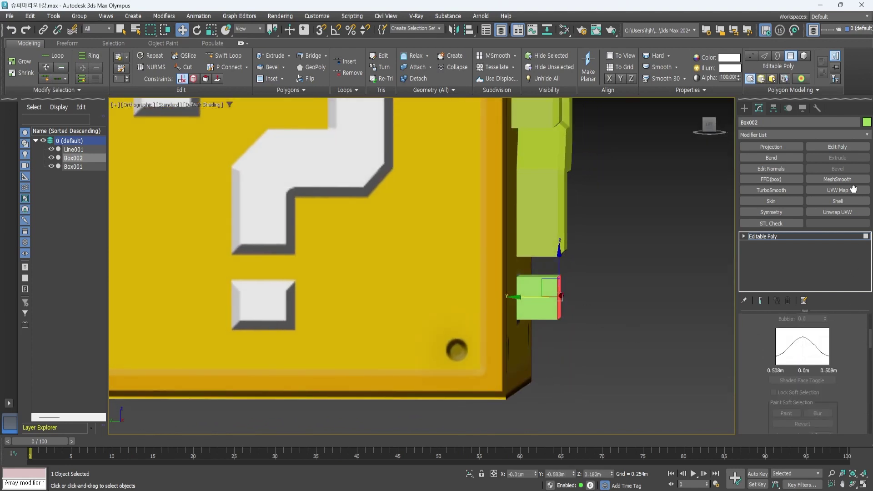
scroll(852, 386, down, 5)
click(781, 375)
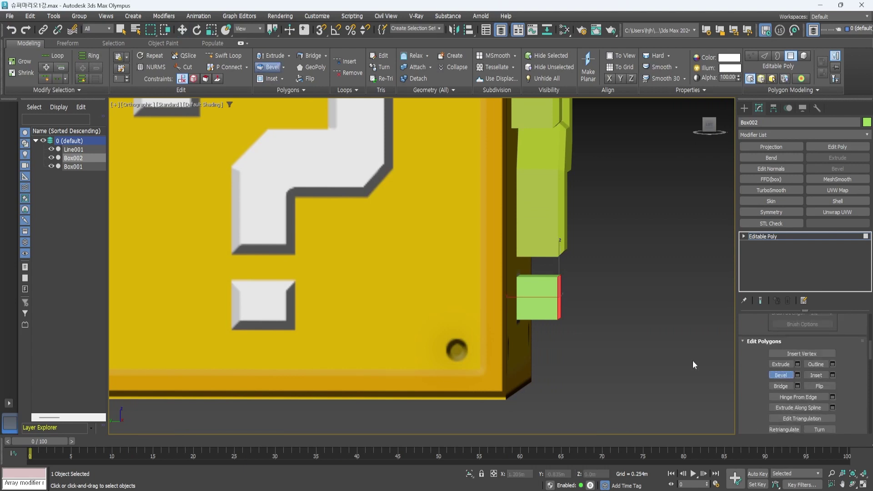
alt+middle_drag(693, 361, 616, 312)
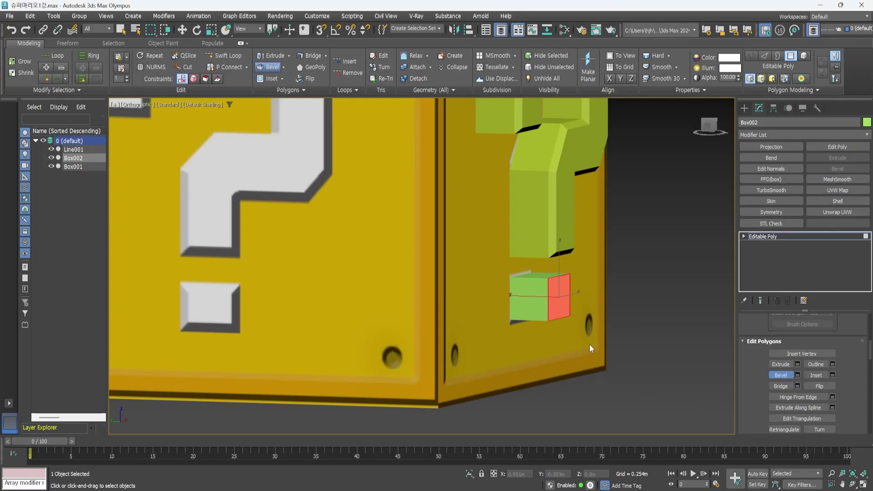
alt+middle_drag(582, 317, 582, 296)
scroll(580, 300, up, 4)
drag(539, 290, 548, 277)
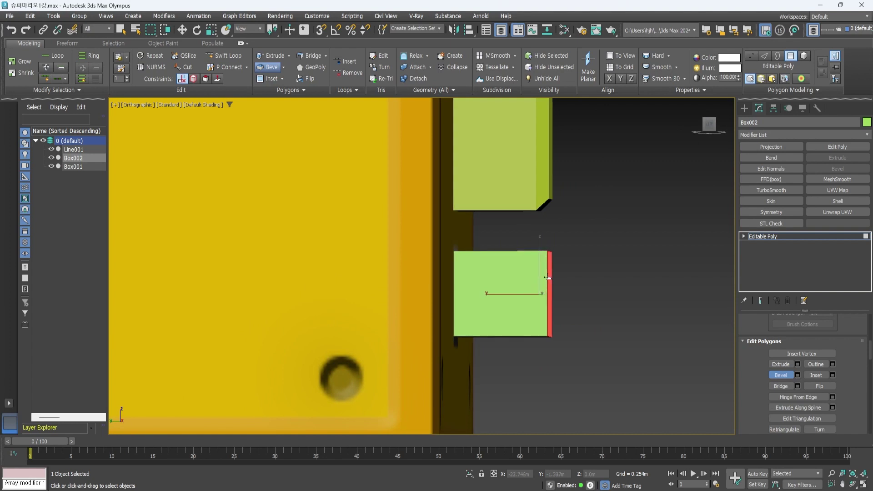
click(550, 287)
alt+middle_drag(654, 314, 595, 346)
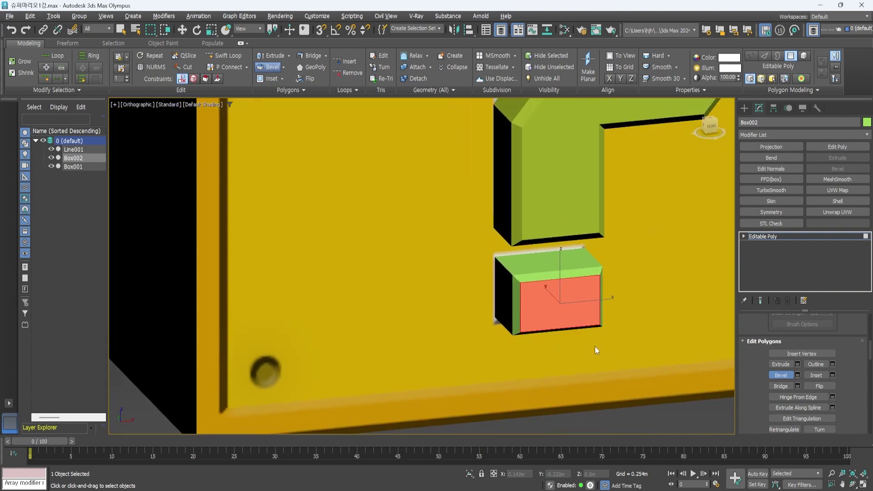
click(182, 30)
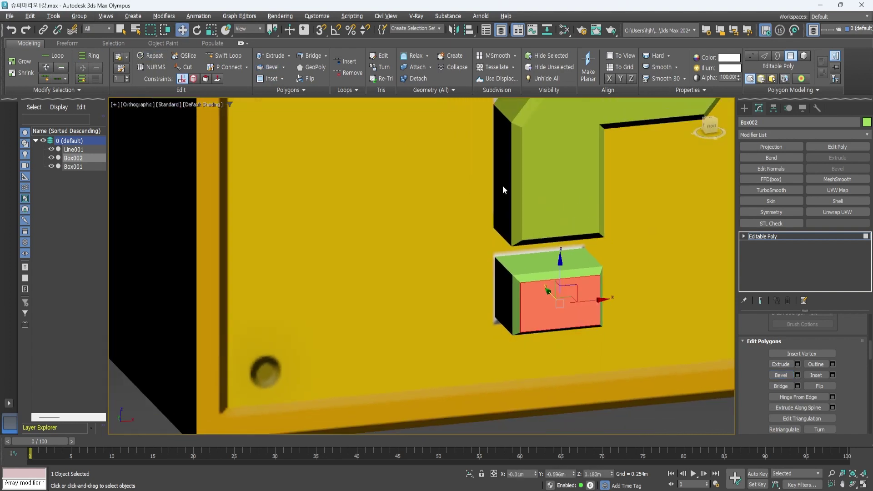
scroll(556, 217, down, 6)
alt+middle_drag(558, 232, 517, 219)
middle_drag(517, 219, 680, 303)
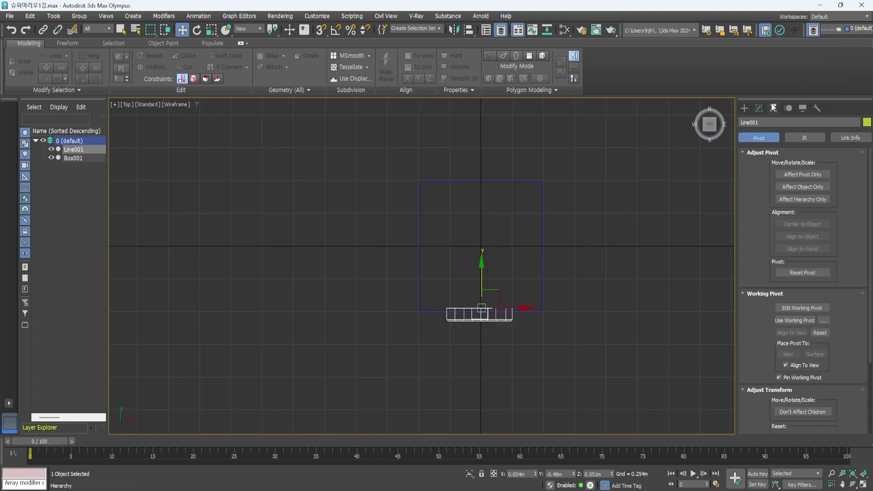
Step: Move only the question mark's pivot along Y in the top view to the centre of the block
click(802, 174)
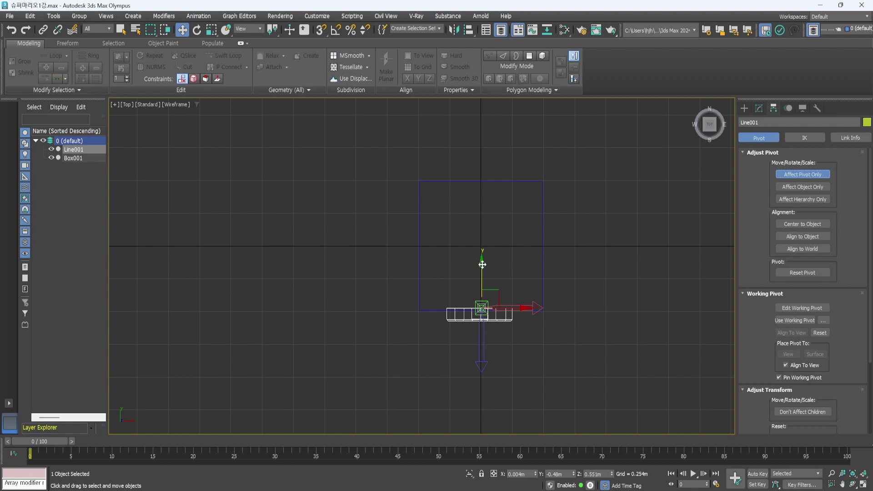
drag(482, 264, 493, 206)
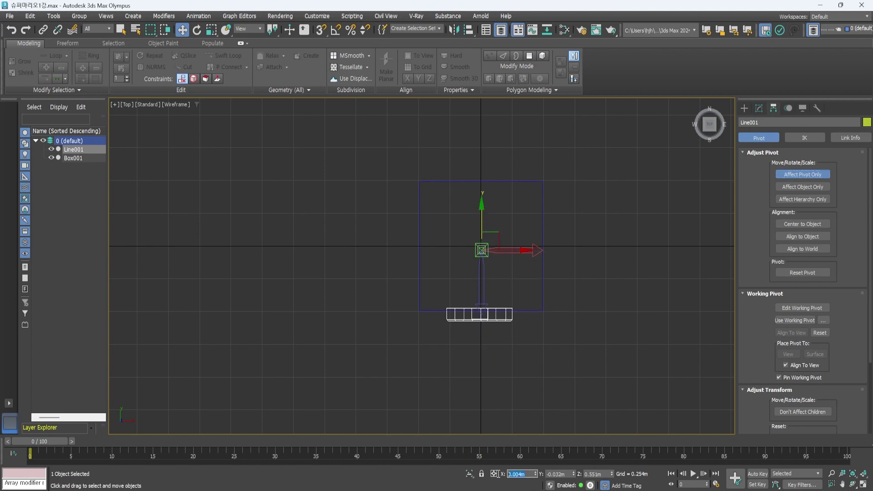
key(Return)
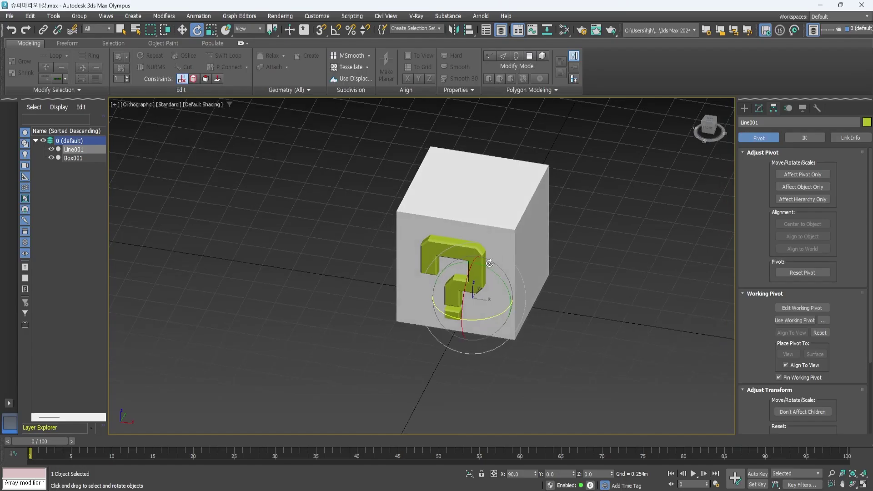
Step: Rotate a single copy of the question mark onto the block's right side, setting its Z rotation to 90 degrees
shift+drag(508, 349, 593, 354)
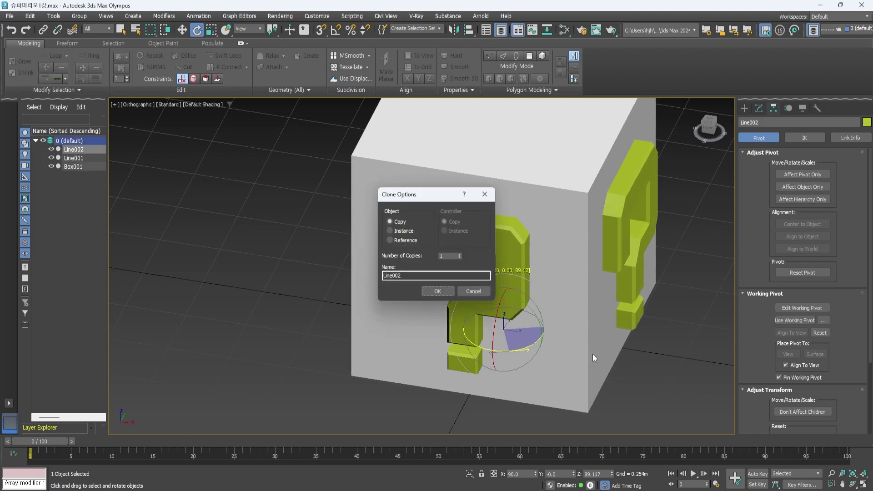
click(432, 292)
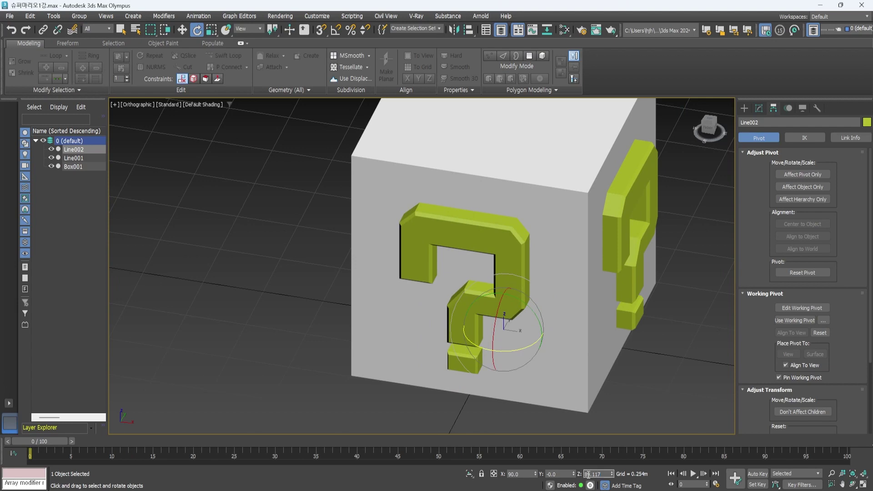
text(0)
key(Return)
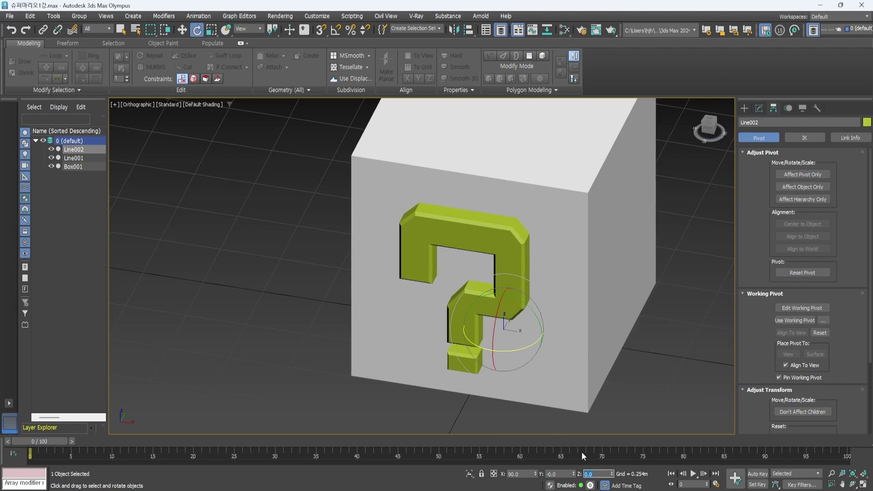
text(90)
key(Return)
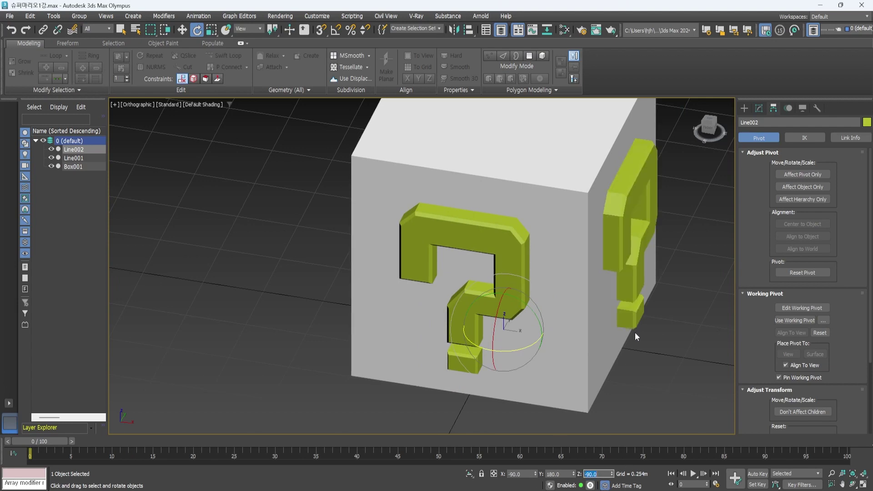
Step: Rotate a copy of the right-side question mark onto the block's back side, setting its Z rotation to 0
scroll(635, 332, down, 3)
alt+middle_drag(635, 331, 585, 328)
scroll(586, 327, up, 2)
scroll(585, 328, up, 2)
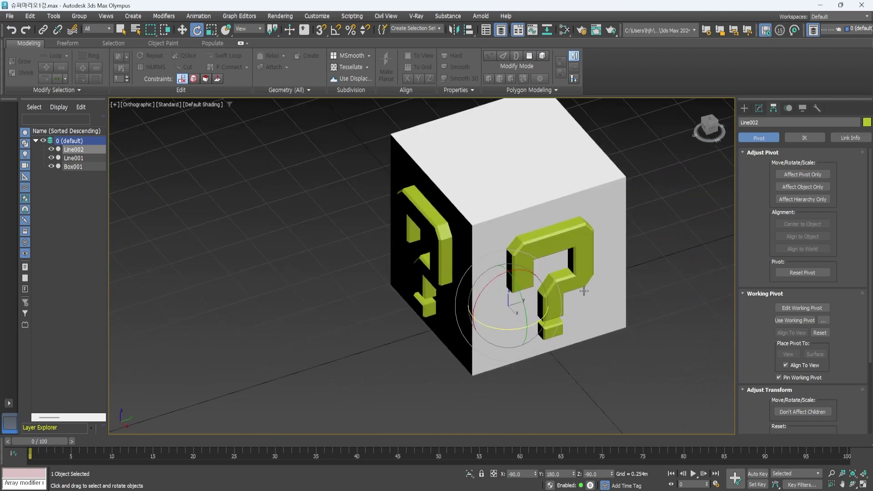
shift+drag(502, 327, 534, 337)
click(438, 291)
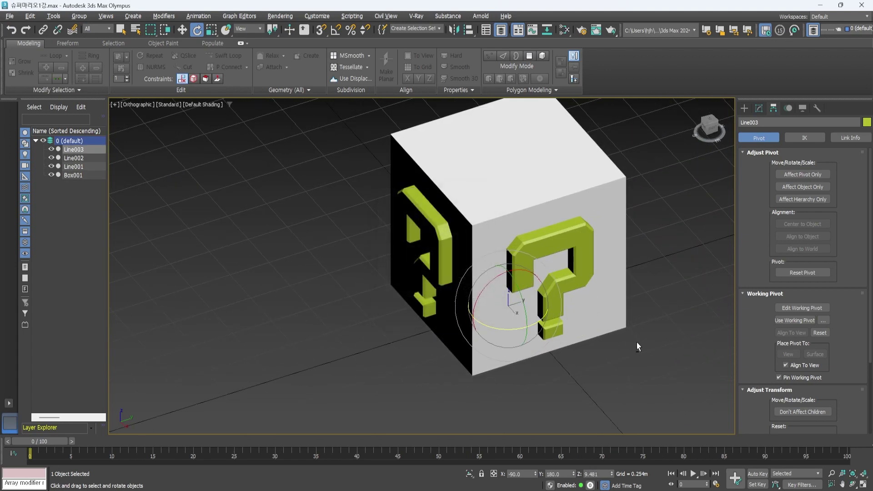
mouse_move(637, 342)
alt+middle_down()
mouse_move(572, 344)
mouse_move(596, 397)
alt+middle_up()
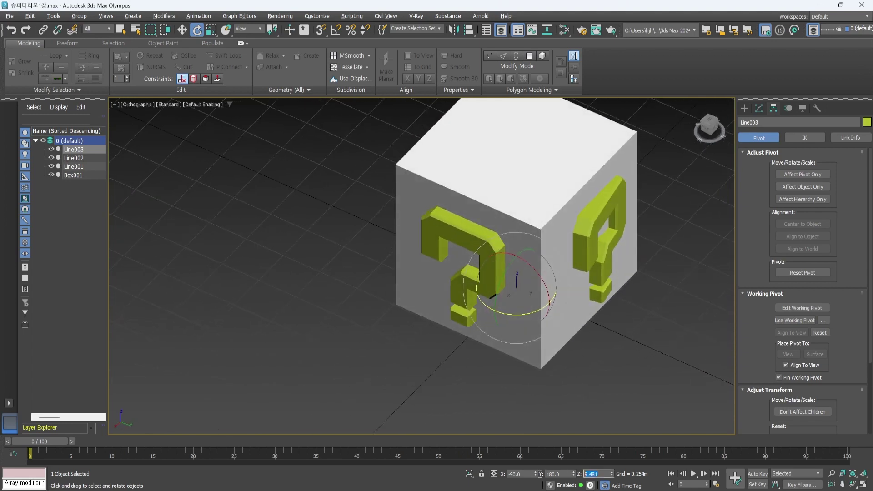
text(0)
key(Return)
Step: Rotate a copy of the back question mark onto the block's remaining left side, setting its Z rotation to 90 degrees
shift+drag(523, 320, 539, 315)
click(437, 291)
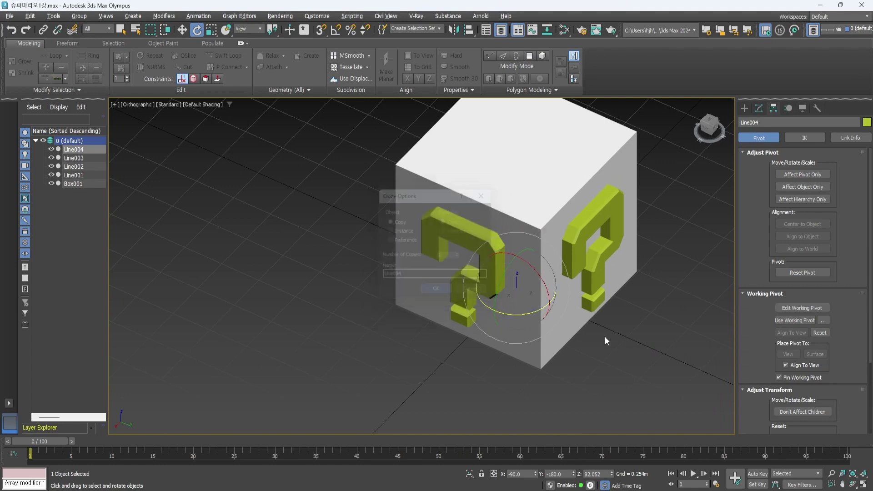
mouse_move(605, 337)
alt+middle_down()
mouse_move(554, 376)
mouse_move(482, 362)
mouse_move(534, 393)
alt+middle_up()
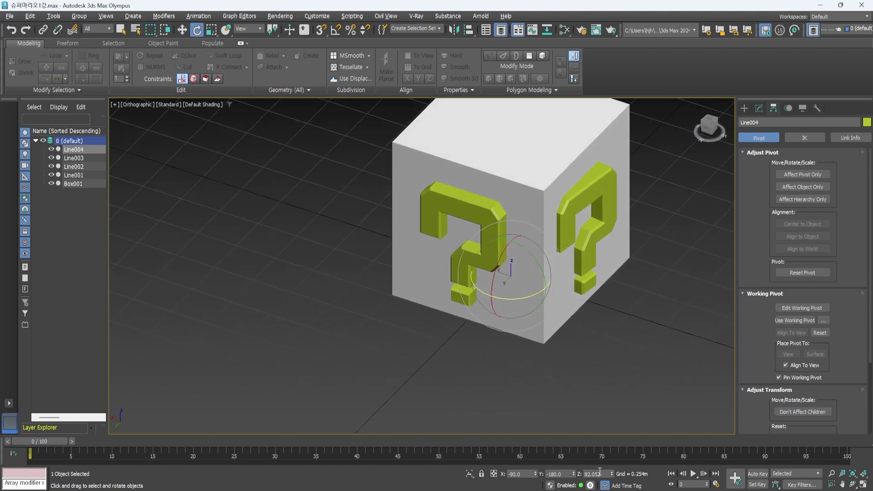
key(Return)
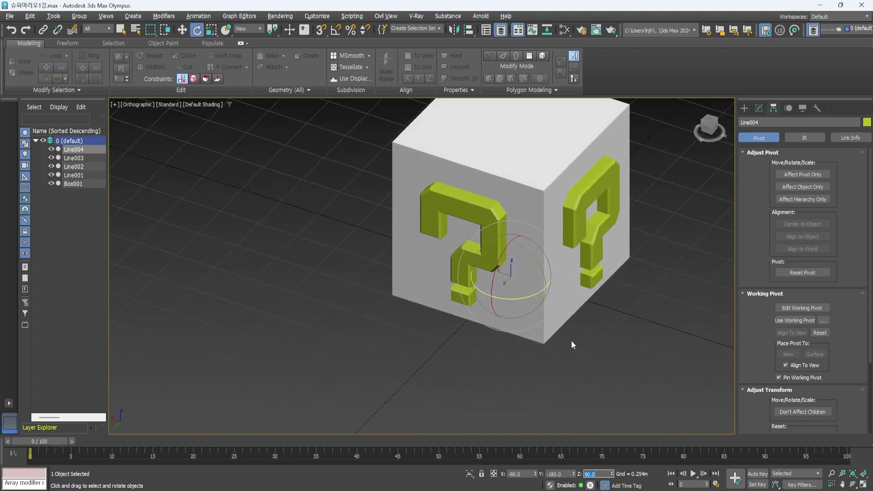
alt+middle_drag(571, 340, 563, 331)
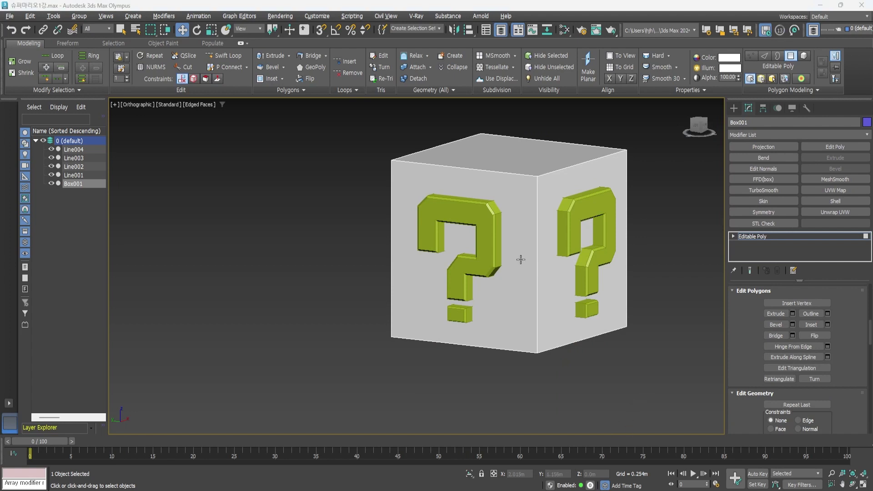
Step: Inset the block's side polygons and its top polygon by 0.05 m each to form a border frame
click(520, 259)
alt+middle_drag(562, 362, 574, 359)
click(809, 325)
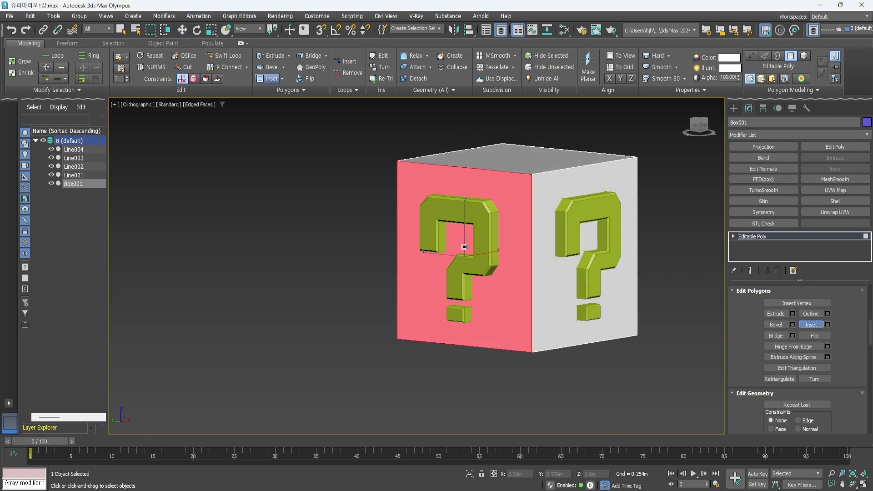
drag(509, 207, 511, 211)
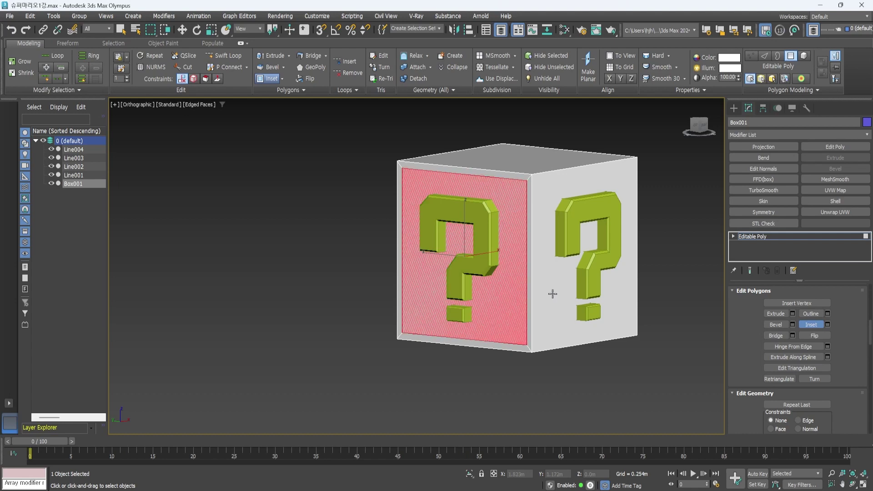
mouse_move(638, 359)
alt+middle_down()
mouse_move(656, 359)
mouse_move(631, 359)
alt+middle_up()
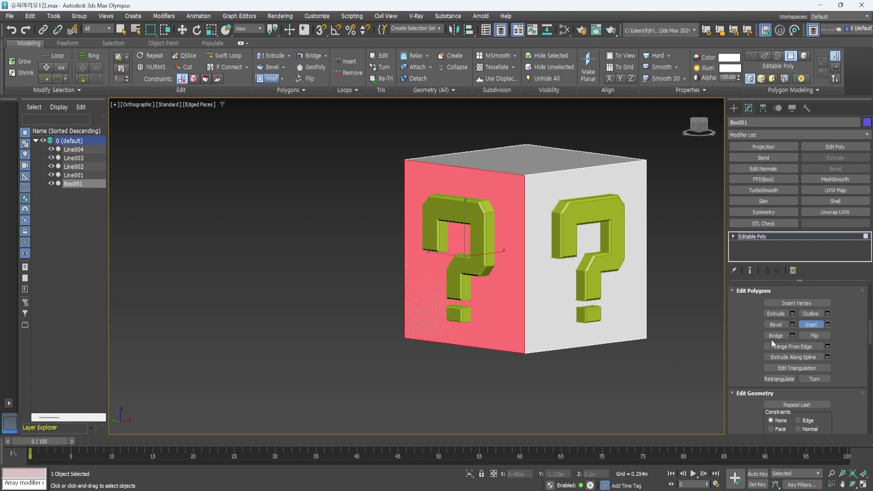
click(827, 324)
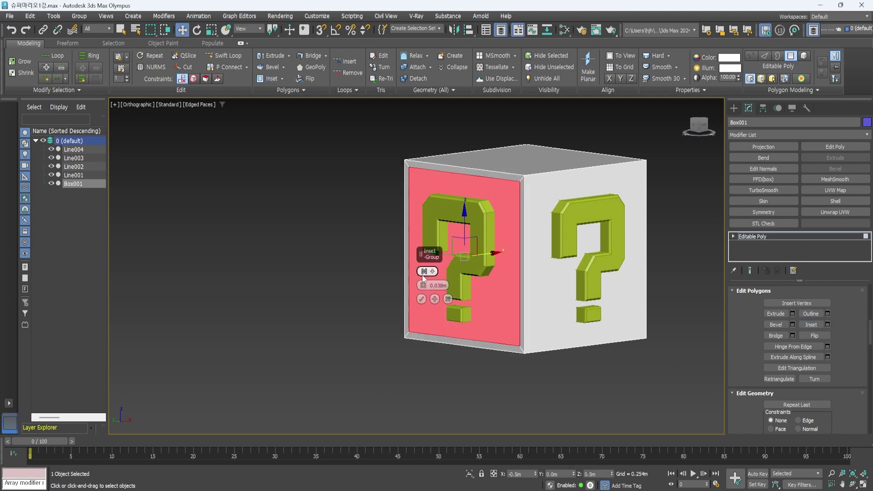
drag(423, 287, 428, 288)
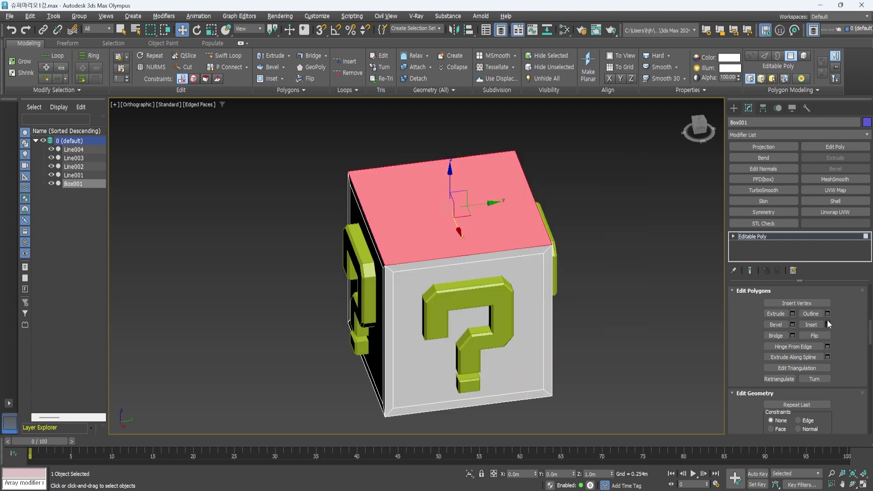
click(827, 324)
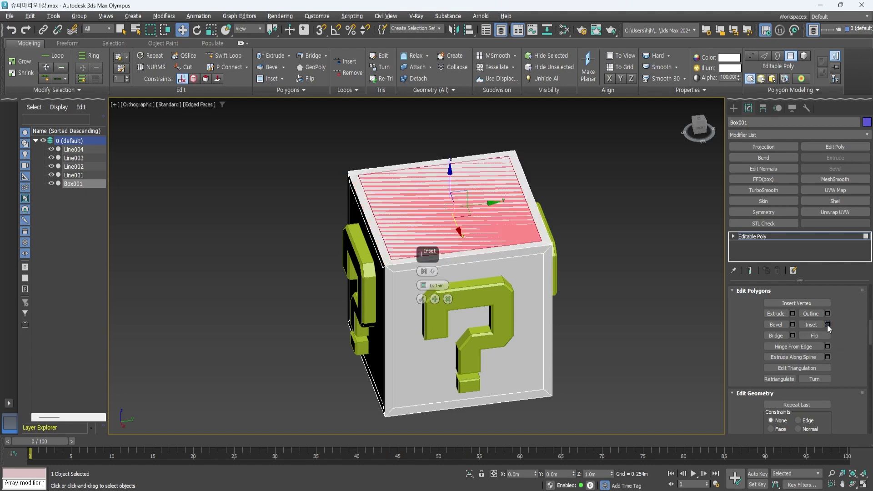
click(421, 299)
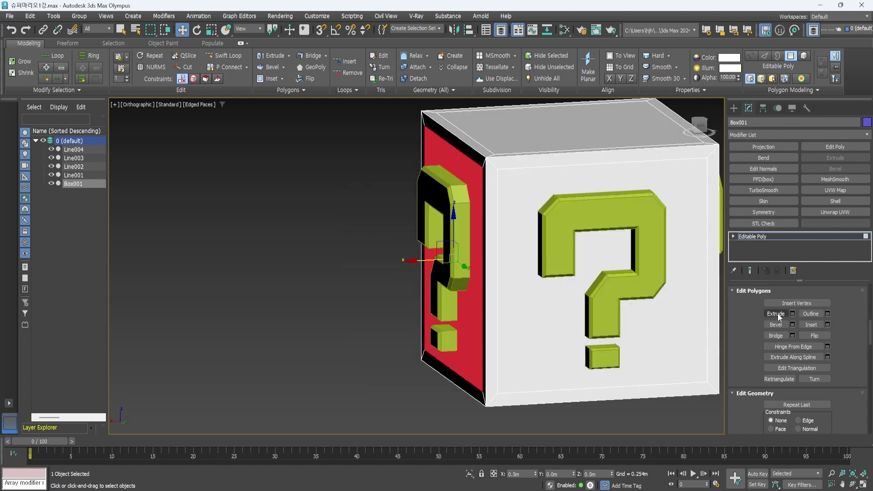
Step: Try extruding the block's right-side inset polygon inward with a height of -0.03 m
click(776, 313)
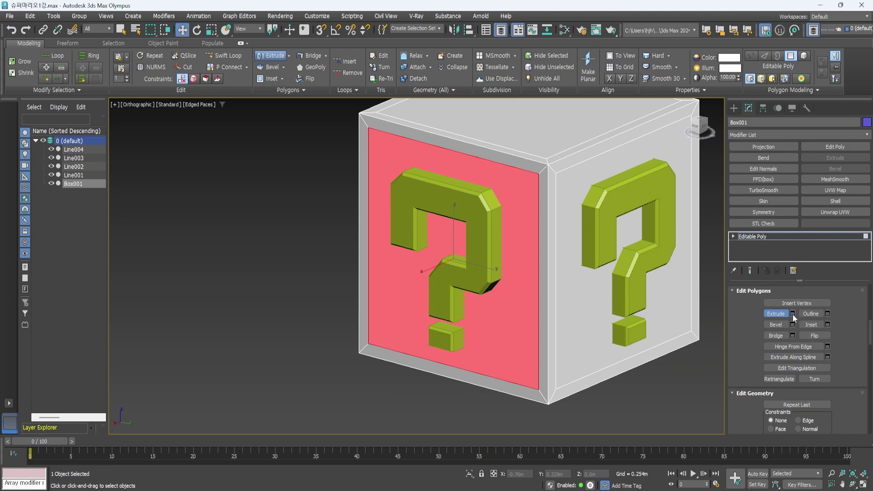
click(792, 313)
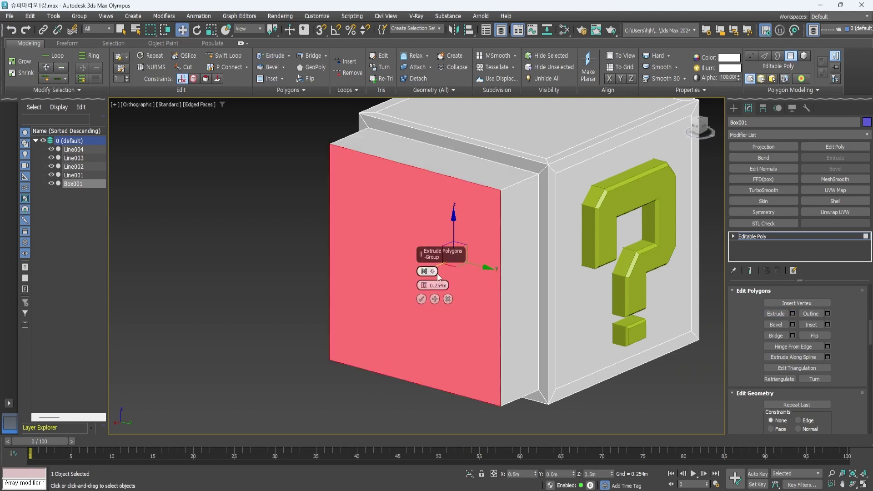
drag(434, 285, 468, 285)
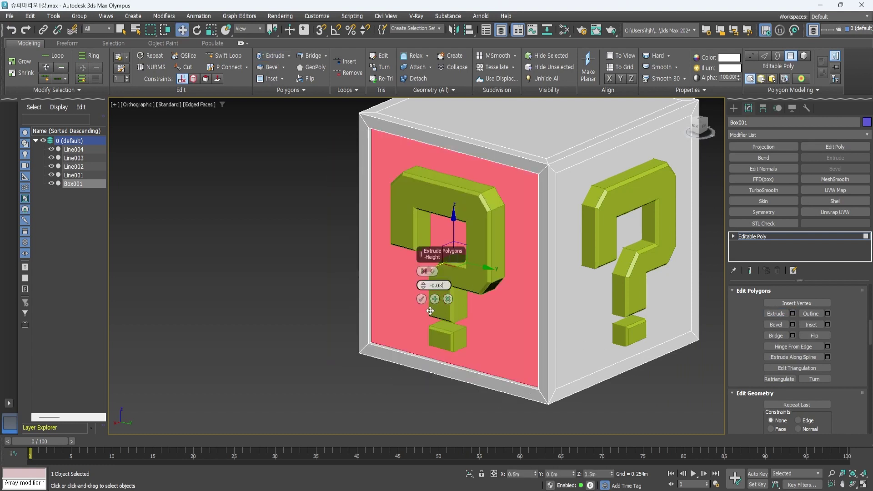
click(421, 299)
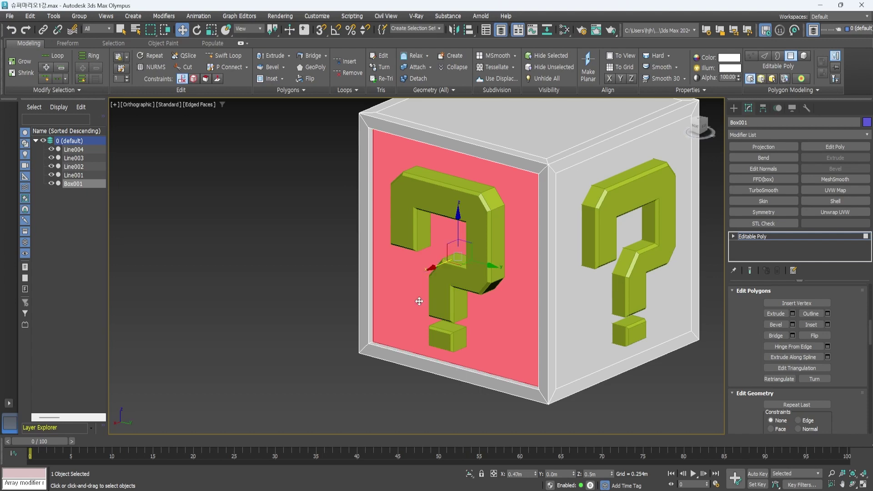
Step: Recess the inset polygon on the block's right side by extruding it -0.03 m
alt+middle_drag(558, 327, 431, 337)
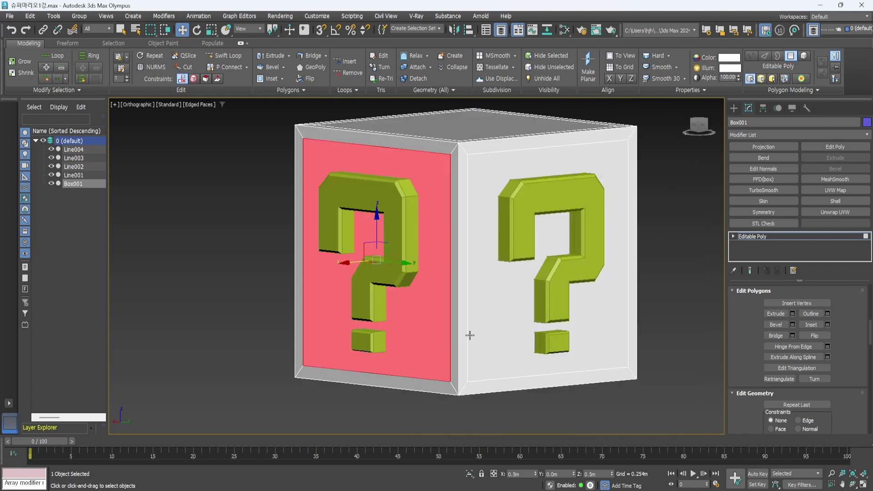
alt+middle_drag(539, 349, 559, 345)
click(668, 326)
click(406, 337)
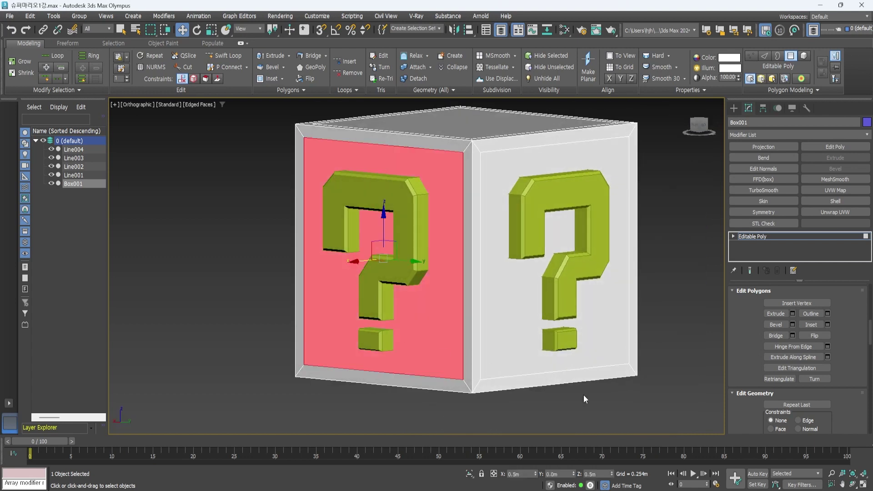
click(792, 324)
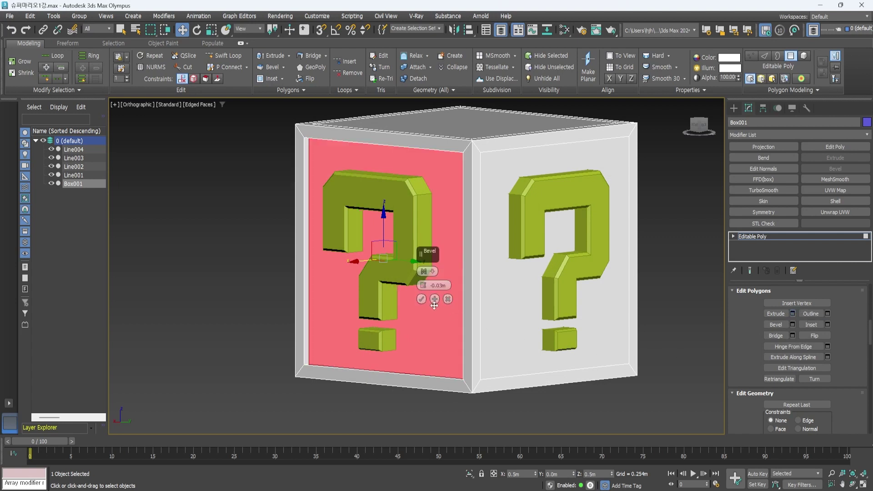
click(421, 299)
Step: Extrude the inset polygon on the block's back side inward with a height of -0.03 m
alt+middle_drag(610, 363, 534, 362)
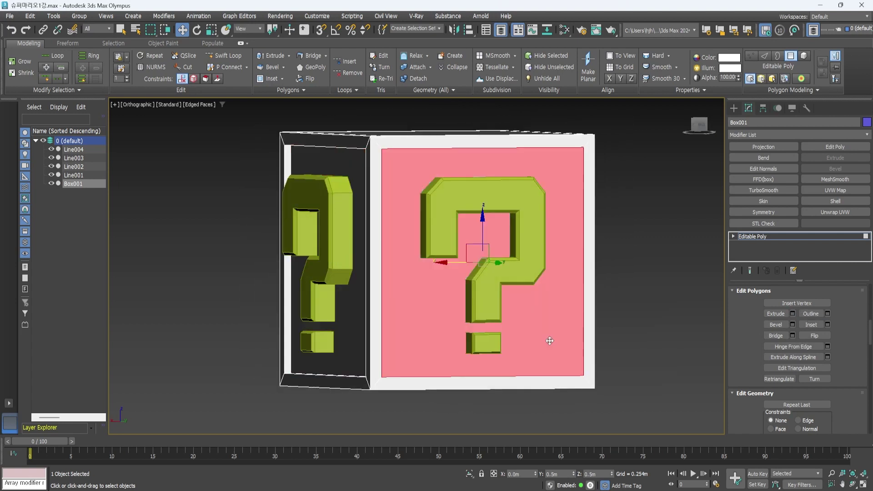
click(772, 315)
alt+middle_drag(673, 336, 577, 335)
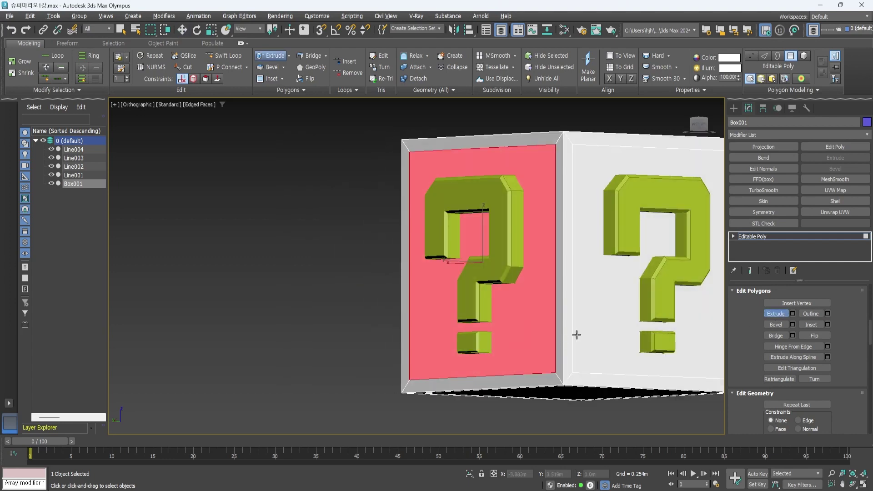
click(793, 314)
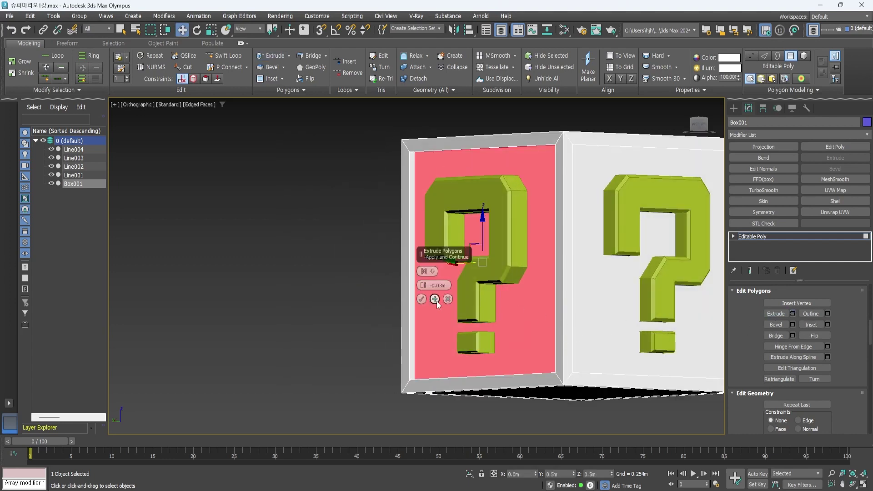
click(421, 298)
Step: Extrude the inset polygon on the block's left side inward with a height of -0.03 m
mouse_move(473, 309)
alt+middle_down()
mouse_move(495, 312)
mouse_move(470, 306)
mouse_move(495, 296)
mouse_move(475, 315)
alt+middle_up()
click(483, 306)
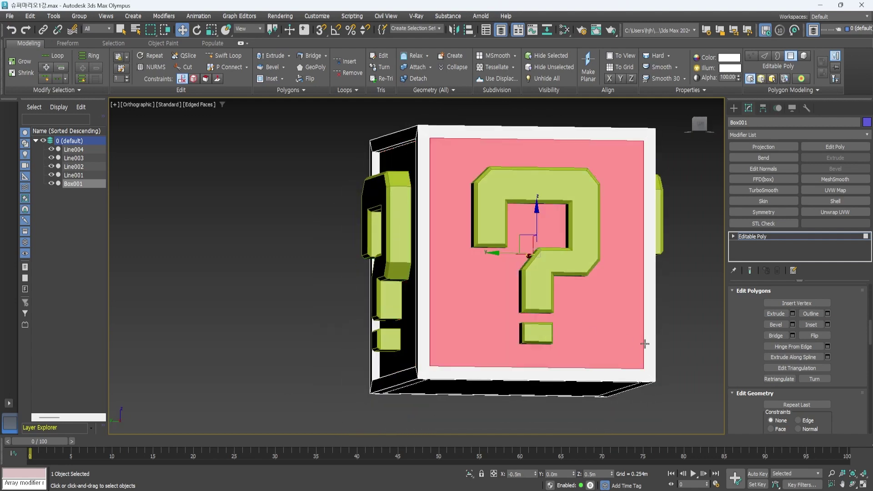
alt+middle_drag(645, 343, 610, 360)
click(793, 313)
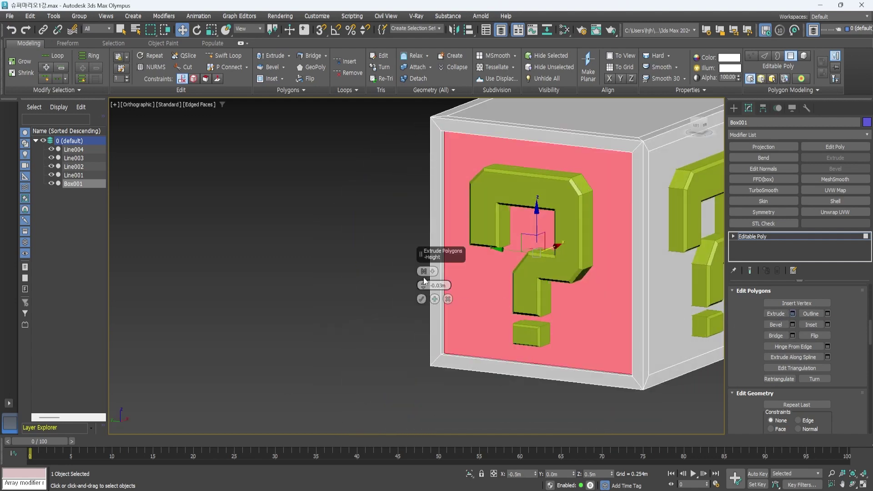
click(421, 301)
Step: Recess the inset polygon on the block's front side by extruding it -0.03 m
middle_drag(633, 324, 432, 359)
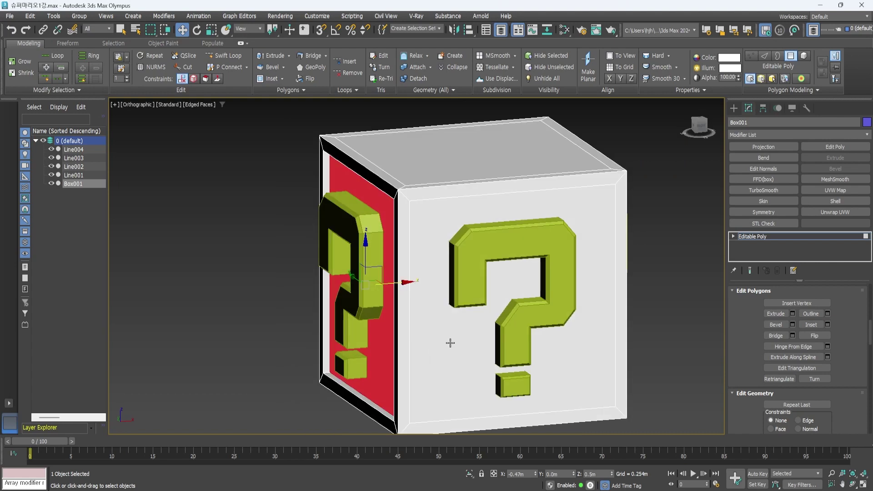
click(434, 359)
click(793, 314)
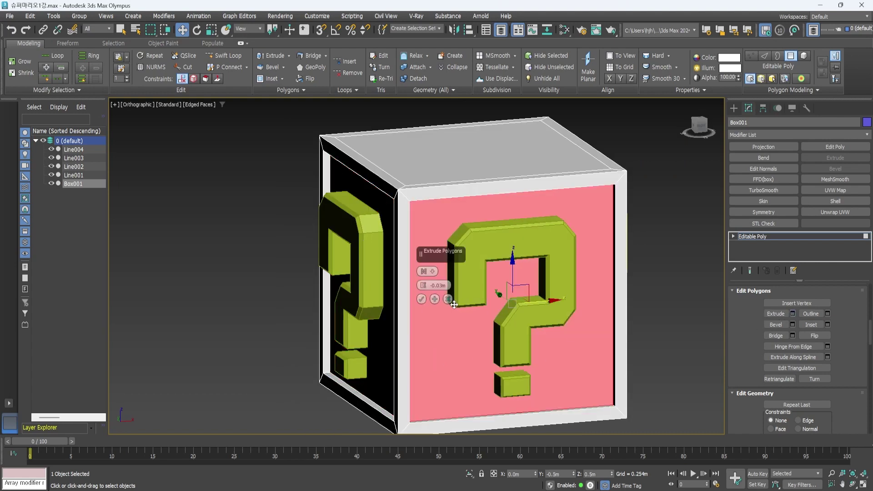
click(422, 300)
Step: Recess the inset polygons on the block's top and bottom faces by extruding each one -0.03 m
middle_drag(590, 355, 550, 171)
click(549, 172)
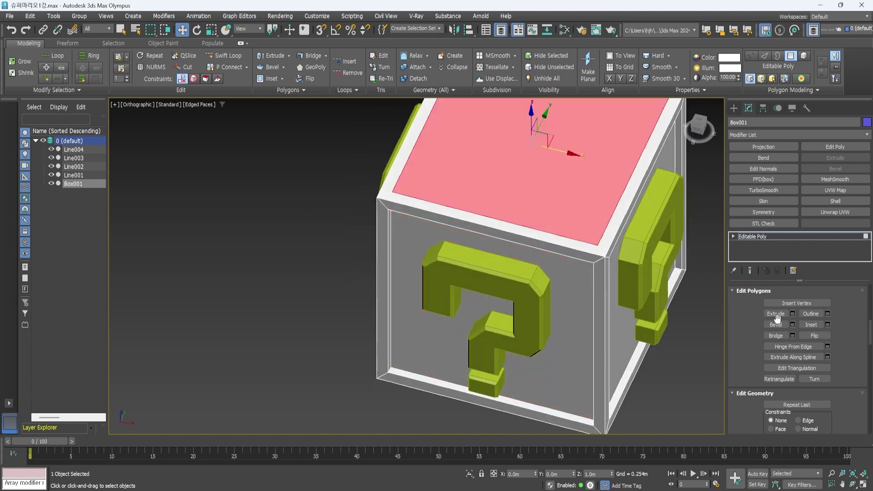
click(793, 314)
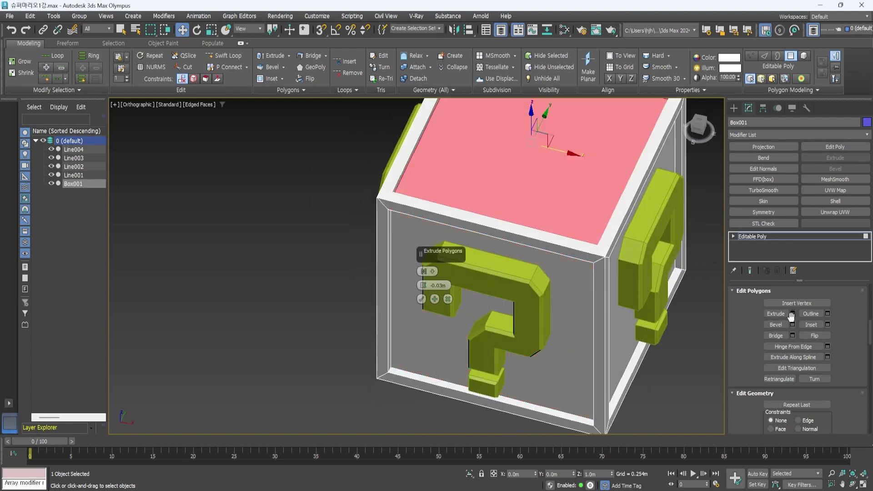
click(421, 300)
alt+middle_drag(582, 373, 580, 273)
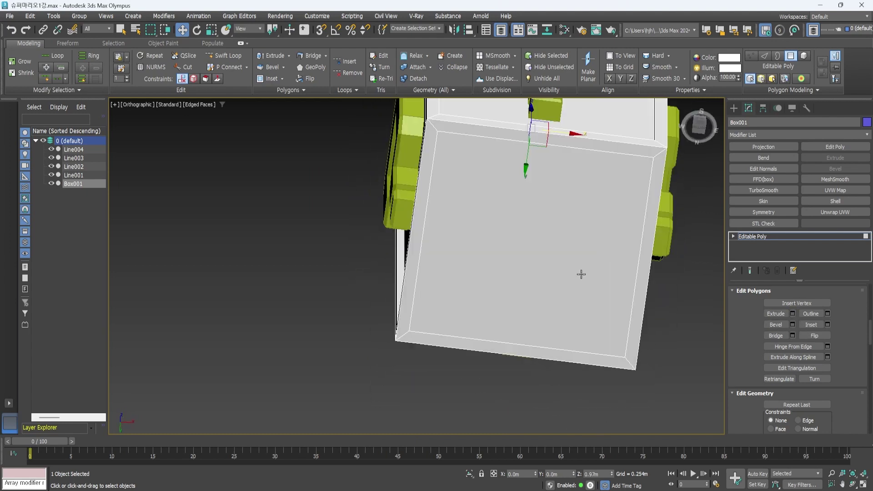
click(580, 273)
click(793, 314)
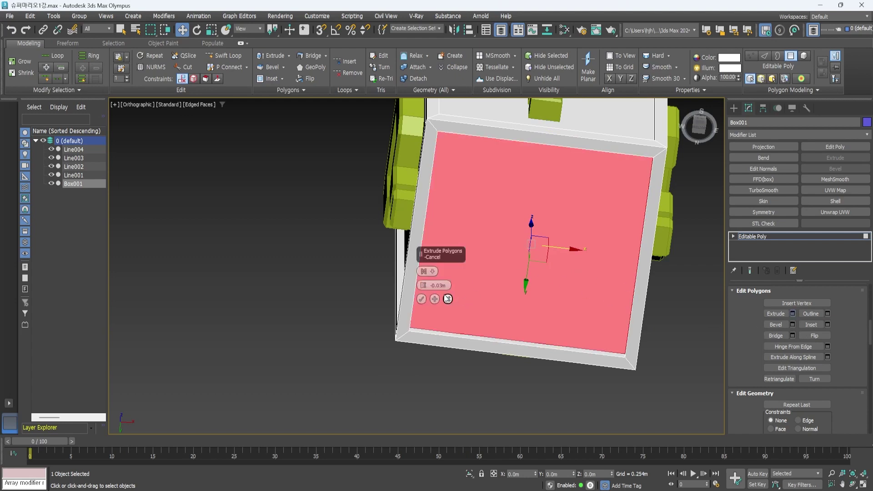
click(421, 299)
Step: Draw a 5-point star spline above the block in the front view, radii about 0.53 m and 0.30 m, and rotate it upright
alt+middle_drag(421, 301, 564, 411)
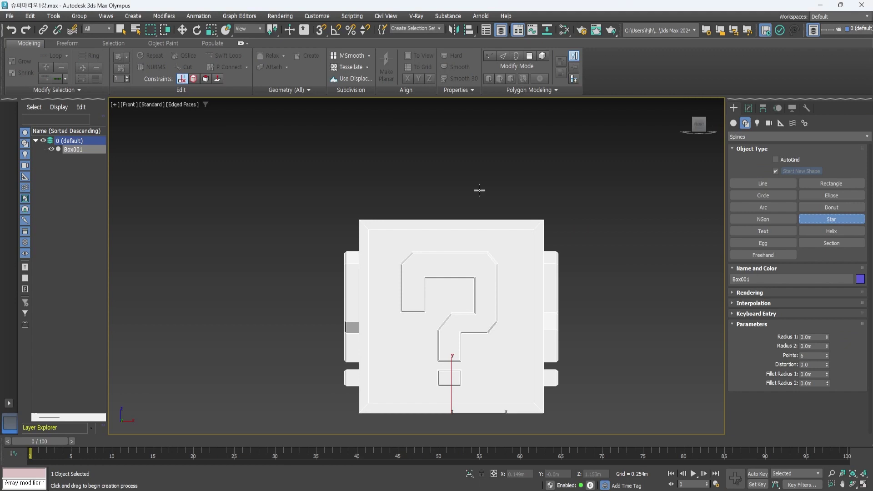
middle_drag(477, 189, 500, 225)
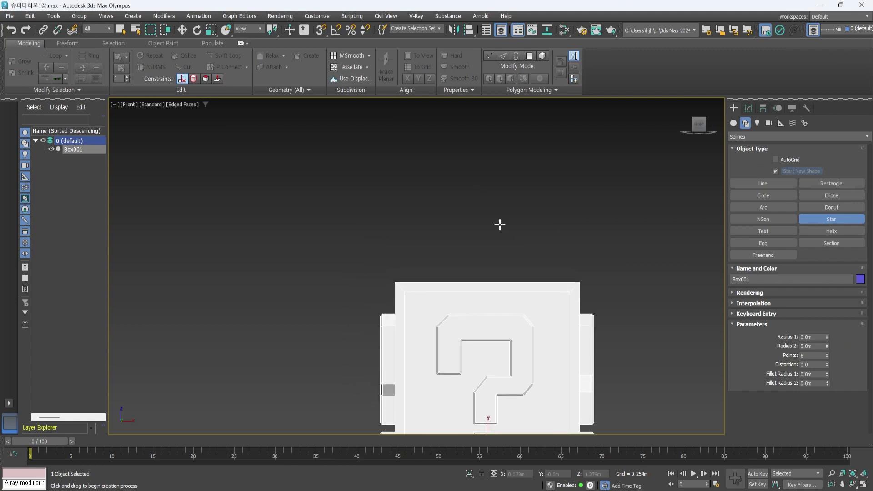
drag(482, 184, 544, 244)
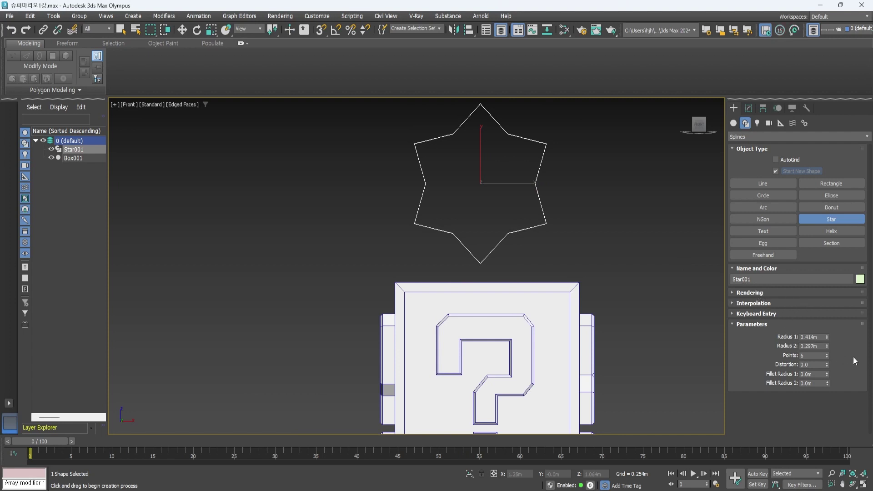
click(826, 359)
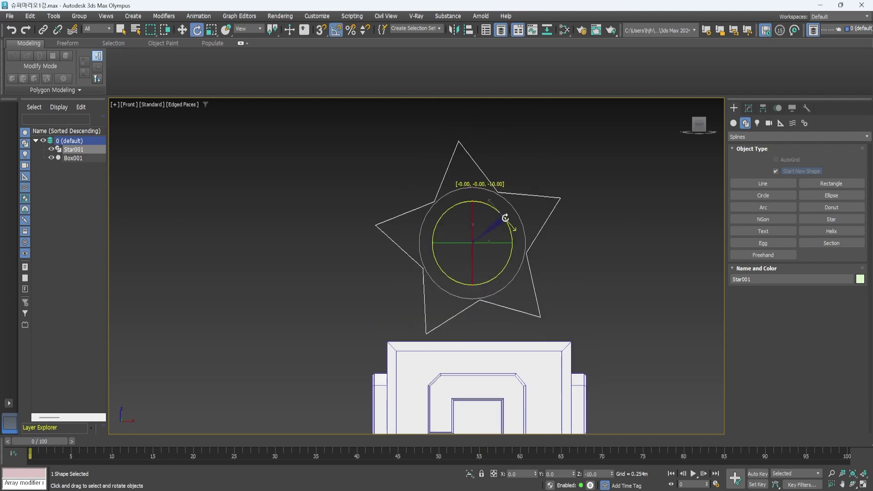
drag(501, 224, 506, 226)
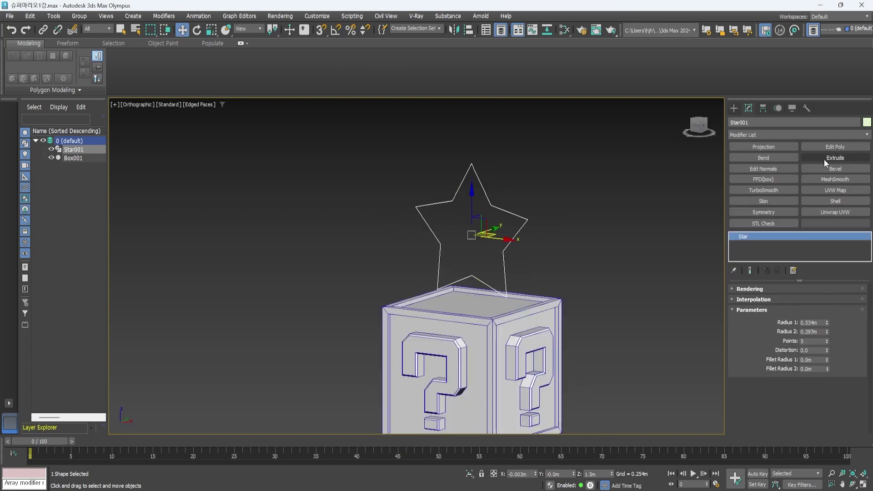
Step: Extrude the star spline by 0.089 m and convert it to an Editable Poly
click(839, 158)
alt+middle_drag(604, 282, 576, 304)
middle_drag(576, 304, 614, 310)
scroll(576, 269, up, 3)
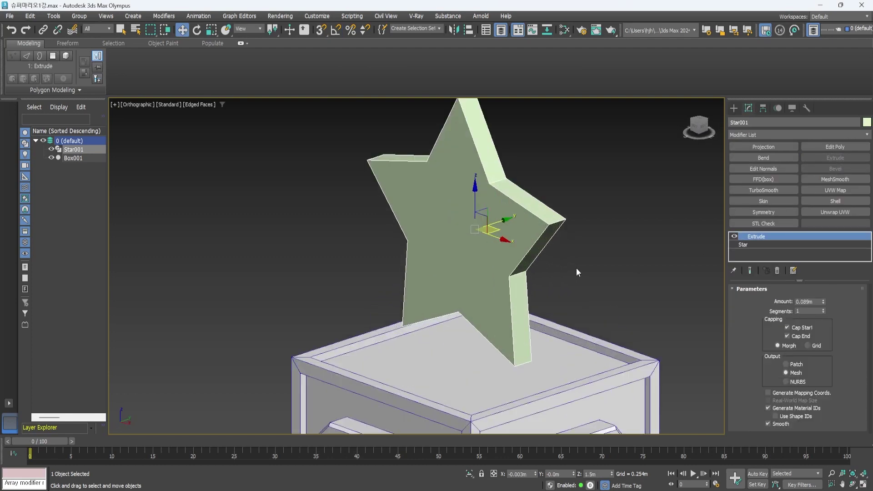
middle_drag(576, 271, 544, 232)
right_click(544, 231)
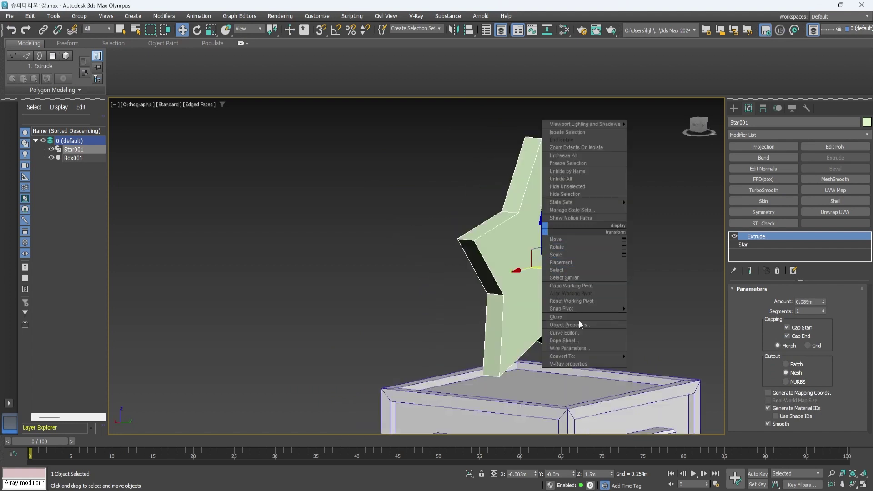
mouse_move(616, 356)
click(651, 363)
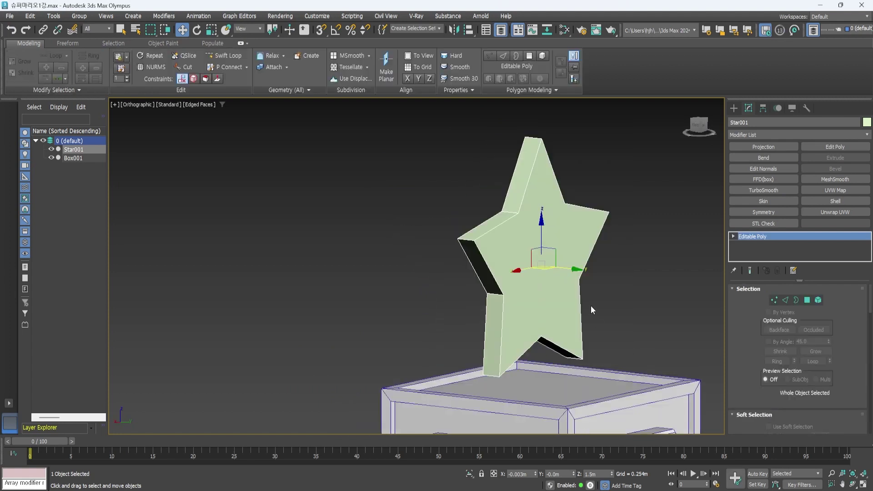
Step: Delete the star's back polygon, leaving the back side open
alt+middle_drag(590, 306, 595, 306)
key(q)
key(4)
click(550, 301)
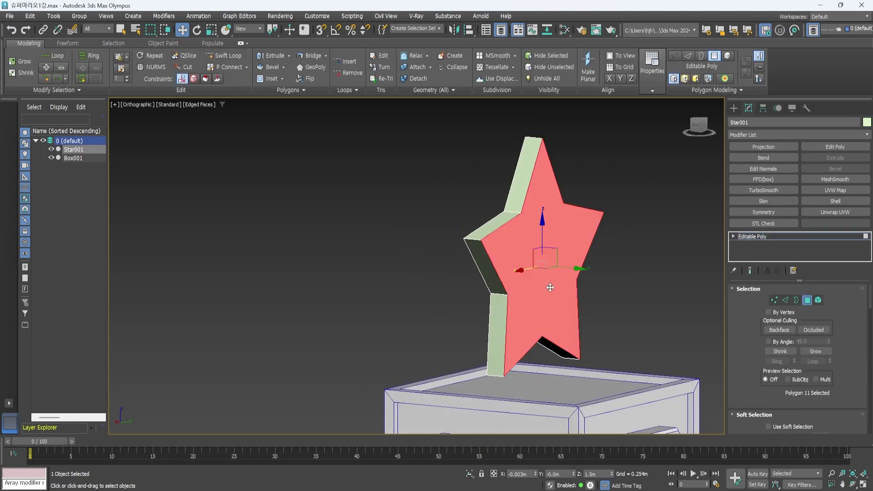
key(Delete)
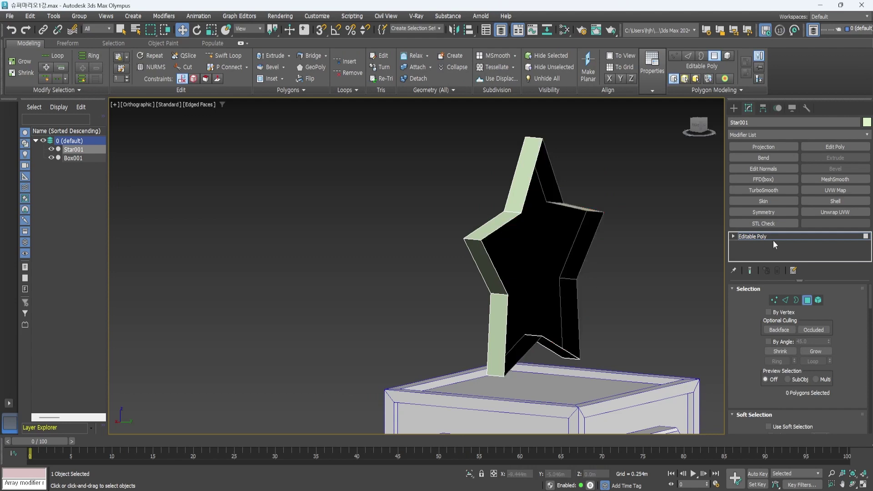
click(773, 236)
key(w)
Step: Uniformly scale down the star's front polygon so the side faces slope inward
alt+middle_drag(659, 291, 605, 306)
key(4)
click(548, 274)
alt+middle_drag(547, 275, 591, 291)
key(r)
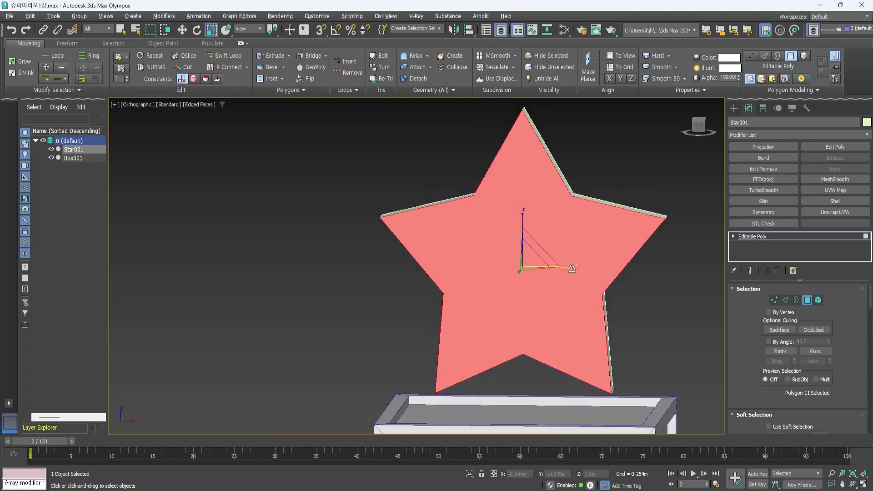
mouse_move(527, 275)
mouse_down()
mouse_move(530, 292)
mouse_move(532, 282)
mouse_up()
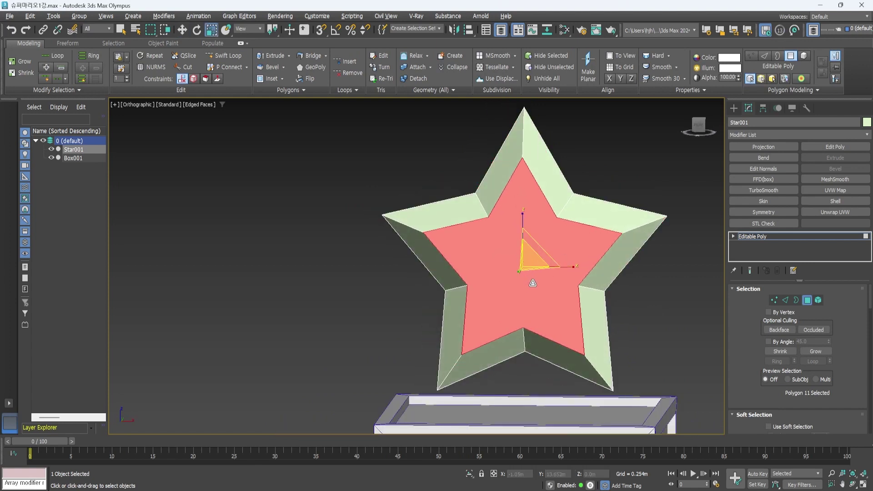
Step: Extrude the star's front polygon outward and scale the new face uniformly to 66%
alt+middle_drag(532, 283, 589, 291)
key(shift+e)
drag(517, 257, 531, 236)
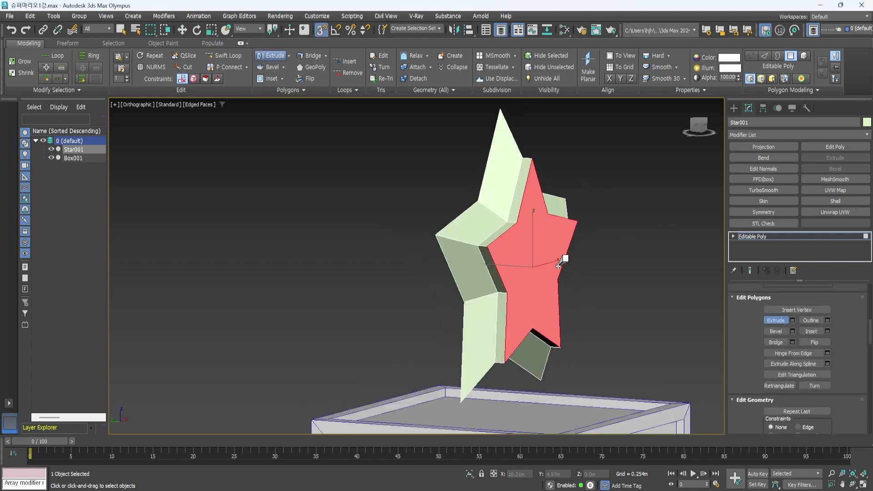
click(212, 30)
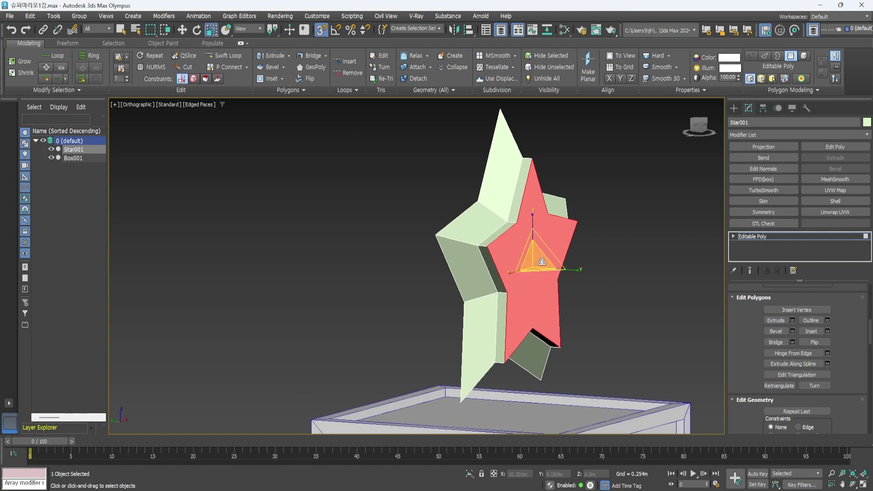
drag(536, 260, 542, 285)
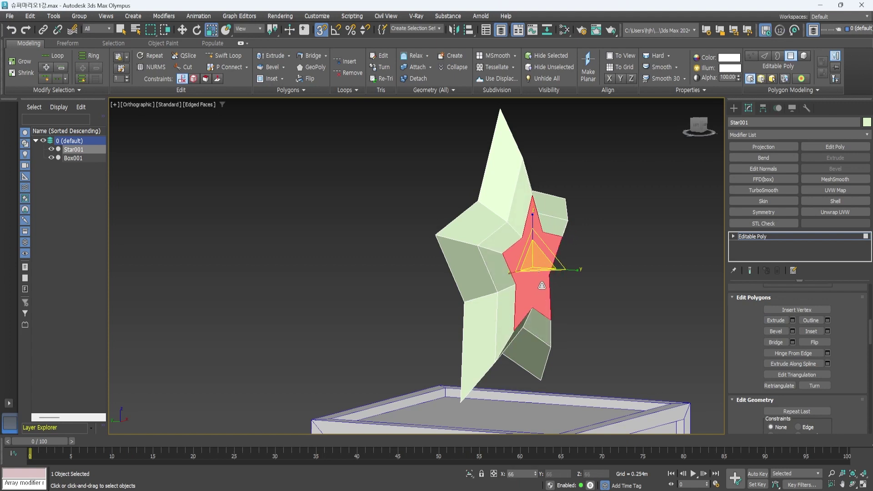
Step: Move the scaled front polygon slightly along the star's depth axis, to about Y -0.132 m
alt+middle_drag(553, 311, 500, 267)
key(w)
drag(501, 267, 497, 267)
Step: Extrude the star's front polygon outward again and scale it uniformly to 38%
alt+middle_drag(496, 267, 551, 246)
scroll(536, 263, up, 3)
middle_drag(551, 245, 564, 241)
alt+middle_drag(485, 241, 485, 245)
scroll(491, 282, up, 1)
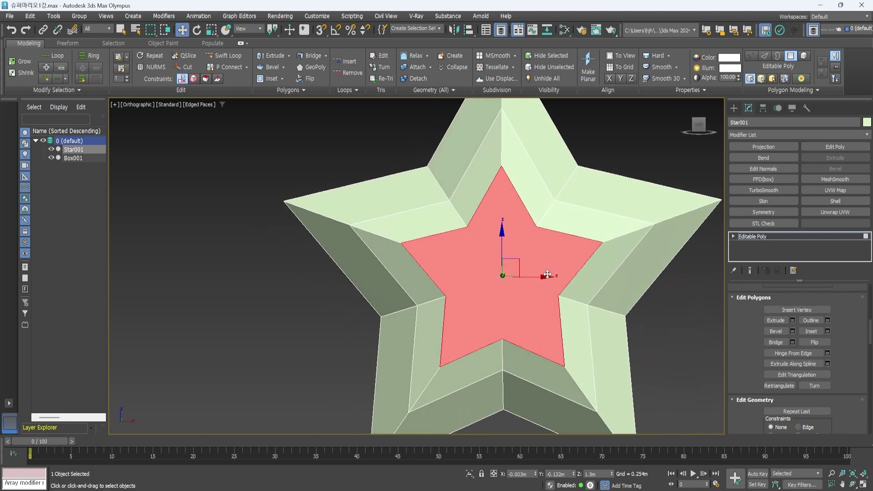
alt+middle_drag(489, 275, 524, 278)
key(shift+e)
drag(525, 277, 529, 264)
key(r)
alt+middle_drag(529, 264, 512, 267)
drag(510, 268, 527, 343)
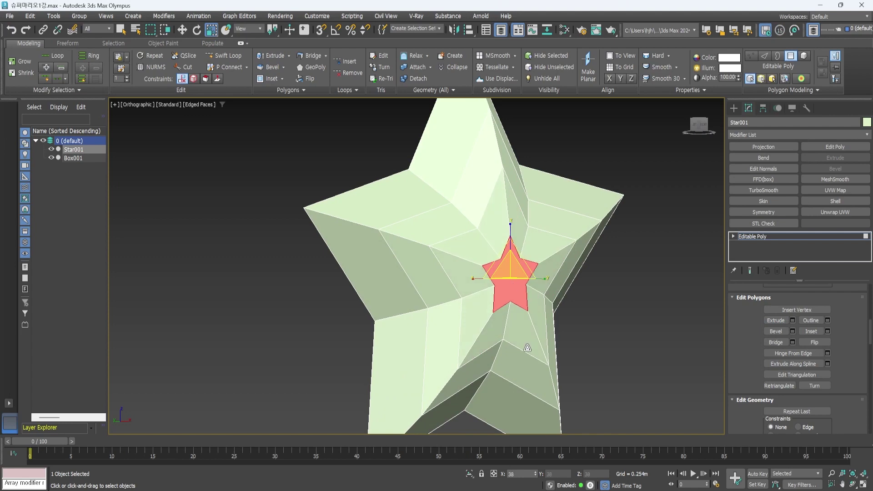
Step: Select the ten vertices around the star's small central polygon and collapse them into a single center point
alt+middle_drag(527, 318, 559, 254)
key(w)
key(1)
click(564, 239)
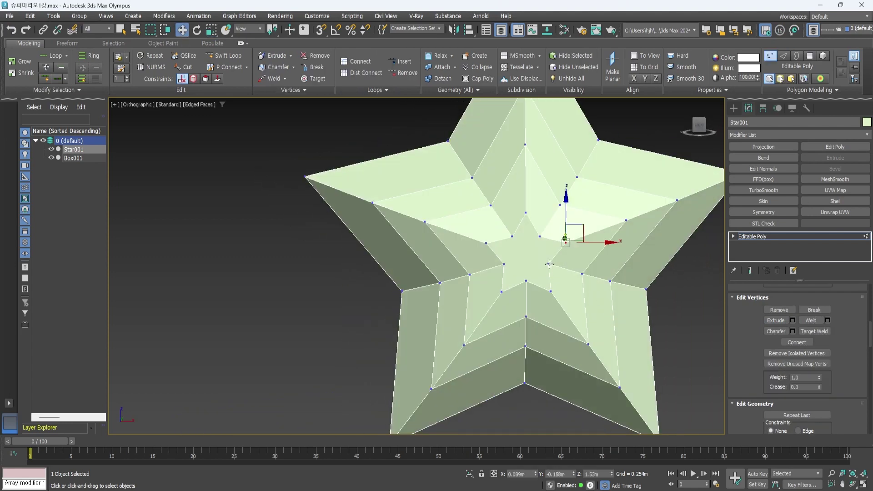
click(549, 265)
ctrl+click(550, 291)
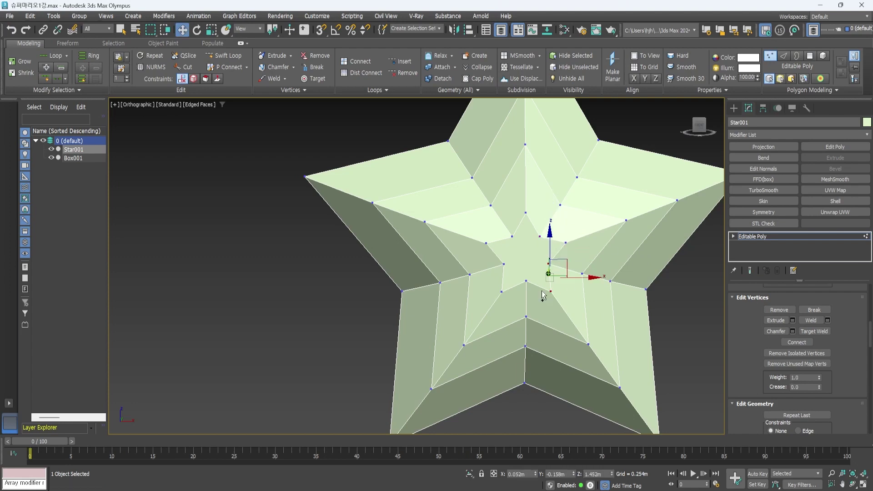
ctrl+click(527, 281)
ctrl+click(502, 292)
ctrl+click(504, 265)
ctrl+click(486, 243)
ctrl+click(512, 237)
ctrl+click(525, 213)
ctrl+click(539, 237)
ctrl+click(566, 243)
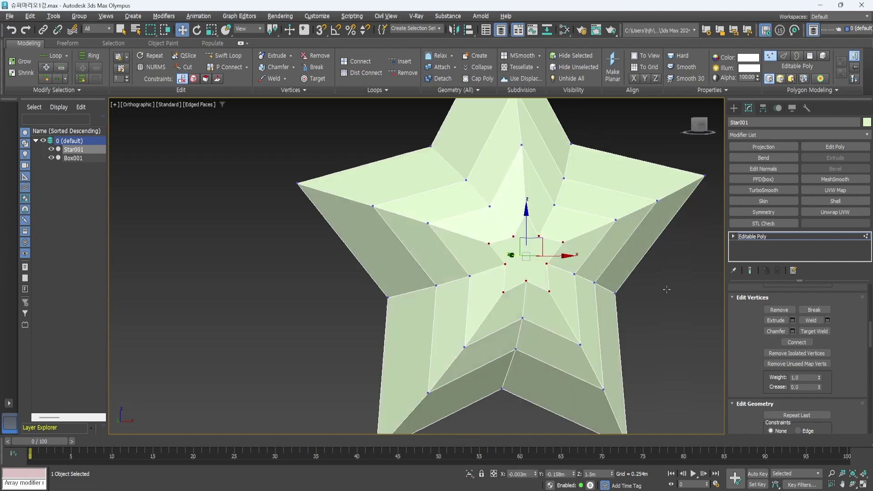
alt+middle_drag(667, 289, 611, 263)
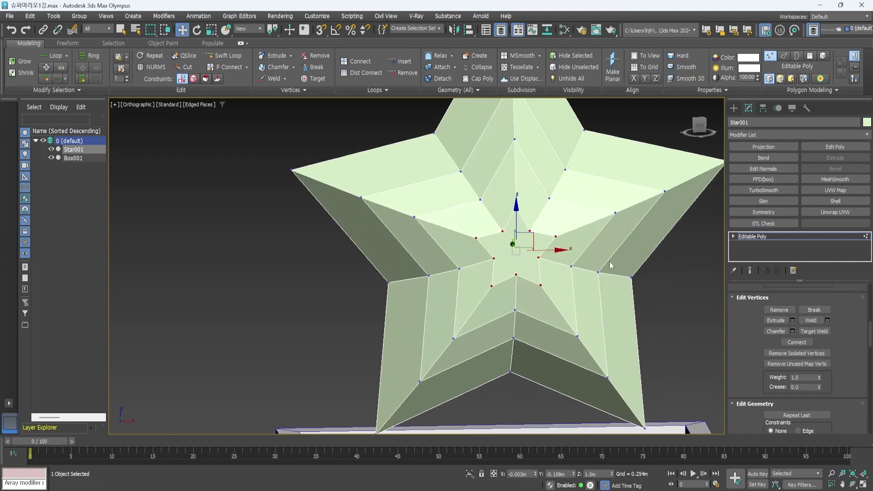
click(361, 57)
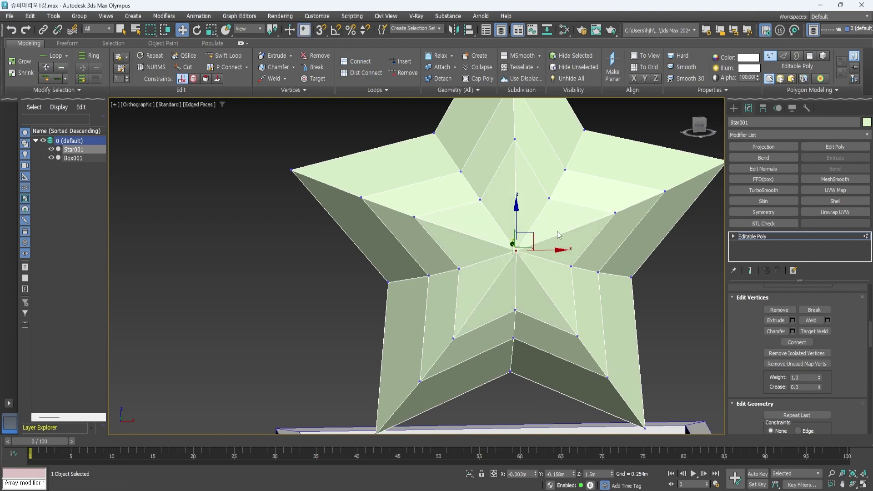
Step: Mirror the half star across the X axis as a copy in the left view and attach the copy to the original
mouse_move(558, 232)
alt+middle_down()
mouse_move(600, 230)
mouse_move(531, 202)
mouse_move(571, 209)
mouse_move(555, 219)
alt+middle_up()
scroll(546, 220, up, 3)
key(1)
key(l)
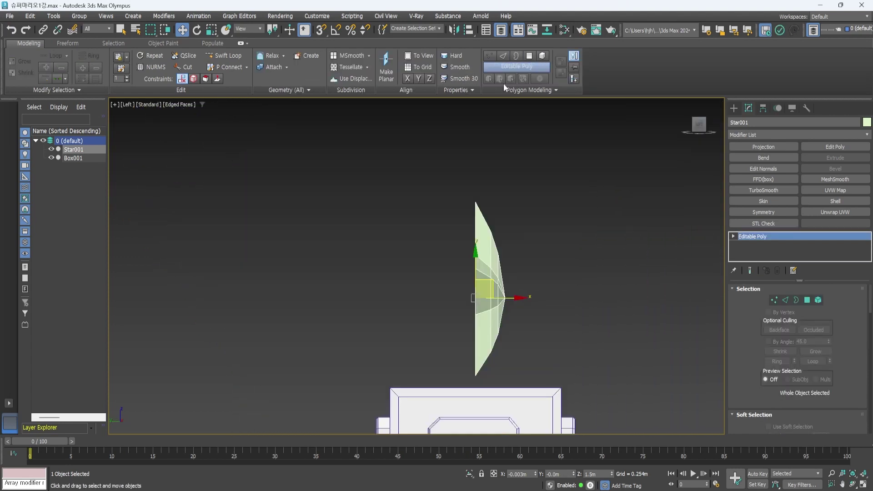
click(452, 30)
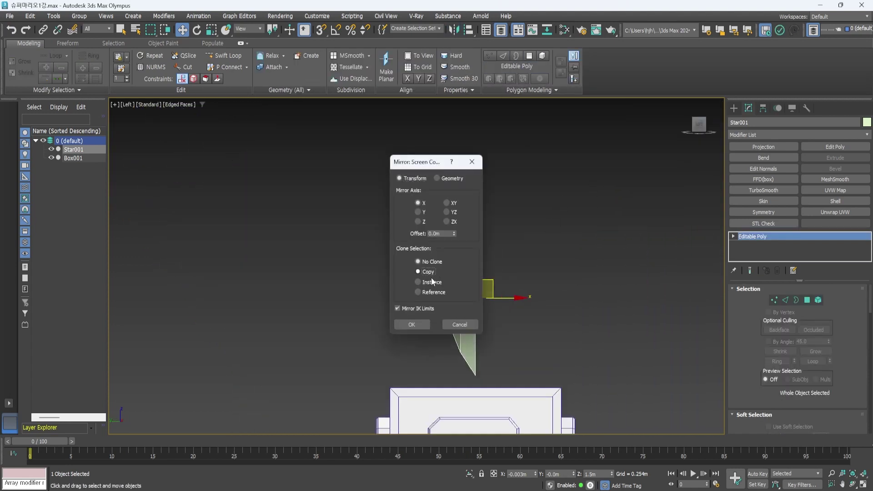
click(419, 325)
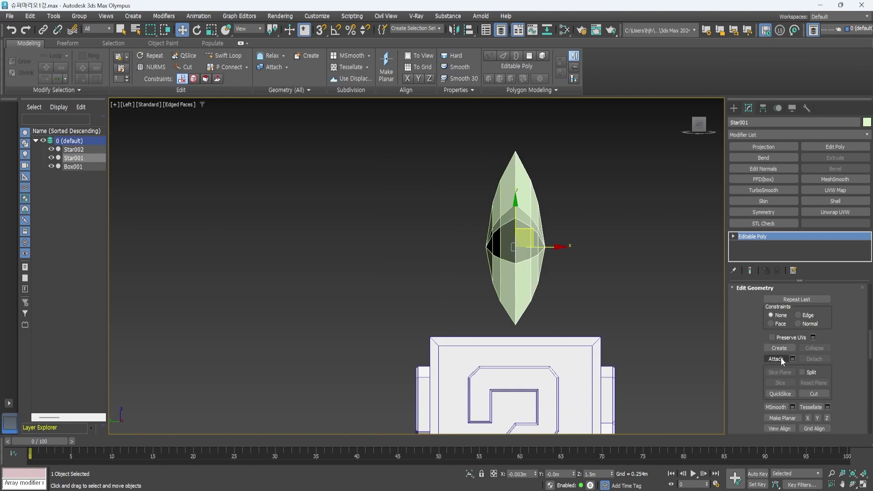
click(780, 359)
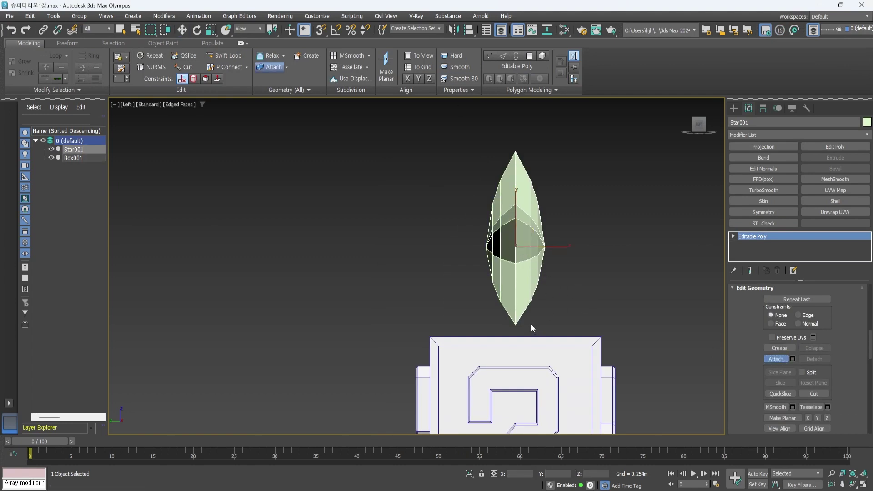
Step: Weld the seam vertices where the star's two halves meet
key(1)
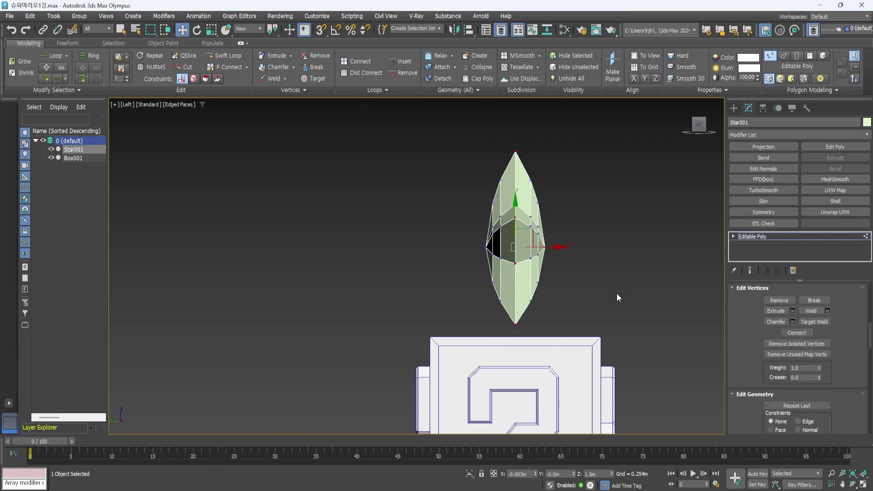
alt+middle_drag(616, 294, 459, 299)
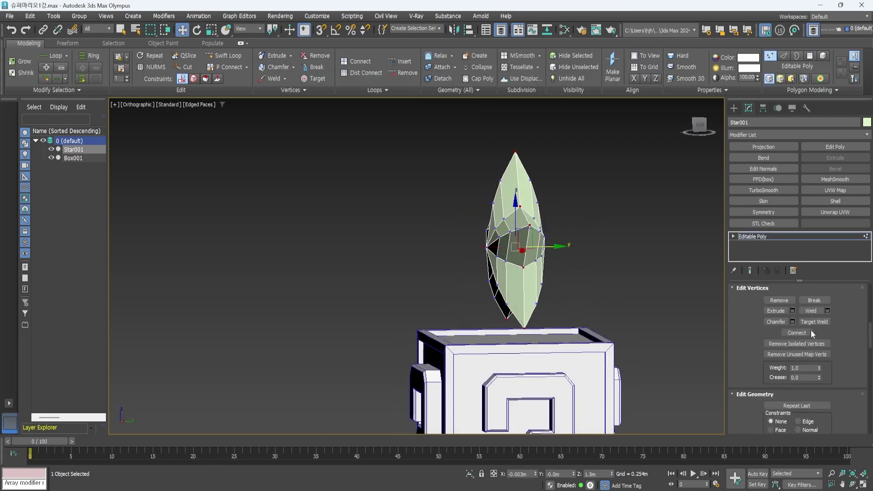
click(812, 312)
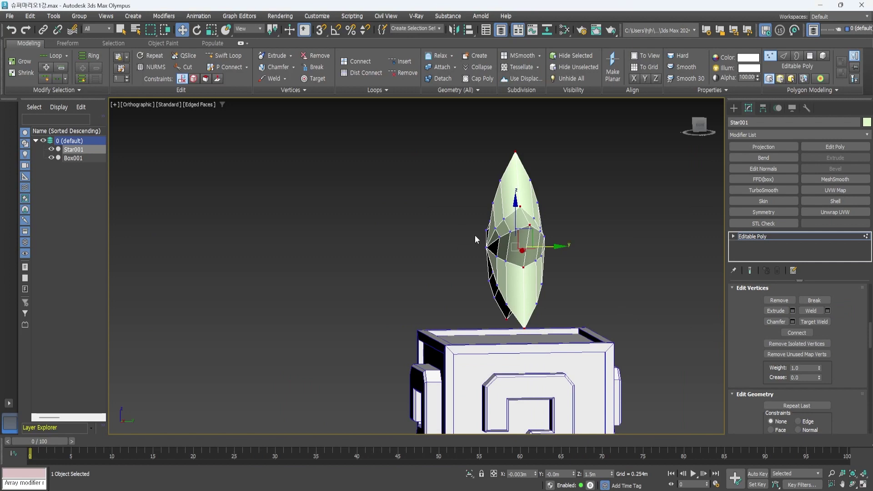
Step: Thin the star slightly by scaling it non-uniformly along its thickness axis in the left view
alt+middle_drag(492, 281, 604, 251)
click(780, 235)
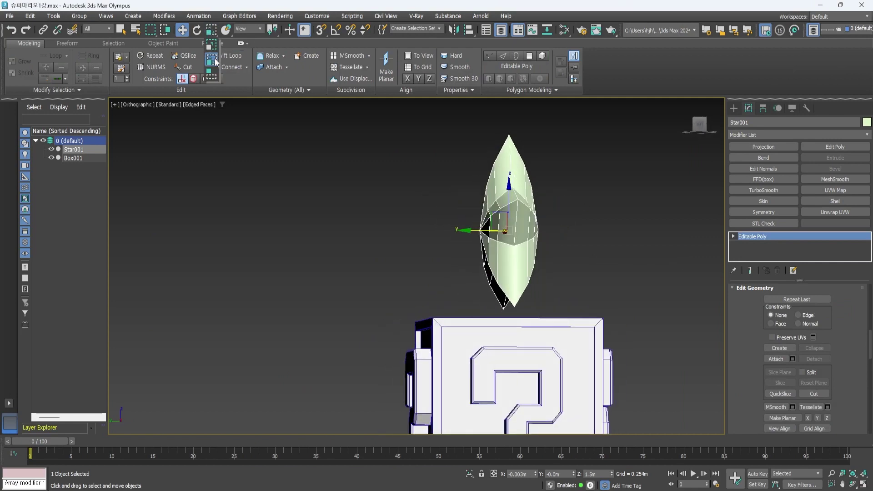
click(215, 60)
middle_drag(550, 225, 553, 247)
alt+middle_drag(552, 248, 547, 251)
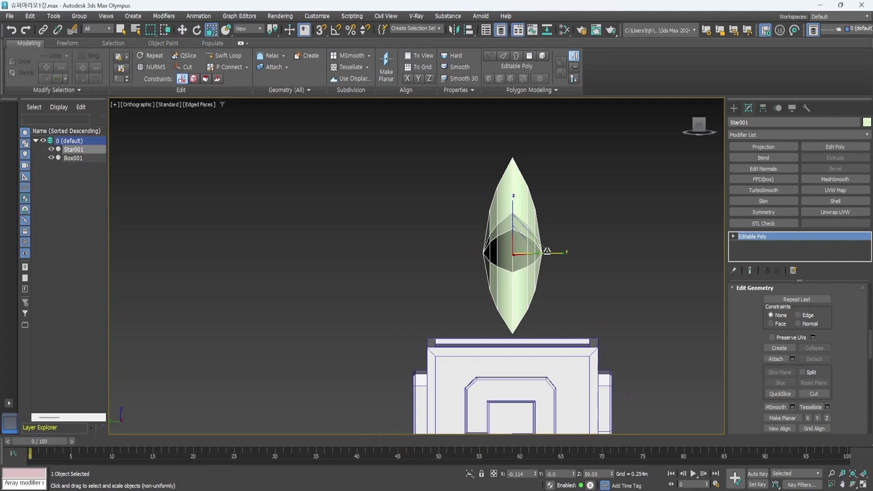
key(l)
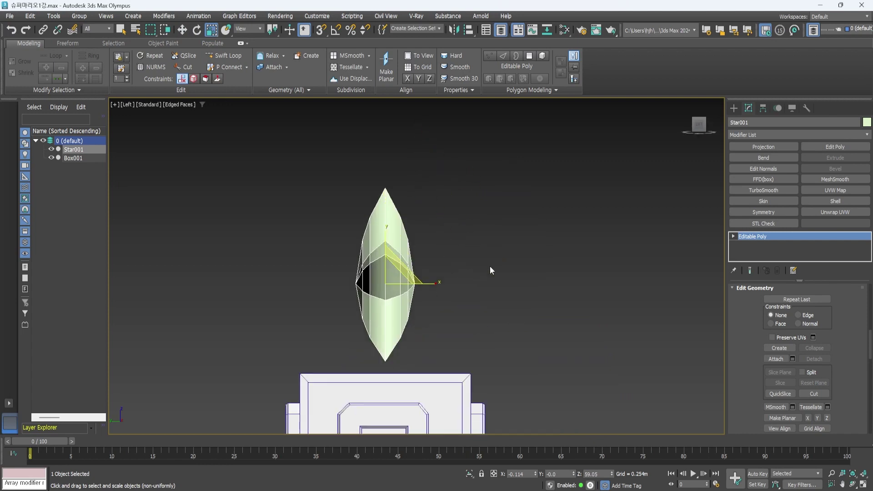
drag(432, 284, 426, 287)
Step: Select the edges running around the star's outer perimeter in Unwrap UVW and convert them to peel seams
alt+middle_drag(579, 287, 612, 253)
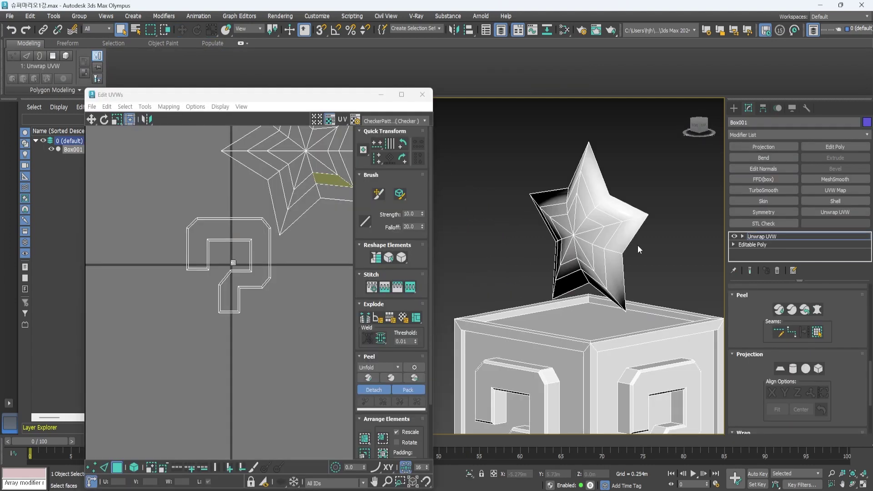
key(2)
alt+middle_drag(652, 257, 588, 188)
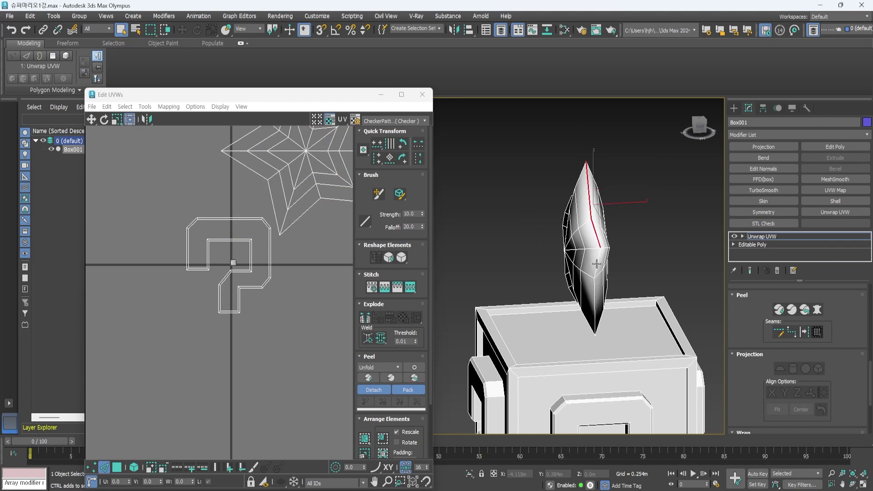
alt+middle_drag(593, 299, 572, 320)
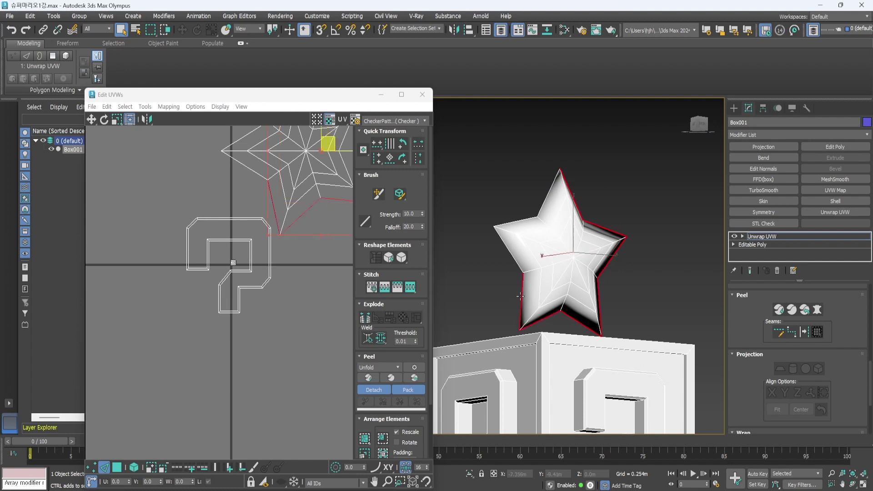
alt+middle_drag(592, 285, 610, 289)
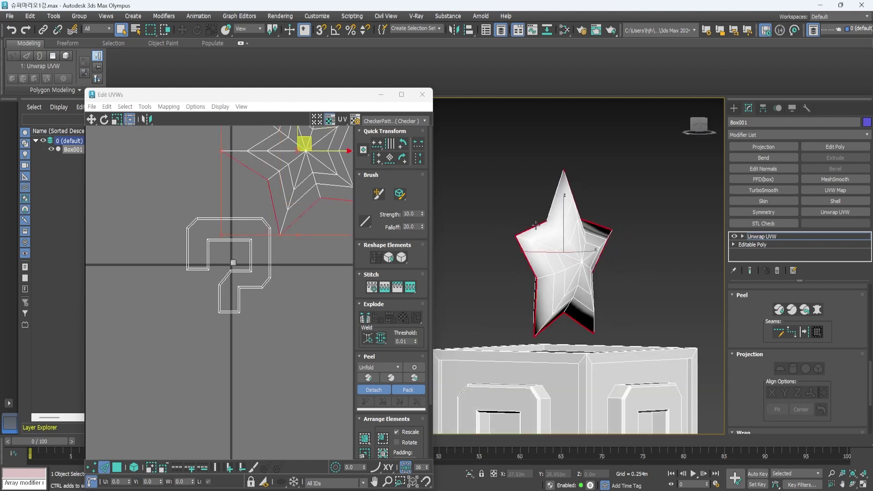
alt+middle_drag(555, 194, 527, 320)
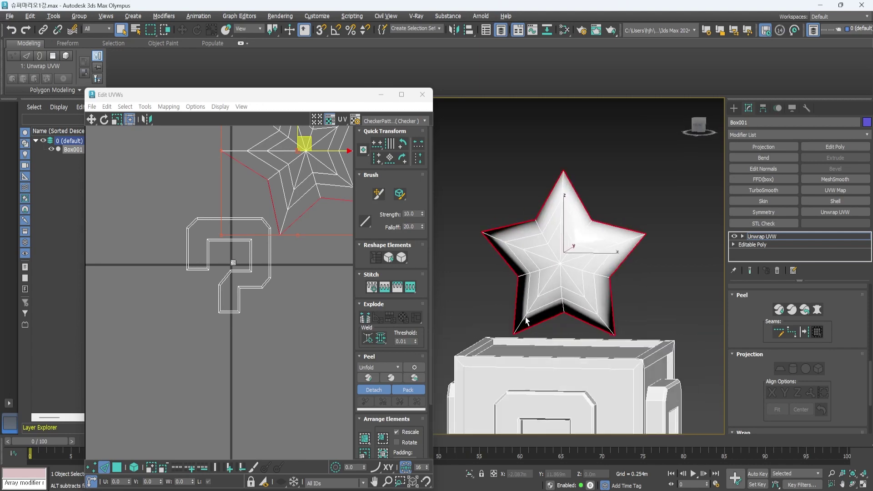
scroll(642, 323, up, 3)
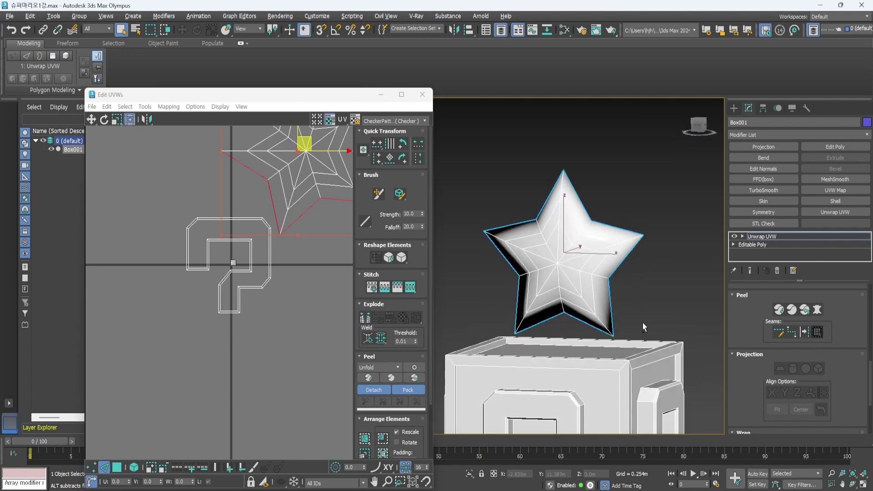
middle_drag(631, 314, 664, 330)
click(644, 300)
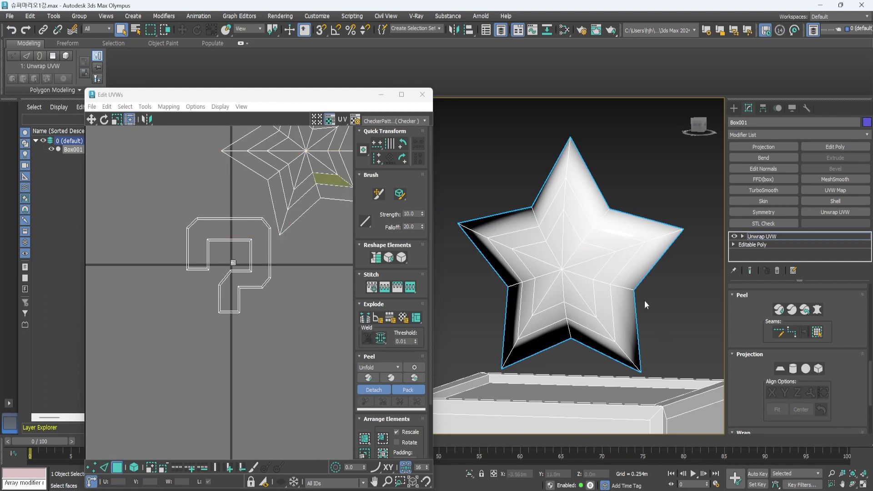
Step: Select all front faces of the star and try repositioning their UV shell, reverting the move
click(622, 252)
key(ctrl+a)
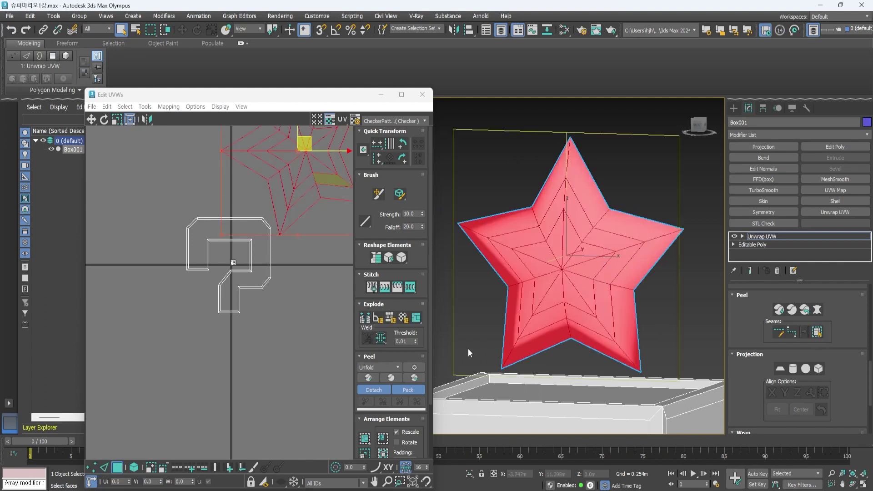
scroll(317, 271, down, 2)
middle_drag(317, 271, 287, 347)
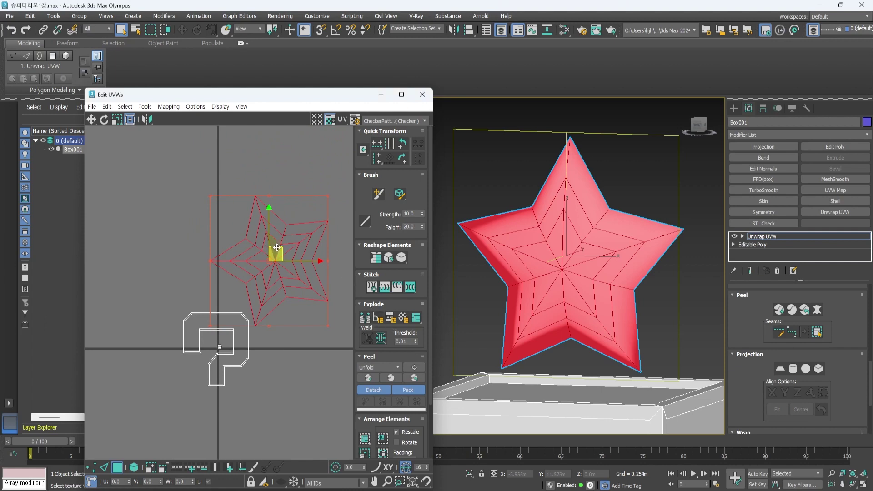
drag(282, 254, 199, 208)
key(ctrl+z)
Step: Apply a Pelt Map to the selected front star faces and commit it without running the pelt simulation
alt+middle_drag(689, 318, 650, 309)
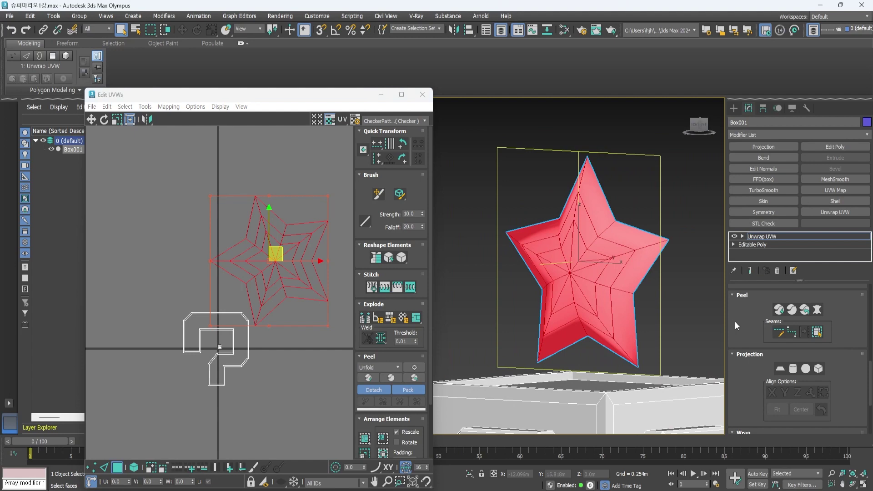
scroll(836, 356, down, 5)
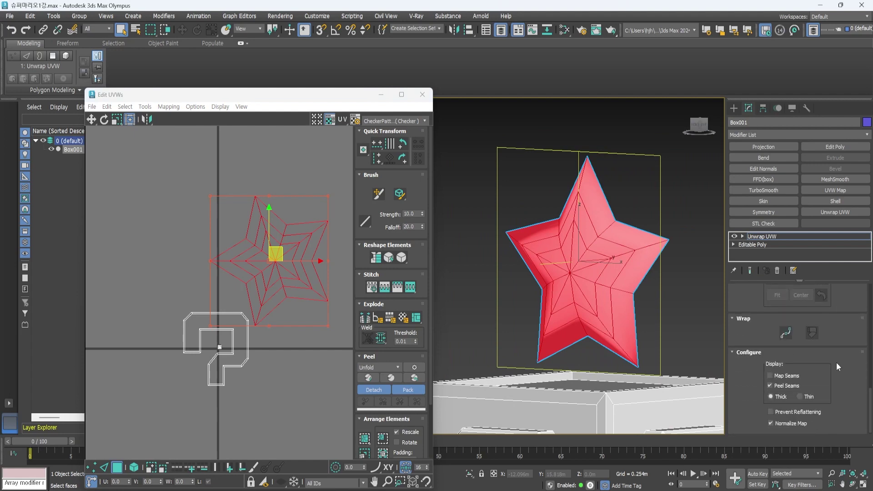
scroll(837, 362, up, 6)
scroll(838, 360, up, 1)
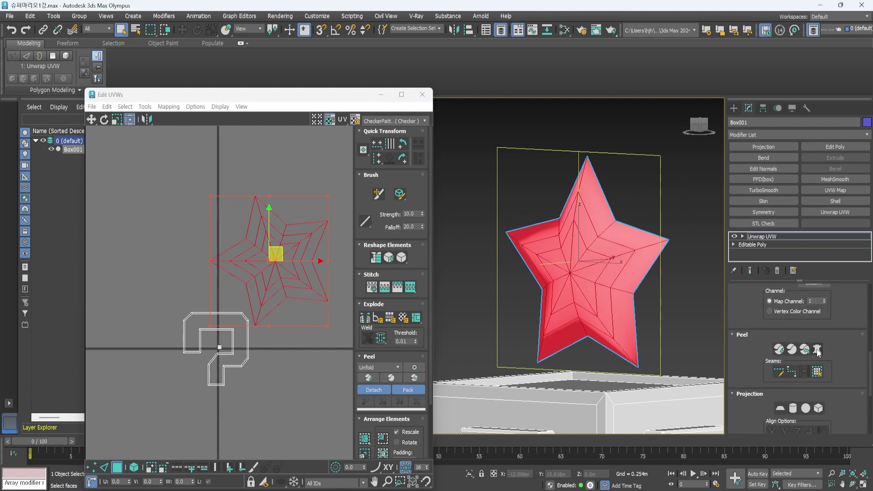
click(817, 350)
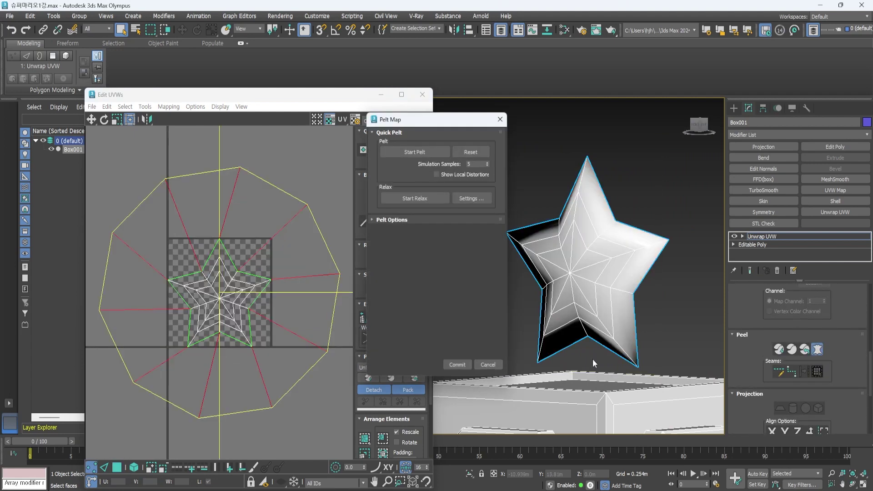
click(463, 364)
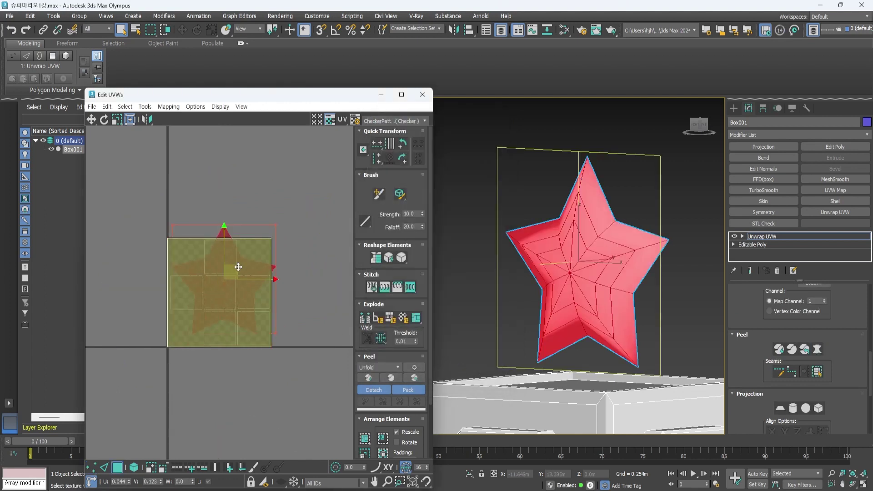
Step: Move the front star's UV shell up into the empty area above the UV tile
drag(239, 267, 283, 152)
middle_drag(292, 254, 271, 355)
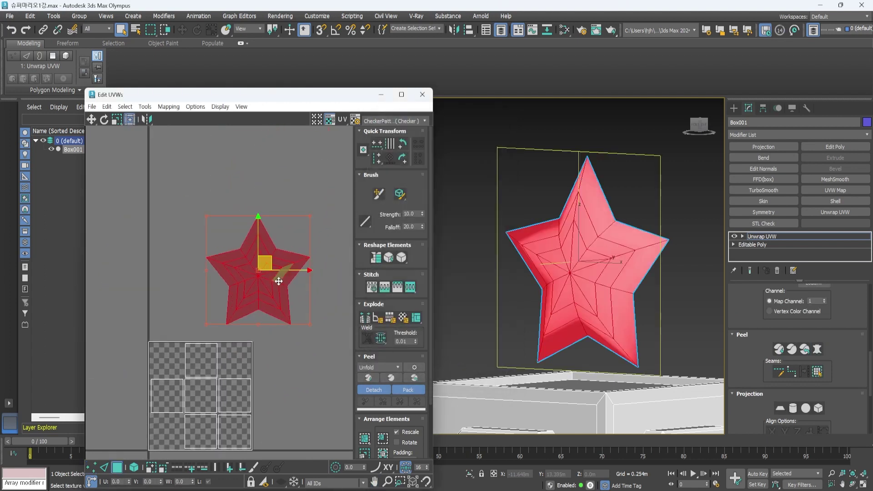
drag(270, 264, 254, 208)
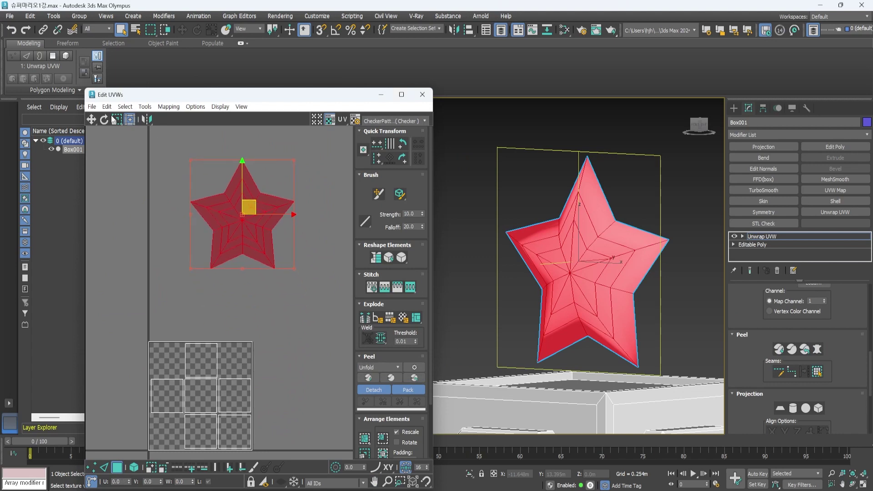
Step: Relax the front star's UV shell once using Unfold3D Optimize with 1 iteration and a 1024 map size
click(145, 107)
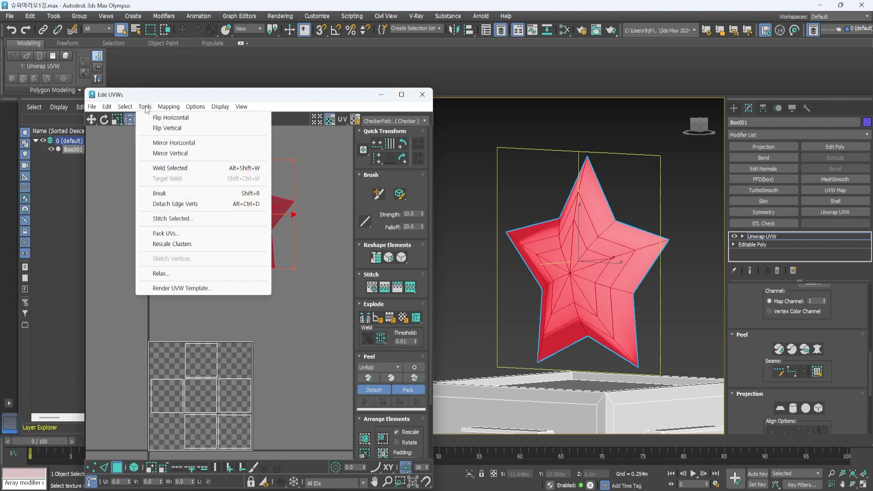
click(183, 274)
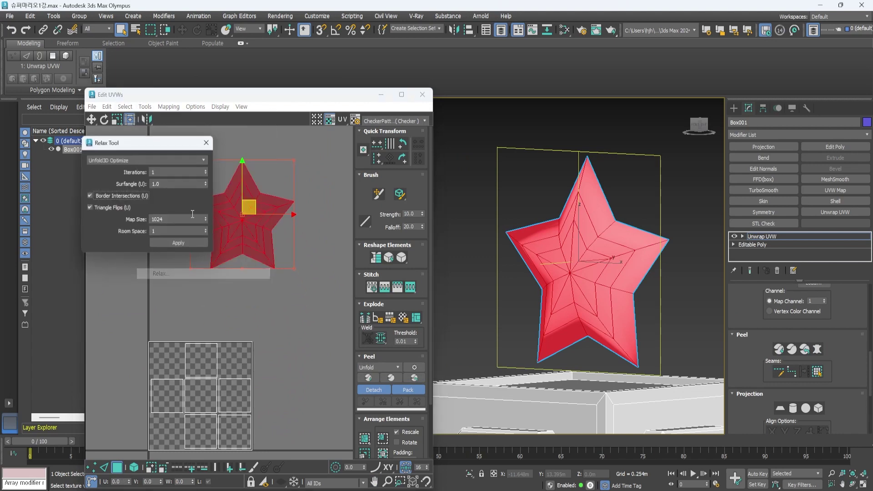
click(185, 243)
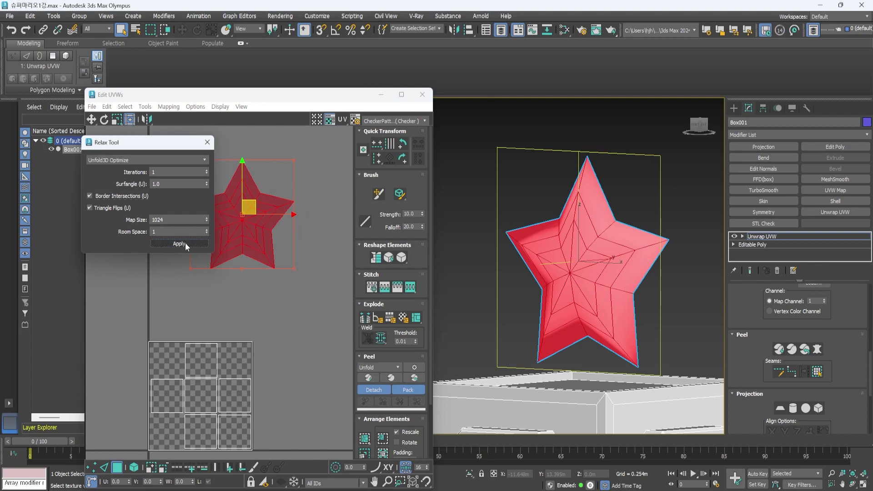
click(207, 143)
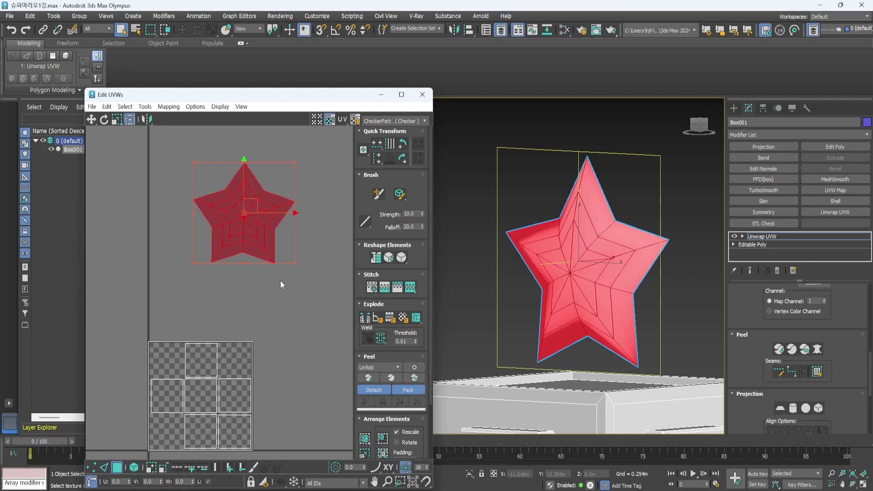
Step: Show the CheckerPattern texture on the model and select all back faces of the star up to its seams
click(386, 118)
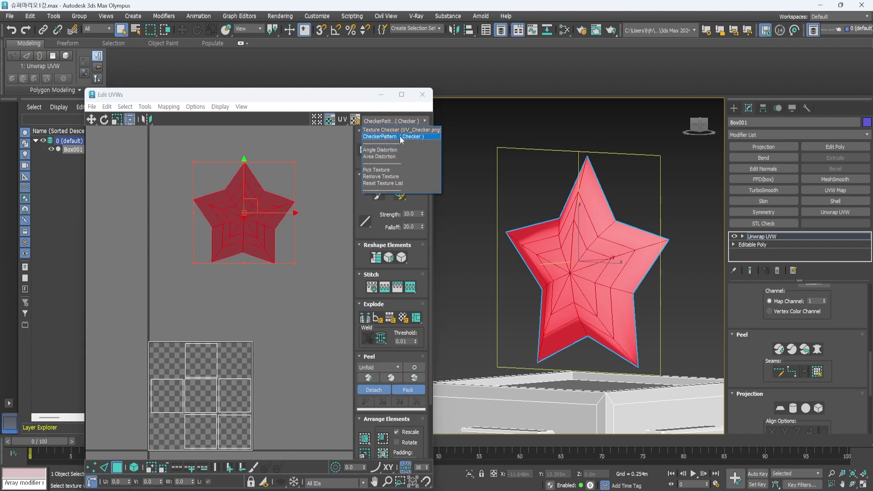
click(401, 137)
alt+middle_drag(547, 269, 469, 275)
click(579, 273)
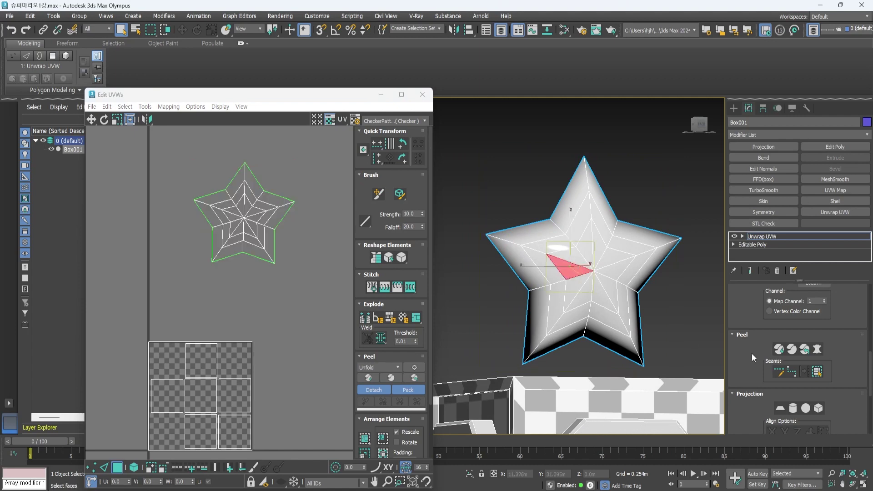
click(819, 374)
alt+middle_drag(520, 264, 416, 282)
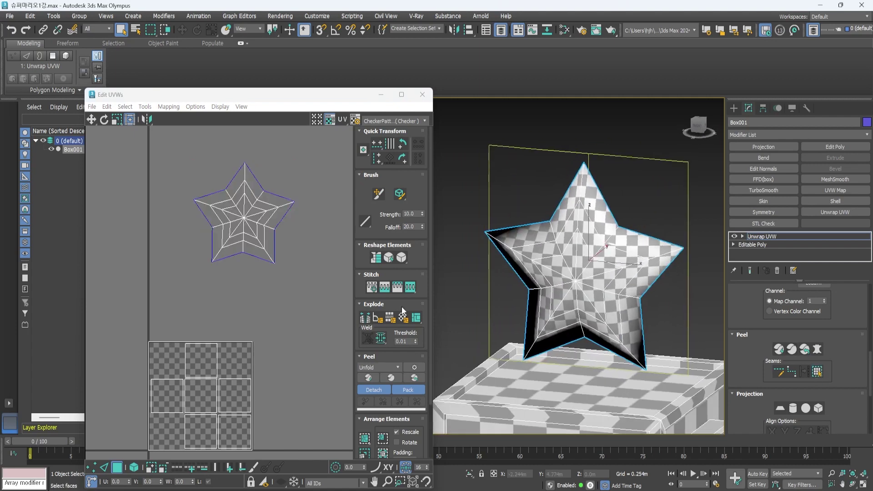
Step: Pelt-map the selected back star faces, commit the result, and move the new shell beside the first star shell
scroll(285, 314, down, 6)
scroll(284, 345, down, 5)
scroll(314, 293, up, 5)
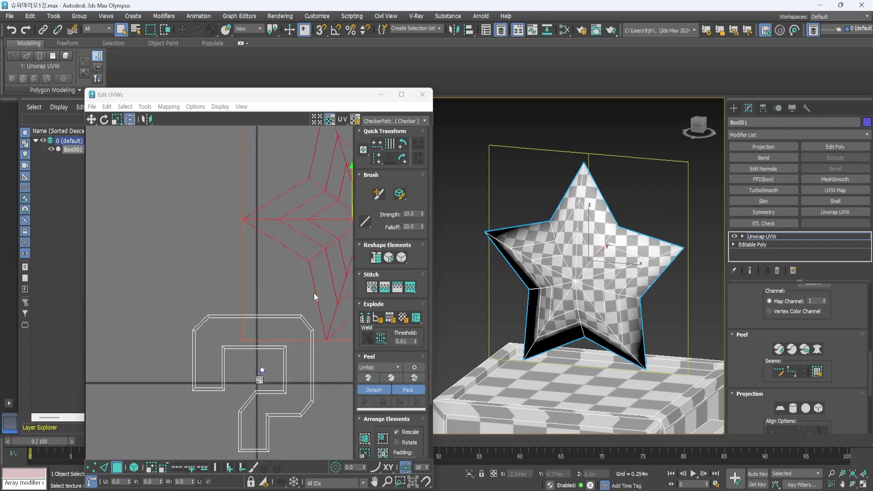
middle_drag(251, 359, 310, 180)
middle_drag(221, 335, 318, 212)
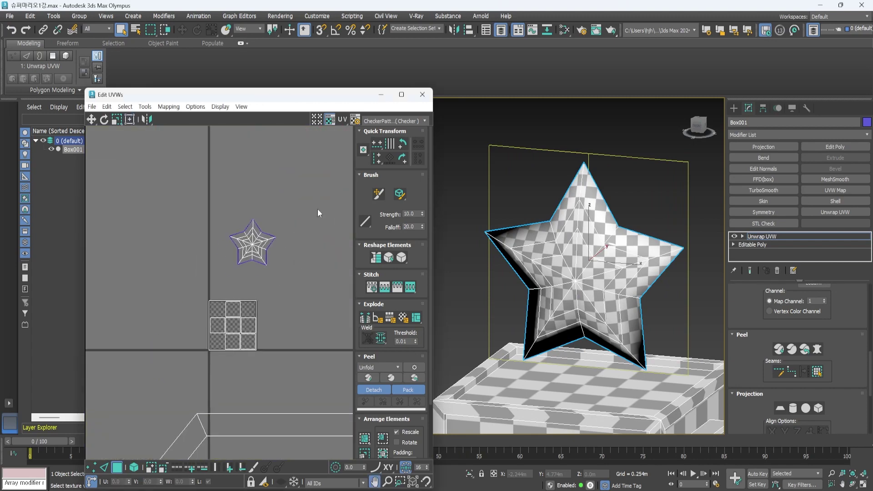
scroll(270, 241, up, 6)
scroll(269, 241, down, 6)
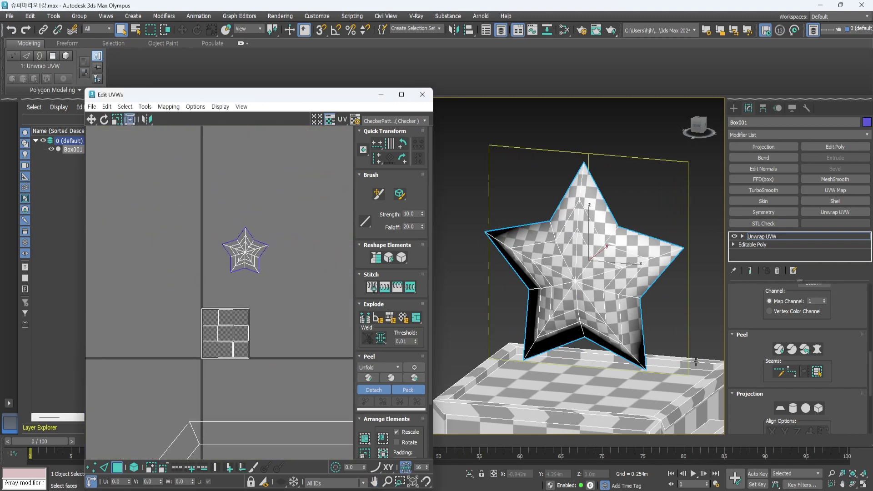
click(817, 350)
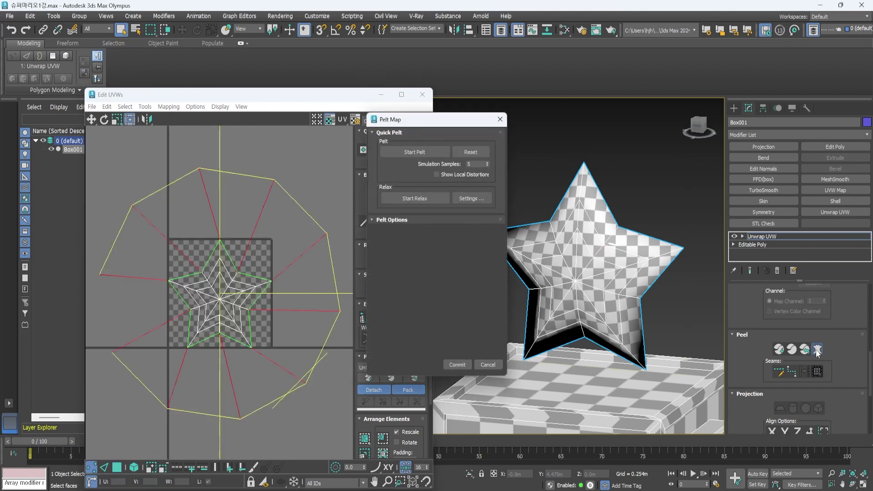
click(457, 366)
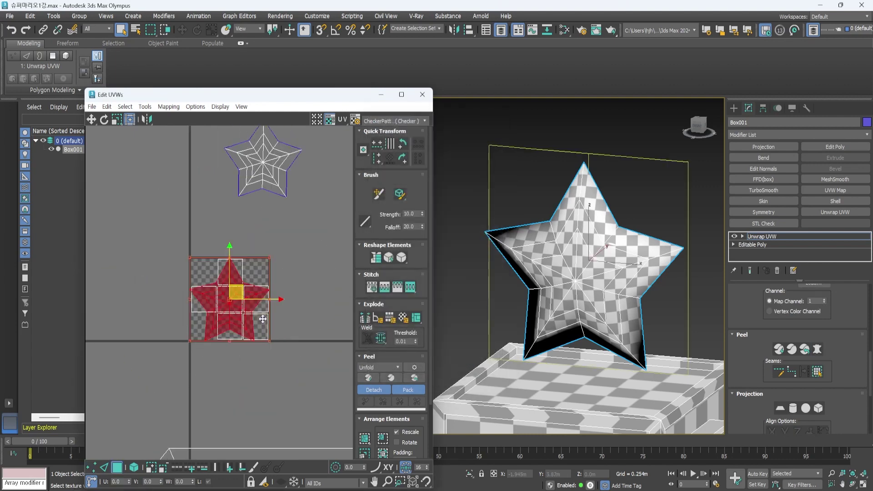
drag(245, 264, 292, 251)
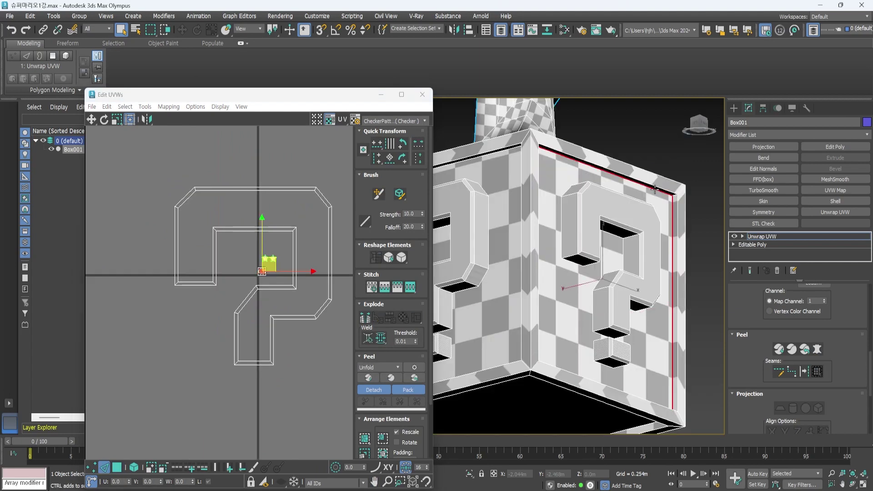
Step: Mark inner border edges of the box's question-mark side panels as peel seams
double_click(655, 189)
alt+middle_drag(654, 189, 537, 191)
click(674, 266)
alt+middle_drag(575, 160, 645, 278)
scroll(564, 254, down, 4)
click(648, 278)
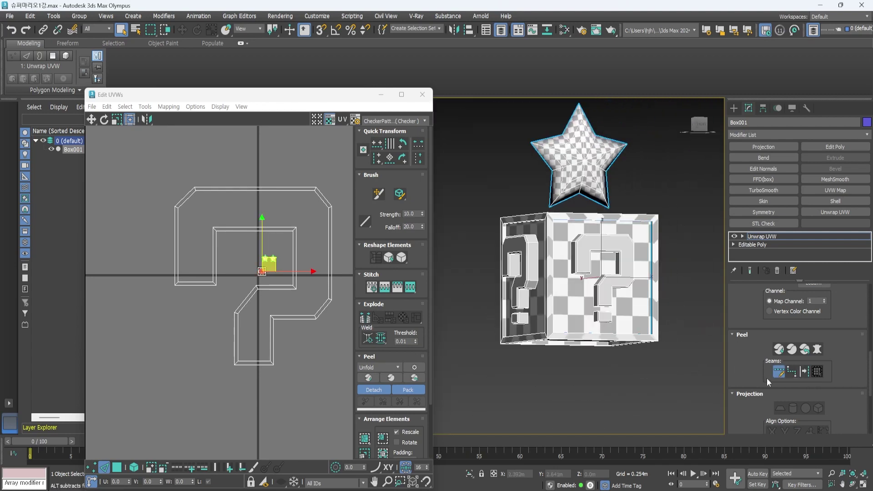
scroll(612, 345, up, 4)
alt+middle_drag(646, 318, 648, 259)
click(513, 264)
click(779, 373)
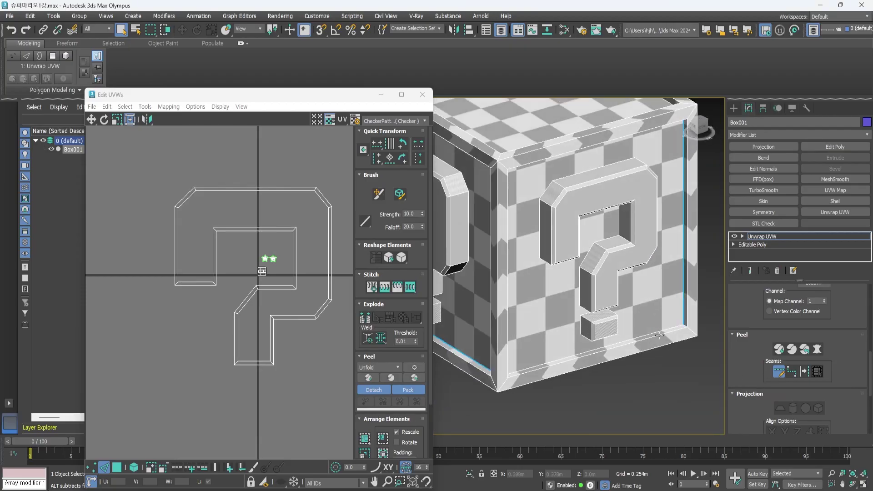
Step: Continue adding peel seams along the remaining inner border edges around the box
click(659, 335)
scroll(649, 259, down, 4)
scroll(636, 259, up, 5)
click(506, 282)
mouse_move(575, 278)
middle_down()
mouse_move(587, 273)
mouse_move(608, 318)
mouse_move(520, 292)
mouse_move(564, 278)
middle_up()
scroll(587, 274, down, 4)
scroll(564, 277, up, 3)
click(567, 256)
alt+middle_drag(588, 205, 545, 339)
scroll(627, 359, up, 4)
click(634, 362)
scroll(635, 362, down, 5)
alt+middle_drag(635, 362, 583, 371)
scroll(564, 291, up, 4)
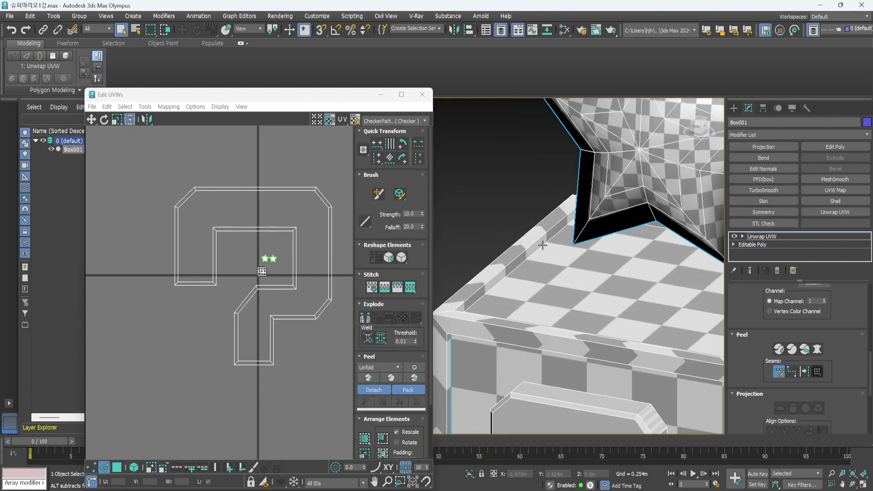
Step: Add peel seams along the inner border edges of the box's recessed top panel
click(541, 243)
alt+middle_drag(542, 244, 600, 268)
click(546, 291)
scroll(581, 271, down, 4)
scroll(601, 218, up, 4)
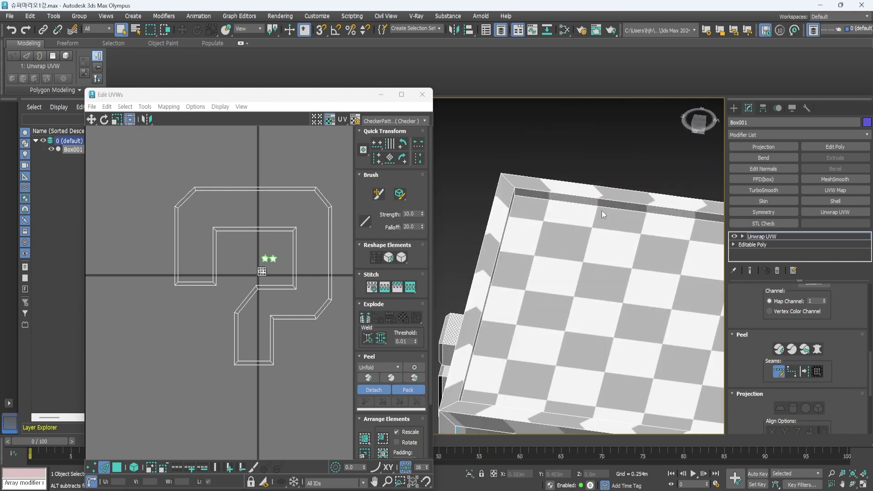
alt+middle_drag(602, 211, 557, 201)
click(552, 183)
alt+middle_drag(541, 282, 603, 255)
scroll(604, 281, down, 4)
Step: Select the inset panel faces on the box's top, bottom and sides, undoing a trial move of their UVs
key(3)
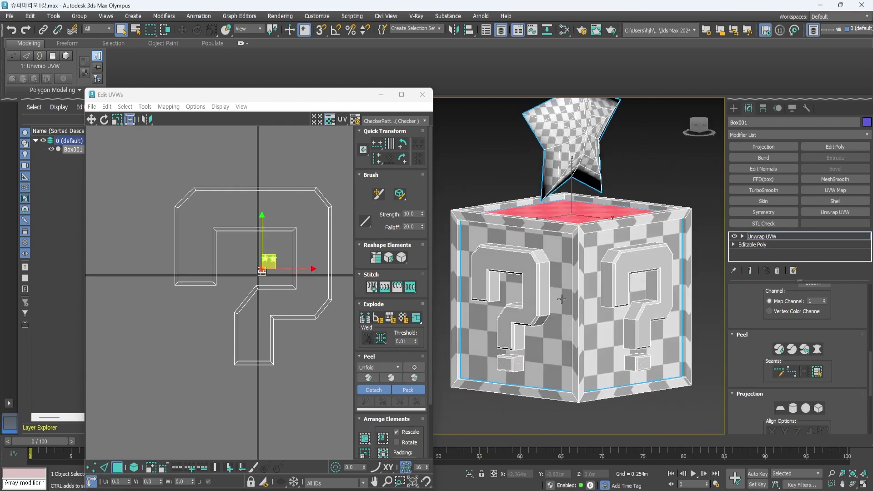
ctrl+click(557, 319)
ctrl+click(591, 318)
alt+middle_drag(591, 318, 555, 273)
ctrl+click(645, 328)
ctrl+click(587, 385)
alt+middle_drag(604, 340, 546, 377)
scroll(269, 271, up, 10)
drag(233, 275, 334, 224)
key(ctrl+z)
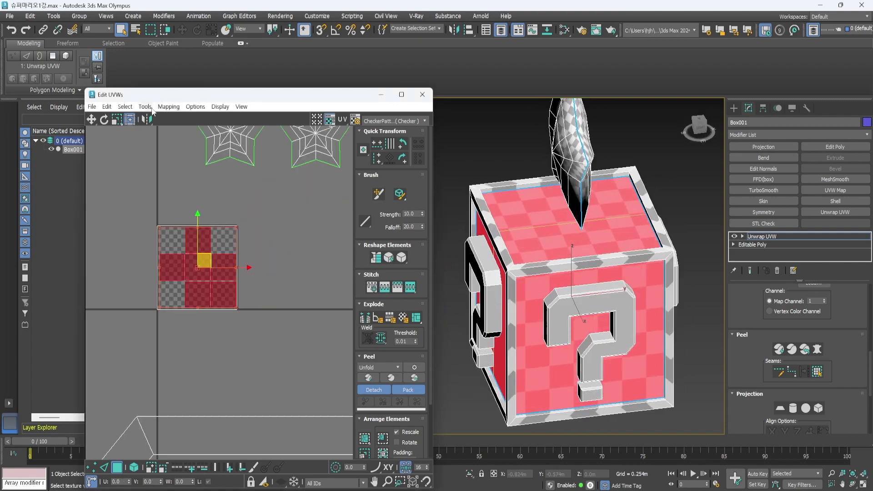
Step: Remap the selected panel faces into stacked full-tile squares and move the stack beside the two star shells
click(168, 107)
click(178, 143)
click(133, 37)
scroll(214, 248, down, 5)
drag(215, 250, 322, 195)
alt+middle_drag(569, 282, 636, 273)
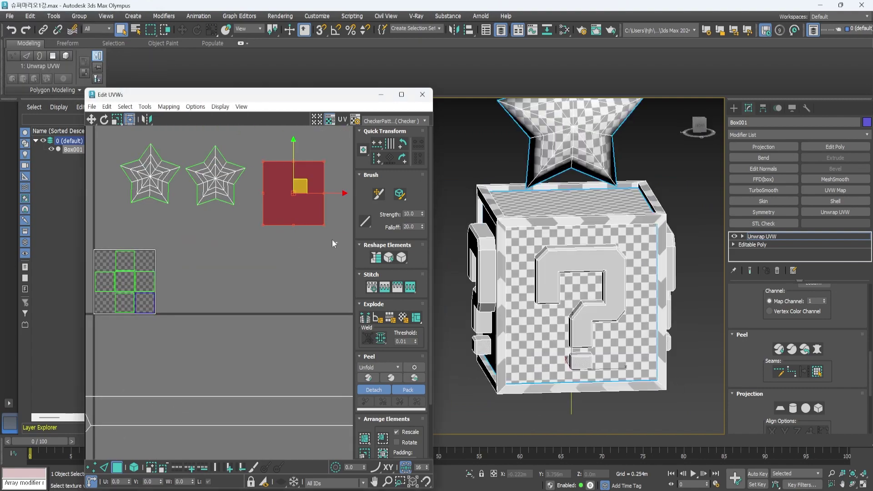
Step: Select the stacked panel UVs, pick the front question-mark panel, and move its square directly above the stack
drag(332, 239, 256, 154)
alt+middle_drag(564, 291, 569, 314)
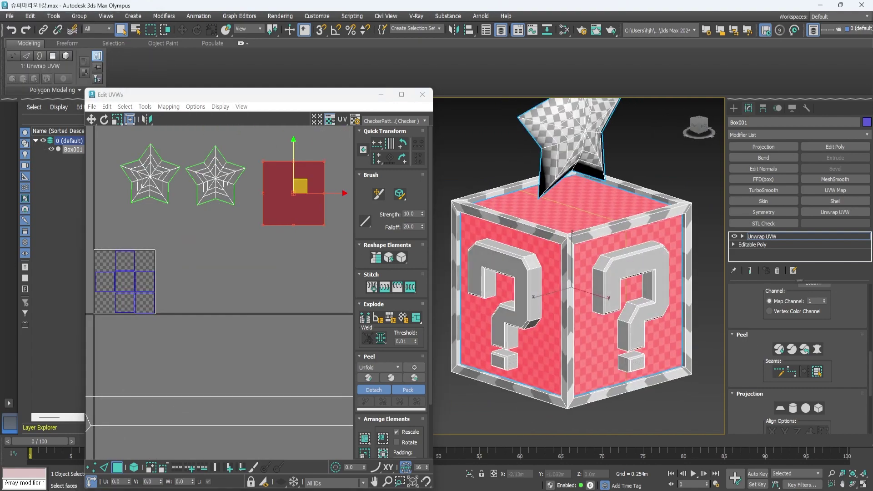
key(f)
scroll(641, 323, down, 6)
click(621, 291)
middle_drag(294, 146, 279, 231)
drag(279, 230, 279, 165)
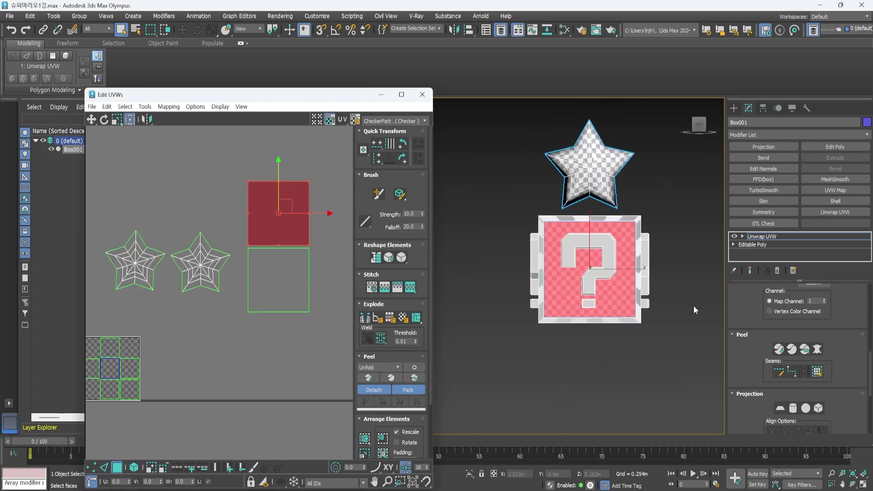
Step: Pull another panel's UV square beside the stack and shift all panel squares to the other side of the star shells
alt+middle_drag(694, 305, 646, 319)
click(637, 296)
middle_drag(350, 328, 292, 304)
drag(255, 255, 318, 255)
drag(267, 312, 213, 201)
scroll(214, 200, down, 4)
middle_drag(214, 200, 290, 230)
drag(315, 233, 187, 224)
Step: Select the box's top panel in the viewport and move its UV square above the other panel squares
alt+middle_drag(646, 284, 698, 292)
click(661, 273)
alt+middle_drag(724, 334, 710, 342)
click(647, 217)
drag(168, 209, 177, 146)
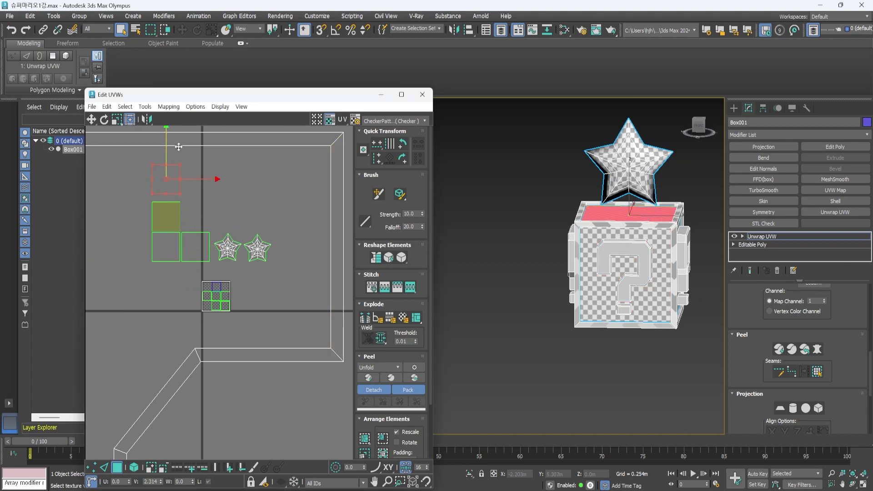
Step: Arrange the panel squares in a vertical column of three with one side panel's square right of the middle one
click(197, 245)
drag(196, 209, 203, 179)
click(169, 185)
scroll(198, 202, up, 4)
middle_drag(197, 202, 291, 252)
drag(223, 164, 222, 171)
click(285, 283)
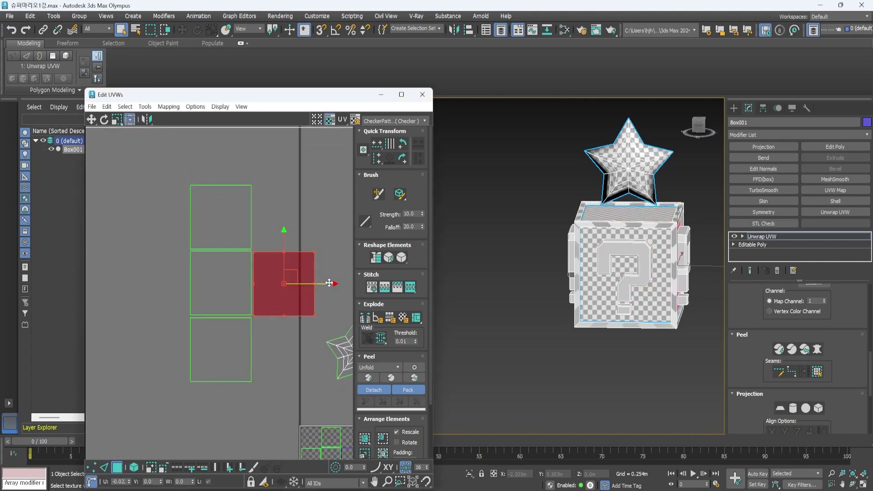
drag(331, 283, 329, 284)
click(222, 283)
click(282, 284)
Step: Separate the opposite side panel's square from the lower stack and place it left of the column's middle square
alt+middle_drag(637, 287, 673, 296)
click(234, 341)
drag(233, 342, 171, 276)
alt+middle_drag(582, 295, 636, 296)
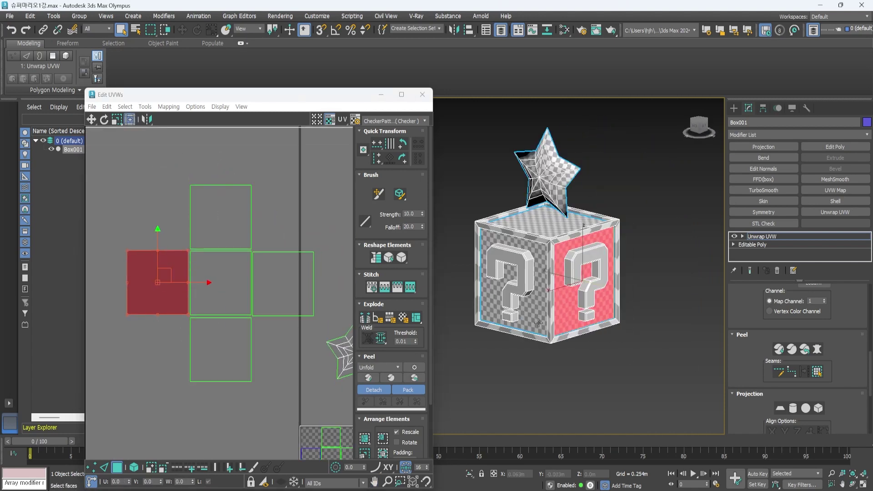
Step: Select the lowest panel square in the cross-shaped UV layout and shift it sideways by one square width
click(222, 348)
alt+middle_drag(591, 314, 600, 255)
drag(227, 343, 290, 342)
click(277, 231)
scroll(265, 251, down, 6)
Step: Select a raised question mark on the box and examine it together with its UVs
click(590, 297)
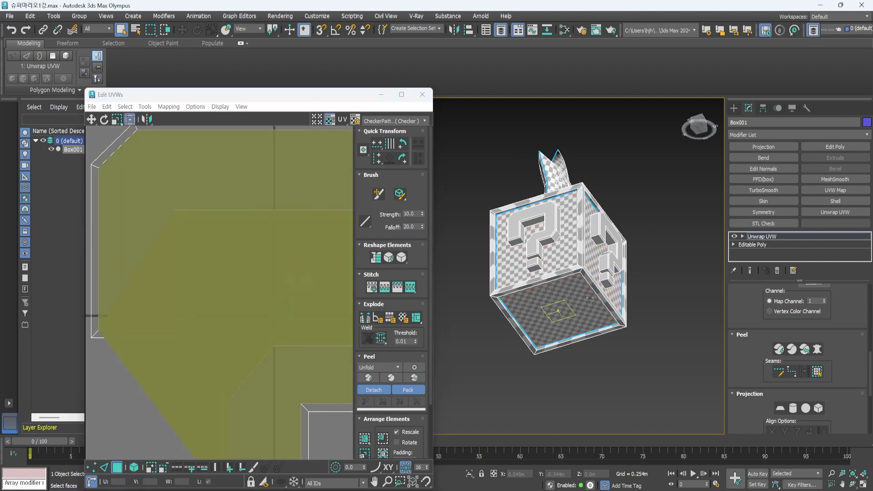
click(617, 325)
alt+middle_drag(616, 324, 587, 363)
scroll(591, 300, up, 2)
double_click(591, 300)
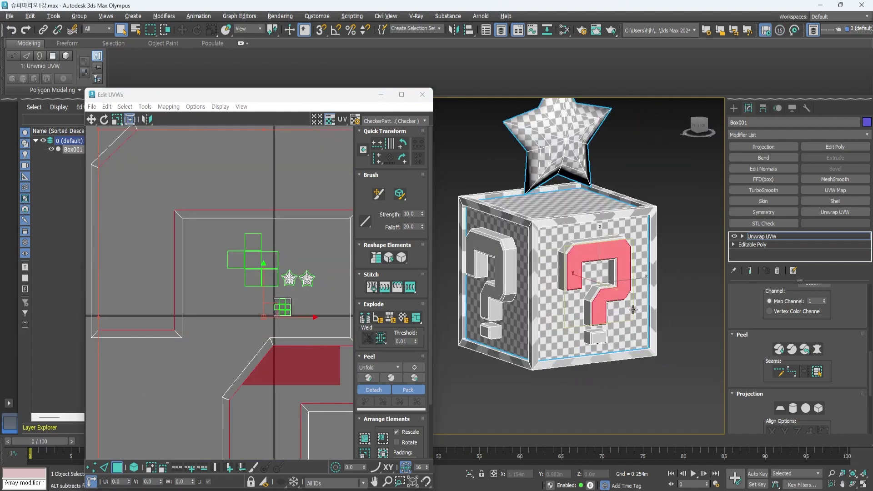
alt+middle_drag(591, 314, 593, 330)
scroll(609, 323, up, 2)
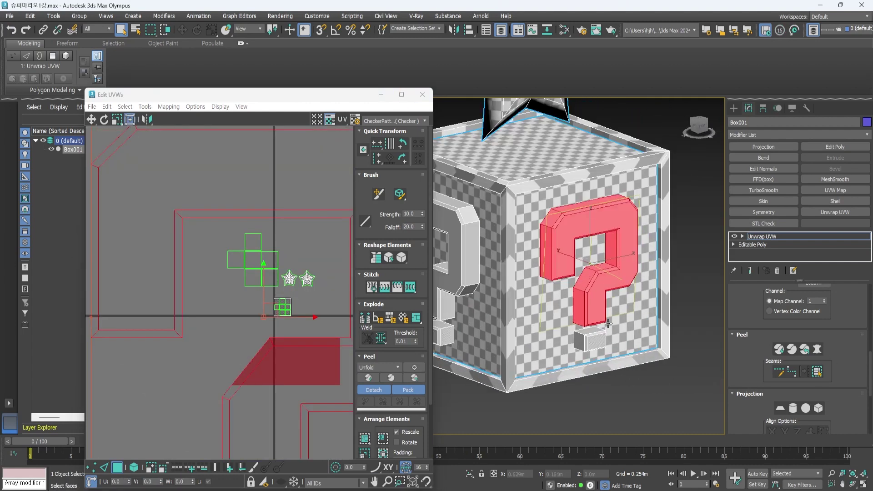
alt+middle_drag(643, 318, 628, 275)
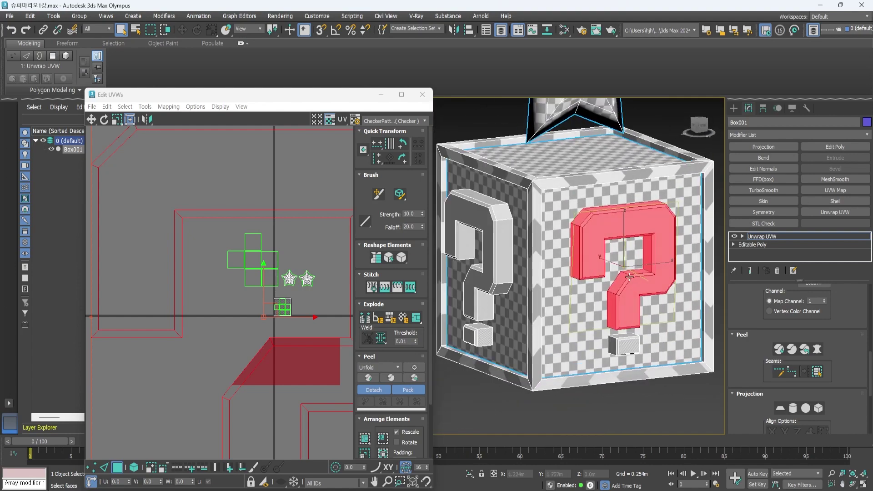
Step: Convert the star and box model to an Editable Poly
right_click(600, 261)
mouse_move(619, 388)
click(709, 396)
scroll(592, 312, down, 2)
Step: Delete the question marks and their dots from the other box faces, keeping only one set
alt+middle_drag(576, 310, 485, 325)
key(5)
key(Delete)
click(482, 327)
ctrl+click(478, 358)
key(Delete)
click(523, 325)
key(Delete)
Step: Detach the remaining question mark and its dot from the box as a separate object
alt+middle_drag(528, 350, 505, 341)
click(453, 303)
ctrl+click(451, 341)
scroll(851, 361, down, 10)
key(ctrl+1)
ctrl+drag(715, 309, 817, 354)
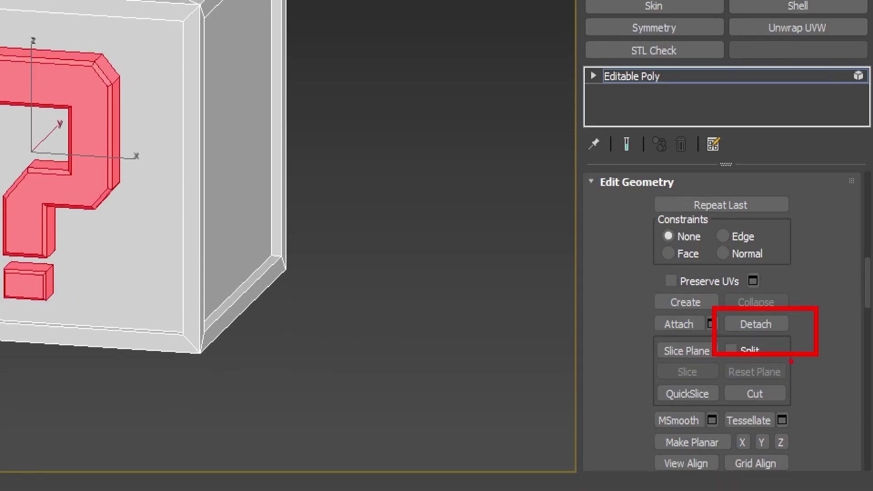
key(Escape)
click(814, 360)
click(465, 253)
key(5)
Step: Select the detached question mark, add an Unwrap UVW modifier and open the UV editor
click(564, 378)
click(487, 291)
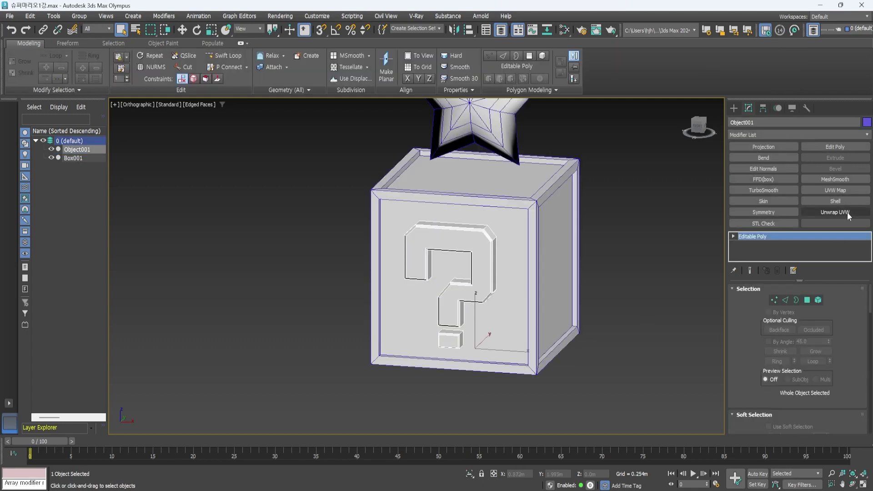
click(848, 212)
scroll(850, 367, down, 5)
scroll(851, 366, up, 3)
click(797, 347)
middle_drag(510, 259, 689, 269)
scroll(310, 347, down, 5)
scroll(623, 292, up, 5)
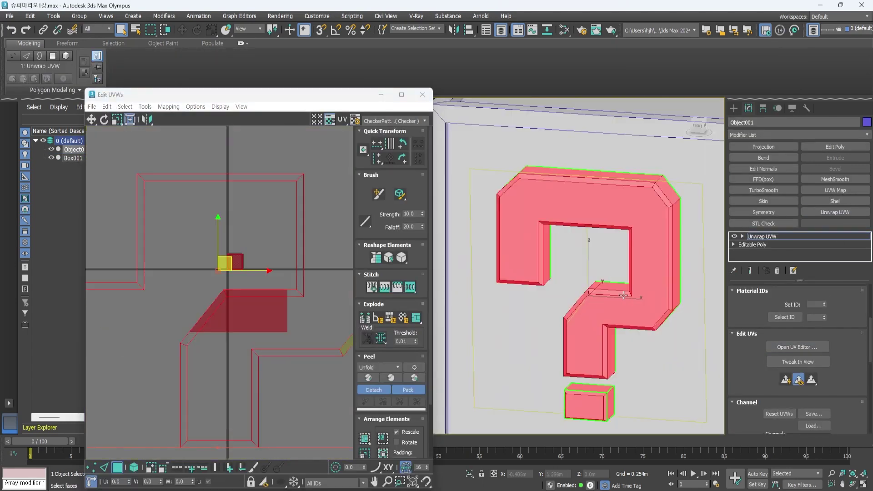
Step: Mark seams along the corner edges of the question mark's upper part
alt+middle_drag(624, 292, 682, 289)
key(2)
alt+middle_drag(587, 273, 623, 276)
scroll(834, 351, down, 8)
click(772, 372)
alt+middle_drag(580, 251, 596, 264)
scroll(824, 359, up, 4)
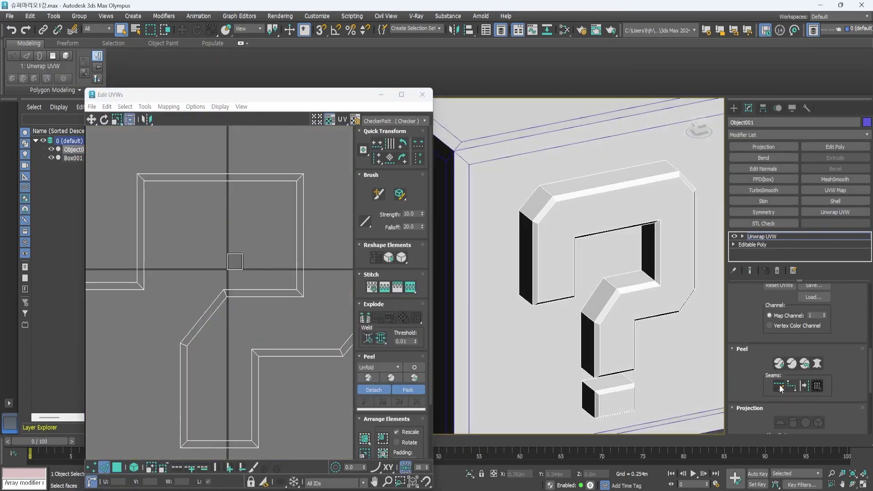
click(543, 259)
mouse_move(555, 243)
alt+middle_down()
mouse_move(542, 258)
mouse_move(556, 255)
alt+middle_up()
scroll(599, 230, up, 3)
scroll(616, 232, down, 3)
alt+middle_drag(599, 230, 609, 245)
scroll(582, 209, up, 4)
click(575, 203)
scroll(574, 203, down, 4)
scroll(599, 242, up, 4)
click(596, 241)
click(519, 248)
Step: Mark seams along the corner edges of the question mark's lower stem
alt+middle_drag(584, 298, 598, 260)
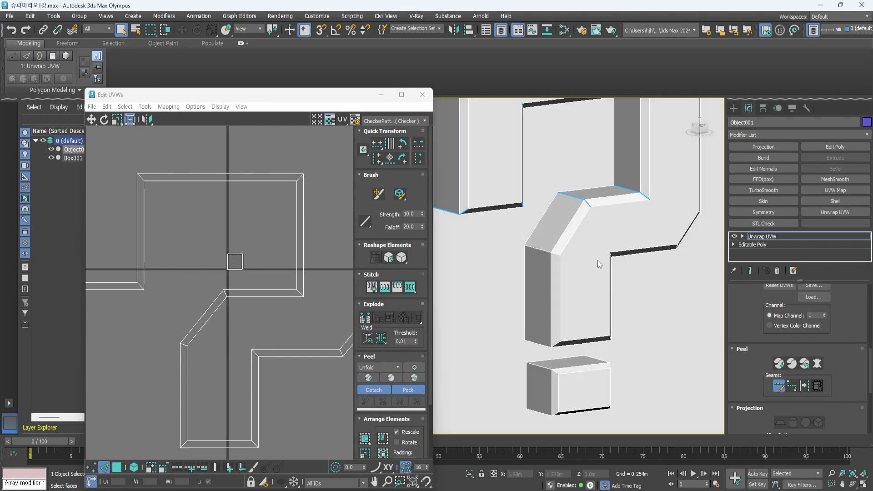
click(556, 248)
alt+middle_drag(566, 287, 560, 265)
alt+middle_drag(617, 275, 587, 312)
click(564, 218)
alt+middle_drag(645, 217, 619, 307)
click(616, 278)
click(621, 304)
scroll(597, 267, down, 5)
middle_drag(597, 268, 654, 271)
Step: Select the question mark's faces up to the seams and flatten them with Pelt Map
key(3)
click(656, 264)
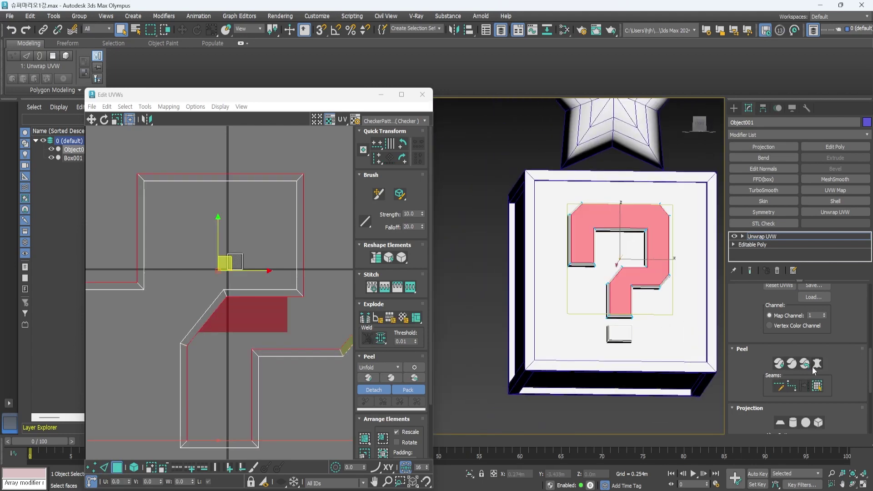
click(817, 386)
click(817, 364)
click(458, 365)
Step: Relax the question mark shell with Unfold3D Optimize at 1 iteration
click(144, 107)
click(175, 271)
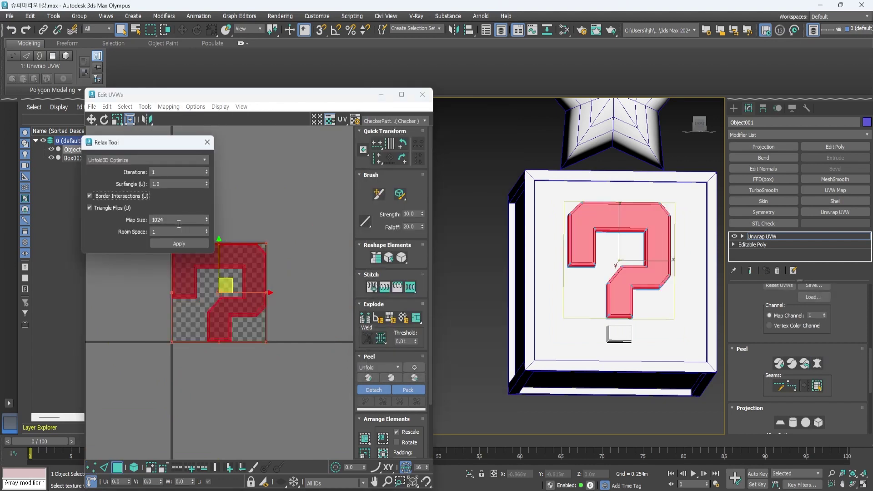
click(180, 243)
click(205, 141)
Step: Move the question mark shell below the checker square and check its side flaps for overlaps
middle_drag(238, 258, 271, 240)
drag(249, 277, 273, 398)
click(301, 433)
middle_drag(293, 432, 282, 342)
scroll(281, 342, up, 6)
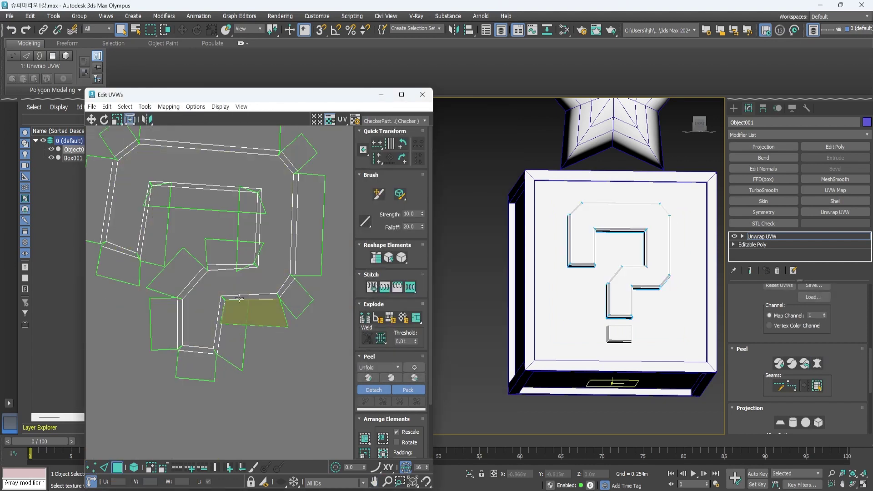
middle_drag(267, 287, 298, 314)
click(294, 340)
middle_drag(238, 222, 224, 182)
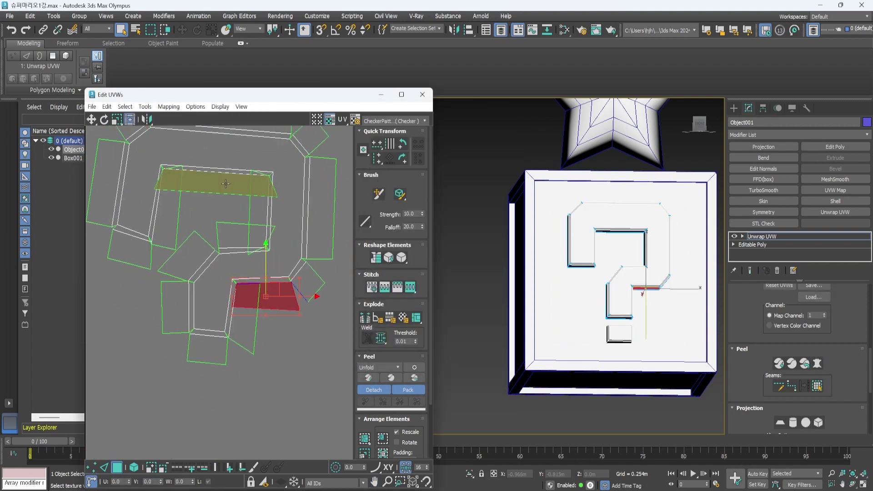
scroll(318, 328, down, 5)
middle_drag(319, 328, 289, 338)
Step: Relax the whole question mark shell repeatedly with Relax By Polygon Angles, 100 iterations and an amount of 0.1
double_click(256, 302)
click(145, 107)
click(189, 274)
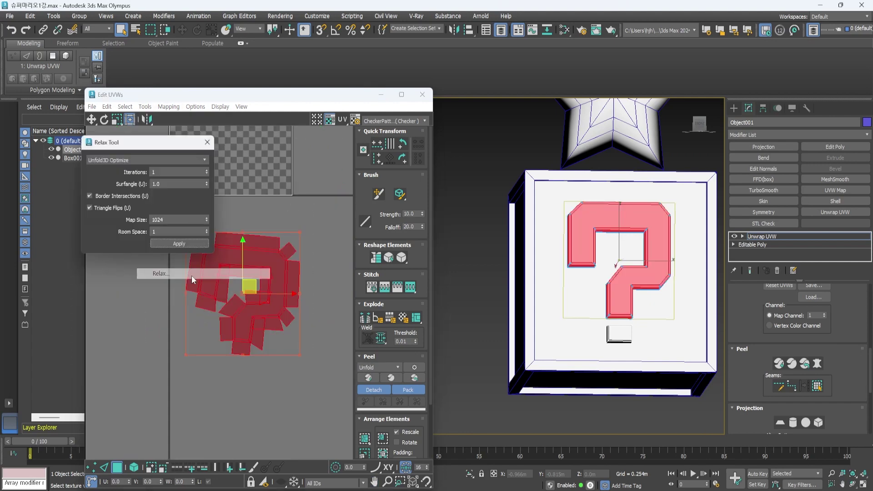
click(189, 160)
click(185, 186)
click(179, 219)
click(196, 160)
click(184, 178)
click(174, 220)
click(176, 220)
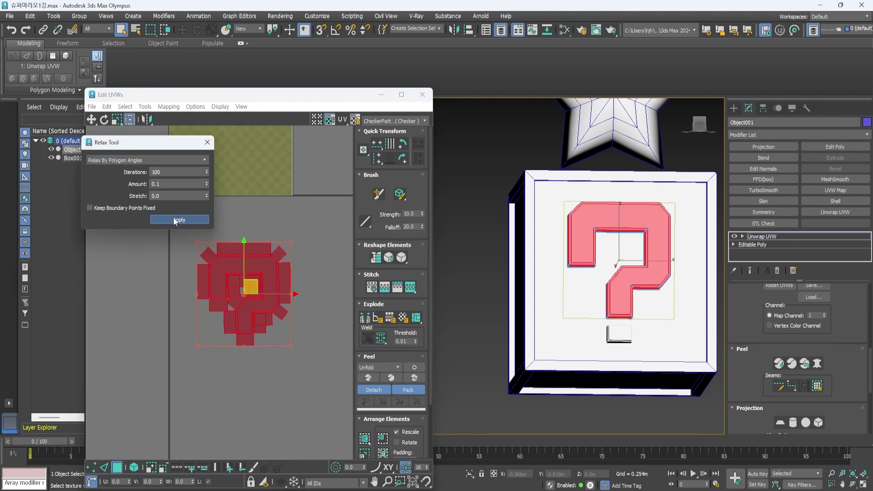
click(176, 221)
click(207, 142)
Step: Compare the relaxed shell's overlapping flaps with the question mark in the viewport
click(318, 288)
scroll(293, 323, up, 5)
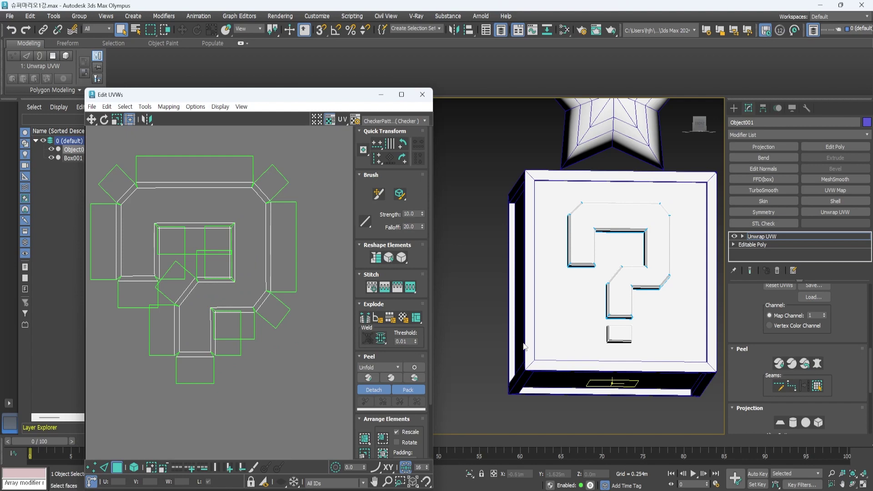
alt+middle_drag(591, 200, 626, 326)
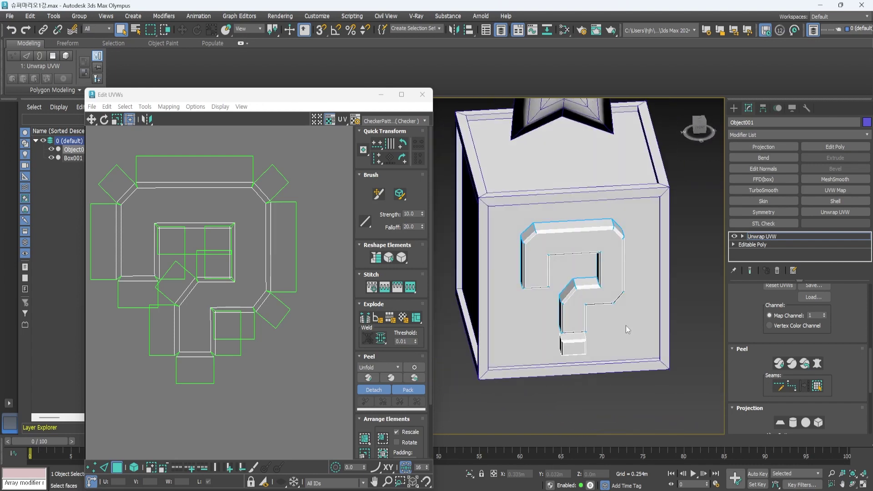
scroll(257, 293, down, 3)
key(ctrl+a)
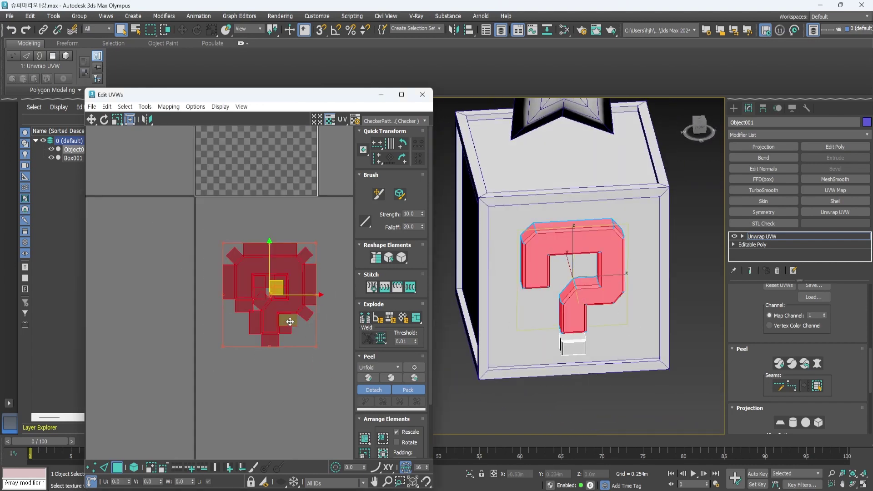
Step: Reselect the detached question mark and open the UV editor for its Unwrap UVW modifier
click(465, 288)
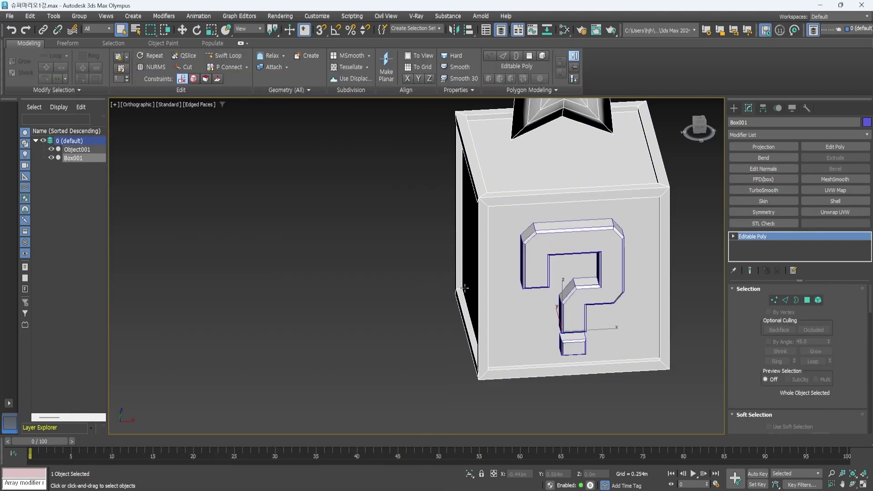
click(527, 273)
click(762, 237)
click(798, 354)
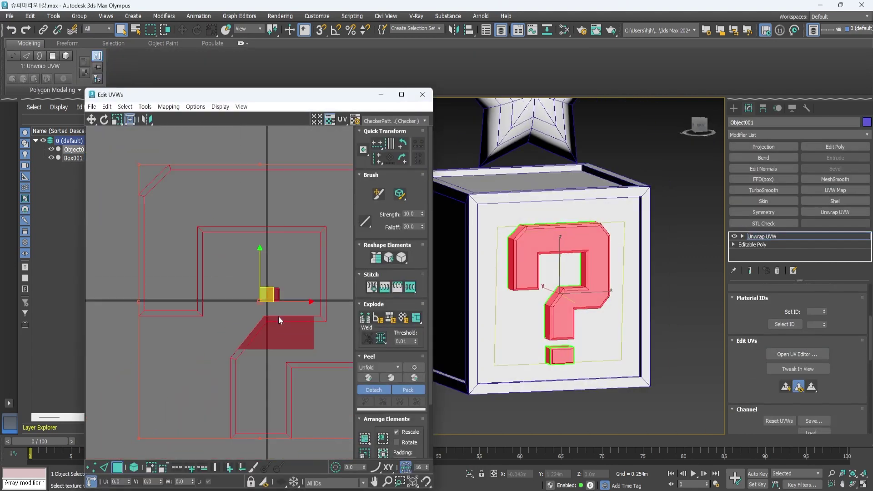
middle_drag(278, 320, 305, 348)
click(314, 334)
scroll(577, 300, down, 3)
Step: Select the question mark's flat front face in the viewport
click(574, 309)
scroll(580, 307, up, 3)
alt+middle_drag(598, 302, 590, 350)
scroll(587, 282, up, 8)
scroll(590, 350, down, 6)
click(597, 294)
scroll(244, 244, down, 5)
alt+middle_drag(545, 268, 600, 275)
Step: Mark seams around the question mark's front face and around the outer edge of its bevel
scroll(787, 387, down, 10)
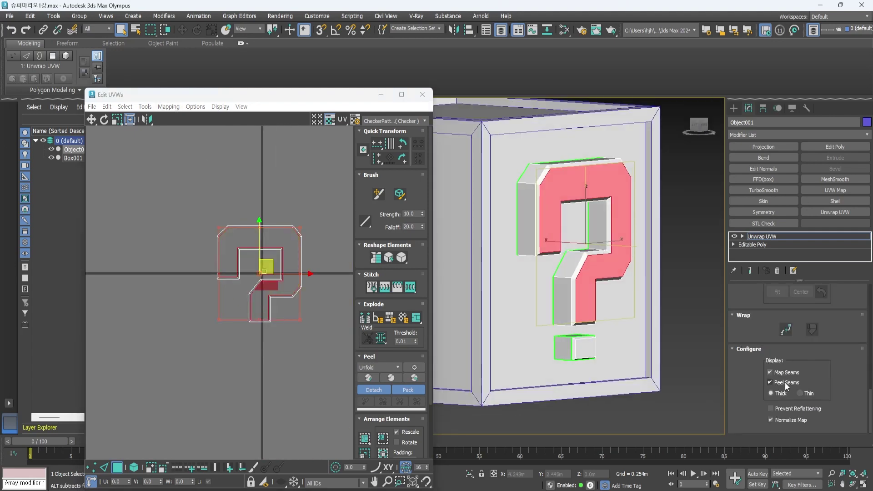
scroll(776, 393, up, 5)
scroll(661, 286, up, 3)
click(662, 286)
scroll(546, 252, up, 3)
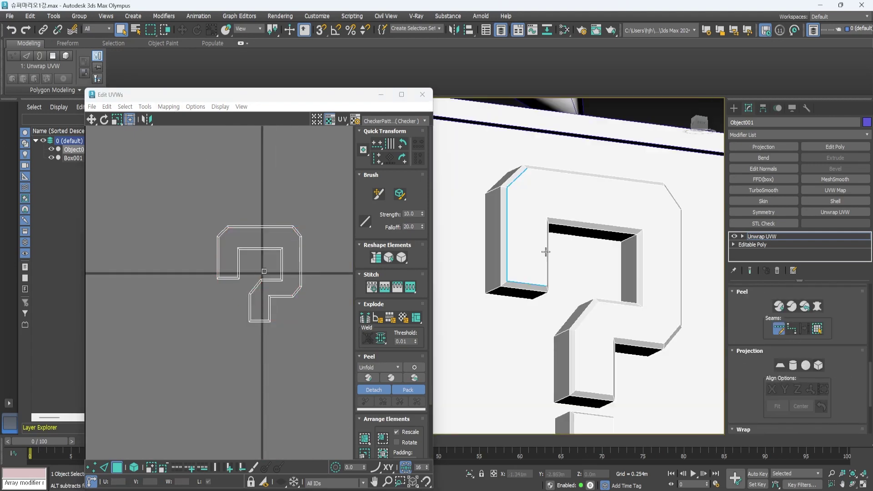
alt+middle_drag(649, 370, 666, 325)
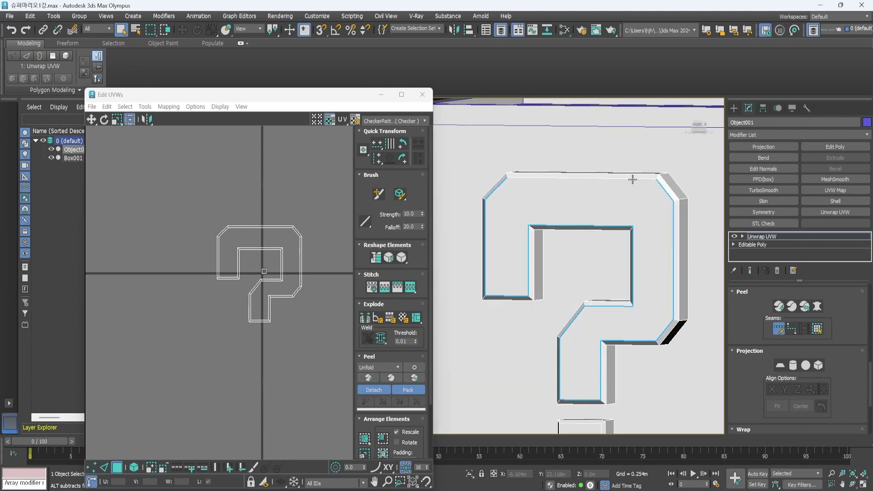
alt+middle_drag(632, 179, 633, 292)
alt+middle_drag(519, 230, 620, 366)
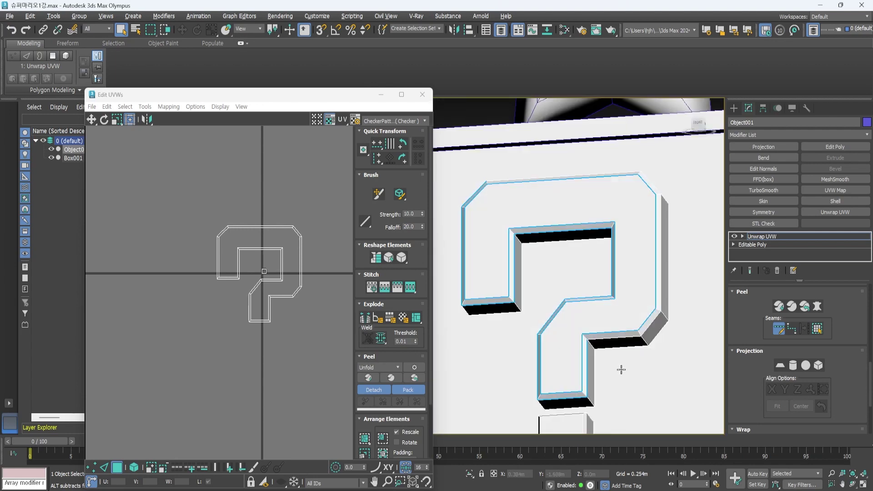
alt+middle_drag(631, 207, 554, 318)
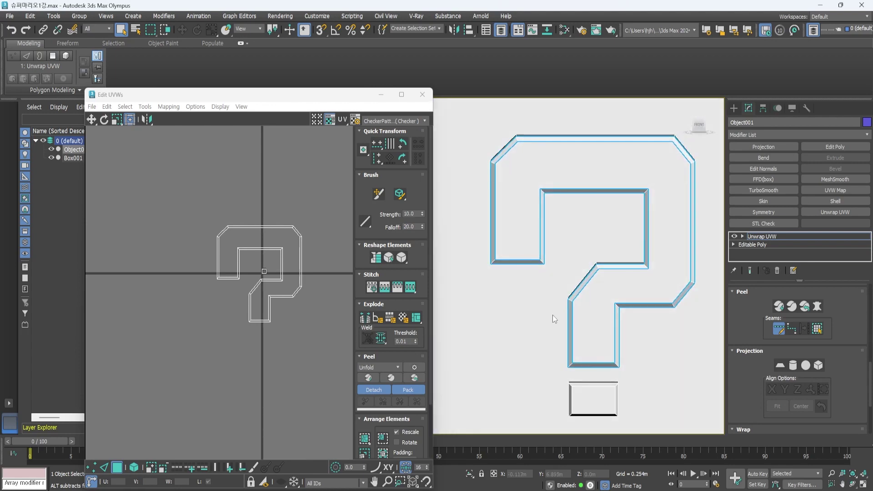
Step: Select the question mark's front face, reopen the UV editor and apply Flatten Mapping with the default settings
click(423, 94)
key(3)
click(654, 246)
scroll(851, 388, up, 1)
scroll(851, 387, up, 3)
click(798, 333)
click(169, 106)
click(178, 118)
key(Return)
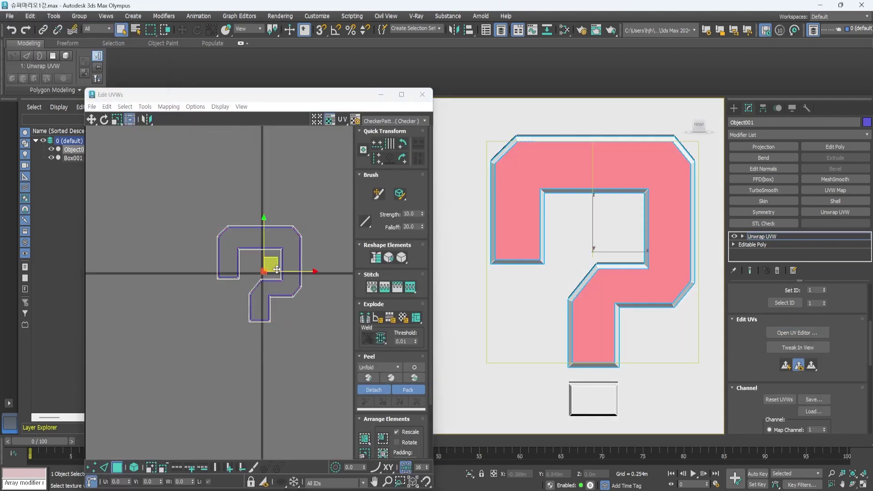
Step: Move the front face's UV shell away from the remaining shells to beside the checker square
drag(268, 265, 209, 247)
middle_drag(233, 235, 253, 276)
scroll(253, 277, up, 5)
drag(119, 235, 300, 295)
scroll(292, 295, up, 5)
drag(303, 313, 219, 247)
Step: Select the question mark's bevel faces up to the seams and apply Unfold Mapping to them
alt+middle_drag(651, 332, 636, 328)
click(645, 306)
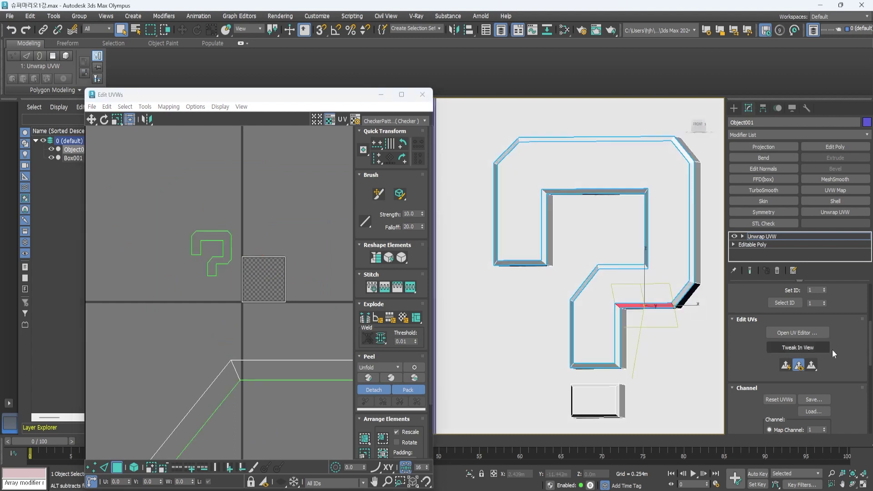
drag(869, 354, 869, 383)
click(817, 388)
click(168, 106)
click(178, 140)
Step: Move the bevel's UV strip beside the checker square, just below the front face's shell
scroll(263, 320, down, 5)
scroll(263, 320, up, 9)
drag(275, 221, 138, 254)
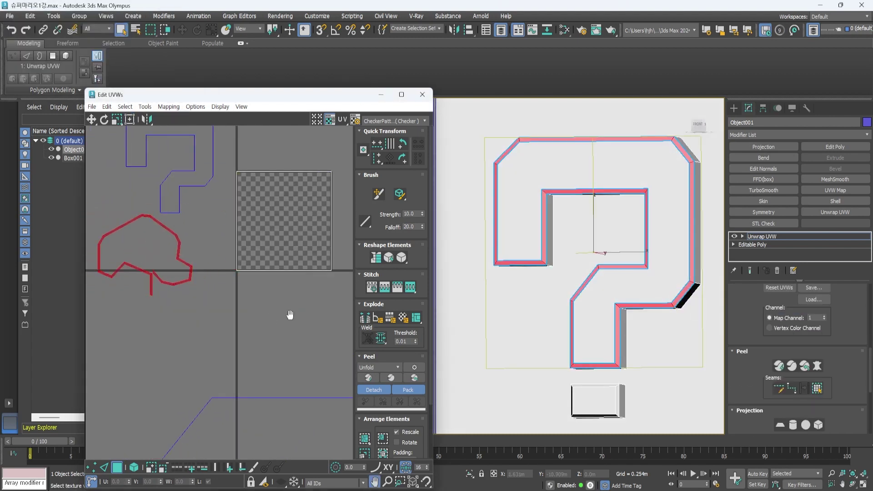
middle_drag(291, 314, 352, 314)
click(268, 375)
scroll(279, 364, down, 4)
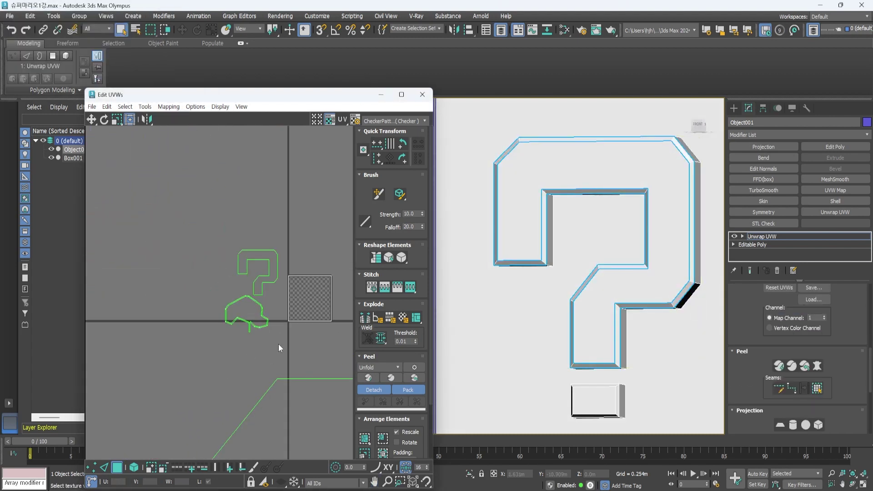
Step: Select the question mark's side faces up to the seams, apply Unfold Mapping, and place their strip beside the bevel shell
scroll(306, 338, down, 4)
middle_drag(307, 338, 266, 283)
alt+middle_drag(614, 339, 636, 305)
click(648, 310)
click(817, 388)
click(168, 106)
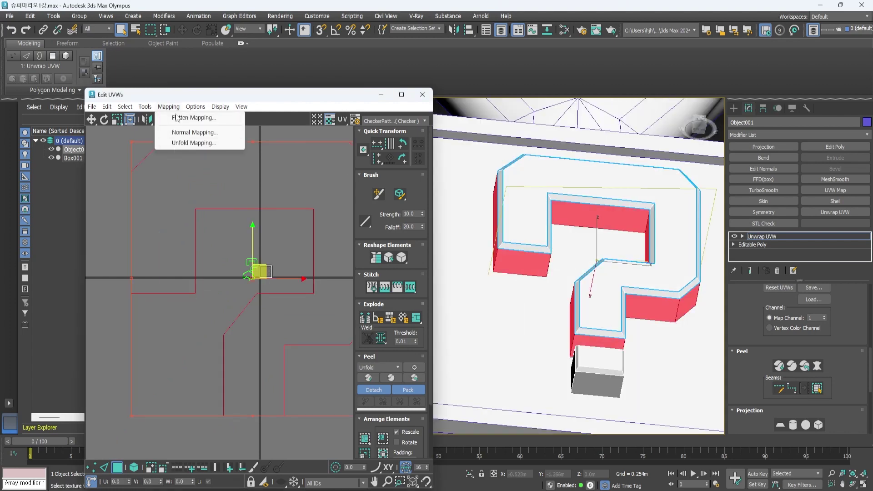
click(178, 141)
key(Return)
scroll(227, 268, up, 4)
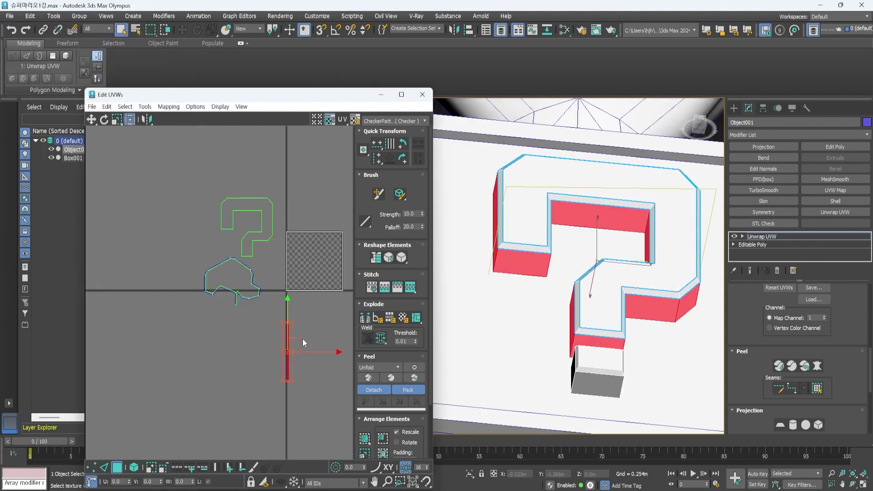
click(277, 318)
Step: Mark UV seams along the front and bevel edges of the question mark's dot
alt+middle_drag(553, 282, 575, 337)
click(579, 317)
scroll(580, 320, up, 4)
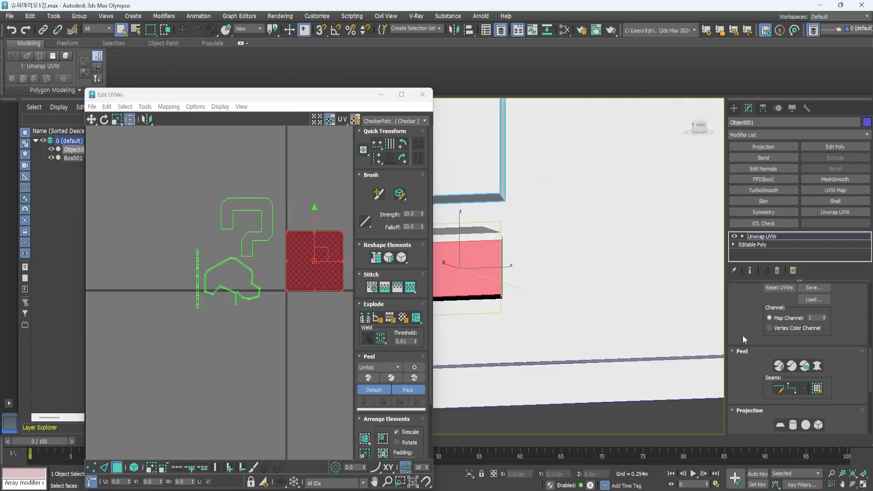
click(779, 388)
click(574, 241)
alt+middle_drag(523, 291, 657, 312)
click(534, 263)
click(574, 295)
click(570, 233)
click(564, 264)
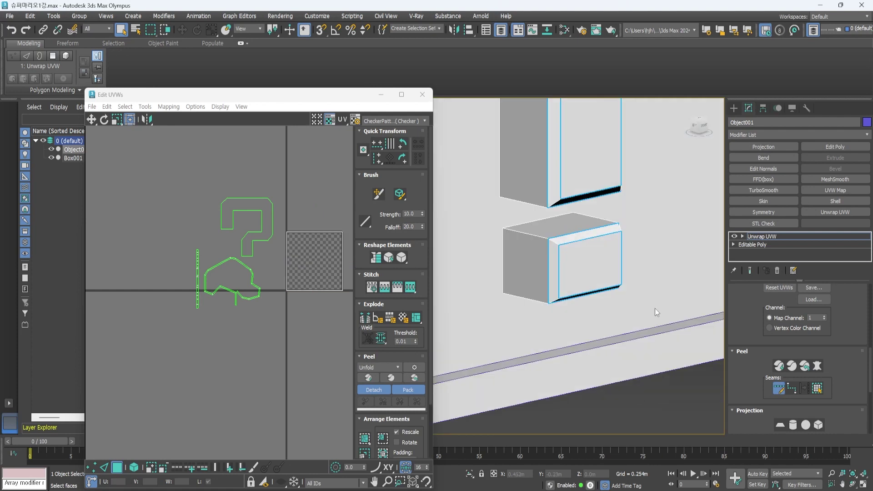
Step: Select the dot's front face, apply Unfold Mapping, and place its shell inside the question mark's front-face shell
click(423, 95)
key(3)
scroll(802, 302, up, 3)
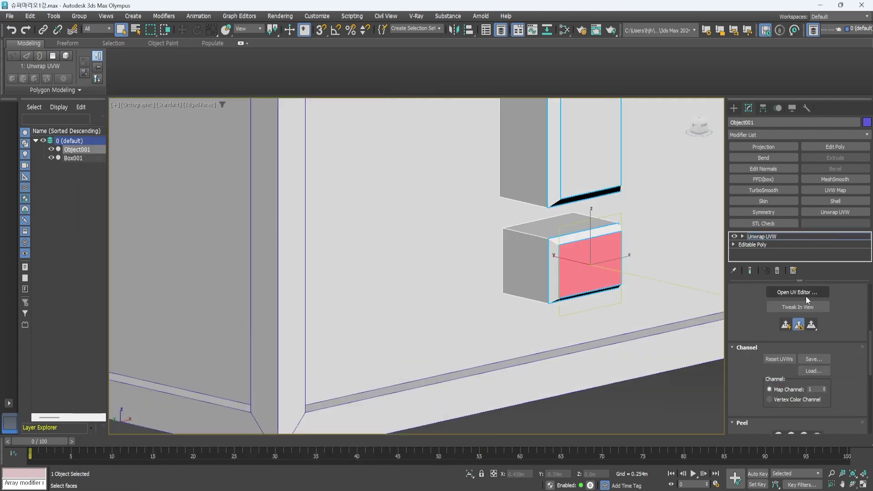
click(805, 295)
click(169, 107)
click(176, 141)
drag(314, 272, 239, 232)
key(r)
Step: Select the dot's bevel faces up to the seams, apply Unfold Mapping, and move them onto the question mark's bevel shell
scroll(253, 223, up, 3)
scroll(329, 213, down, 3)
click(567, 239)
scroll(825, 332, up, 5)
scroll(841, 343, down, 7)
click(817, 369)
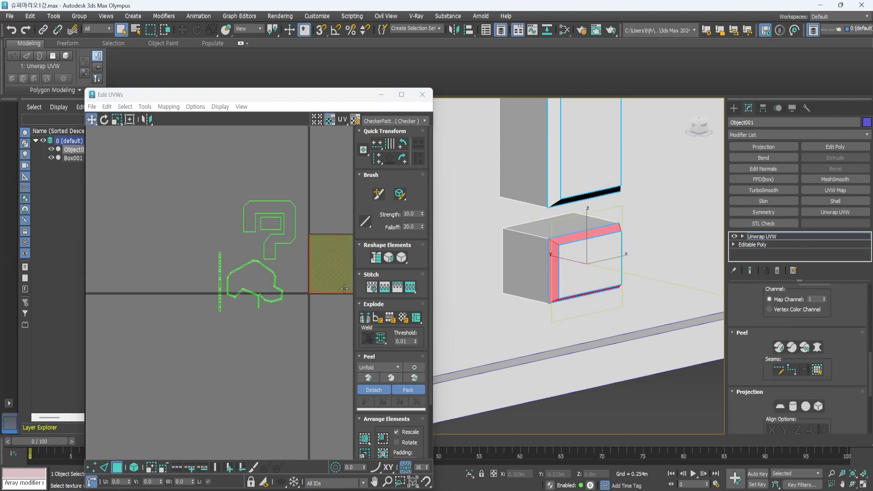
click(169, 107)
click(176, 141)
click(129, 35)
drag(347, 281, 268, 302)
Step: Select the bevel shells of the question mark and its dot and scale them down together
ctrl+drag(264, 293, 344, 345)
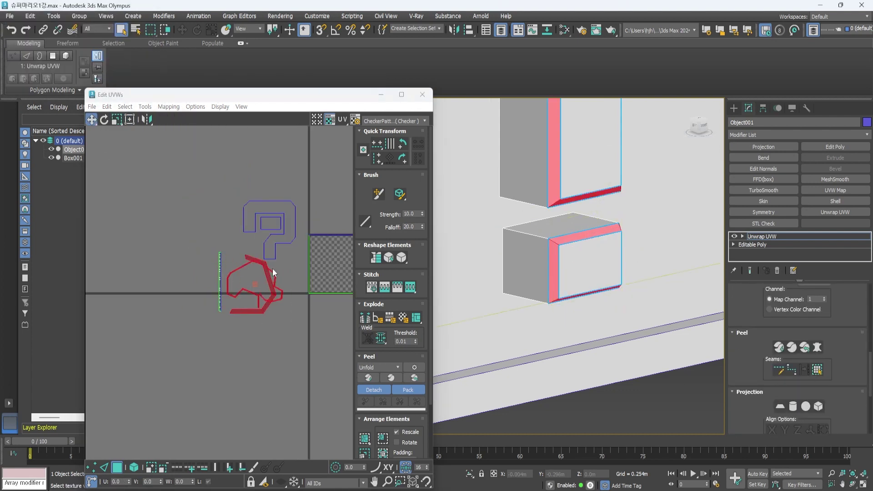
click(114, 122)
drag(219, 94, 274, 82)
drag(488, 76, 526, 59)
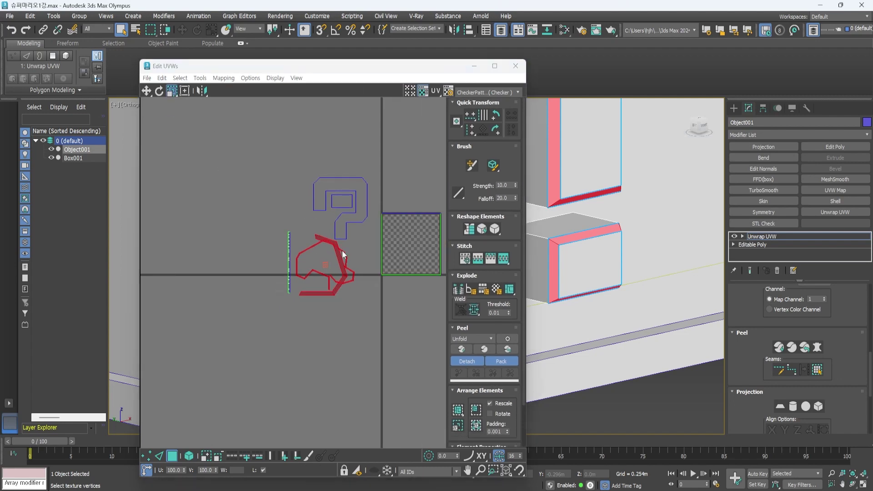
click(146, 91)
Step: Apply Unfold Mapping to the dot's side faces and rotate their strip upright alongside the question mark's side strip
click(565, 224)
click(817, 369)
click(223, 78)
click(231, 112)
click(130, 36)
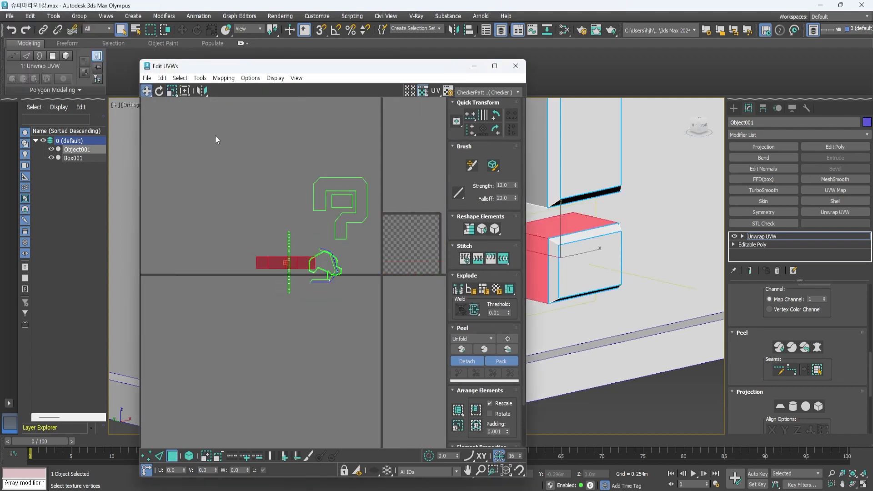
click(159, 91)
scroll(294, 283, up, 2)
scroll(605, 264, down, 5)
Step: Move the bevel shells closer to the side strips and bring the front-face shells down beside them
drag(385, 277, 314, 223)
drag(364, 251, 341, 250)
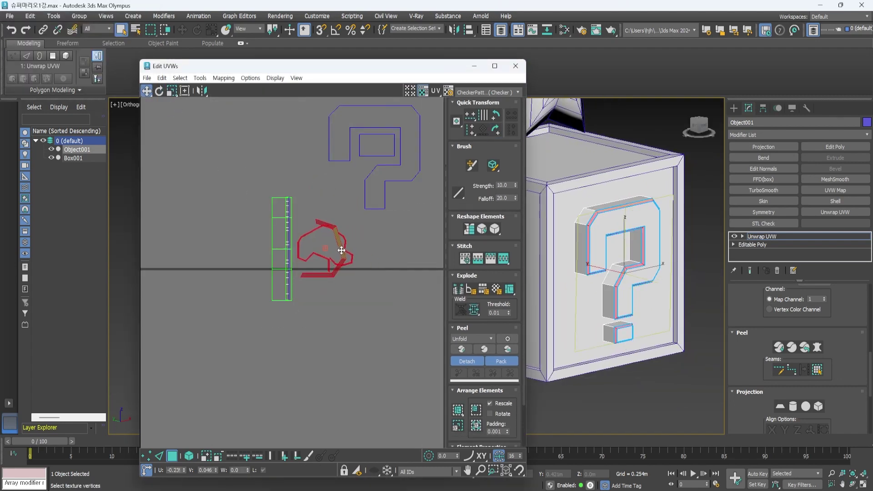
scroll(367, 248, down, 1)
drag(421, 223, 328, 127)
drag(385, 172, 394, 230)
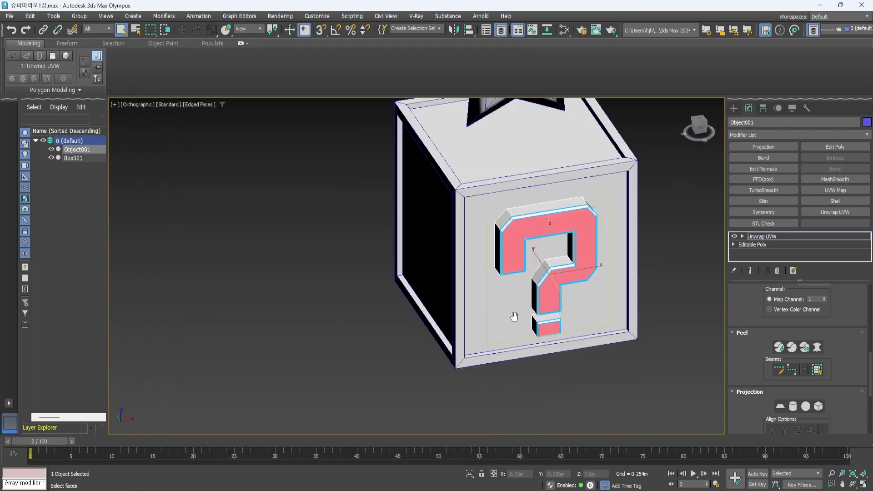
Step: Convert the question mark to Editable Poly and turn on angle snap for rotating it
right_click(595, 264)
click(721, 427)
key(e)
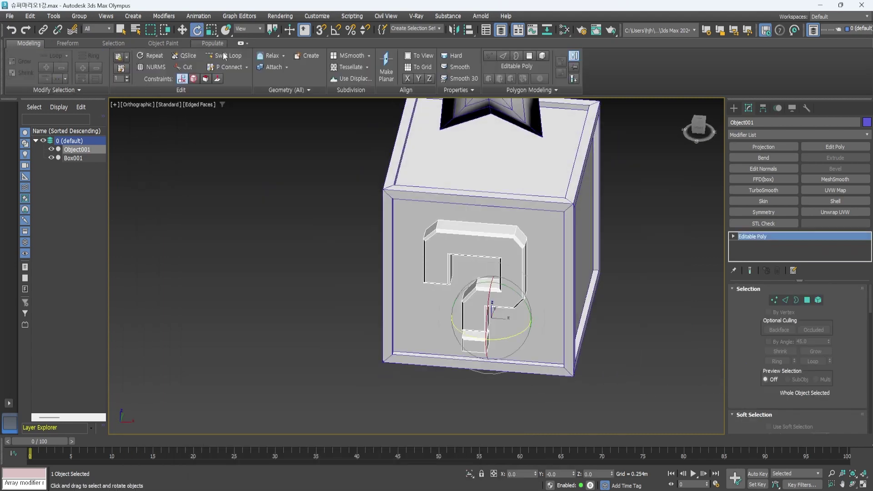
shift+drag(552, 351, 552, 350)
click(483, 293)
click(335, 30)
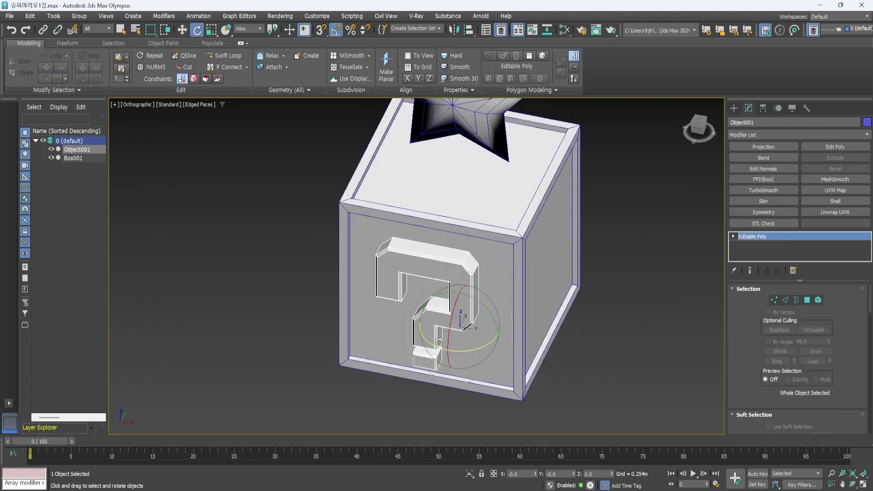
Step: Rotate-copy the question mark around the box, making three copies for the other sides
shift+drag(435, 348, 514, 377)
click(459, 254)
click(438, 291)
mouse_move(544, 347)
alt+middle_down()
mouse_move(515, 334)
mouse_move(539, 410)
alt+middle_up()
key(w)
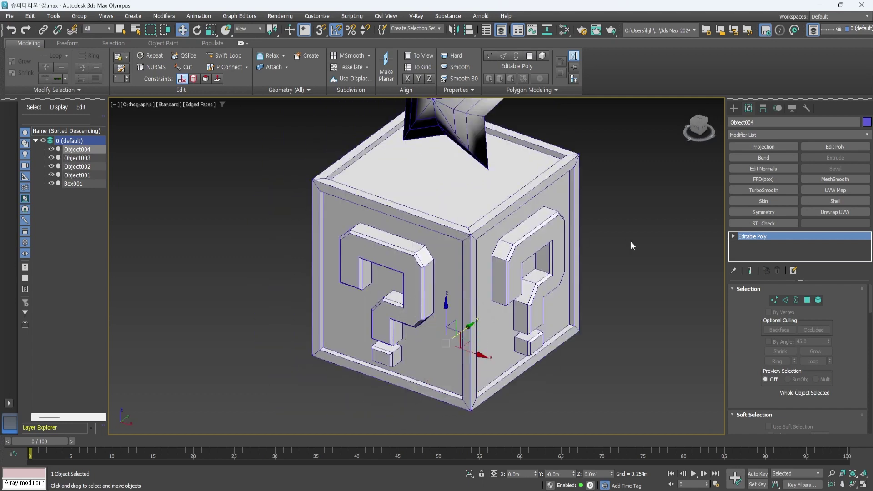
Step: Select the box and attach all four question marks to it
click(572, 231)
scroll(807, 367, down, 6)
click(775, 383)
click(418, 277)
click(523, 314)
alt+middle_drag(523, 314, 445, 314)
click(541, 273)
click(539, 273)
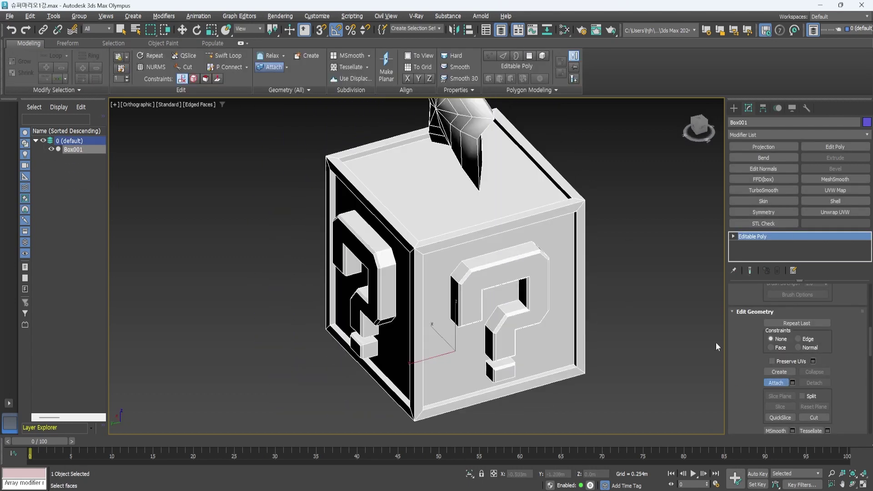
Step: Apply Unwrap UVW to the combined box, select the question-mark shells in the UV editor, and display the checker pattern
click(836, 212)
scroll(850, 314, up, 5)
drag(868, 321, 869, 338)
click(797, 369)
scroll(417, 288, down, 6)
drag(328, 348, 182, 239)
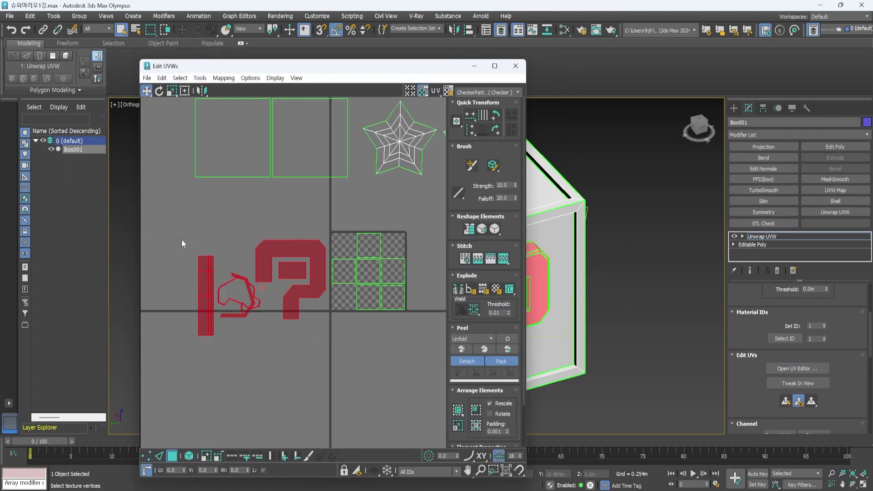
click(488, 92)
middle_drag(564, 264, 650, 237)
click(494, 109)
Step: Scale down the selected question-mark shells and clear the selection
drag(208, 68, 158, 59)
key(r)
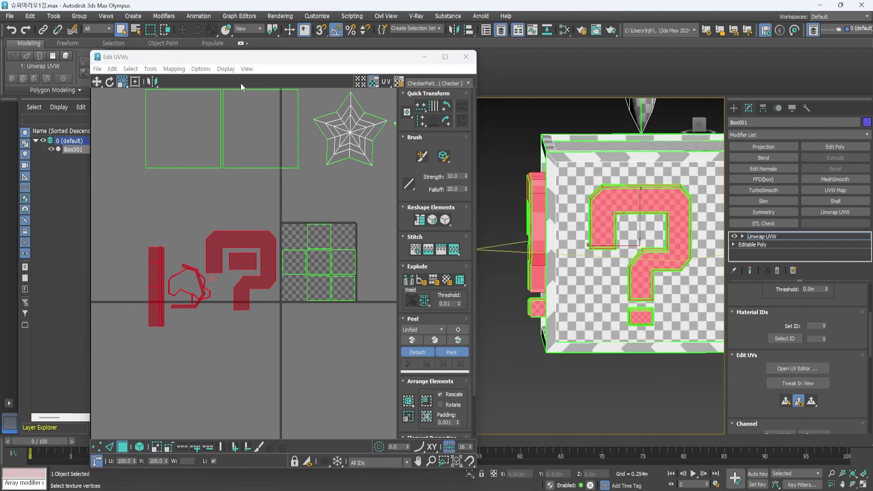
click(122, 94)
drag(233, 261, 251, 265)
click(97, 82)
click(579, 291)
ctrl+click(641, 277)
click(610, 387)
Step: Select both star shells and move them down closer to the checker square
alt+middle_drag(609, 246, 703, 284)
scroll(655, 273, up, 4)
scroll(644, 256, down, 5)
click(357, 144)
middle_drag(370, 183, 300, 195)
ctrl+click(353, 145)
drag(296, 144, 288, 205)
scroll(610, 277, down, 5)
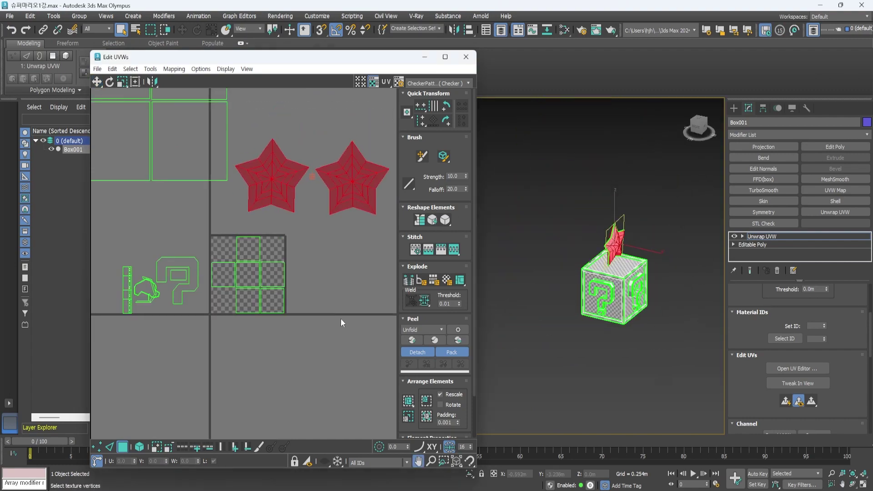
Step: Select the box's frame faces on the model and bring their UV shell into view
scroll(350, 314, down, 4)
click(608, 300)
scroll(614, 300, up, 5)
click(636, 313)
alt+middle_drag(624, 312, 621, 295)
click(618, 298)
click(322, 299)
scroll(322, 299, up, 4)
middle_drag(323, 299, 302, 268)
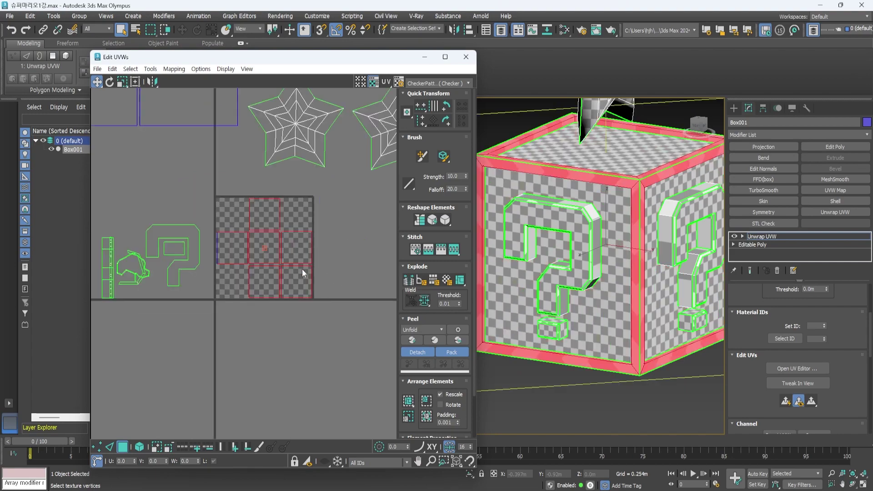
Step: Move the frame's UV shell out of the checker square and shift the box panel shell down
middle_drag(247, 233, 220, 210)
key(1)
drag(313, 287, 182, 165)
drag(191, 235, 334, 256)
scroll(327, 256, down, 6)
drag(283, 205, 281, 216)
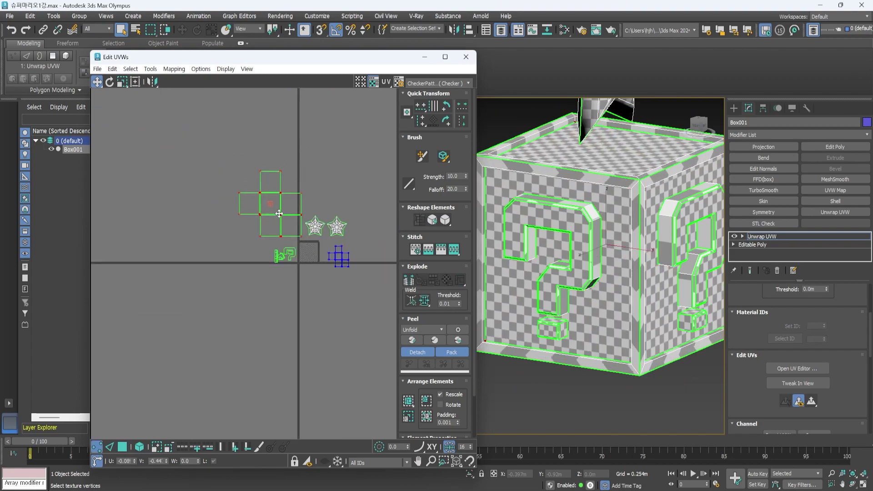
Step: Select only the frame faces on the box's four vertical sides, leaving out the top and bottom
click(342, 260)
alt+middle_drag(630, 296, 545, 291)
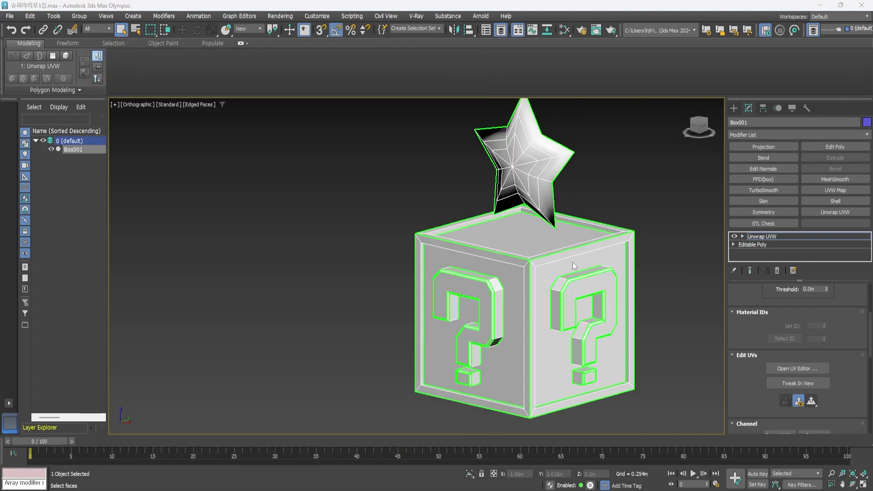
key(1)
scroll(563, 266, up, 4)
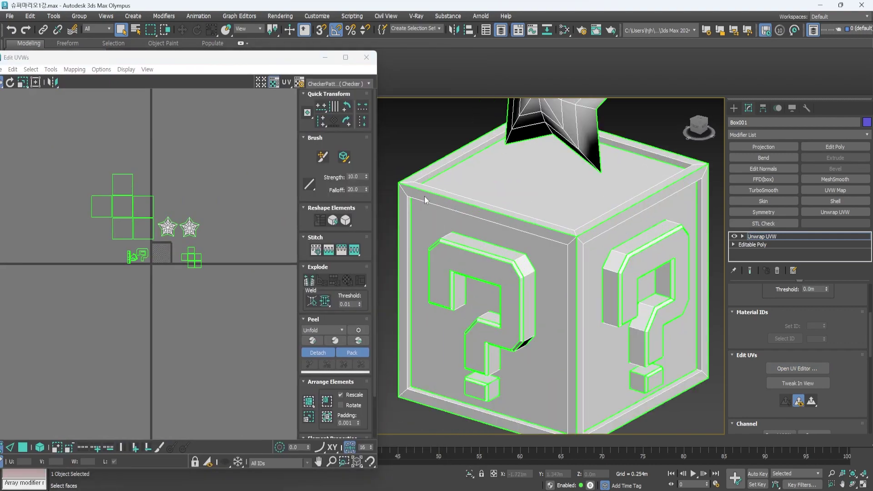
alt+middle_drag(545, 273, 500, 309)
click(410, 292)
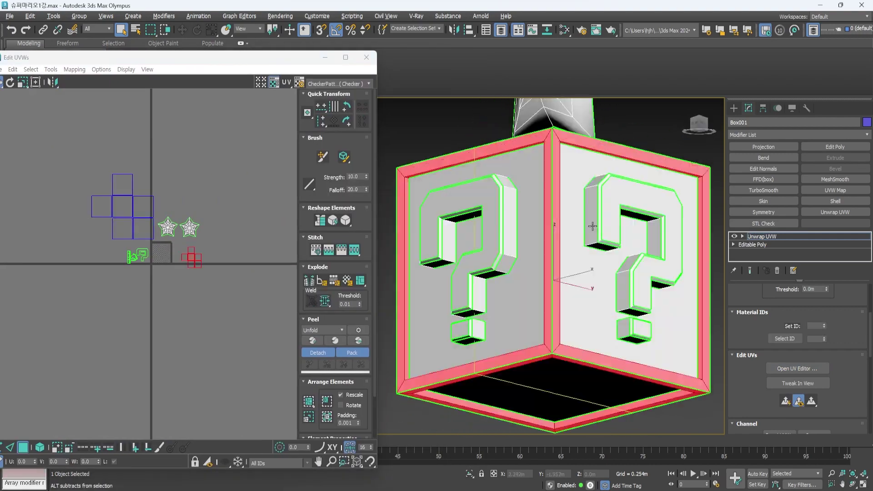
alt+middle_drag(410, 292, 478, 396)
ctrl+click(478, 396)
ctrl+click(397, 282)
alt+middle_drag(664, 359, 594, 364)
alt+middle_drag(682, 391, 560, 404)
ctrl+click(619, 385)
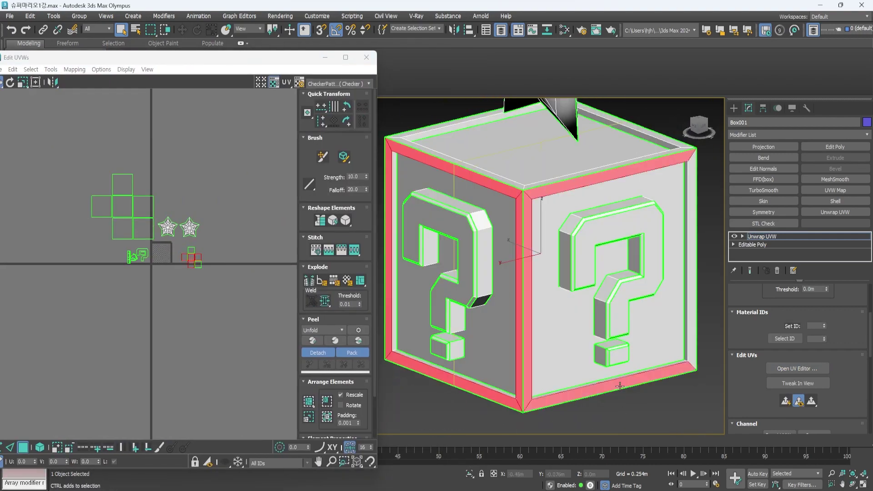
alt+middle_drag(620, 384, 541, 391)
Step: Remap the four sides' frame faces as one horizontal strip and place it just below the checker square
click(74, 70)
click(89, 80)
click(105, 95)
scroll(153, 247, up, 8)
drag(199, 318, 200, 356)
middle_drag(209, 364, 190, 355)
Step: Remap the top frame faces into a small square shell below the checker square and move the side strip beneath it
click(254, 391)
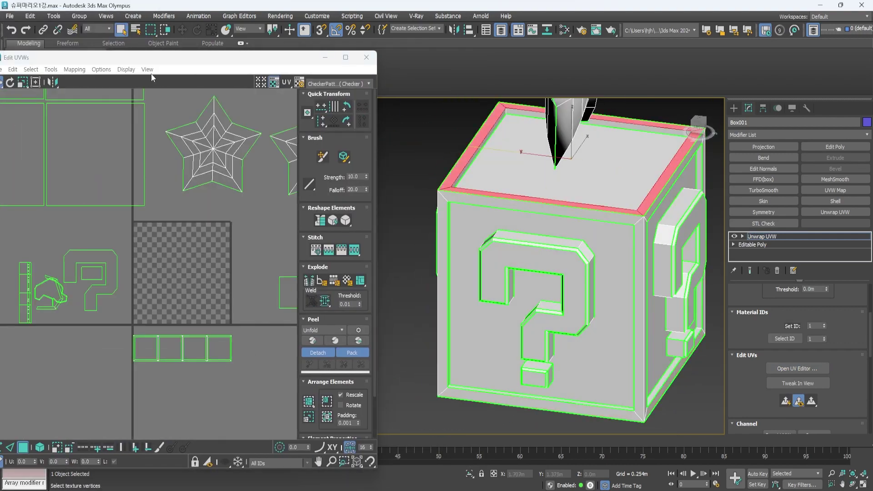
click(224, 296)
middle_drag(224, 297, 213, 214)
drag(237, 300, 253, 302)
drag(254, 302, 246, 298)
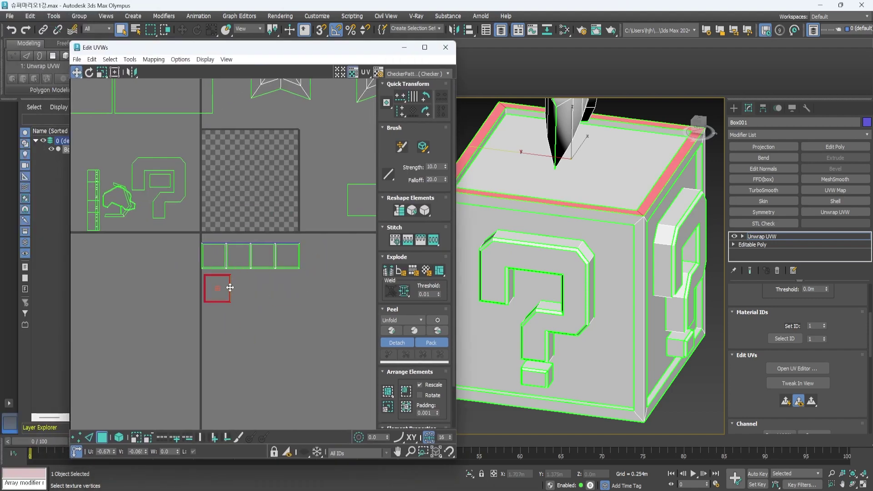
drag(250, 256, 251, 320)
Step: Remap the box's bottom frame faces, scale their shell down, and place it below the side strip
alt+middle_drag(623, 317, 609, 209)
click(578, 171)
ctrl+click(578, 365)
click(153, 60)
click(129, 36)
drag(297, 146, 297, 306)
drag(297, 305, 273, 384)
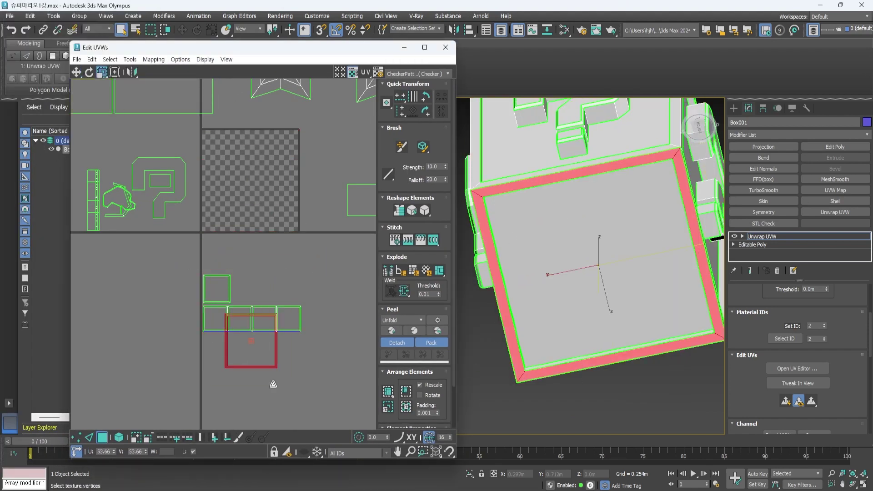
Step: Apply Unfold Mapping to the thin inner rim faces of the box panels and move their shell away from the others
alt+middle_drag(609, 209, 621, 323)
click(536, 179)
alt+middle_drag(606, 175, 636, 193)
ctrl+click(556, 205)
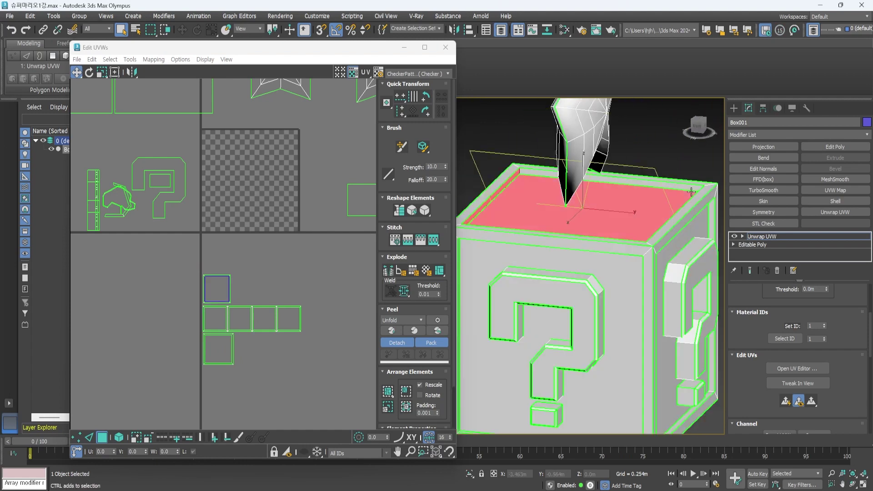
click(154, 59)
click(171, 90)
click(128, 36)
drag(261, 233, 351, 276)
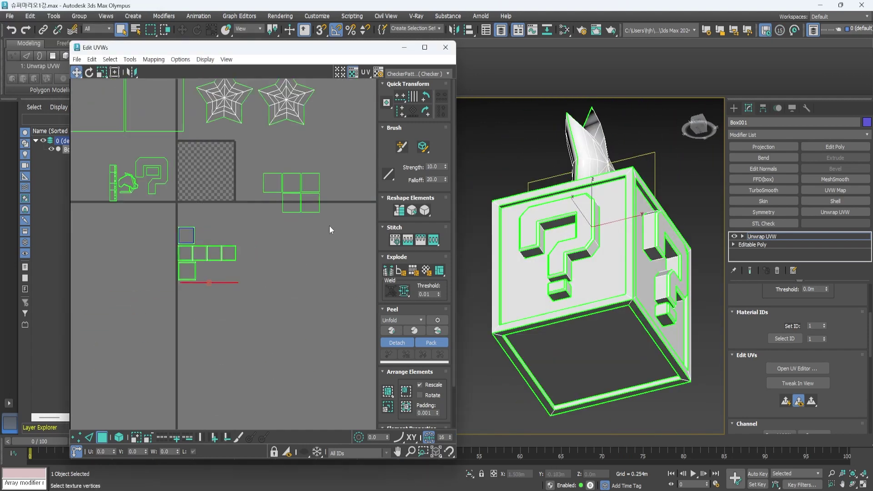
Step: Gather the frame shells, and scale all UV shells together so the box panel shell fits the checker square
click(426, 96)
scroll(212, 301, up, 8)
scroll(212, 345, down, 3)
drag(208, 340, 201, 273)
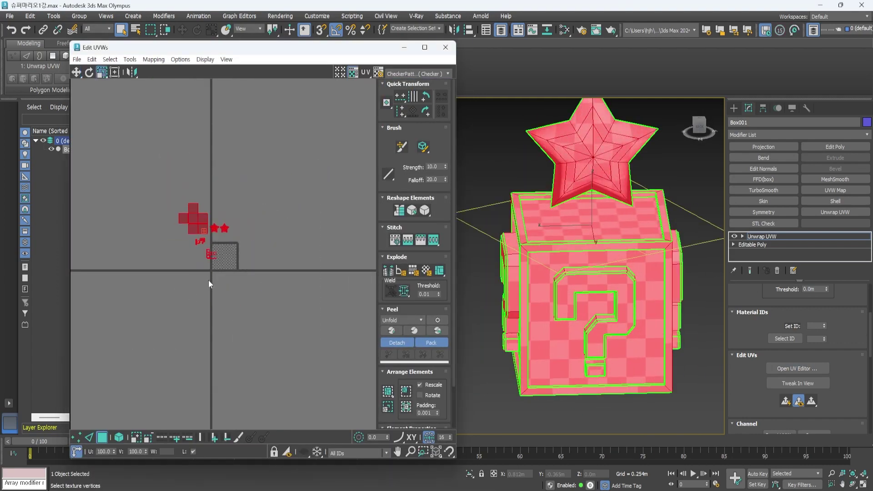
scroll(231, 218, up, 3)
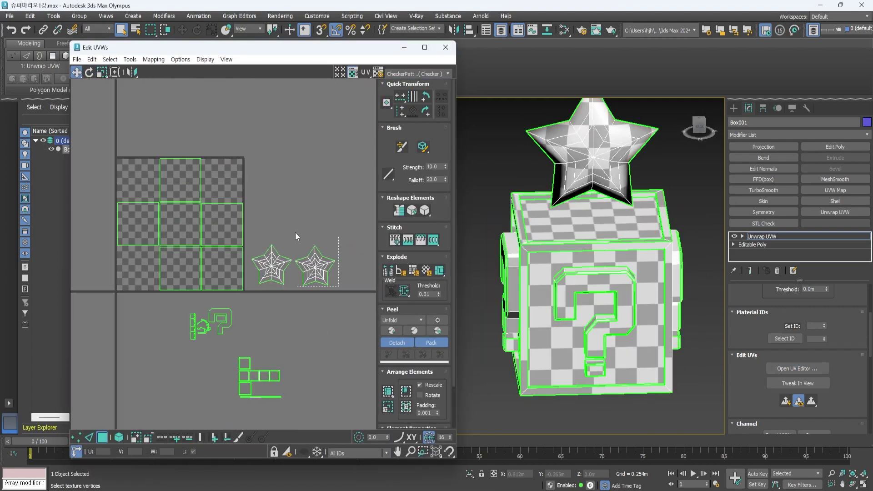
Step: Move the two star shells into the checker square's upper corner cells and the question-mark shells into its lower-left cell
click(273, 266)
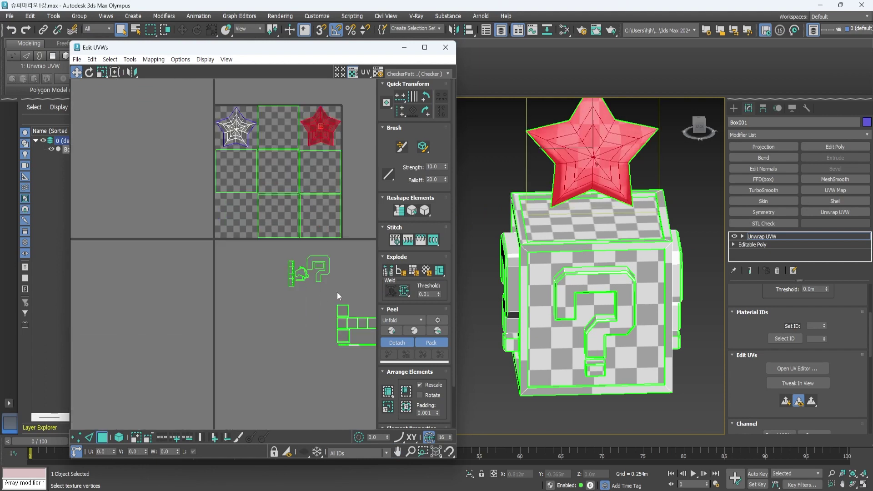
drag(337, 292, 263, 239)
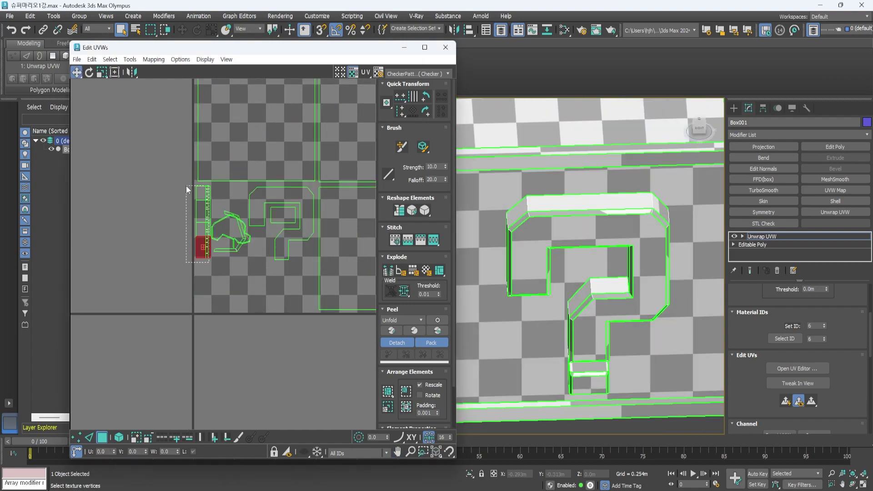
click(517, 206)
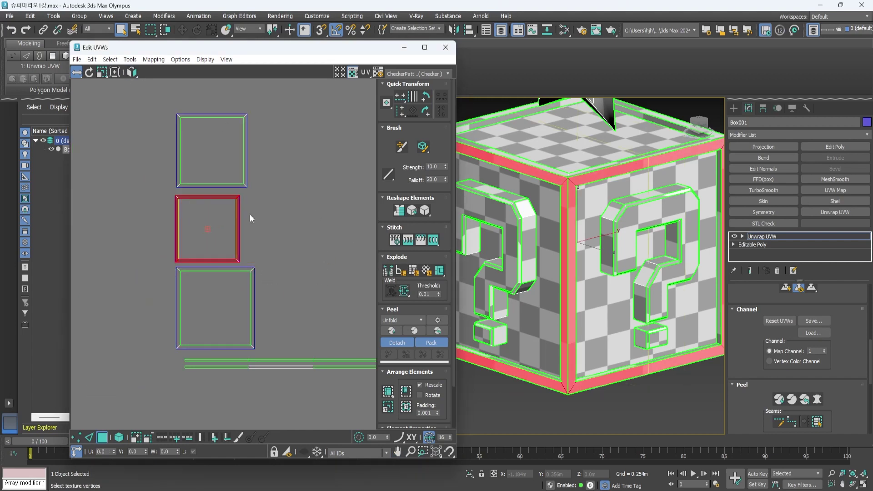
Step: Split the box frame shells into strips and stack them horizontally below the question-mark shells in the lower-left cell
scroll(332, 246, down, 3)
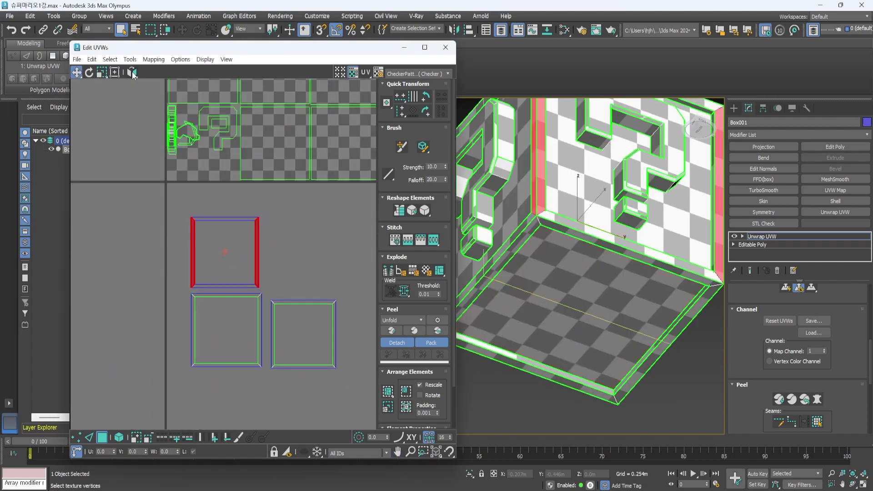
middle_drag(256, 251, 307, 247)
click(309, 244)
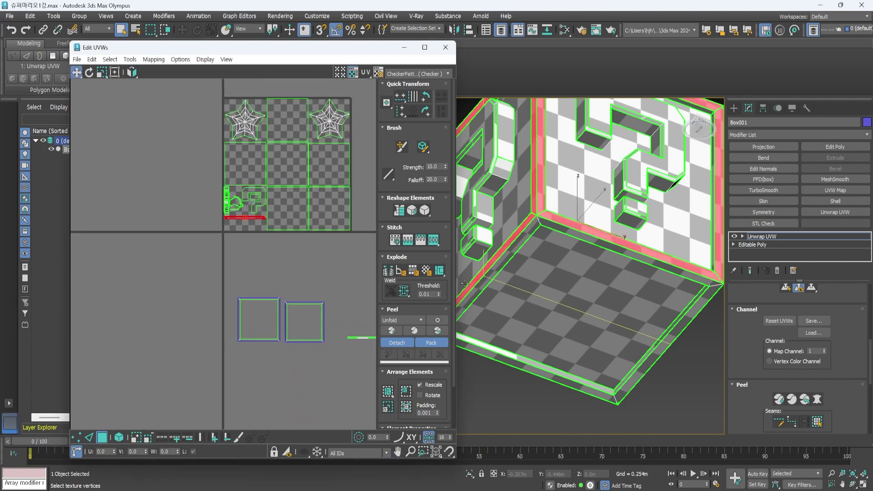
click(261, 300)
scroll(273, 318, up, 5)
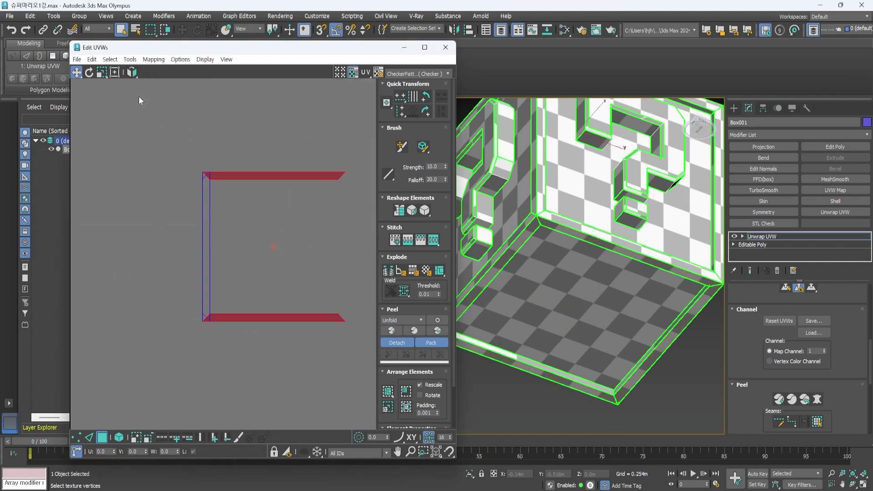
click(426, 108)
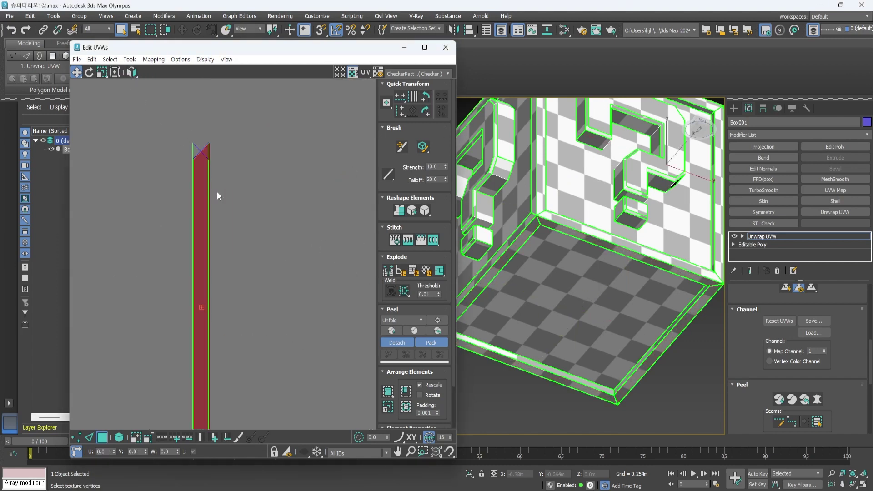
click(258, 201)
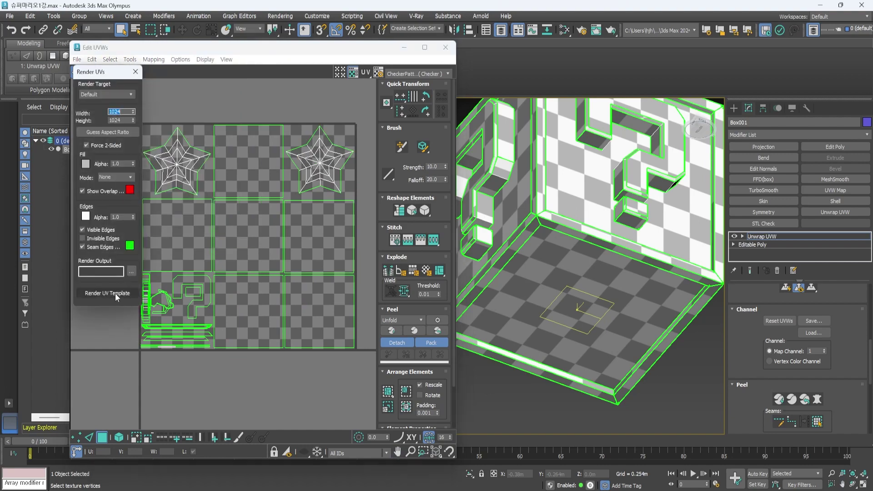
Step: Render the UV template at 1024 × 1024, switch to Photoshop, and open the recent 박스.psd reference alongside wire.png
click(116, 293)
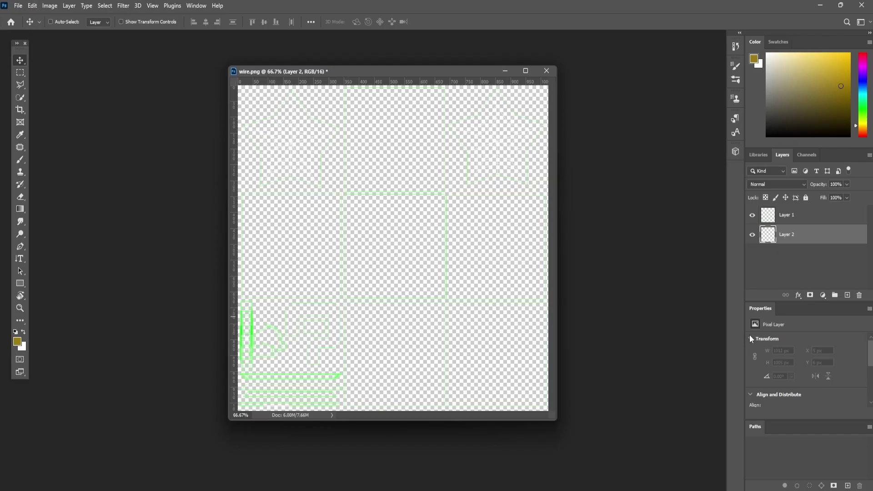
click(17, 6)
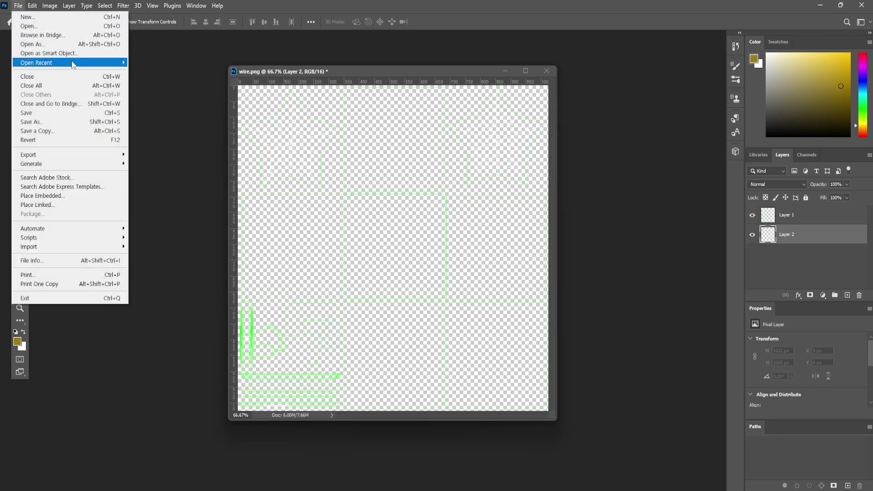
mouse_move(73, 65)
click(190, 78)
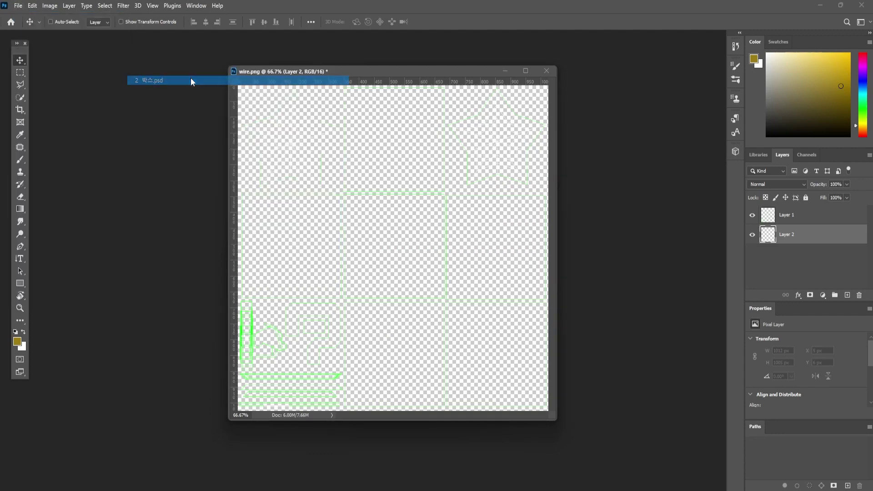
drag(400, 75, 452, 65)
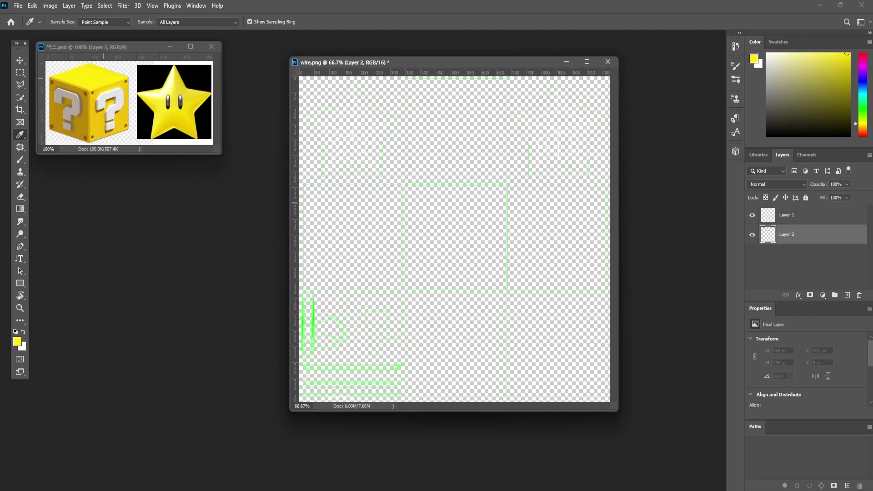
Step: Fill Layer 2 of wire.png with the yellow foreground color and shift its hue to -12
key(alt+BackSpace)
key(ctrl+u)
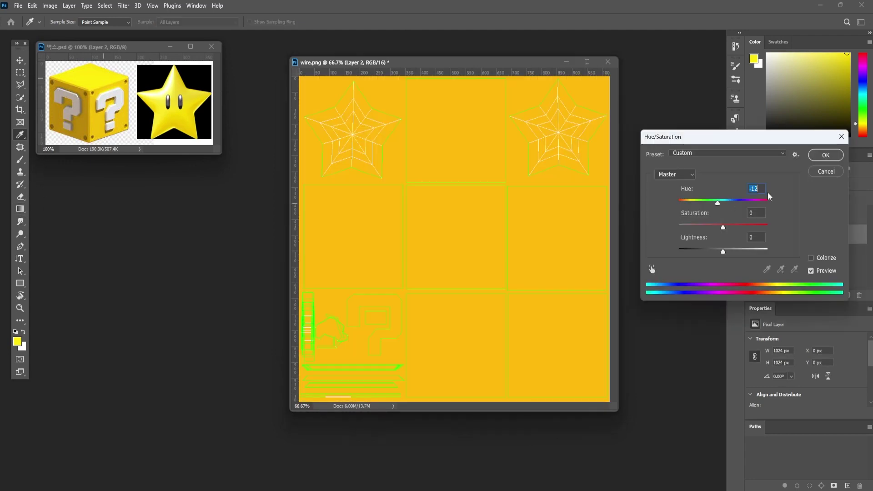
click(826, 155)
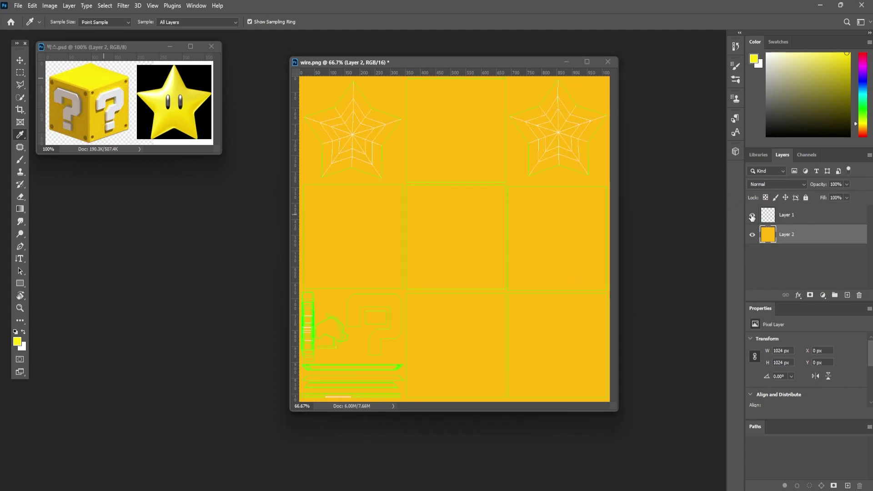
Step: Reduce the lightness of the wireframe on Layer 1 with Hue/Saturation until its lines are black
key(ctrl+u)
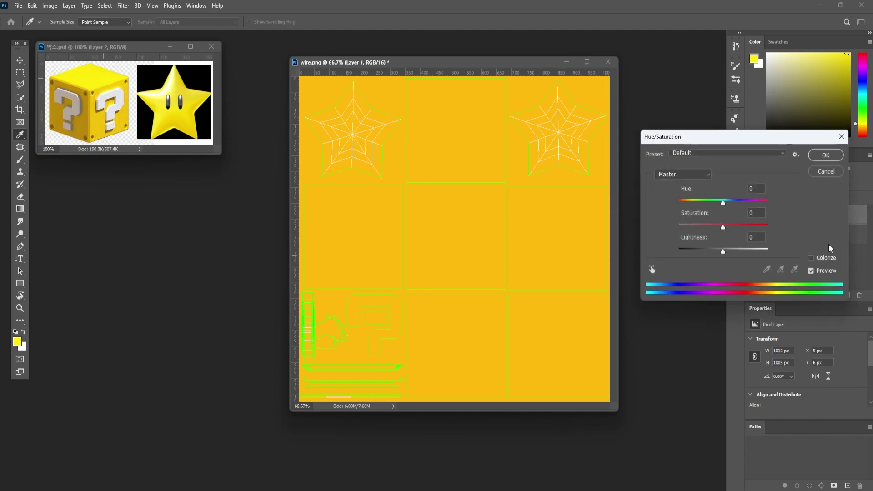
drag(722, 252, 662, 267)
click(839, 153)
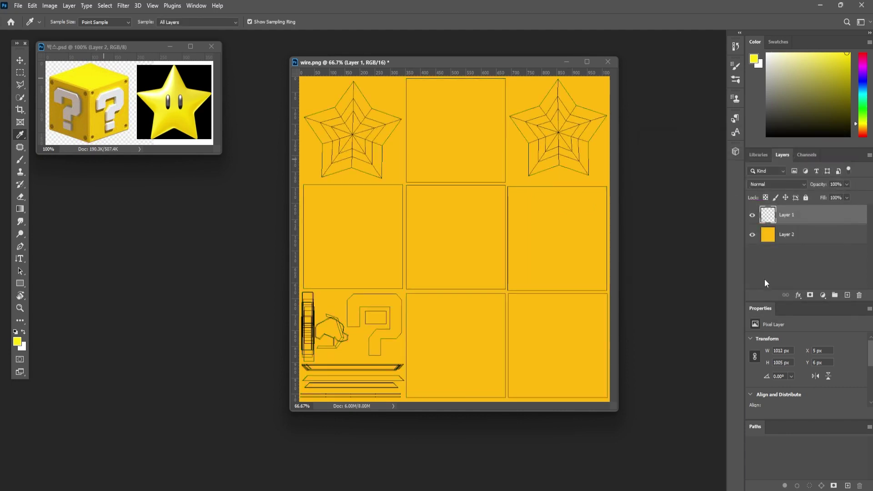
Step: Draw a 16 × 43 px rounded rectangle for the left star's first eye, with no stroke and a black fill
drag(432, 167, 446, 208)
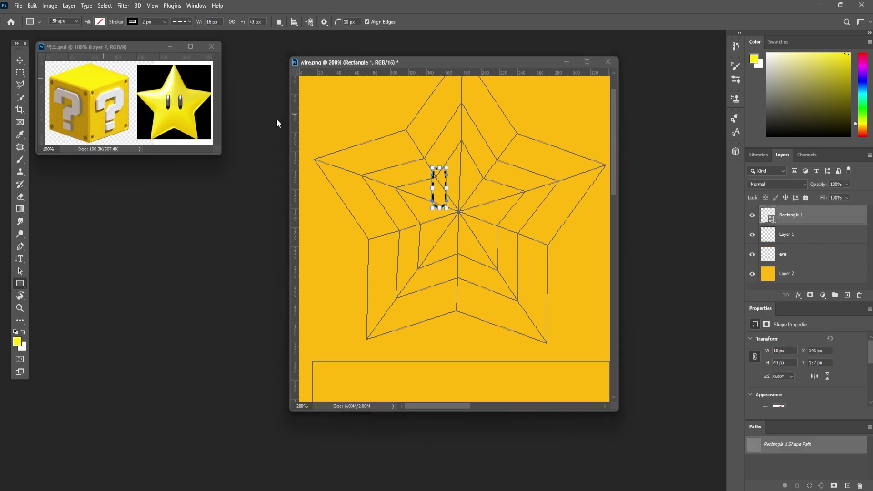
click(186, 21)
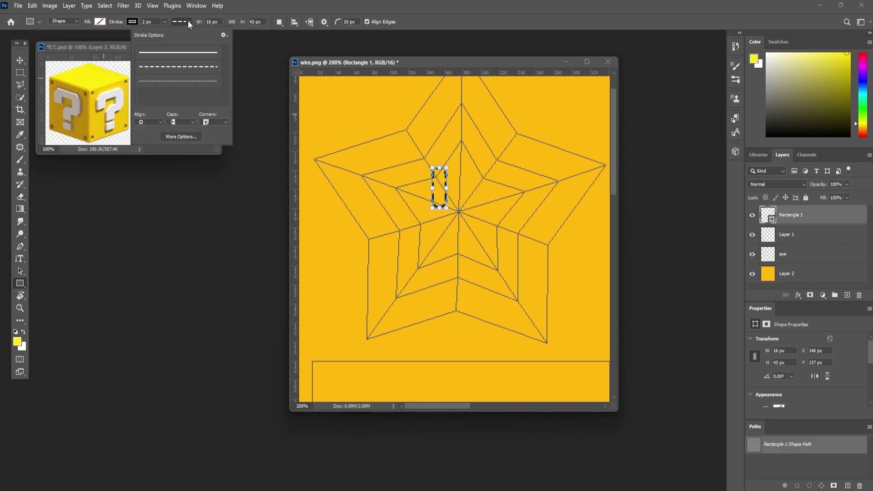
click(130, 21)
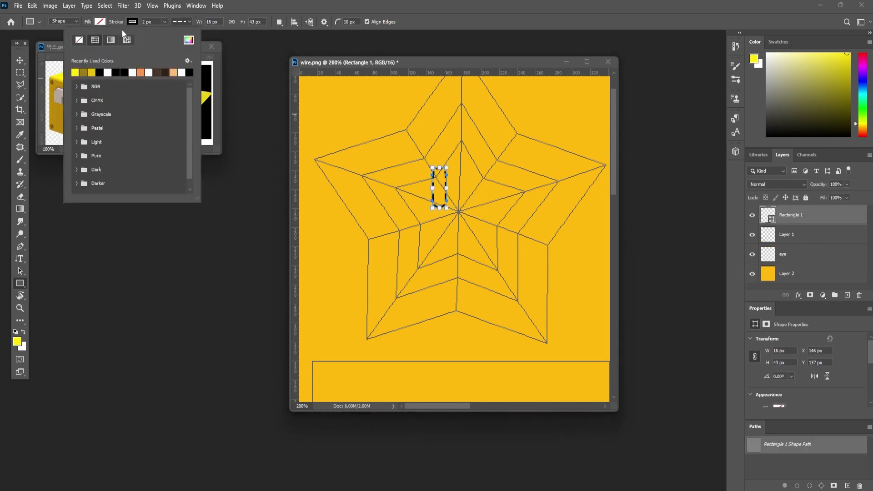
click(99, 23)
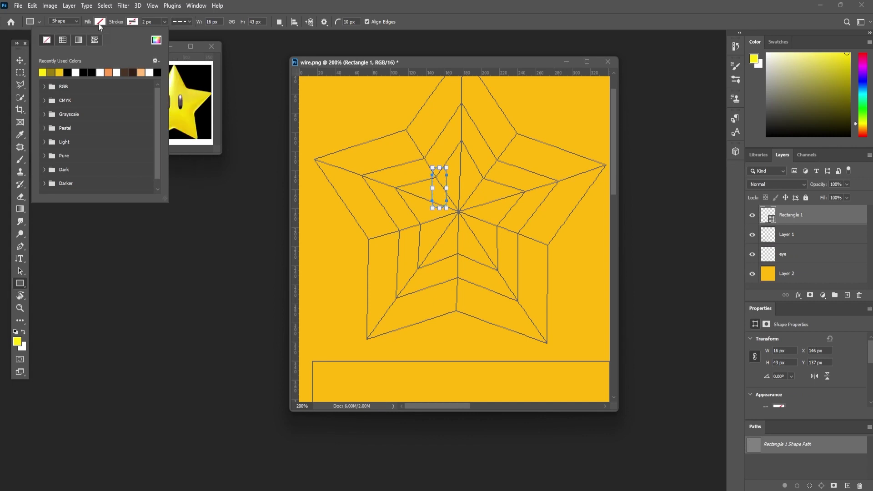
click(66, 72)
click(25, 62)
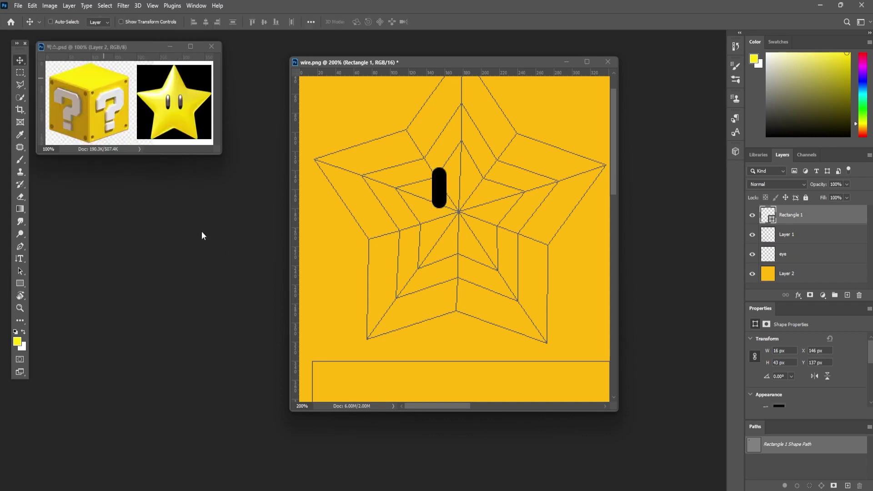
Step: Reposition the black eye to X 140, Y 140 px, rasterize its layer, and duplicate it as the star's second eye
right_click(441, 191)
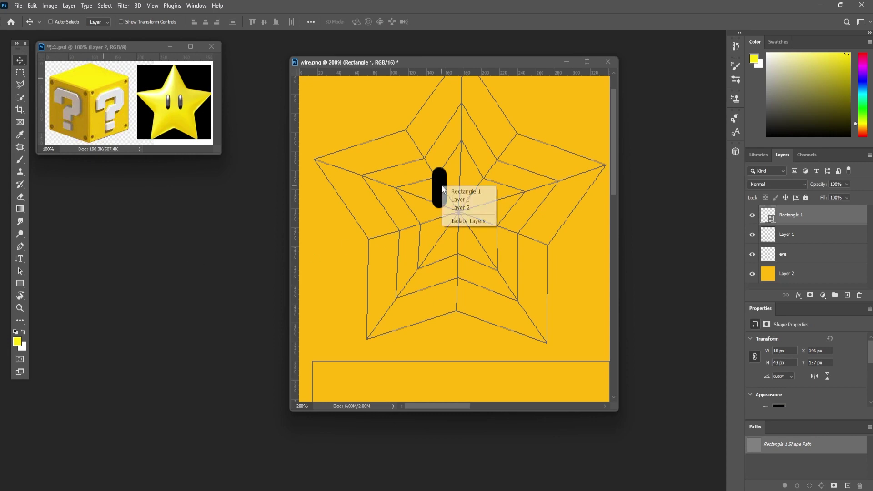
click(460, 190)
drag(442, 193, 436, 195)
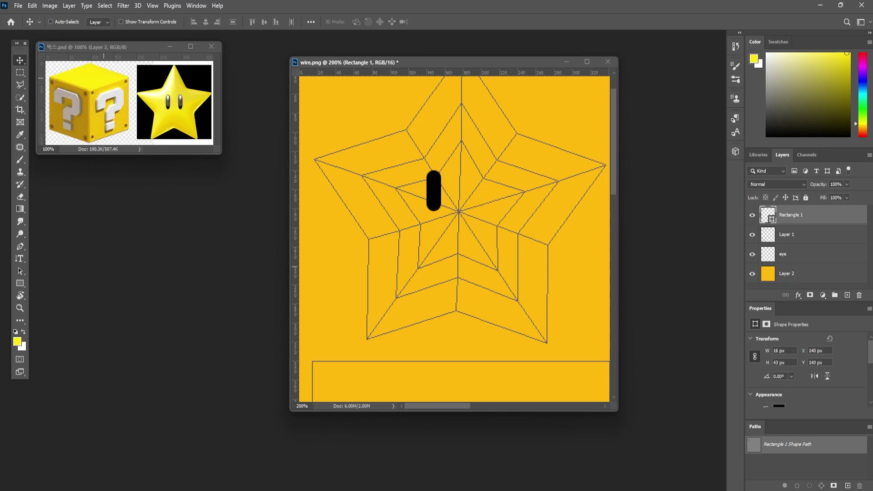
right_click(832, 218)
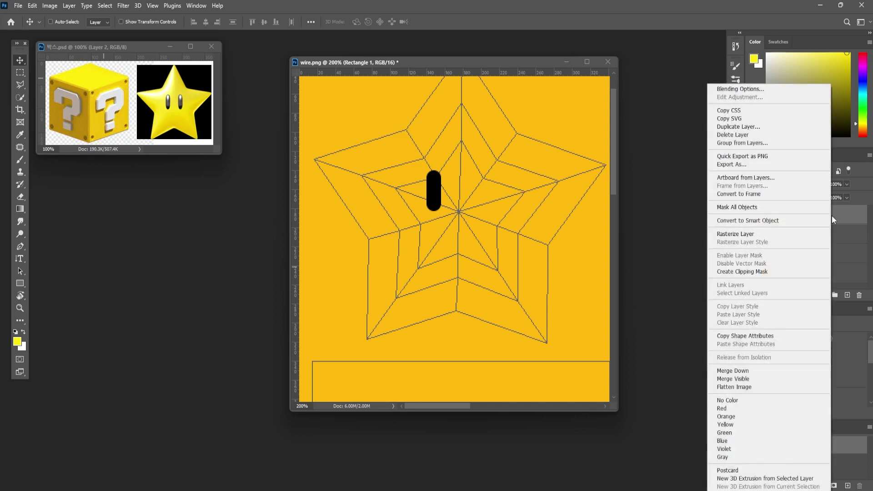
click(767, 238)
alt+drag(438, 204, 489, 204)
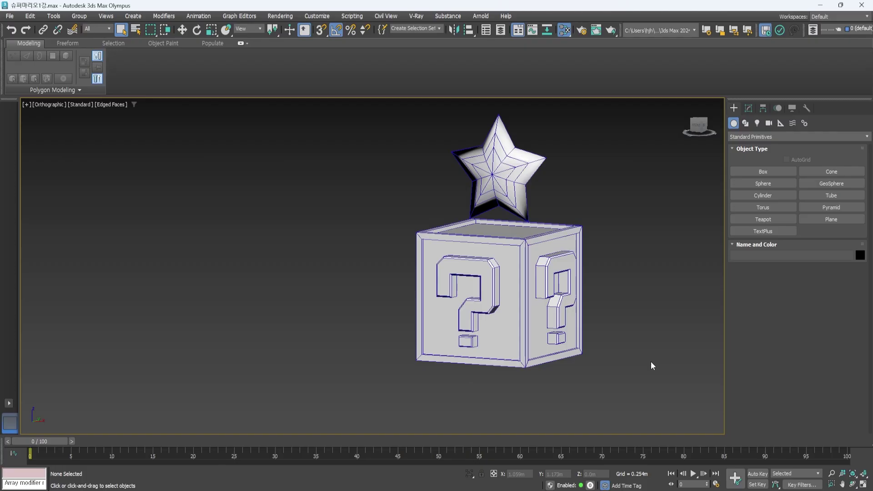
Step: Switch to 3ds Max, connect the Map #1 bitmap to Material #25's Base Color Map, and reload box.psd
key(m)
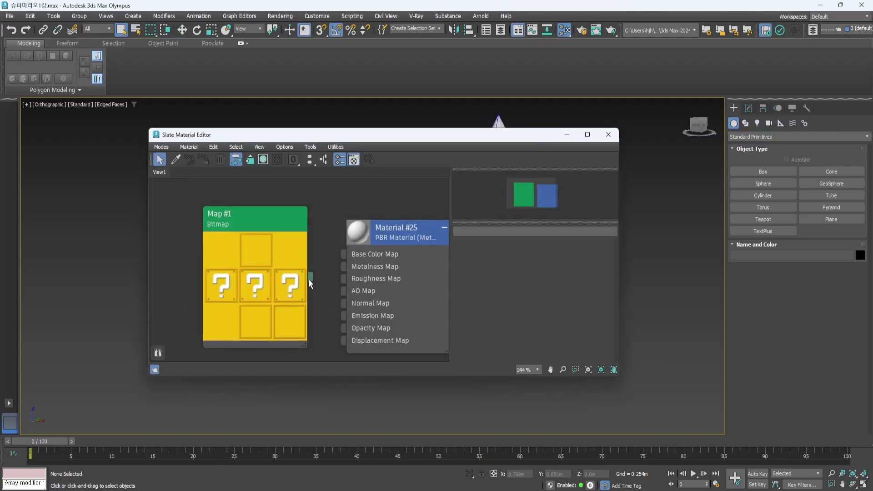
drag(312, 280, 344, 253)
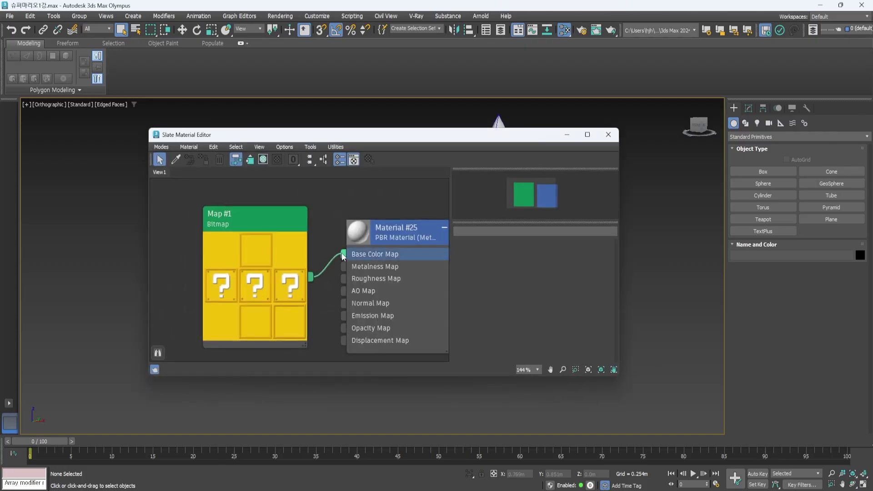
double_click(283, 265)
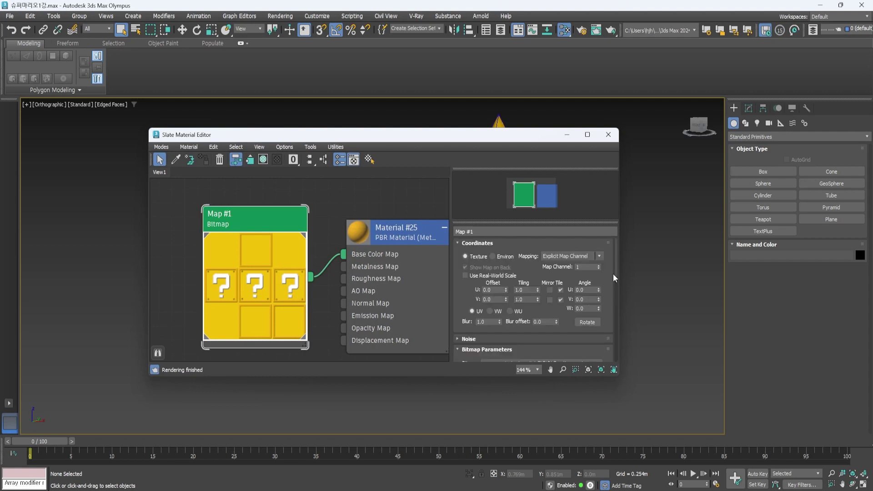
scroll(614, 279, down, 4)
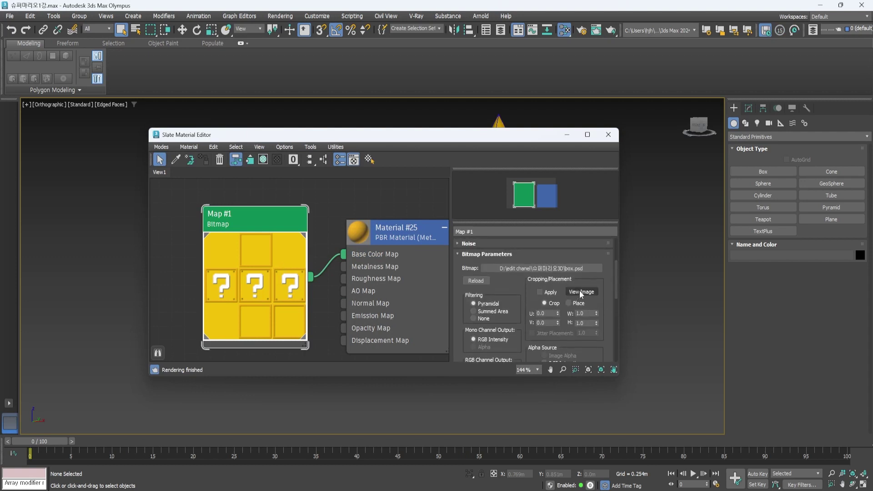
click(490, 281)
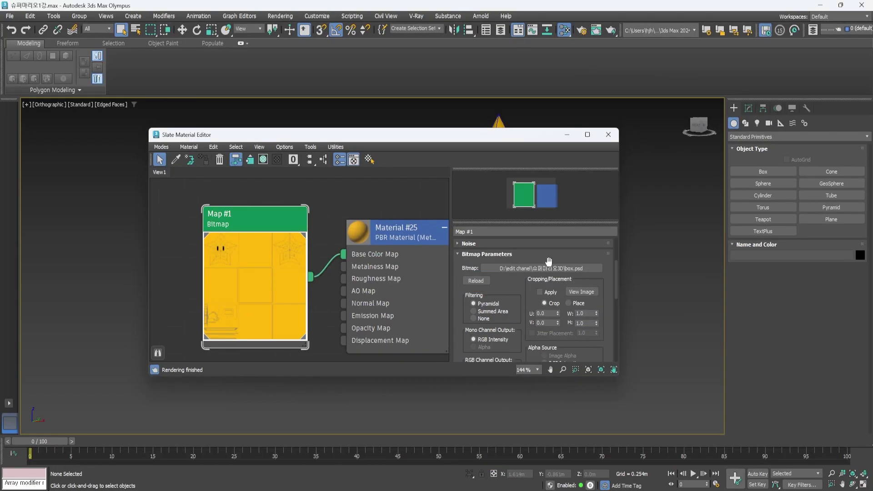
click(608, 135)
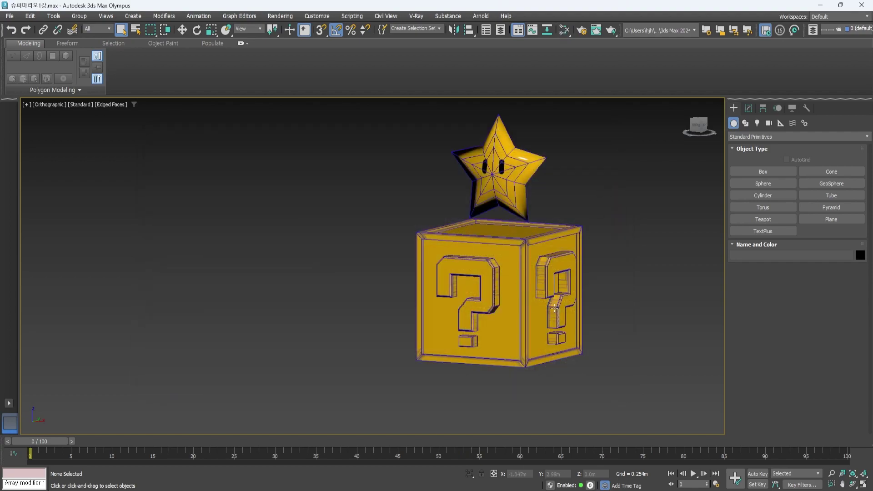
middle_drag(556, 309, 544, 315)
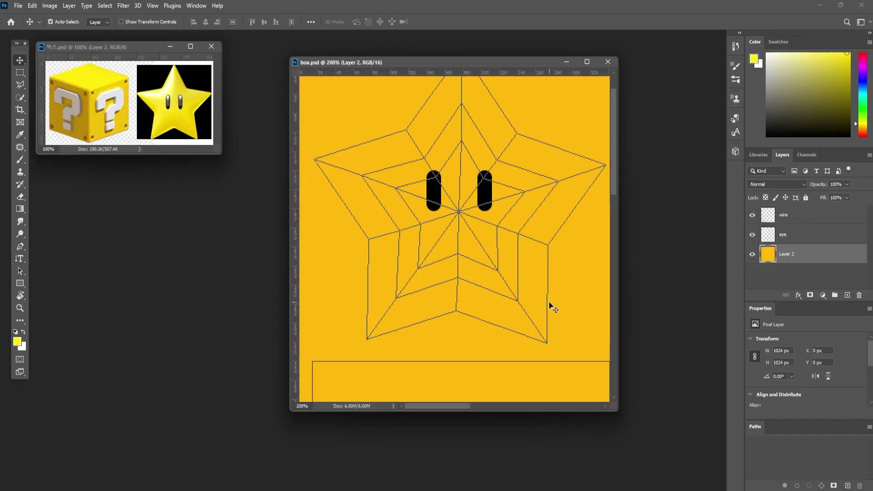
Step: On a new layer above Layer 2, fill a 344 × 354 px rectangle over the question-mark and border-strip UVs with white
alt+scroll(549, 302, down, 3)
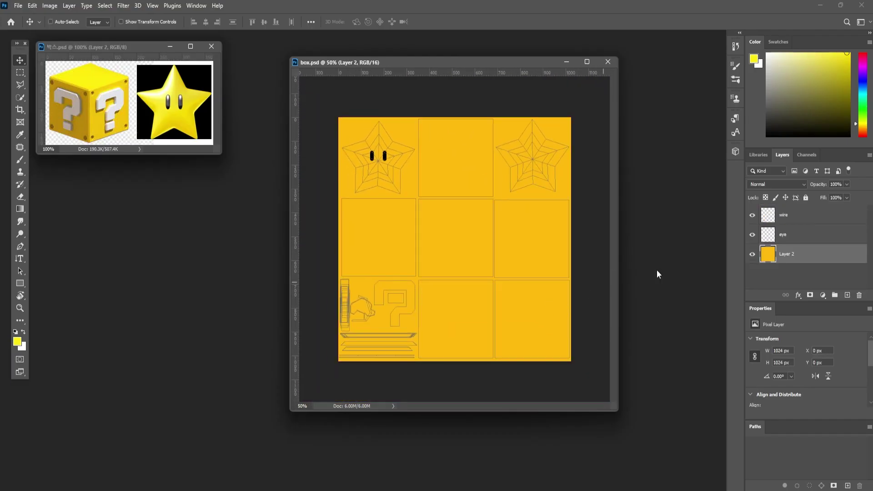
click(846, 295)
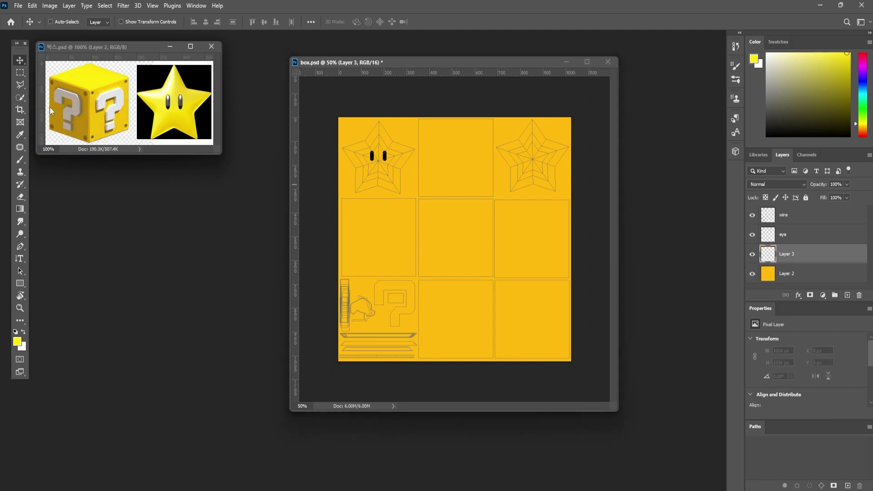
click(20, 72)
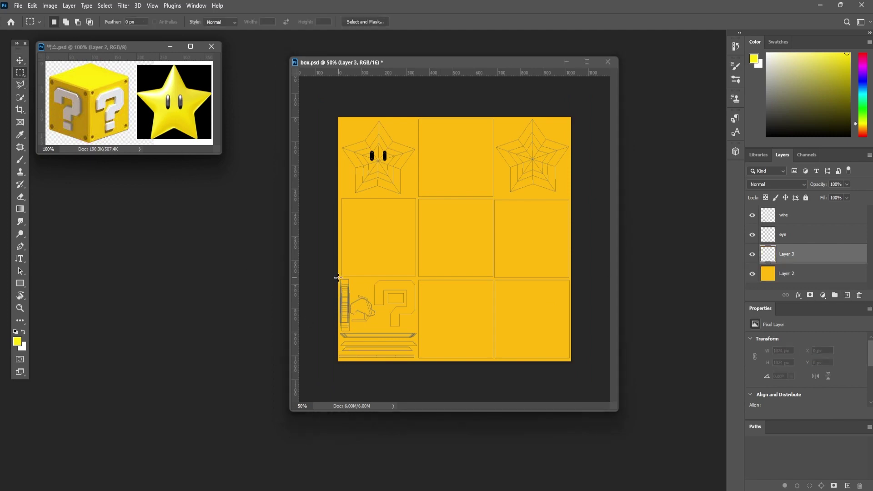
drag(338, 277, 416, 368)
click(23, 332)
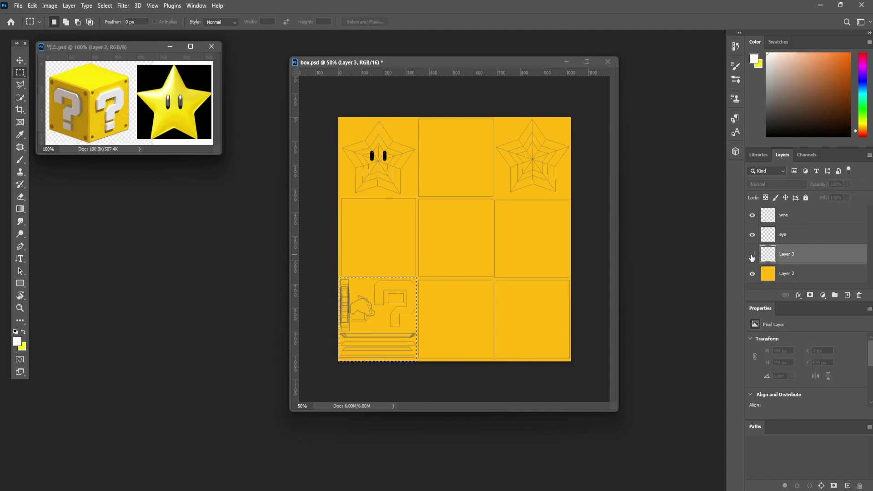
key(alt+BackSpace)
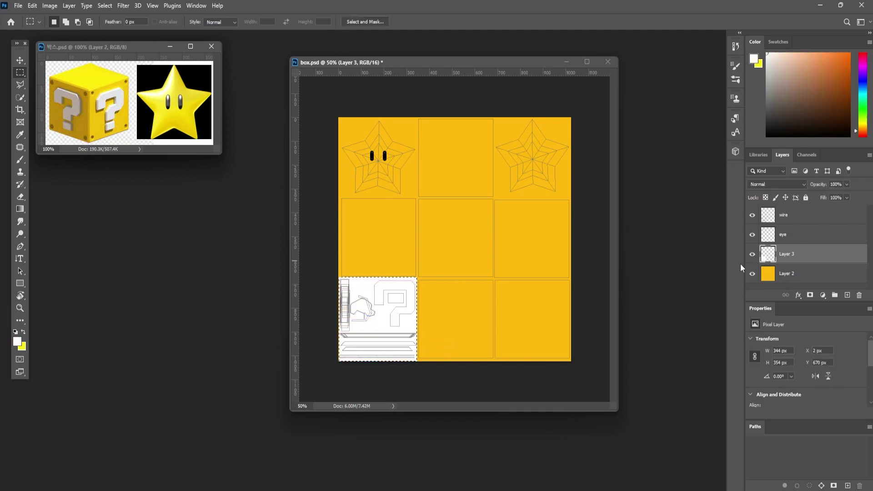
Step: Hide the wire layer and examine the updated texture on the box's question marks and borders in 3ds Max from several angles
click(752, 215)
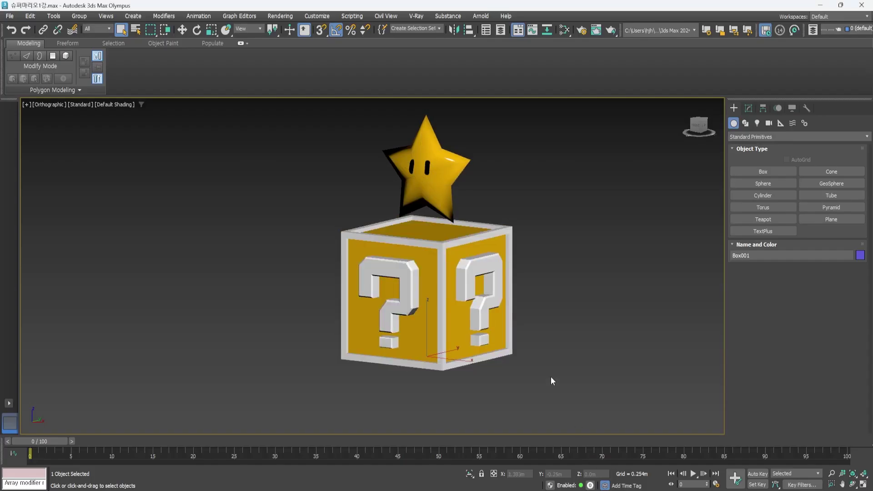
click(551, 377)
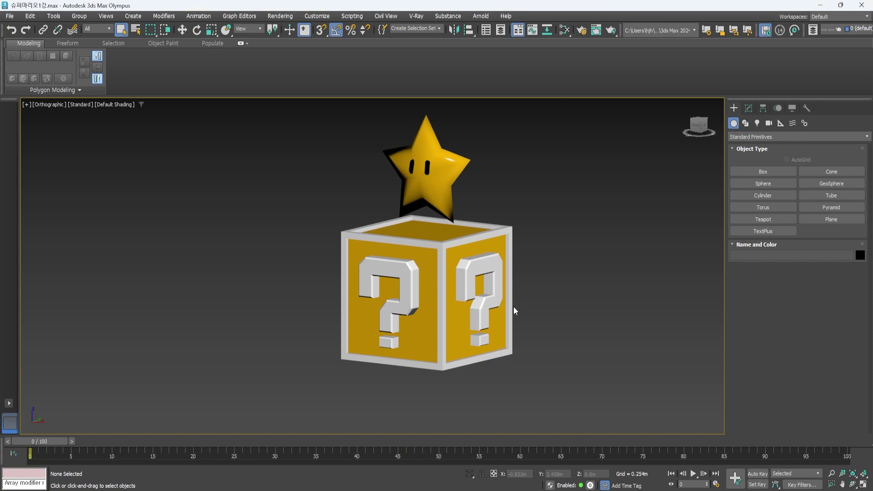
click(516, 311)
alt+middle_drag(517, 321, 534, 332)
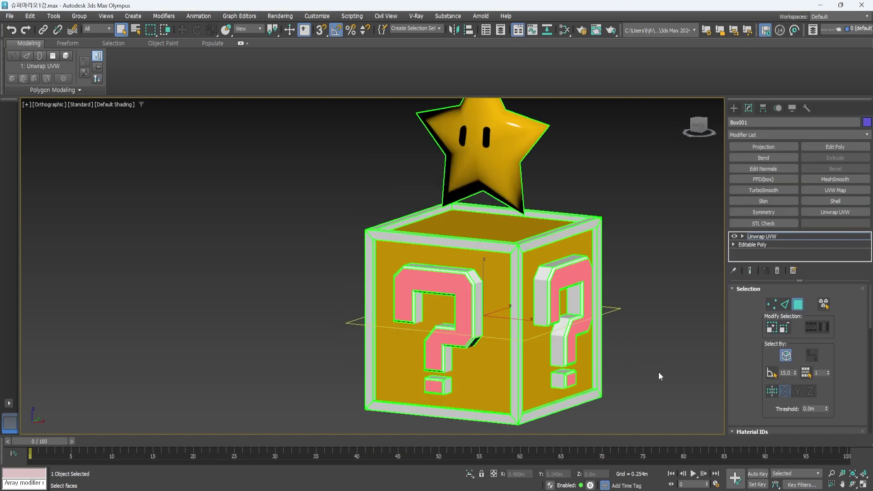
key(3)
middle_drag(556, 333, 561, 273)
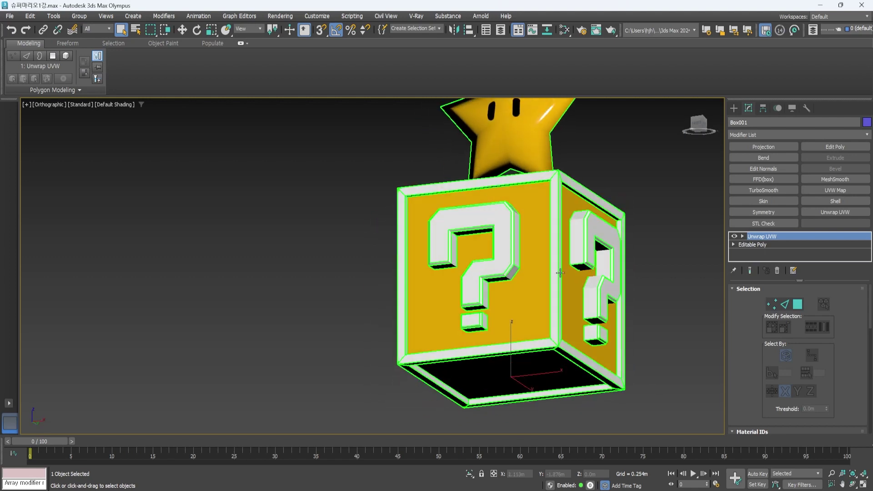
alt+middle_drag(513, 251, 574, 294)
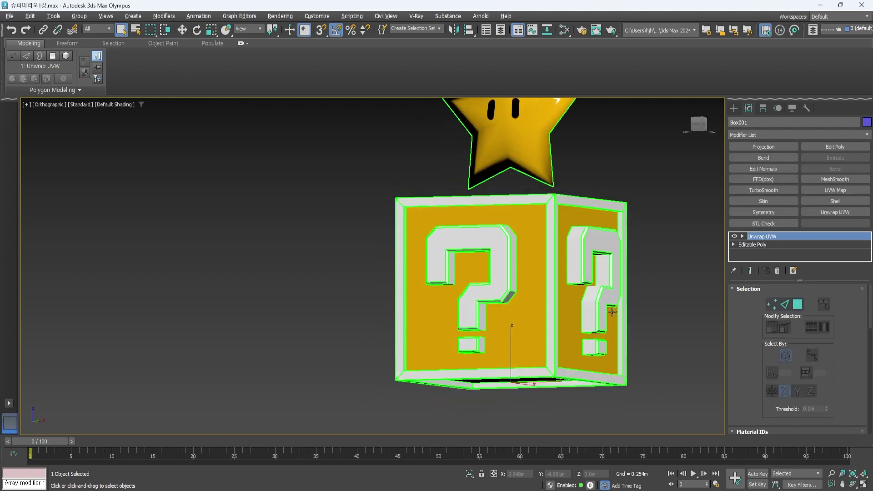
scroll(574, 294, up, 2)
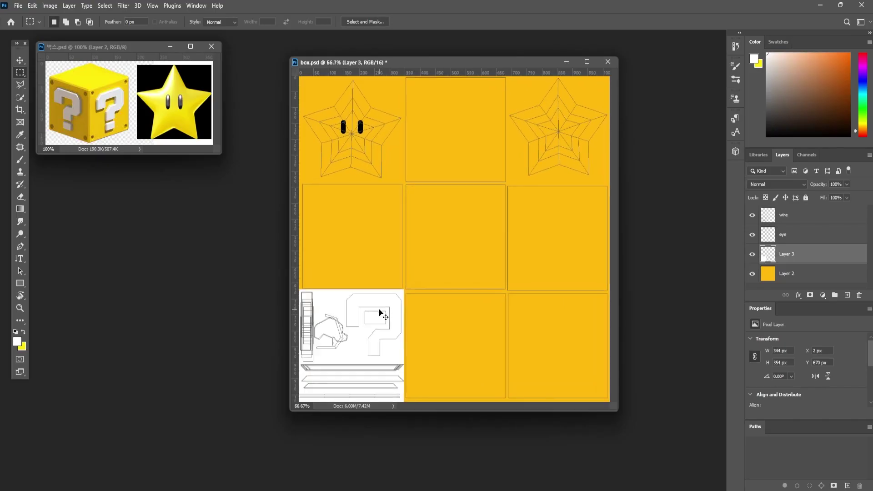
Step: Back in Photoshop, fill a 49 × 224 px area over the narrow vertical UV strip with light gray on a new layer
drag(404, 312, 520, 240)
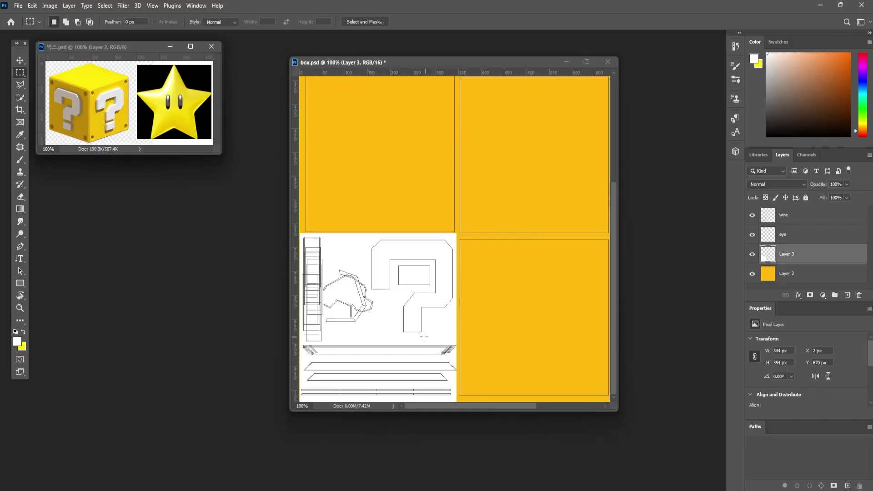
key(ctrl+shift+alt+n)
drag(301, 236, 322, 341)
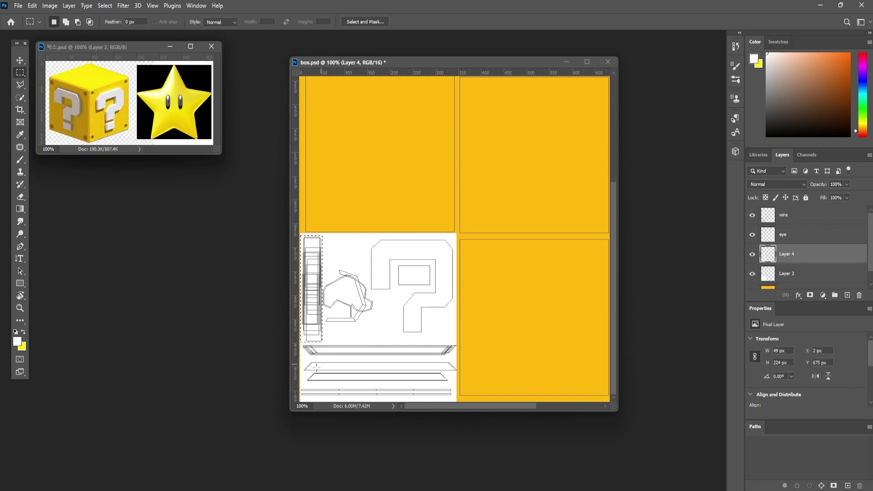
click(17, 341)
click(558, 245)
click(751, 227)
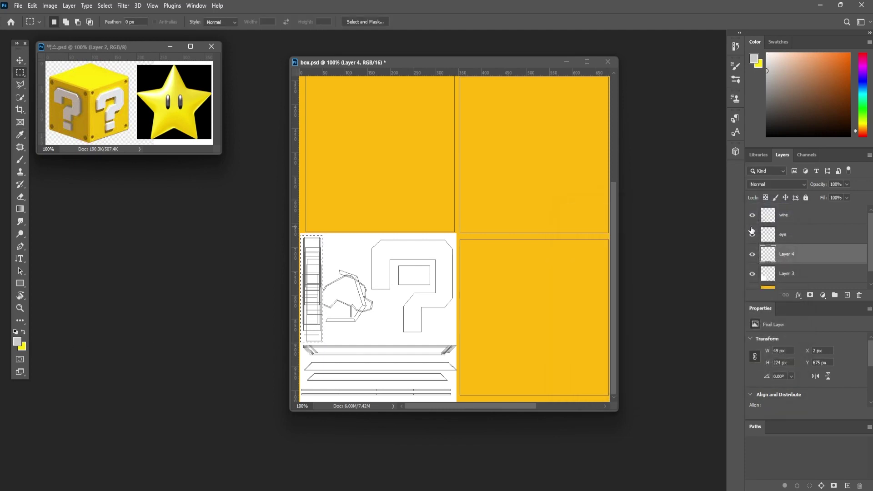
key(alt+BackSpace)
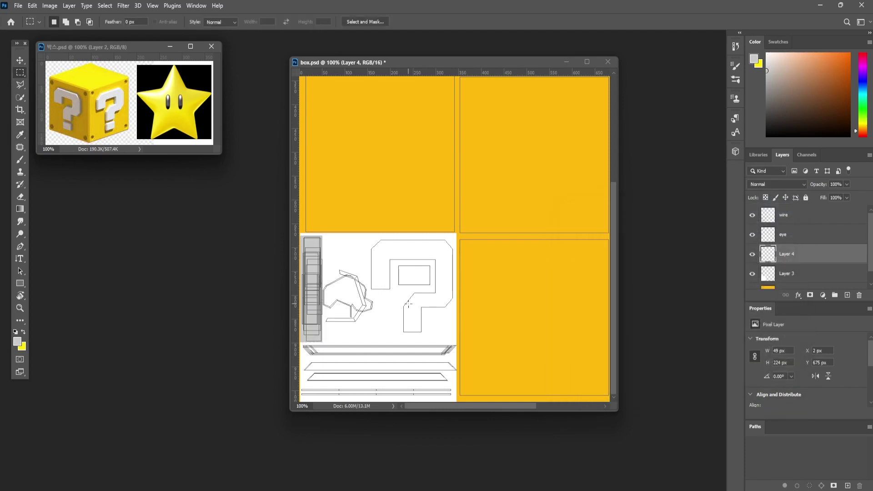
Step: On another new layer, fill the area around the curved shells beside the question mark with a slightly lighter gray, about 128 × 200 px overall
drag(322, 240, 368, 294)
click(848, 296)
click(17, 342)
click(770, 226)
key(alt+BackSpace)
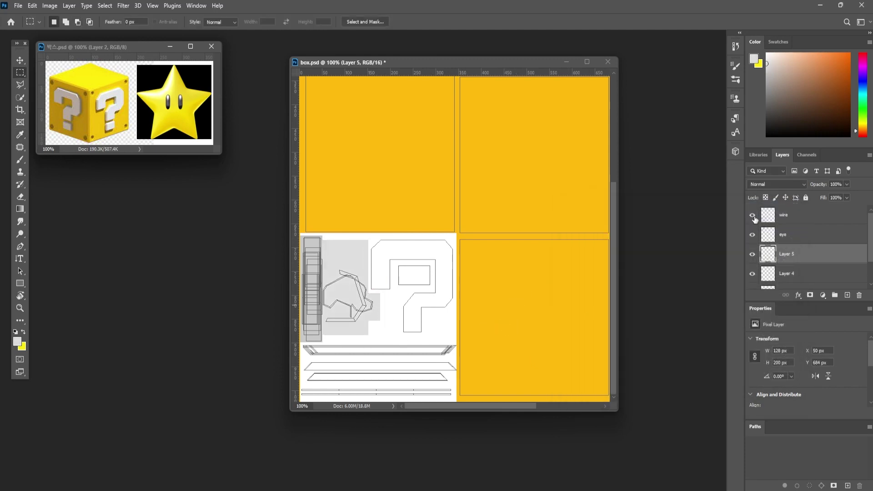
Step: Switch to 3ds Max, close the UV editor, and examine the gray shading on the sides of the question marks
key(alt+Tab)
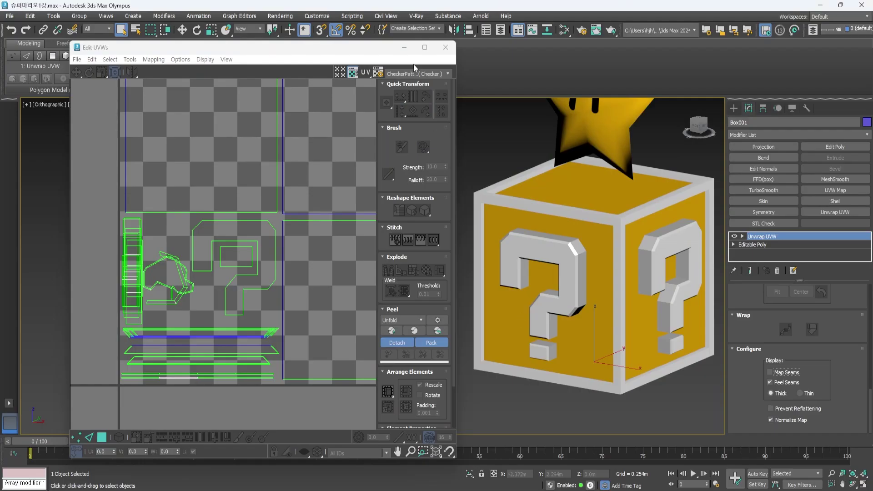
click(446, 47)
alt+middle_drag(579, 306, 535, 225)
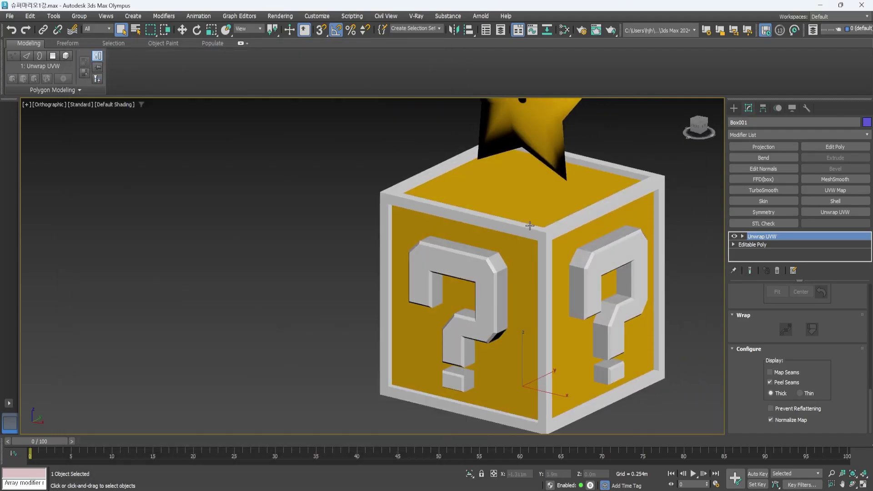
scroll(844, 349, up, 10)
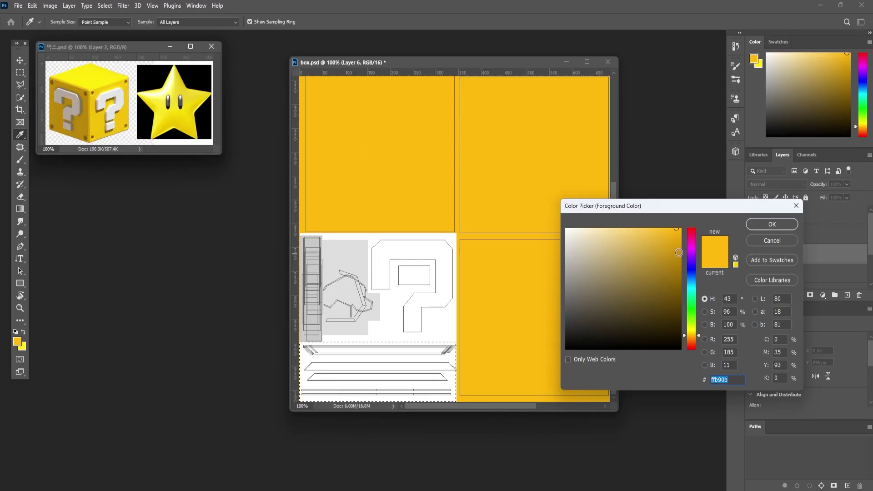
Step: Choose a darker orange foreground color, fill the 345 × 126 px area over the horizontal border strips on Layer 6, and deselect
drag(678, 243, 690, 243)
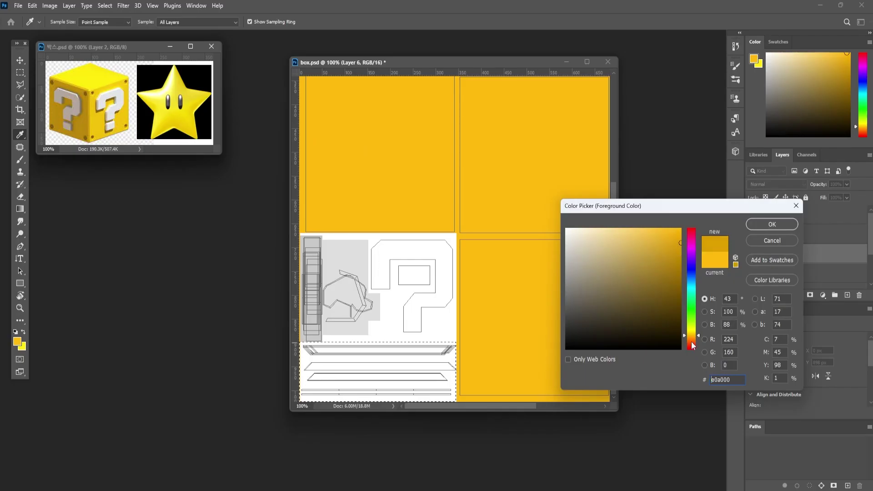
drag(691, 338, 690, 338)
click(790, 225)
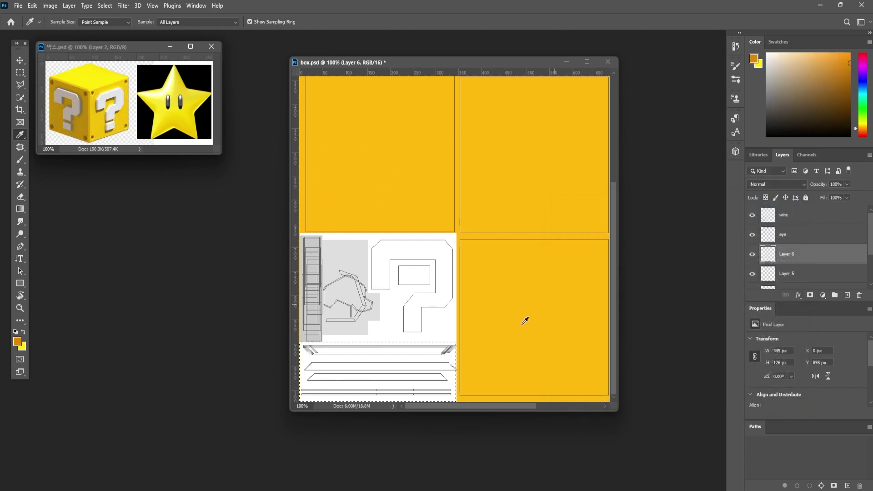
key(alt+BackSpace)
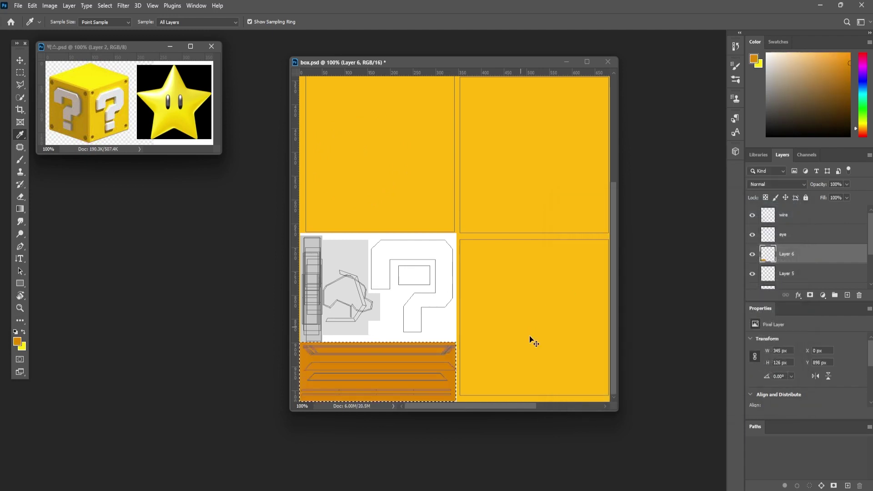
key(ctrl+d)
Step: Lighten a 341 × 25 px band over the second horizontal border strip with Curves at Input 104, Output 130
click(20, 72)
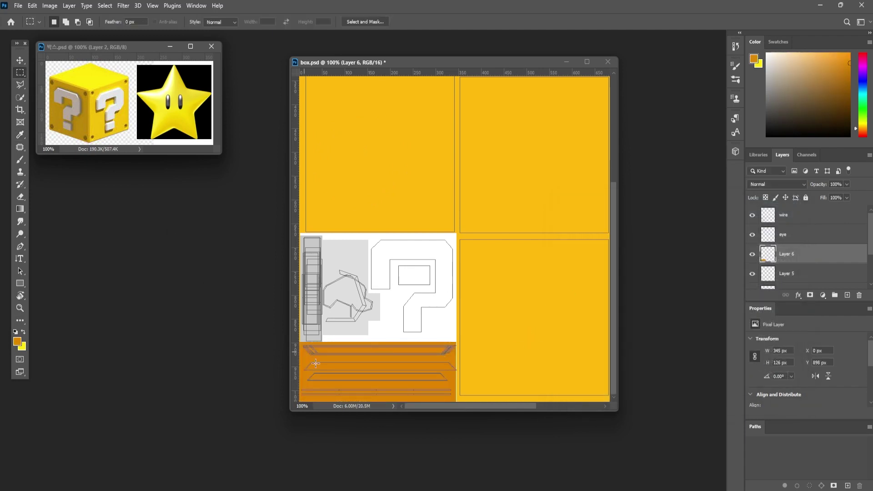
drag(302, 362, 456, 372)
key(ctrl+m)
drag(643, 243, 644, 240)
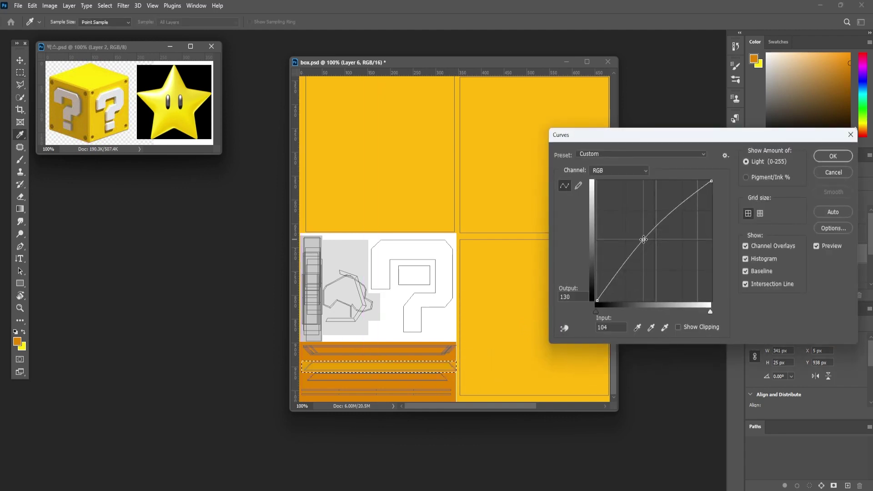
click(833, 156)
Step: Darken a 341 × 24 px band over the third horizontal border strip with Curves at Input 150, Output 121
drag(302, 372, 456, 383)
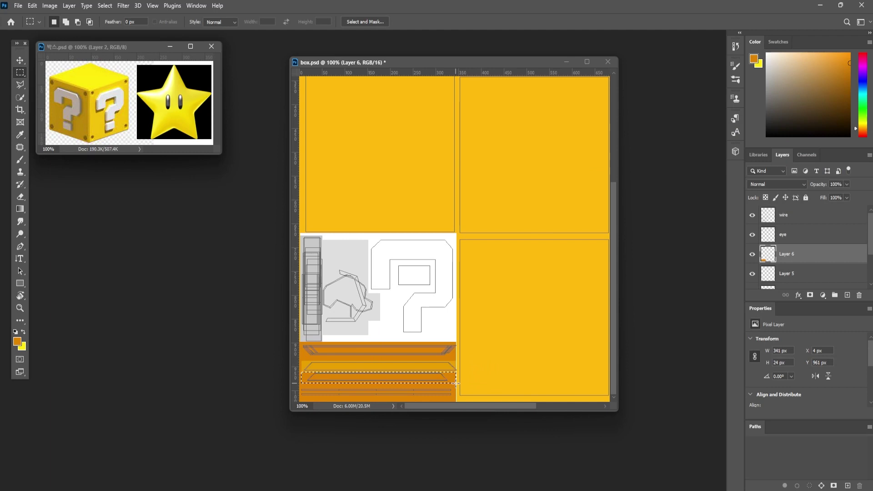
key(Up)
key(ctrl+m)
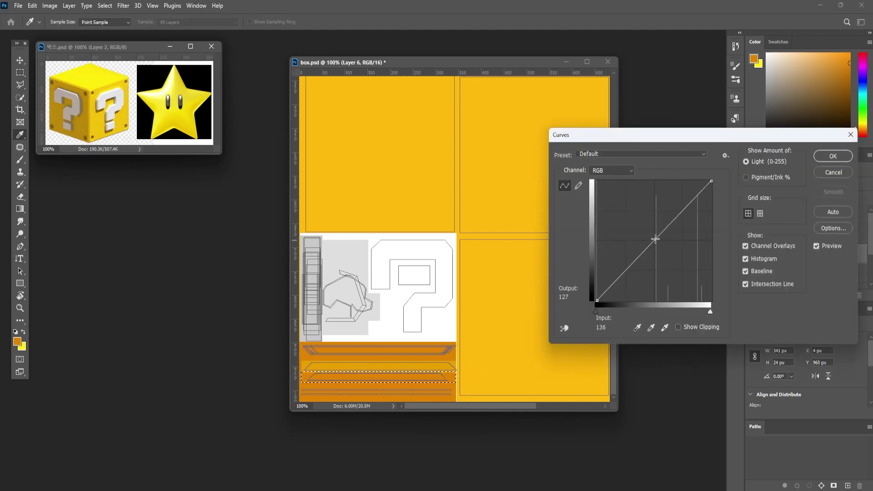
drag(656, 238, 665, 243)
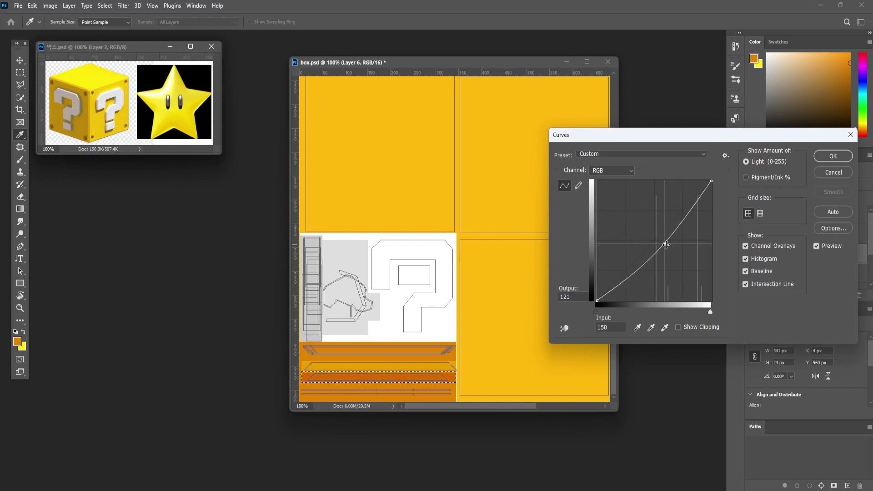
click(818, 158)
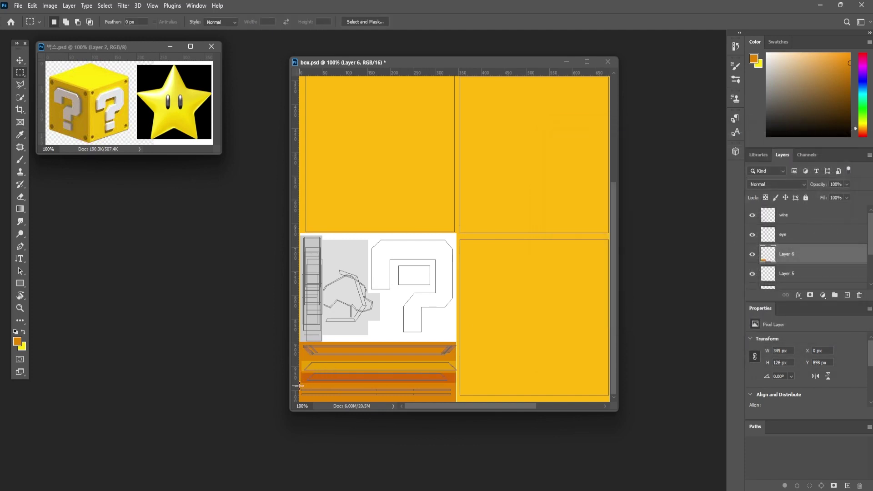
Step: Darken the lowest border strip, selected at 347 × 32 px, with Hue/Saturation at Lightness -21
drag(299, 386, 459, 403)
key(ctrl+u)
drag(723, 249, 714, 252)
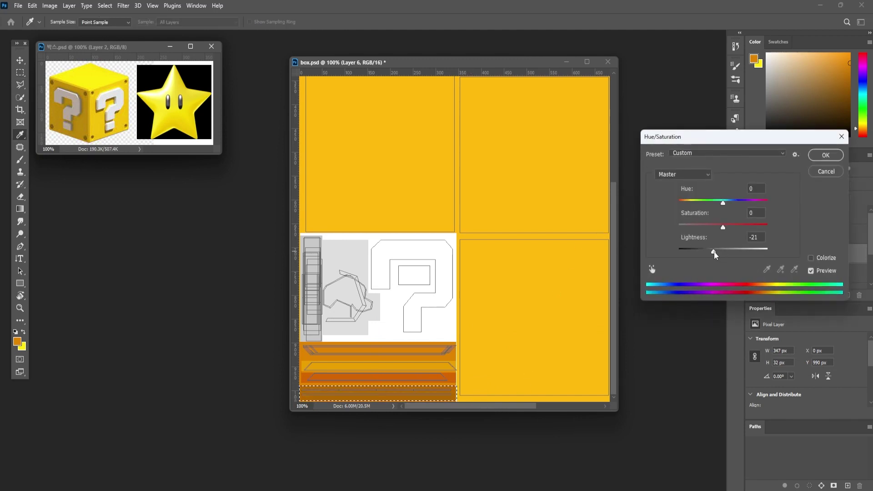
click(826, 155)
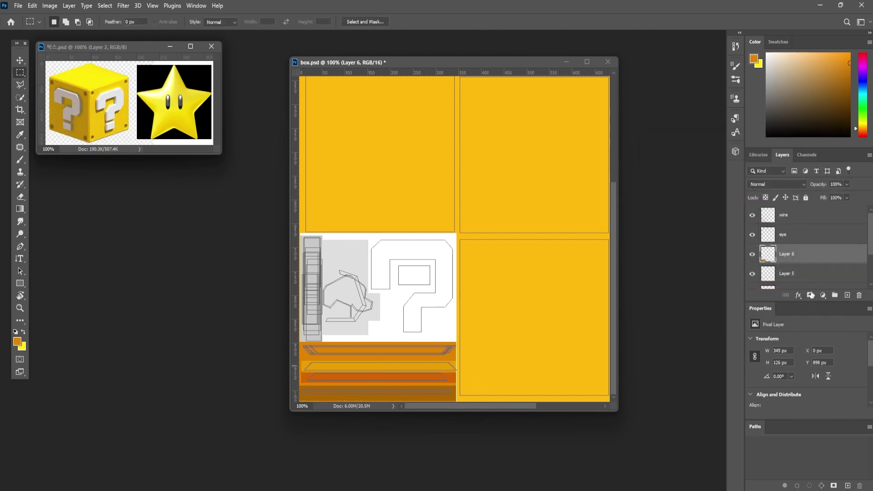
Step: Check the box's border colors in 3ds Max and brighten the third horizontal border strip with Curves at Input 127, Output 197
click(752, 215)
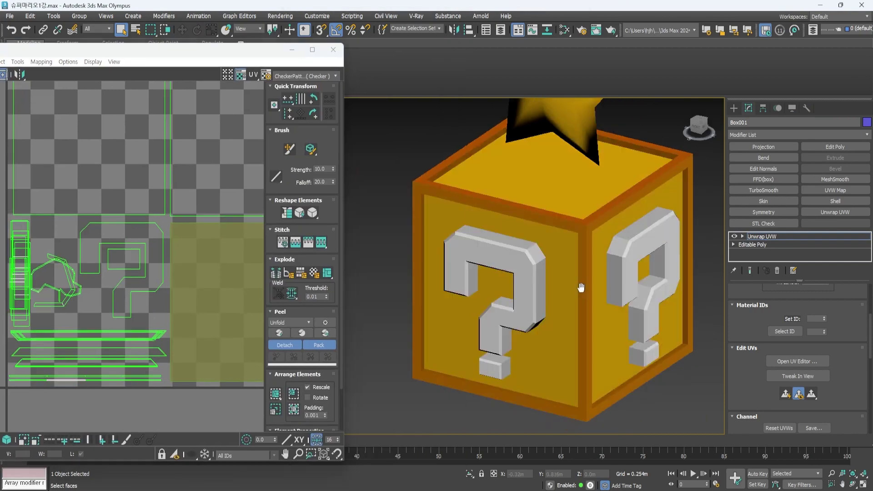
scroll(582, 287, down, 2)
alt+middle_drag(640, 359, 791, 387)
click(557, 237)
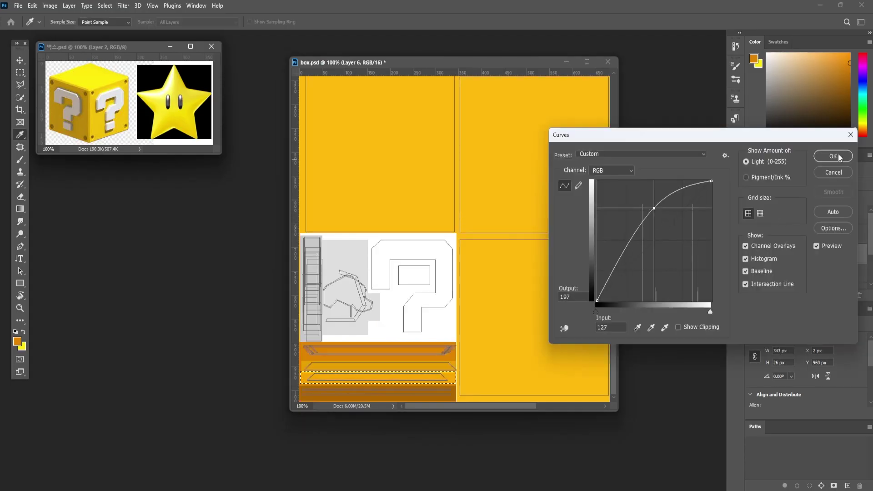
click(839, 157)
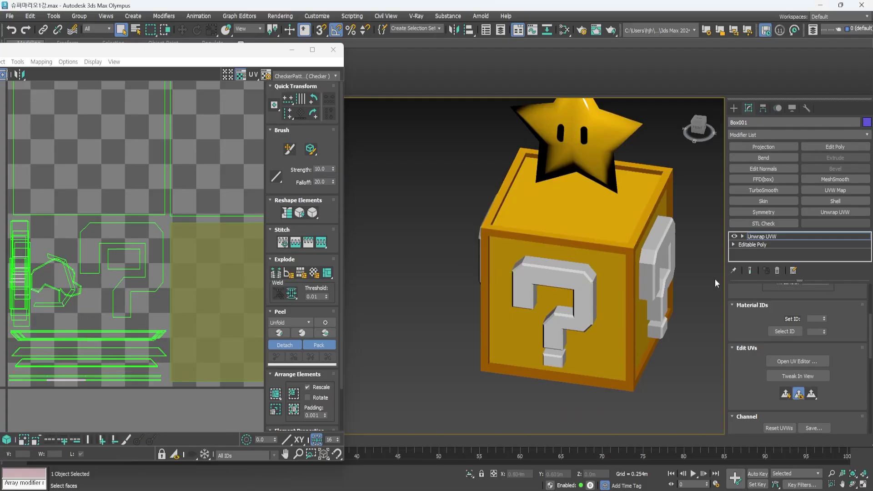
Step: Review the box borders in 3ds Max, darken the second horizontal border strip in Photoshop with Curves, and deselect
alt+middle_drag(714, 279, 657, 309)
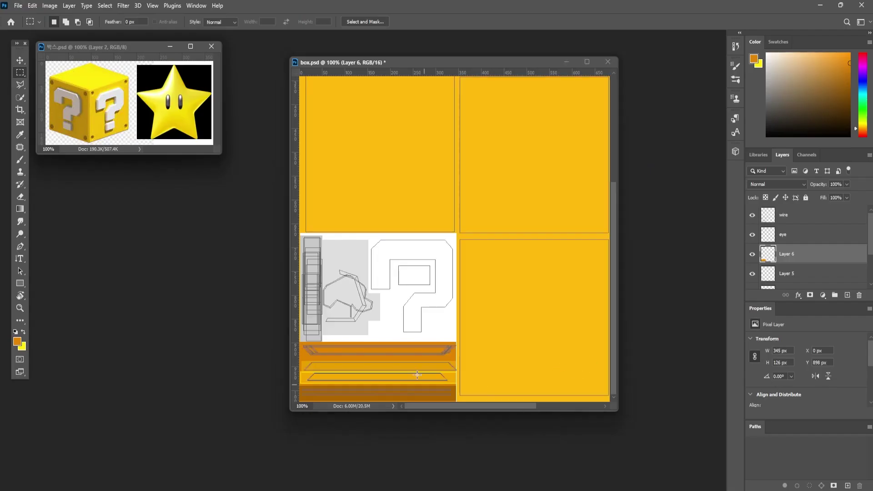
drag(299, 359, 456, 371)
key(ctrl+m)
drag(654, 242, 671, 255)
click(834, 156)
key(ctrl+d)
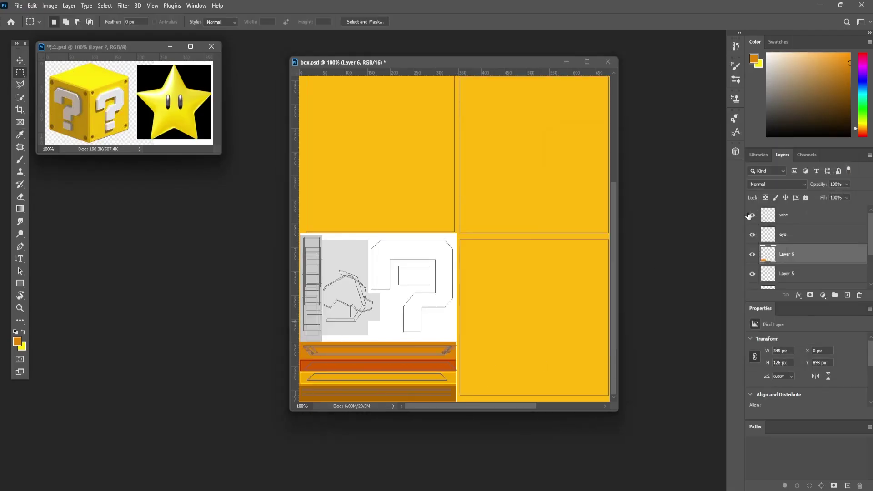
Step: Hide the wire layer and inspect the box's borders, then the star, on the model in 3ds Max
click(751, 215)
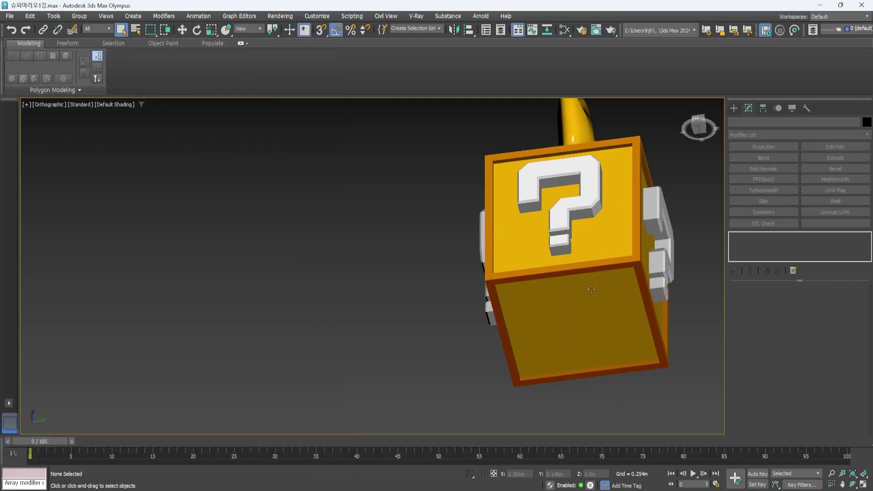
alt+middle_drag(546, 318, 691, 346)
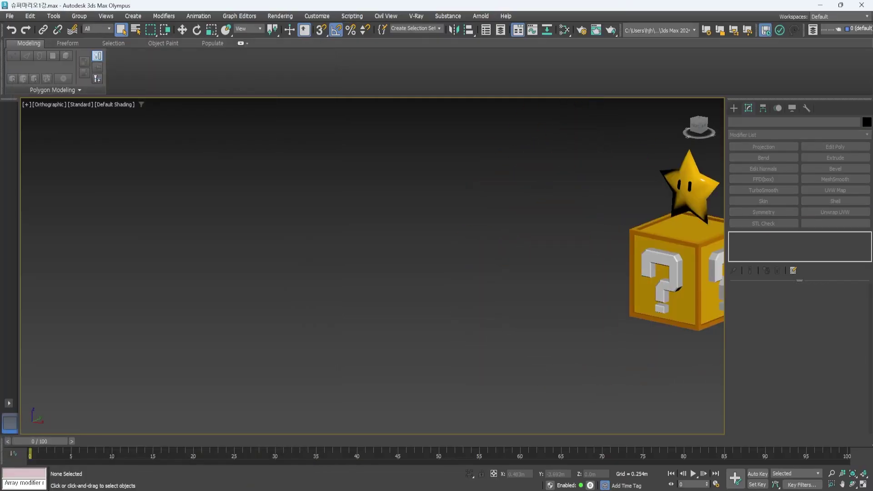
scroll(614, 317, up, 3)
middle_drag(718, 277, 609, 318)
scroll(614, 318, up, 2)
key(w)
click(579, 240)
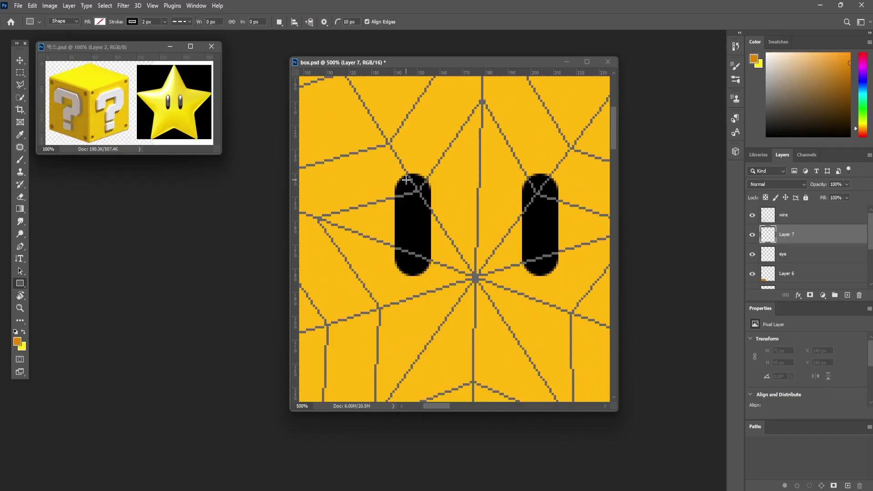
Step: Draw a 6 × 14 px rounded rectangle at the top of the left eye in Photoshop, with white fill and no stroke
drag(406, 178, 420, 211)
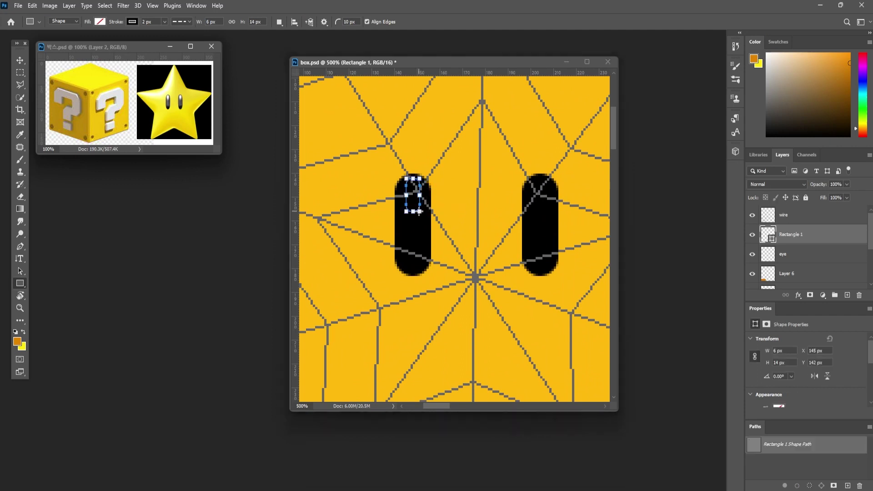
click(132, 22)
click(79, 41)
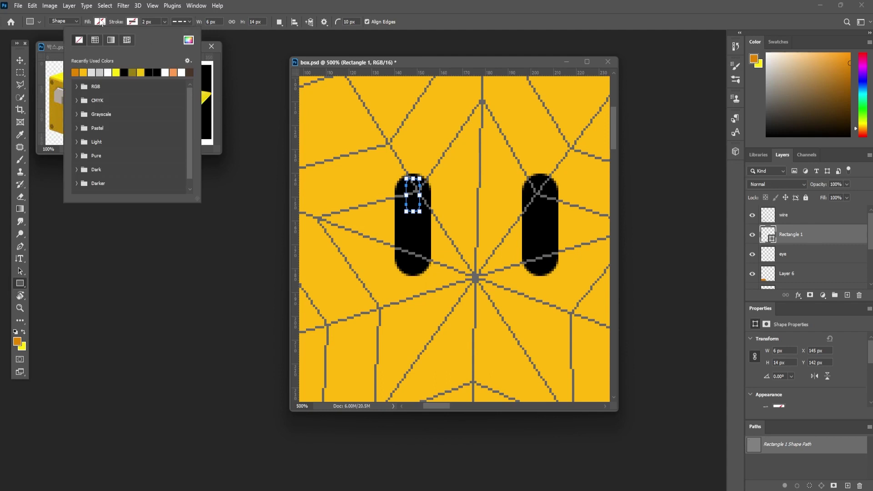
click(75, 72)
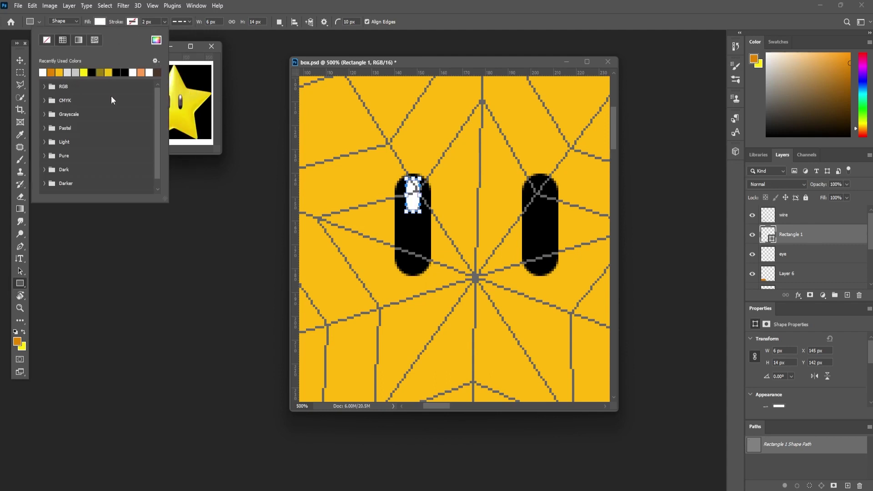
click(199, 195)
key(v)
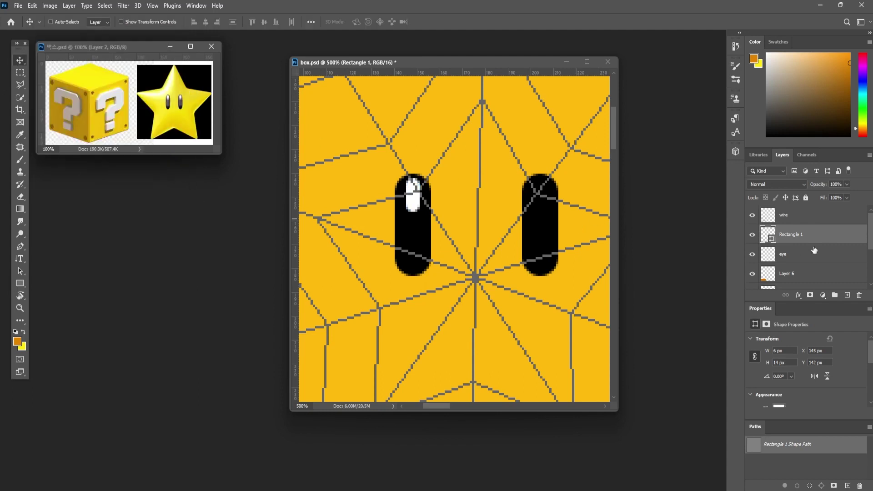
Step: Copy the white highlight onto the right eye and merge both highlights into the eye layer
click(752, 217)
key(ctrl+e)
click(752, 215)
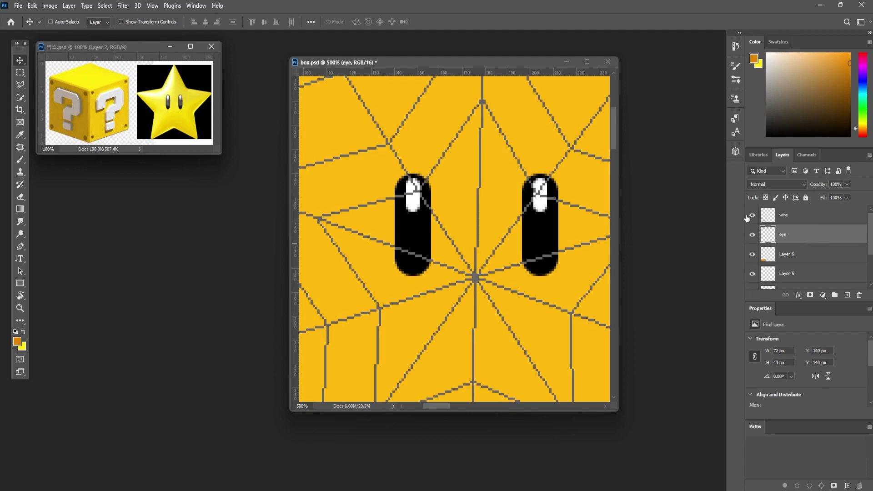
Step: Hide the wire layer and save the texture with the finished eye highlights
scroll(456, 274, down, 2)
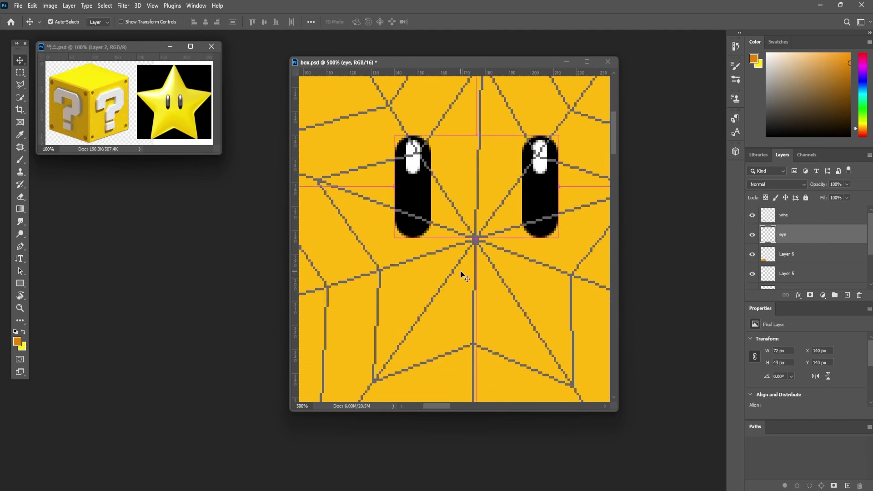
key(ctrl+minus)
key(ctrl+minus)
key(ctrl+minus)
key(ctrl+minus)
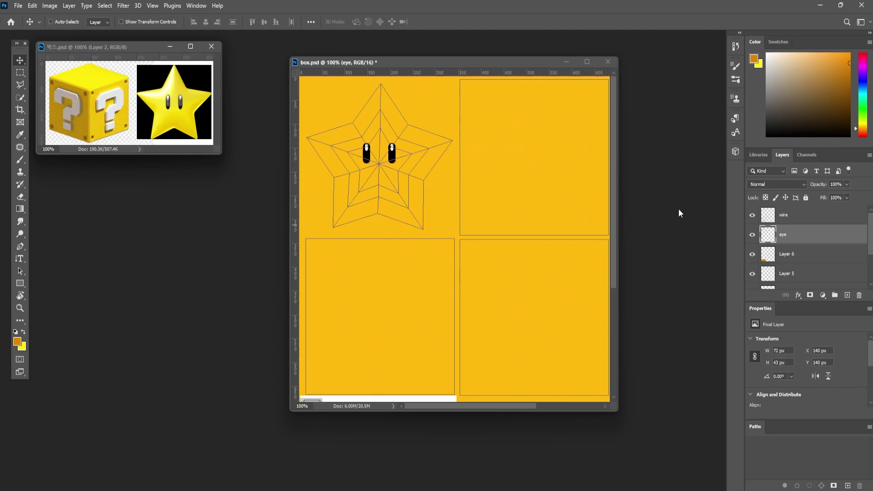
click(753, 216)
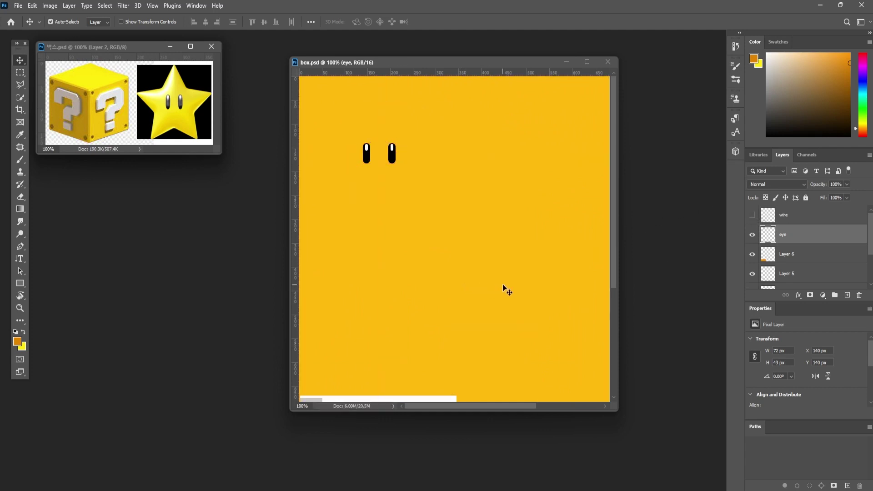
Step: Show the wire layer, fill a 340 × 340 px square over the upper middle panel with orange on a new layer, and deselect
key(ctrl+minus)
key(ctrl+minus)
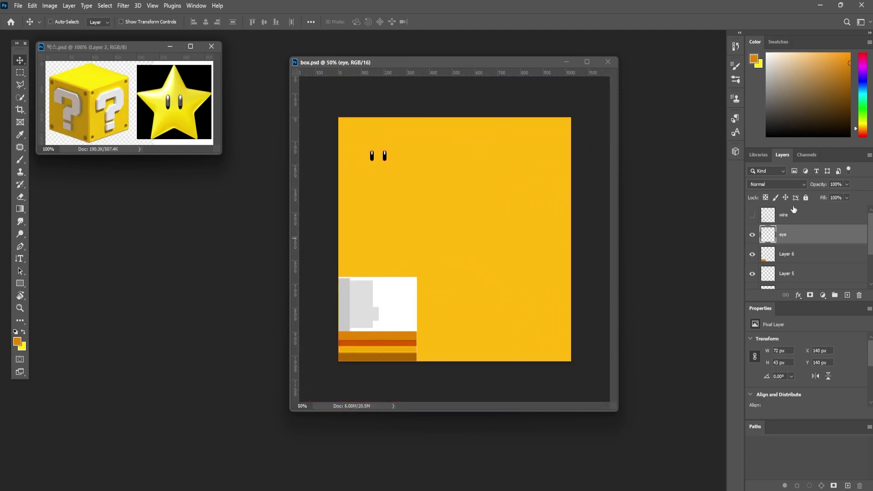
click(751, 217)
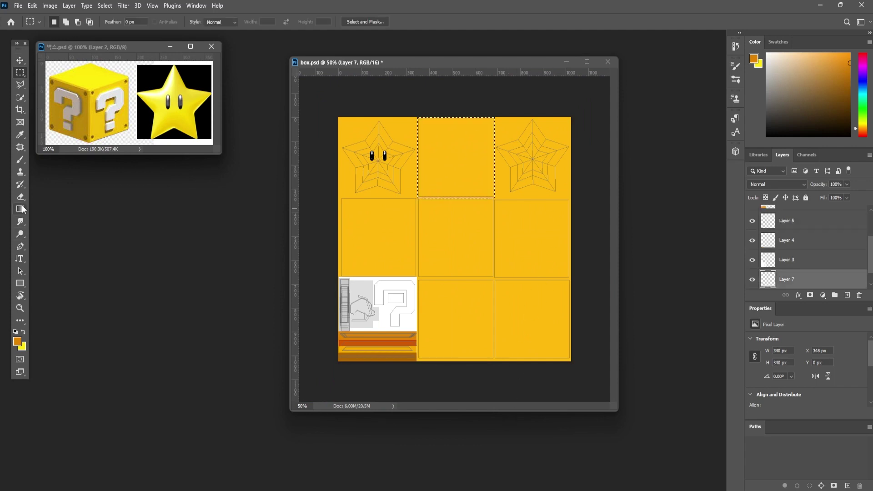
key(alt+BackSpace)
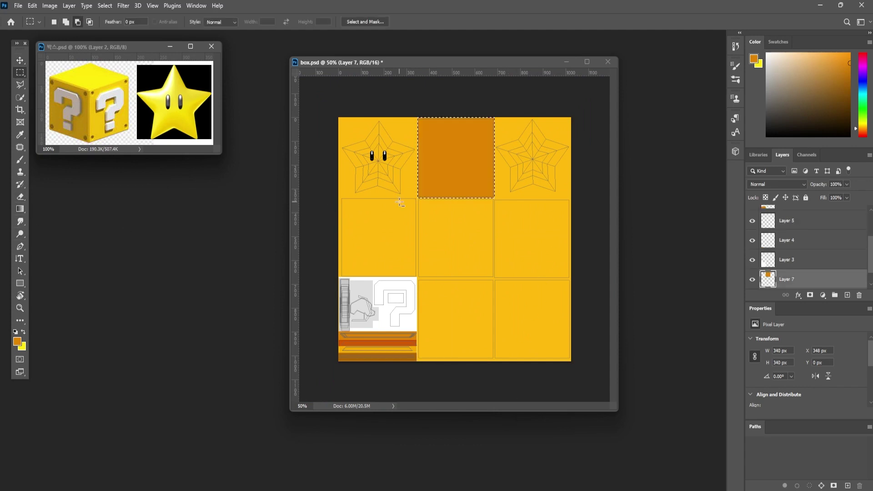
key(ctrl+d)
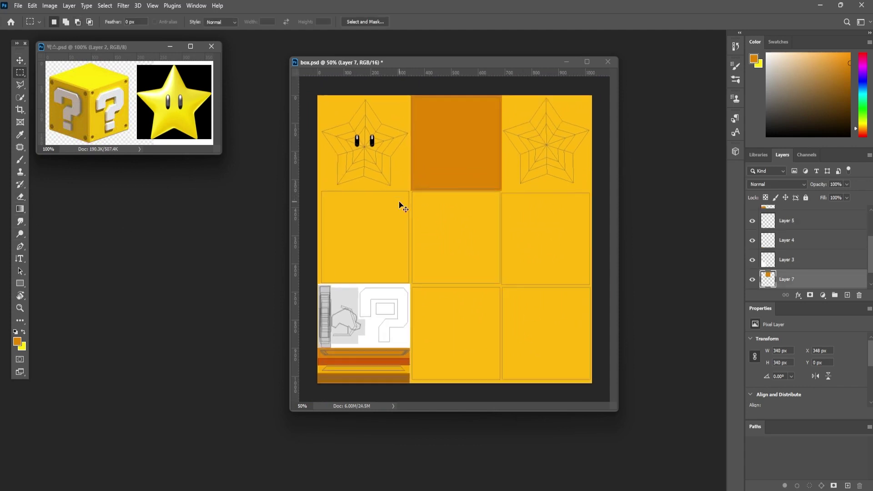
Step: Clear the orange square's interior with a 20 px feathered rectangular selection, leaving a soft shaded edge
key(ctrl+plus)
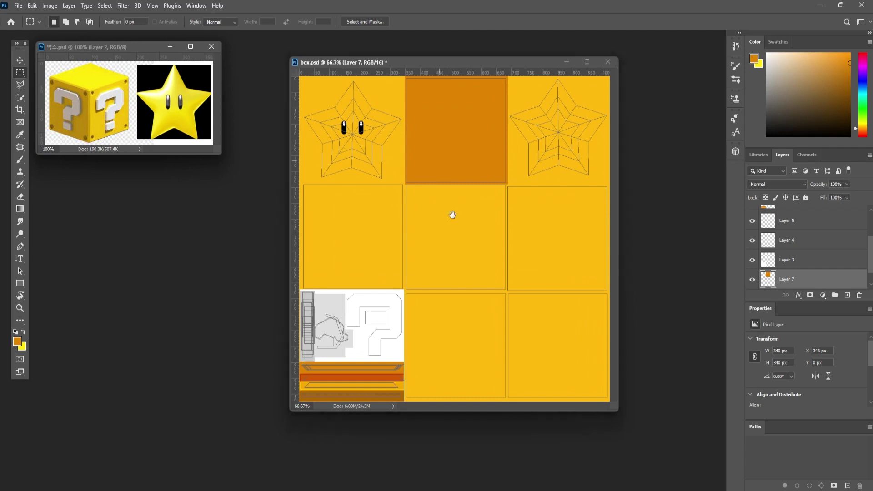
key(ctrl+plus)
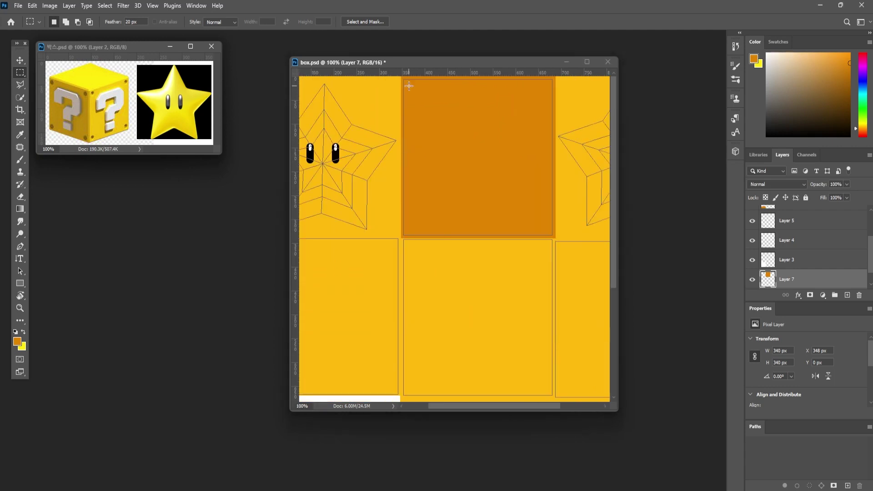
drag(407, 84, 546, 229)
key(Delete)
key(Delete)
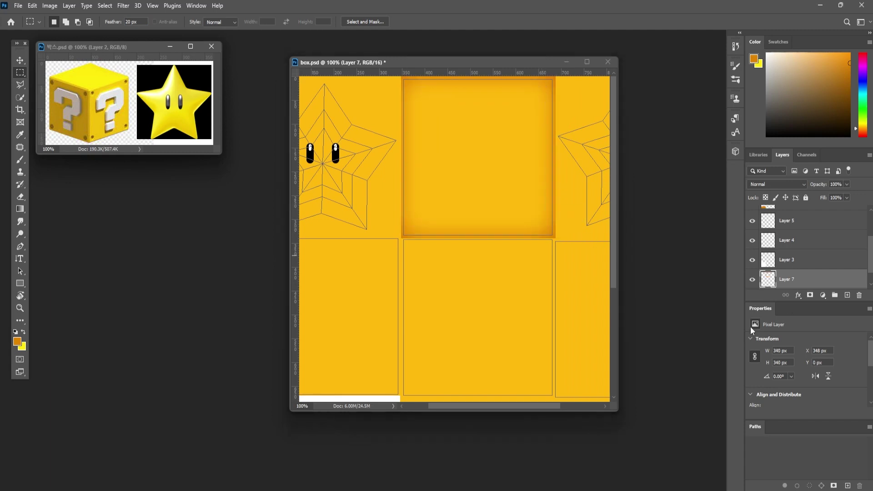
Step: Hide the wire layer, save the texture, and check the box's shading on the model in 3ds Max
scroll(773, 234, up, 3)
click(752, 215)
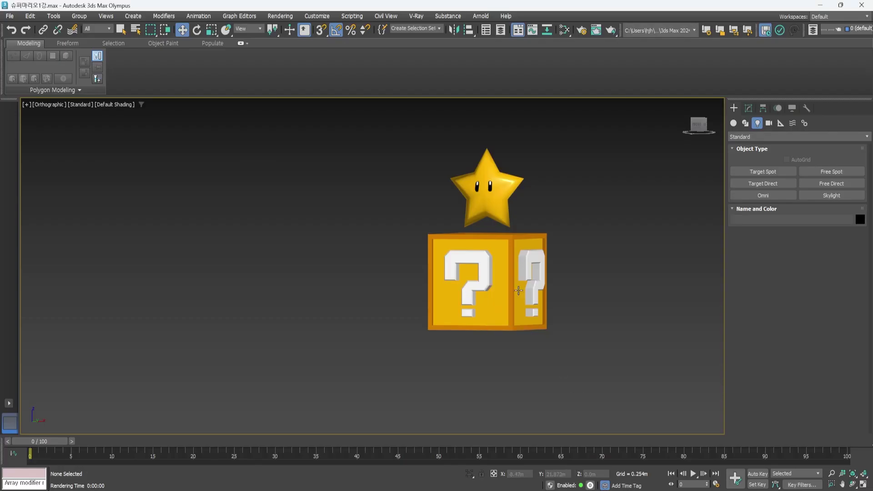
alt+middle_drag(482, 295, 549, 308)
scroll(517, 362, up, 3)
alt+middle_drag(634, 394, 648, 366)
key(alt+Tab)
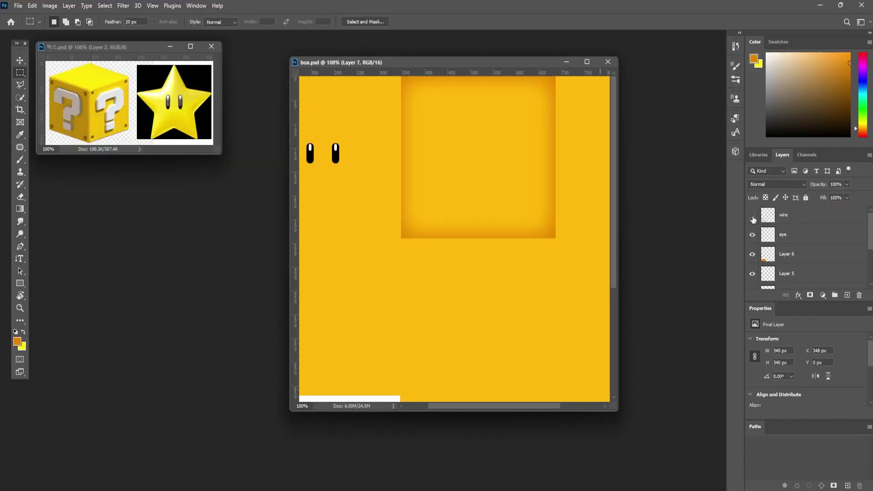
Step: Show the wire layer in Photoshop and darken the upper middle panel's edge shading with Curves at Input 162, Output 135
click(753, 217)
scroll(752, 276, down, 4)
key(ctrl+m)
drag(661, 232, 667, 238)
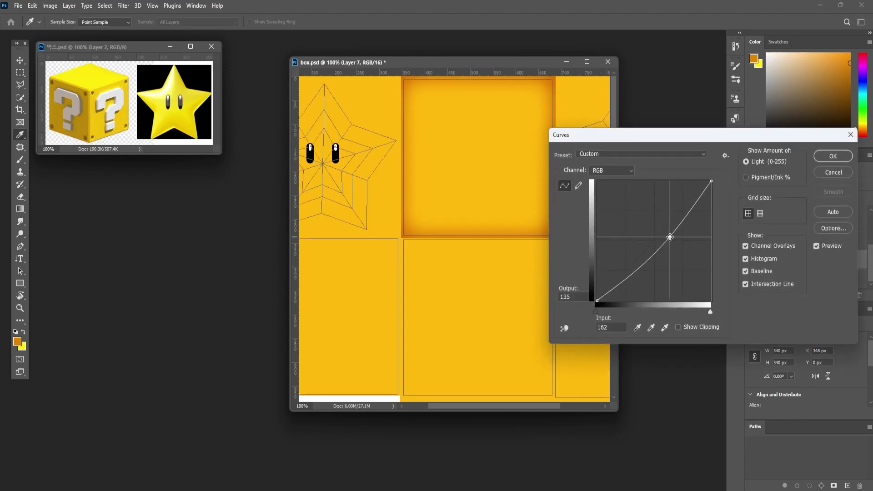
click(833, 156)
Step: Fill the central panel with orange using 0 px feather, and clear its interior below a thick upper band with 10 px feather
drag(477, 271, 490, 177)
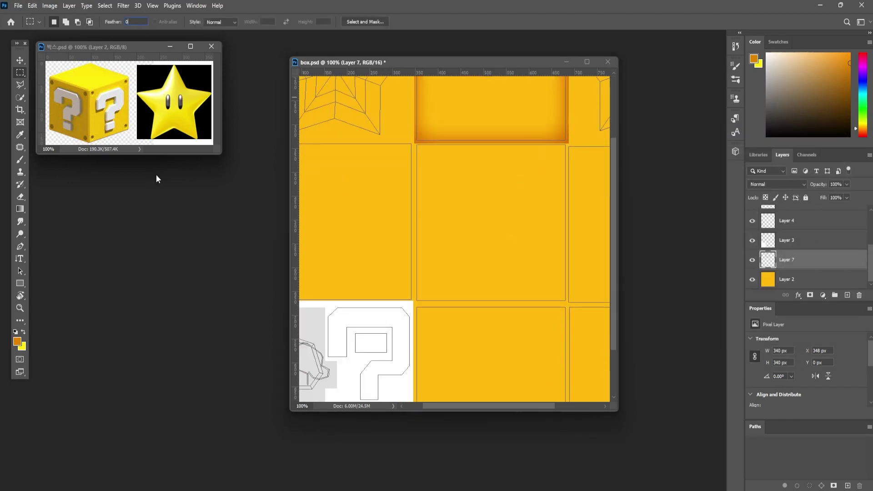
drag(415, 144, 567, 302)
key(alt+BackSpace)
key(ctrl+d)
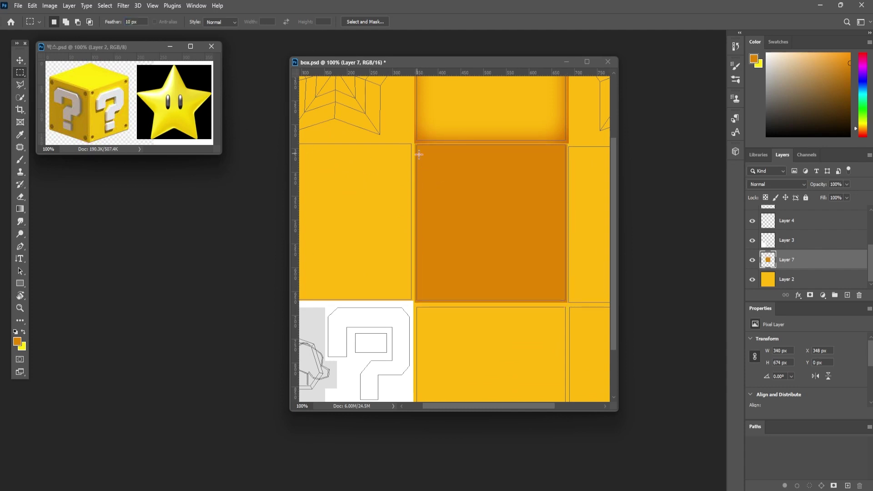
drag(420, 172, 564, 300)
key(Delete)
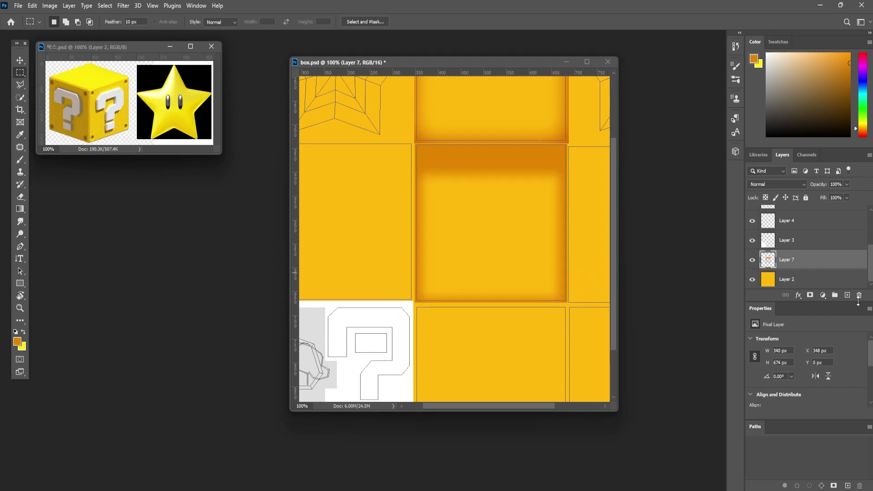
Step: Copy the central panel's edge shading to its own layer and duplicate it onto the panels on both sides
key(ctrl+minus)
key(v)
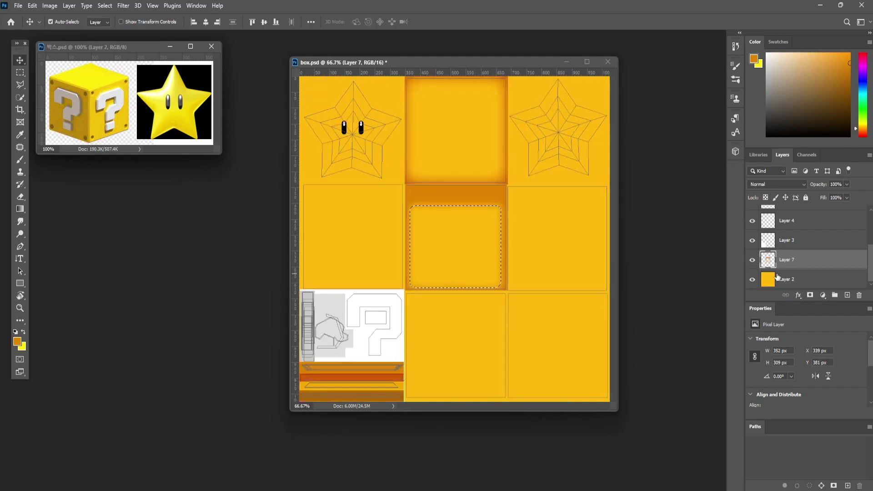
key(ctrl+z)
key(ctrl+shift+z)
click(18, 72)
drag(404, 184, 514, 288)
key(ctrl+j)
key(v)
alt+drag(458, 202, 573, 206)
Step: Hide the wire layer, save the texture, and switch to 3ds Max to check the panel shading
drag(870, 260, 870, 221)
click(752, 215)
key(ctrl+s)
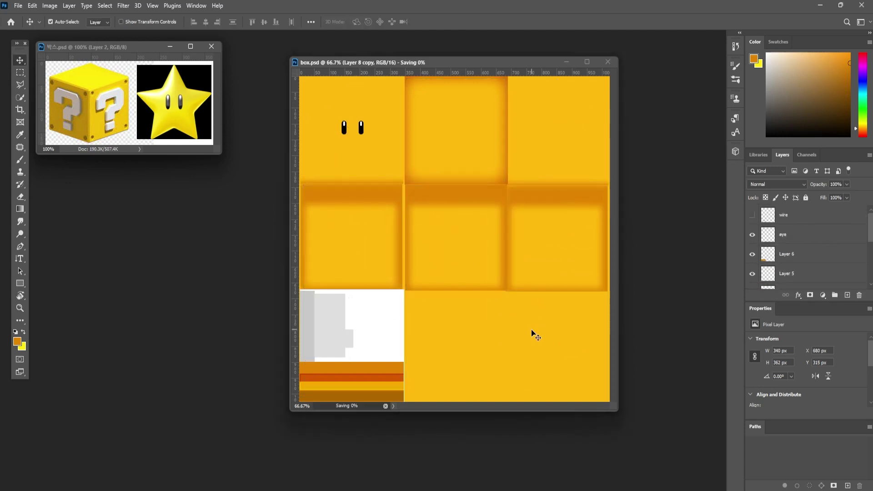
mouse_move(557, 490)
click(557, 457)
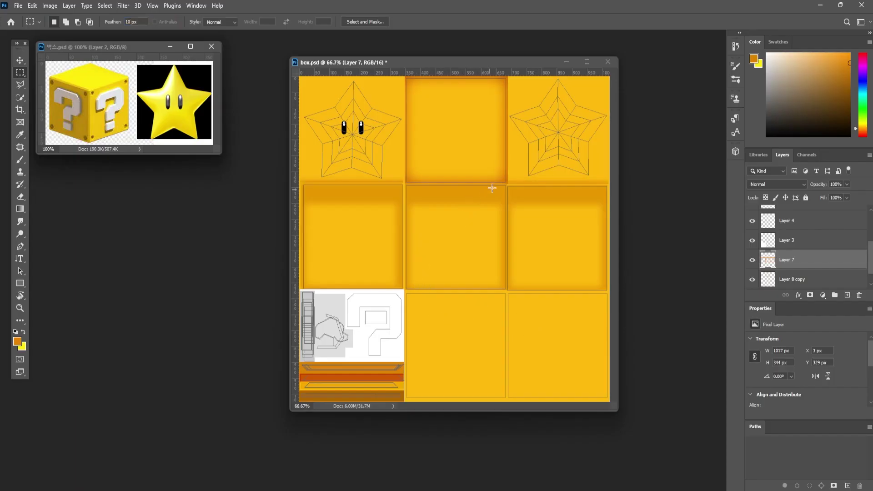
Step: Thin the dark upper bands of the three middle-row panels in Photoshop with 10 px feathered deletions, and deselect
drag(307, 196, 551, 218)
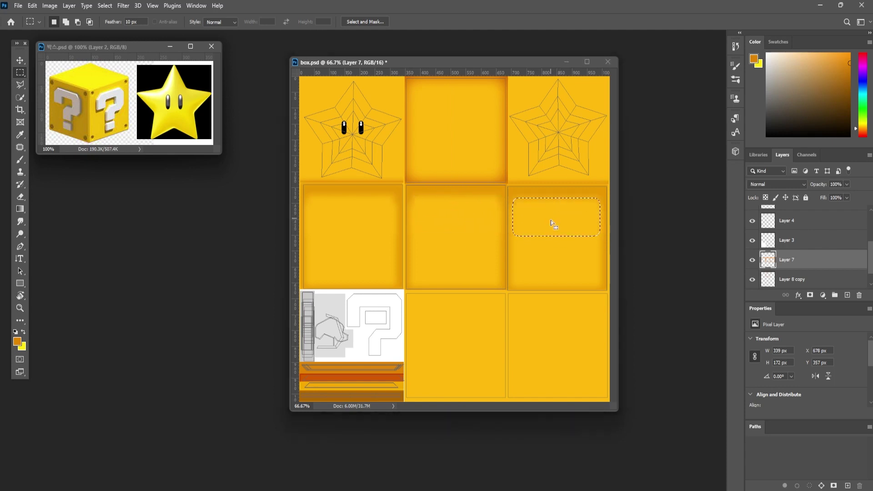
click(577, 287)
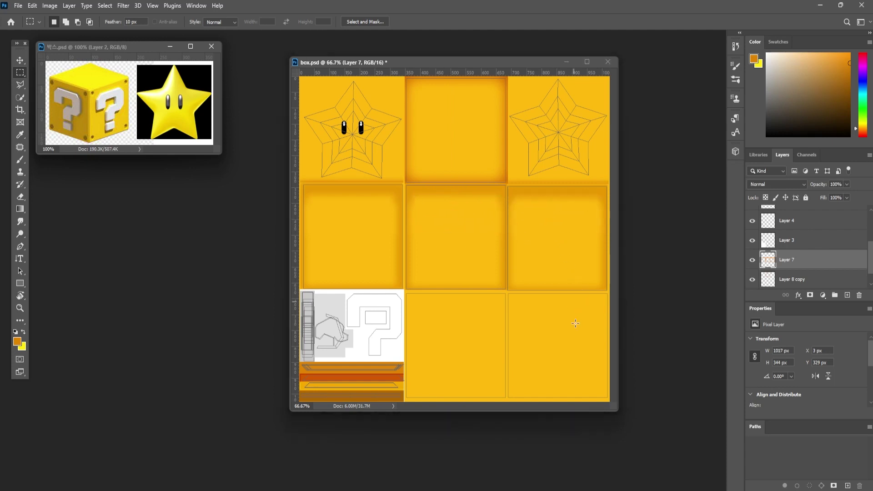
click(20, 61)
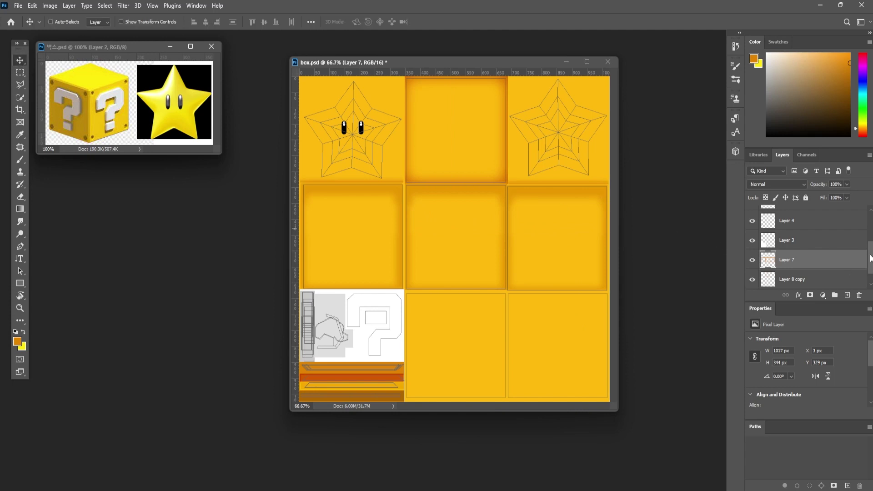
Step: Hide the wire layer, save the texture, and examine the box's shaded faces from several angles in 3ds Max
drag(870, 258, 871, 217)
click(752, 215)
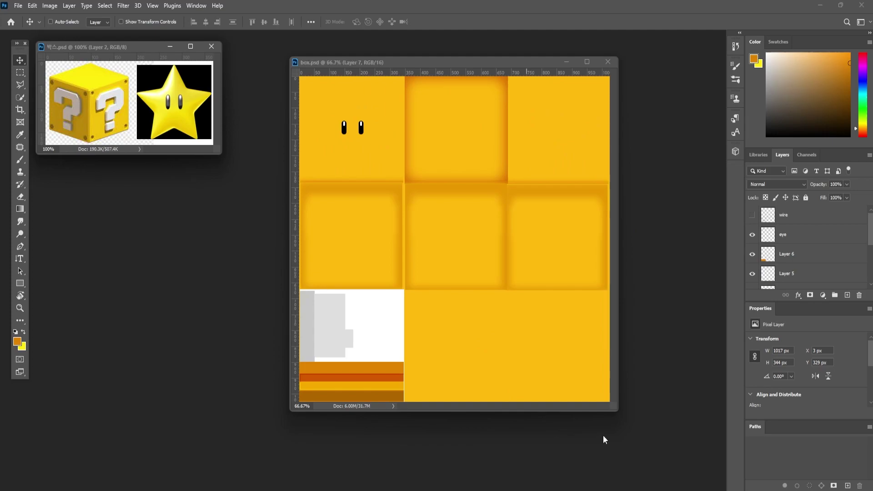
key(alt+Tab)
click(628, 399)
click(562, 341)
alt+middle_drag(567, 401, 595, 380)
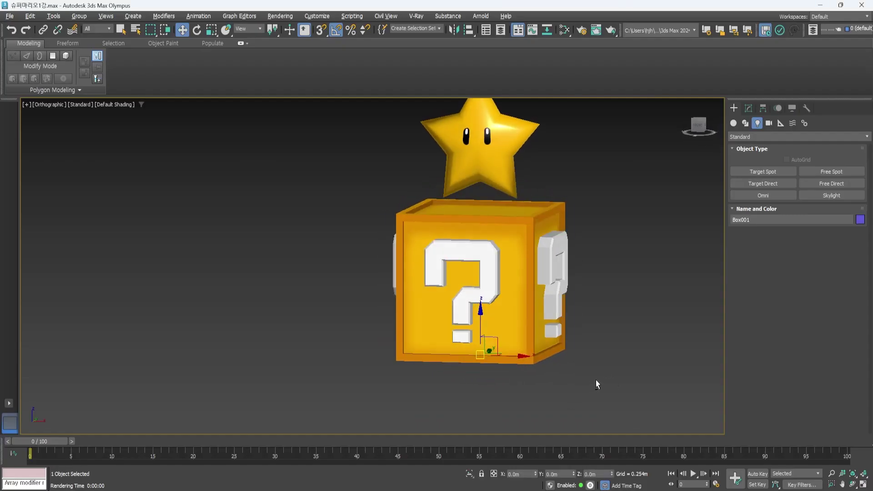
mouse_move(491, 222)
alt+middle_down()
mouse_move(546, 223)
mouse_move(487, 224)
mouse_move(495, 226)
alt+middle_up()
scroll(582, 400, down, 3)
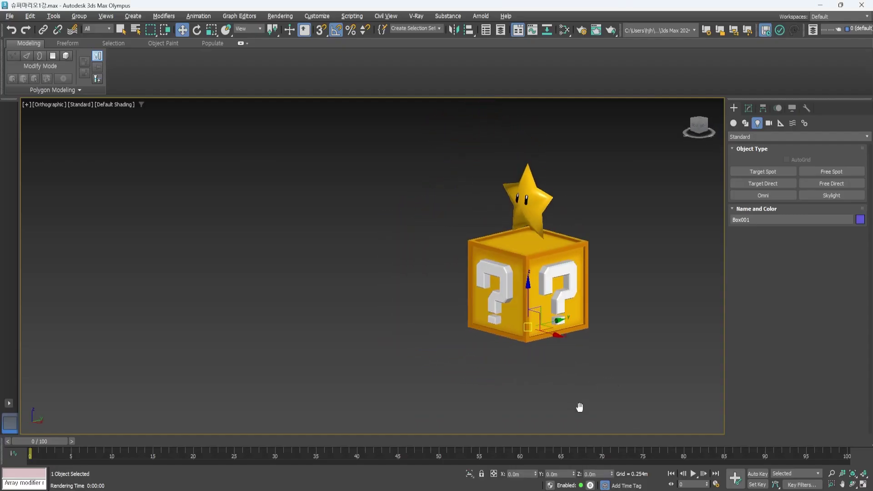
scroll(580, 400, up, 2)
alt+middle_drag(587, 373, 594, 408)
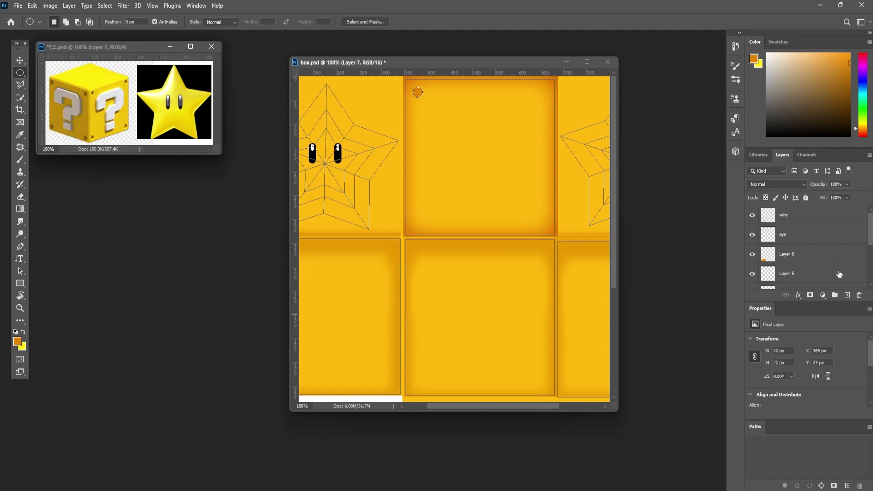
Step: Fill the small corner circle of the upper central panel with orange on a new layer and apply a downward Chisel Hard inner bevel, 2 px
drag(871, 241, 871, 285)
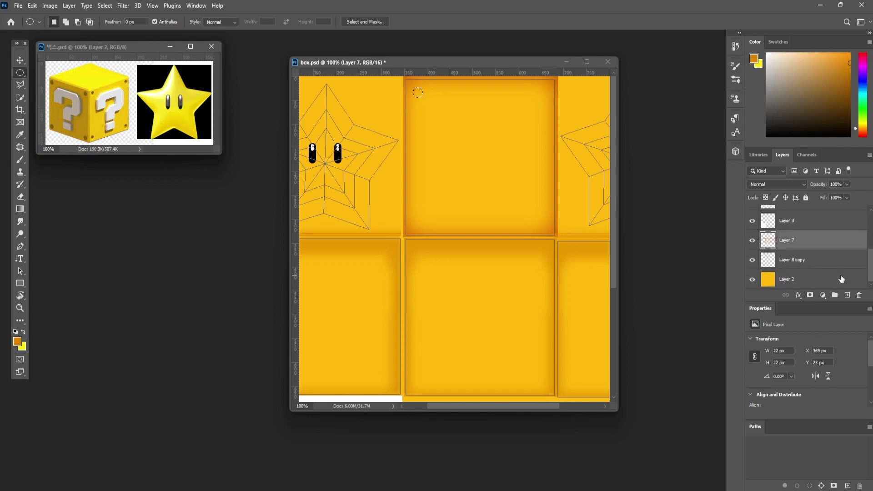
click(846, 296)
key(ctrl+d)
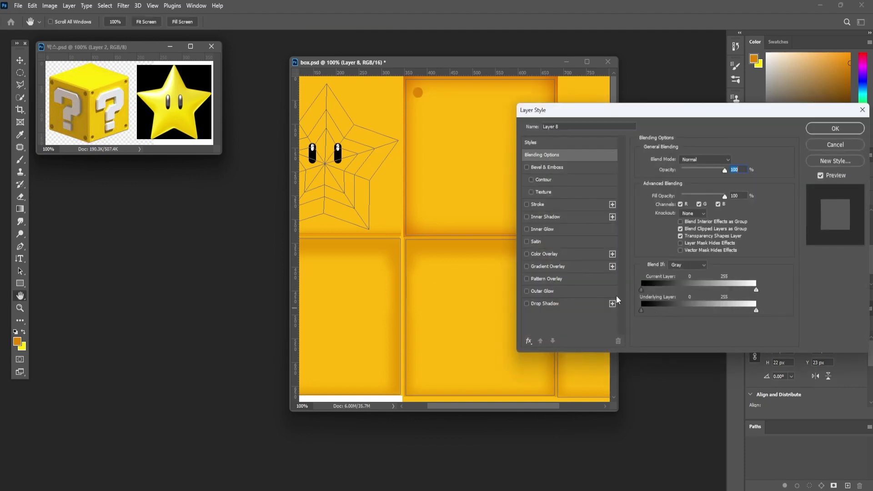
click(542, 170)
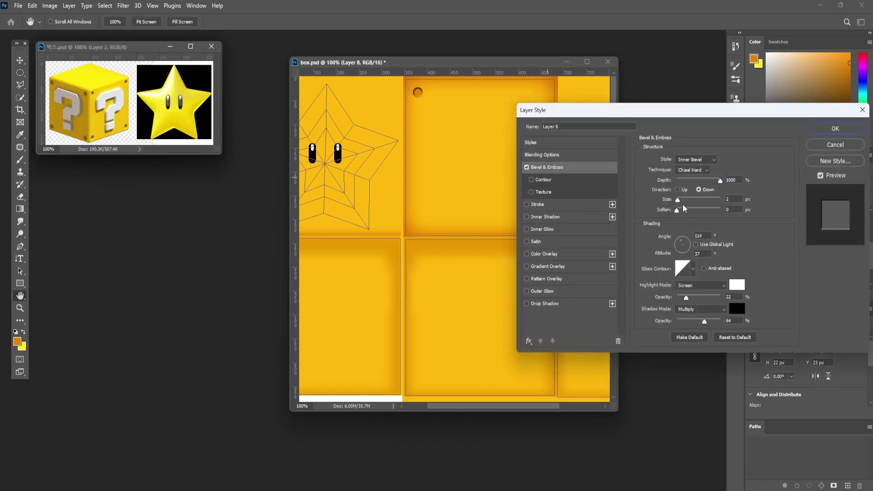
click(824, 131)
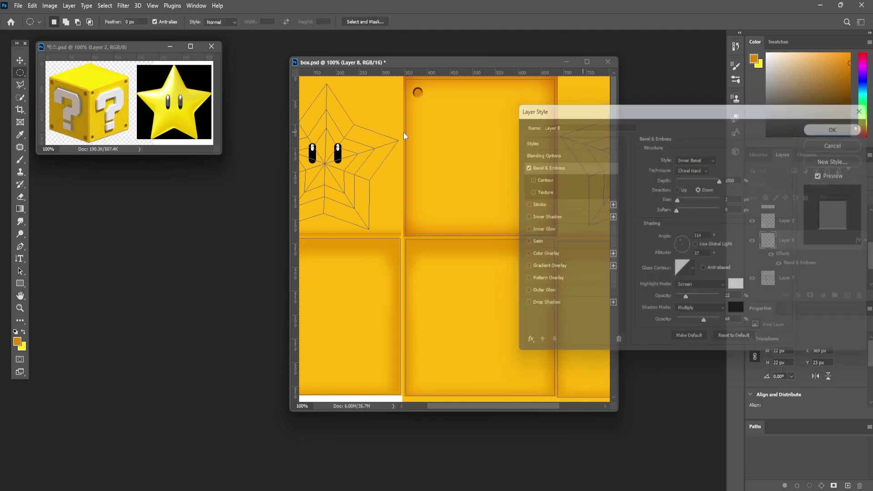
key(ctrl+u)
key(Escape)
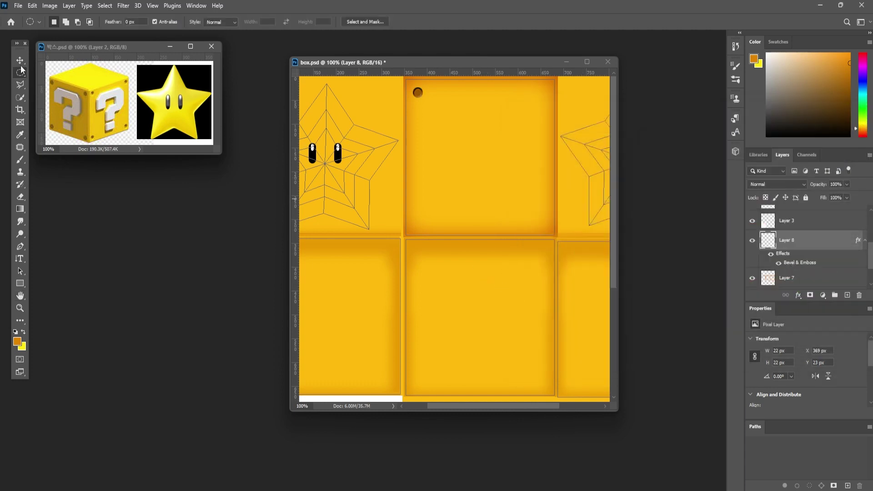
Step: Duplicate the beveled hole into the other three corners of the upper central panel and merge the holes into one layer
key(v)
right_click(814, 241)
click(812, 242)
drag(832, 245, 847, 295)
drag(419, 94, 542, 225)
key(Left)
key(Left)
key(Left)
key(Left)
key(Left)
key(Down)
key(Down)
key(Down)
key(Down)
key(Down)
key(ctrl+e)
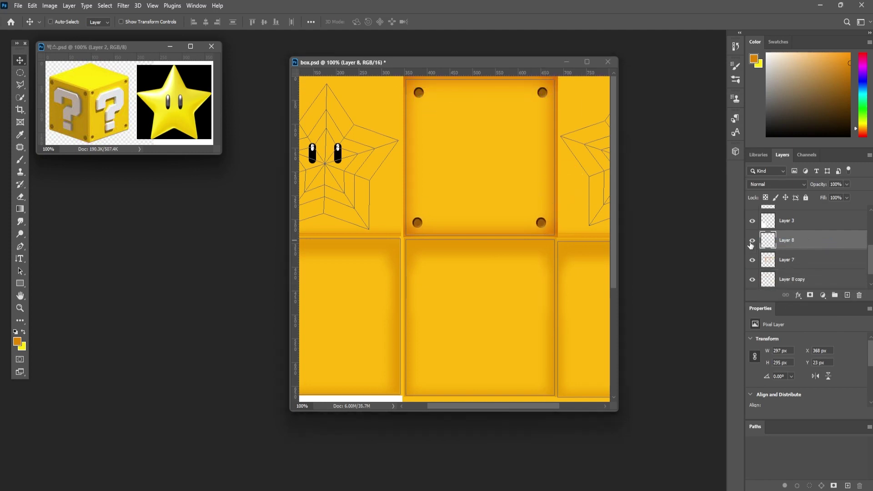
Step: Duplicate the four-hole layer onto the central and right panels of the middle row, nudging each copy into alignment
alt+drag(543, 94, 542, 255)
drag(589, 307, 581, 240)
key(Right)
key(Right)
key(Up)
drag(830, 242, 846, 295)
drag(543, 178, 451, 178)
drag(451, 179, 602, 180)
key(Right)
key(Right)
key(Right)
Step: Duplicate the four-hole layer onto the left panel of the middle row and nudge it into alignment
drag(845, 243, 847, 295)
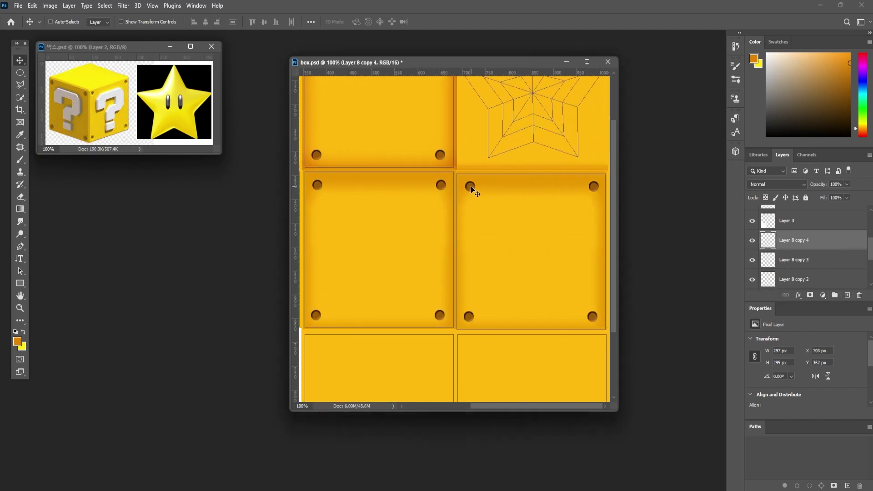
drag(470, 186, 317, 182)
key(Right)
key(Right)
key(Right)
key(Down)
key(Down)
Step: Duplicate the four-hole layer onto the two yellow panels of the bottom row
drag(846, 244, 848, 295)
drag(457, 233, 563, 386)
drag(563, 386, 404, 131)
drag(395, 241, 444, 253)
drag(846, 242, 847, 295)
drag(441, 252, 593, 252)
key(ctrl+minus)
key(ctrl+s)
click(20, 73)
click(59, 71)
scroll(768, 242, down, 5)
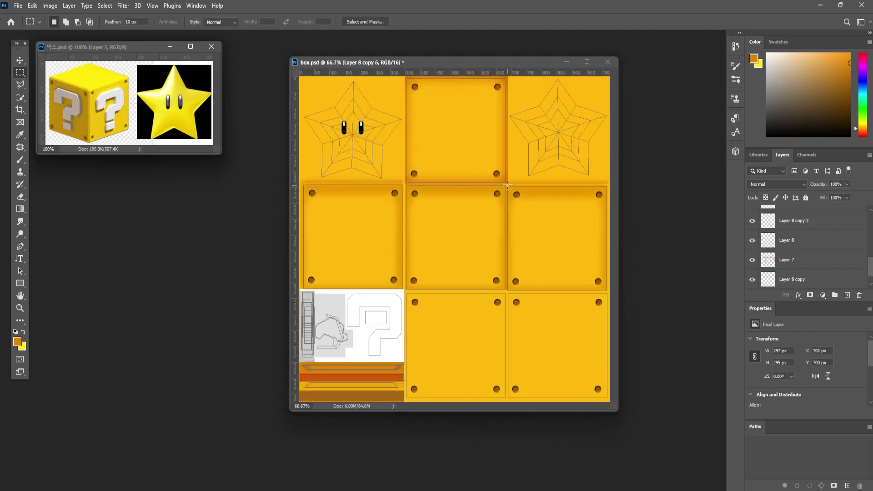
drag(507, 184, 613, 300)
key(ctrl+j)
key(v)
drag(562, 221, 518, 303)
key(ctrl+z)
key(ctrl+z)
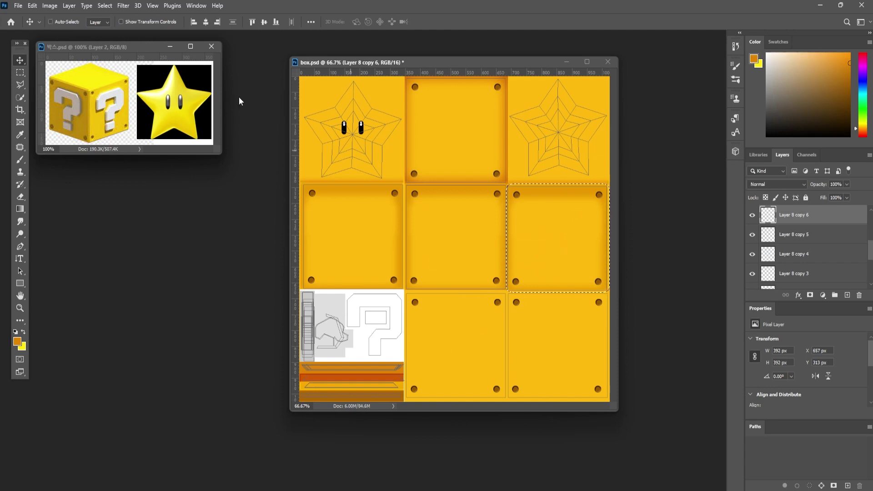
Step: Copy the right middle-row panel's edge shading from Layer 7 to its own layer and place it on the central bottom-row panel
key(m)
drag(508, 185, 610, 290)
scroll(815, 257, up, 2)
scroll(810, 258, down, 5)
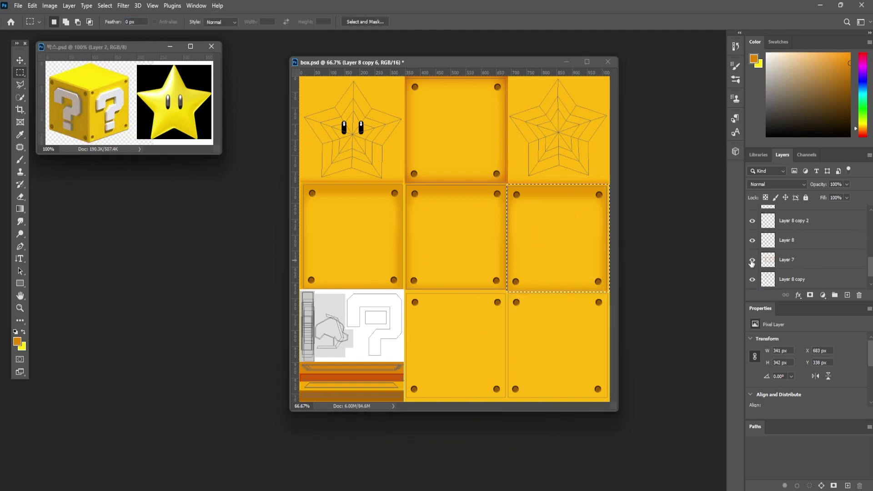
click(767, 261)
key(ctrl+j)
key(v)
drag(571, 193, 609, 402)
Step: Fill the right bottom-row panel with the dark orange foreground color on a new layer beneath the holes, and deselect
click(20, 74)
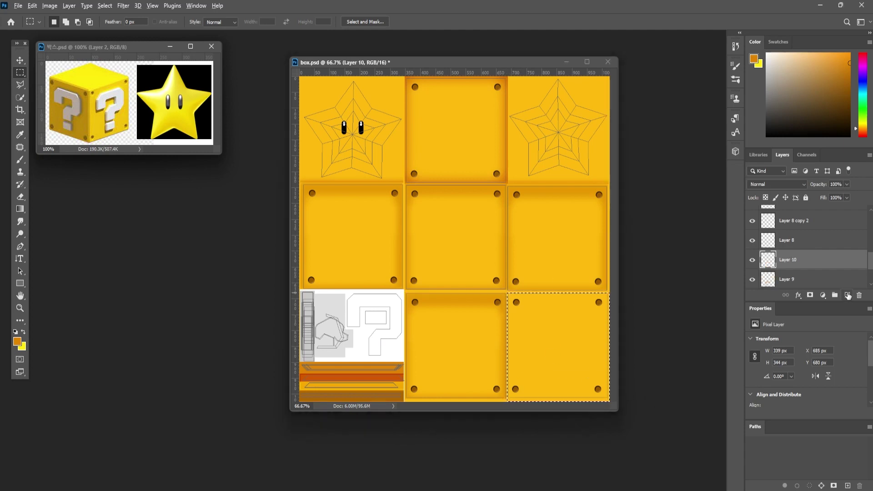
key(alt+Delete)
key(ctrl+d)
Step: Hide the wire layer, save the texture, and switch to 3ds Max
drag(871, 264, 870, 220)
drag(745, 219, 752, 219)
click(758, 219)
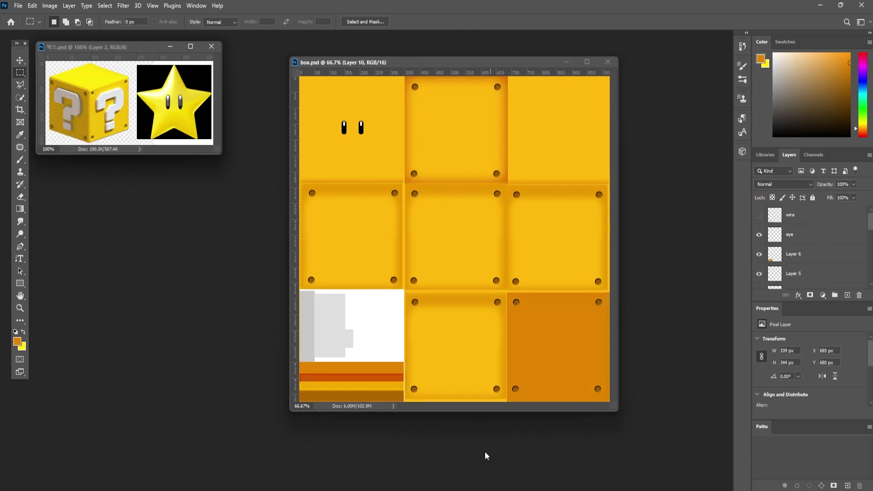
click(563, 437)
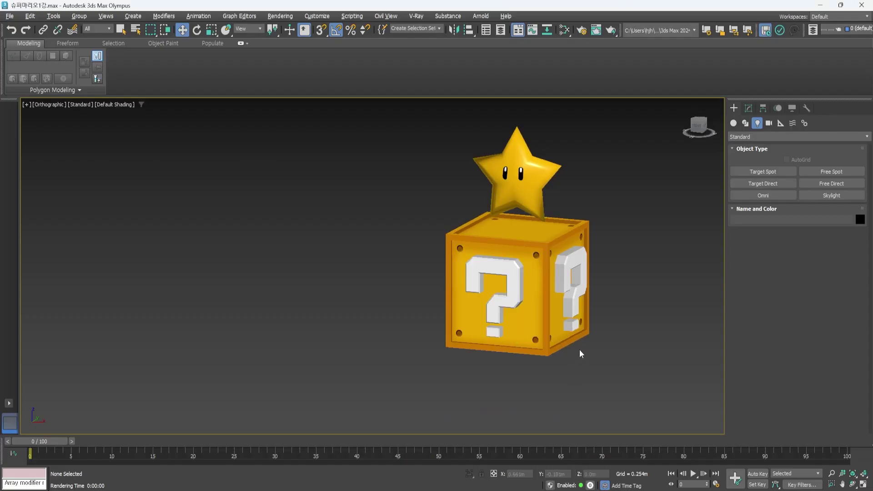
Step: Examine the box's corner holes, side faces and darker underside from several angles
click(564, 336)
scroll(570, 356, down, 2)
alt+middle_drag(605, 354, 538, 203)
scroll(566, 373, up, 1)
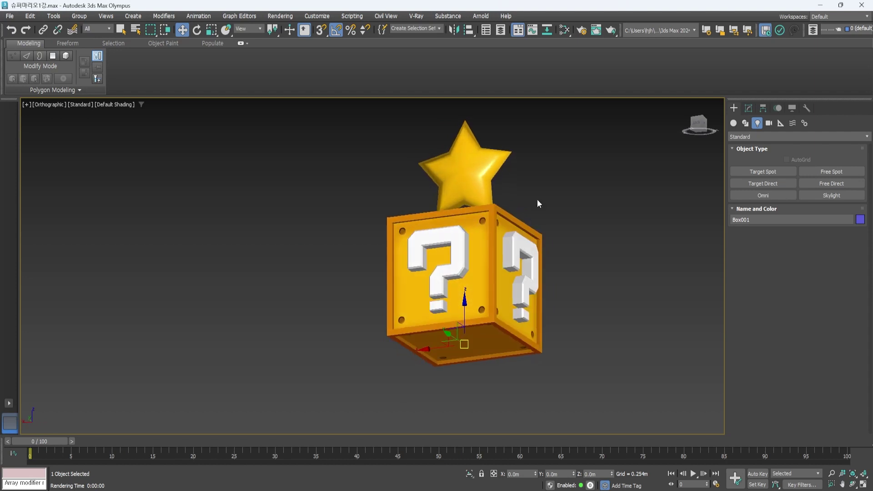
scroll(537, 204, up, 5)
middle_drag(350, 295, 387, 281)
scroll(390, 281, down, 5)
alt+middle_drag(554, 313, 454, 392)
middle_drag(454, 392, 488, 324)
mouse_move(489, 324)
alt+middle_down()
mouse_move(520, 339)
mouse_move(477, 341)
mouse_move(509, 220)
mouse_move(520, 269)
mouse_move(473, 335)
mouse_move(488, 327)
alt+middle_up()
Step: In Photoshop, fill a 15 px feathered ellipse with dark orange at the middle of the upper central panel on a new layer, and deselect
key(alt+Tab)
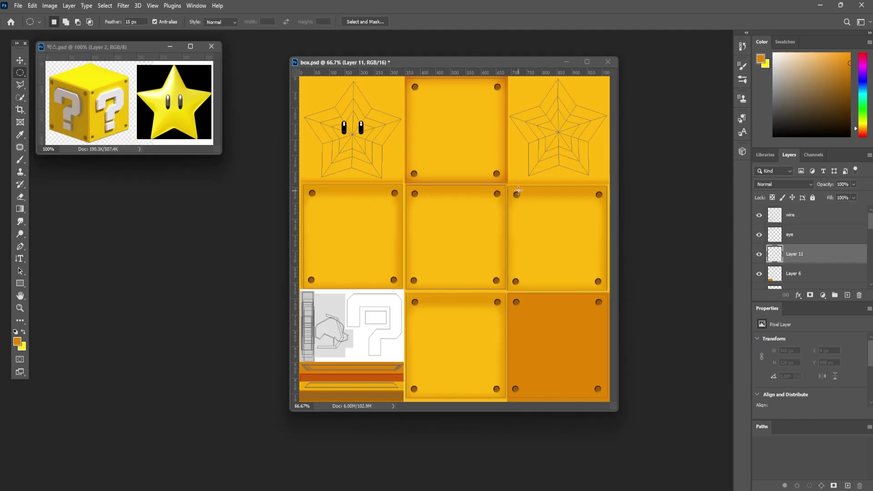
drag(426, 118, 471, 129)
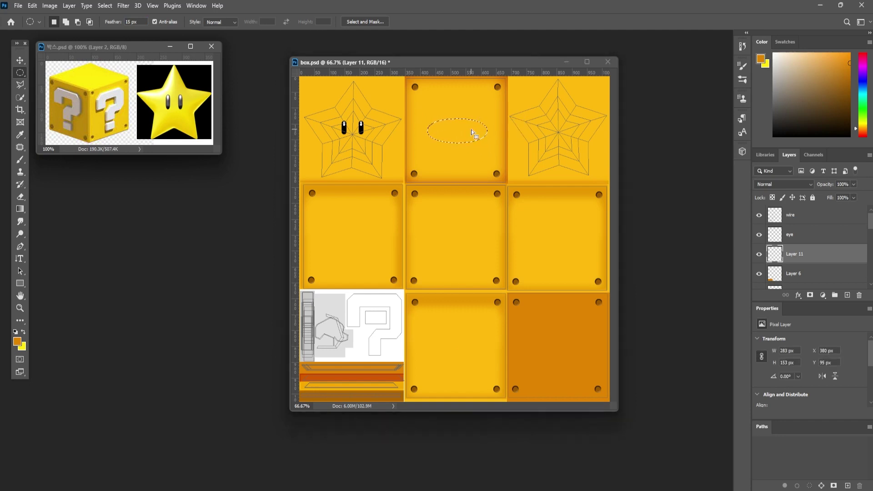
key(alt+BackSpace)
key(ctrl+d)
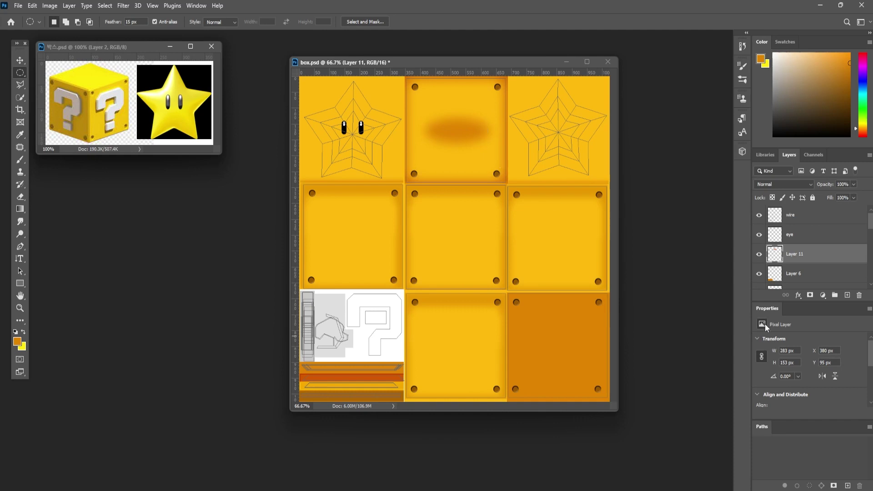
Step: Hide the wire layer, save the texture, and check the star's shadow on the box top in 3ds Max
click(759, 216)
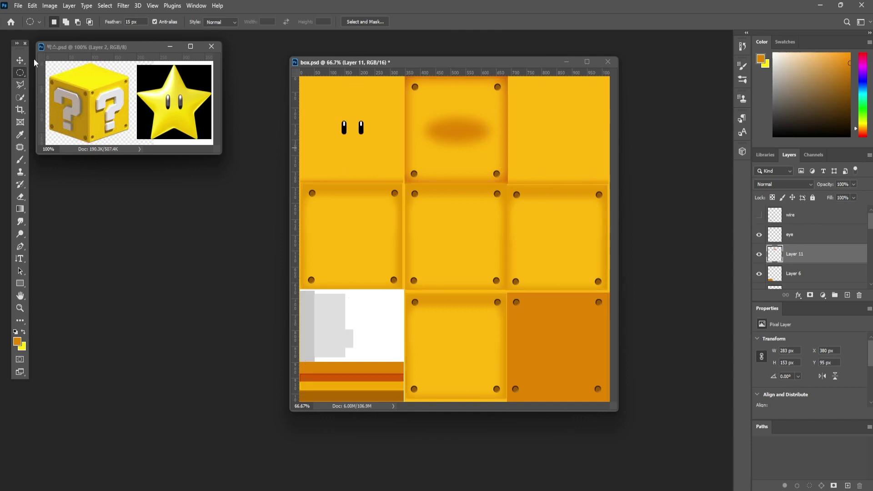
click(20, 60)
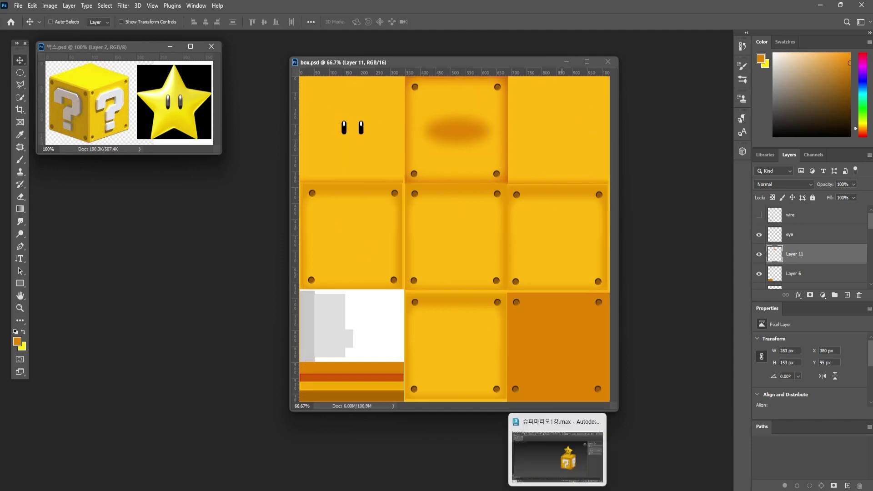
click(557, 490)
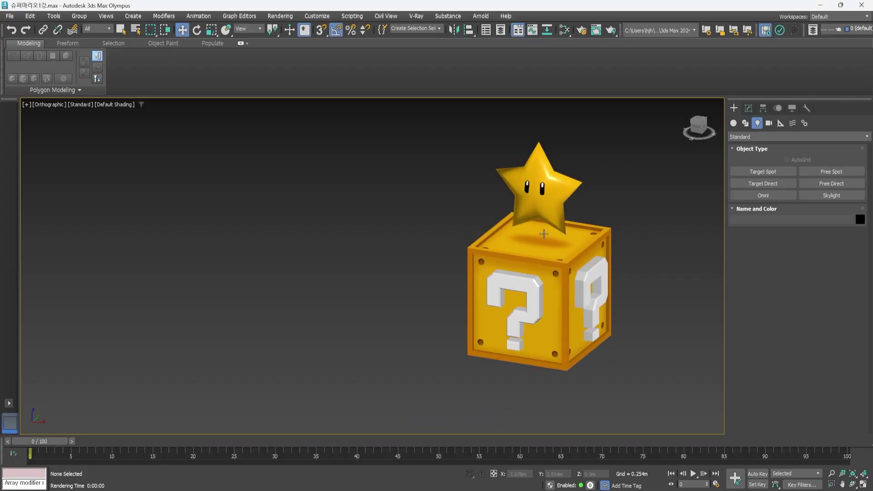
click(592, 332)
alt+middle_drag(584, 380, 503, 392)
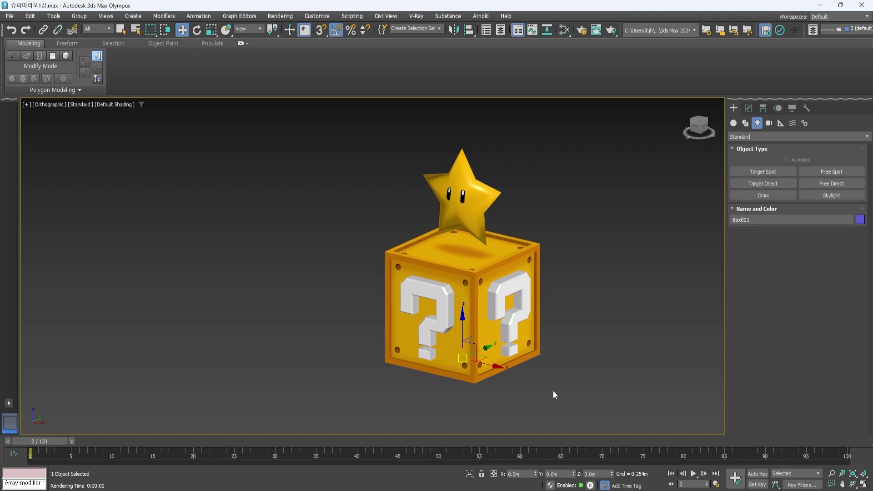